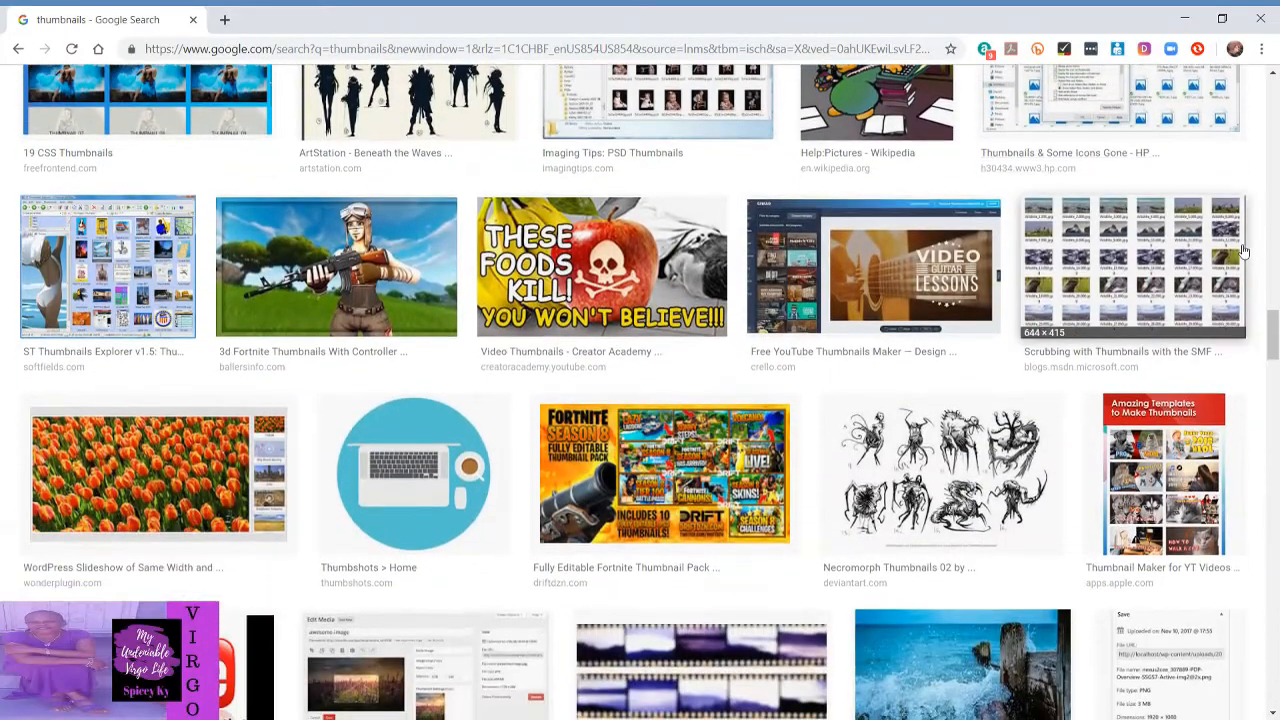
Browse the Google Images results for thumbnails to examine example thumbnail designs
{"action": "scroll", "coordinate": [1245, 250], "scroll_direction": "down", "scroll_amount": 2}
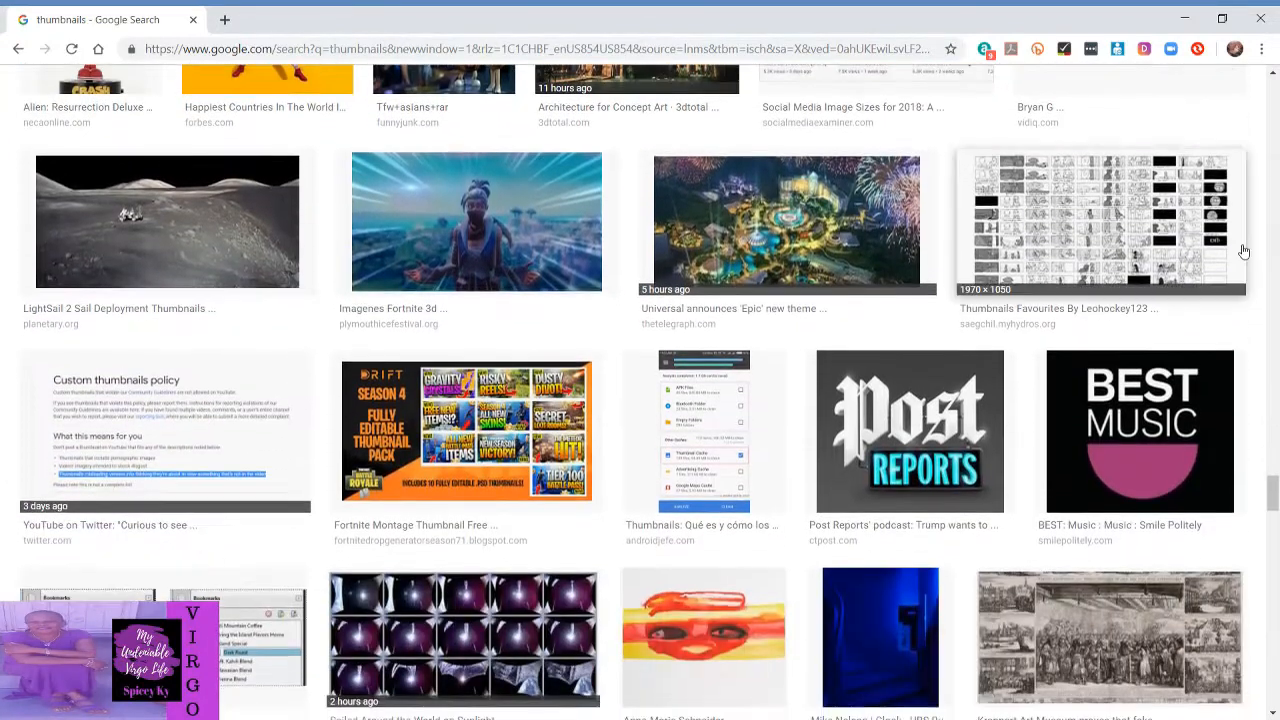
{"action": "scroll", "coordinate": [1244, 251], "scroll_direction": "down", "scroll_amount": 3}
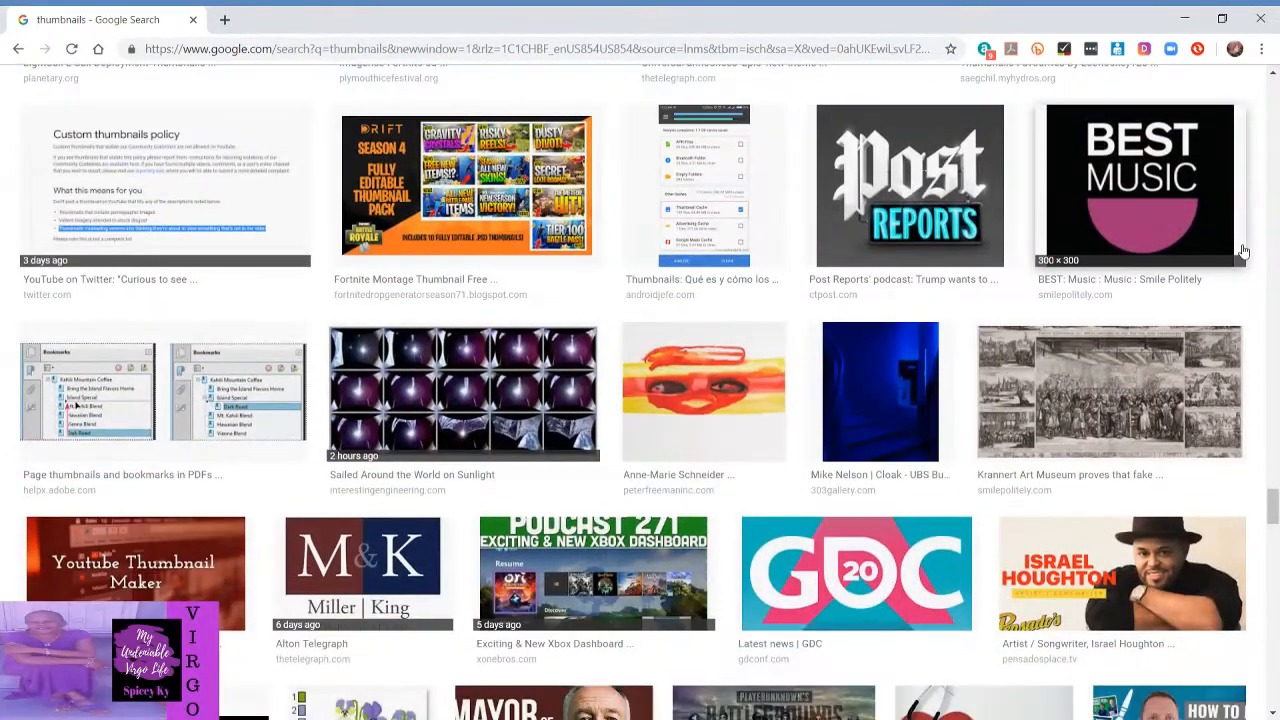
{"action": "scroll", "coordinate": [1244, 251], "scroll_direction": "down", "scroll_amount": 3}
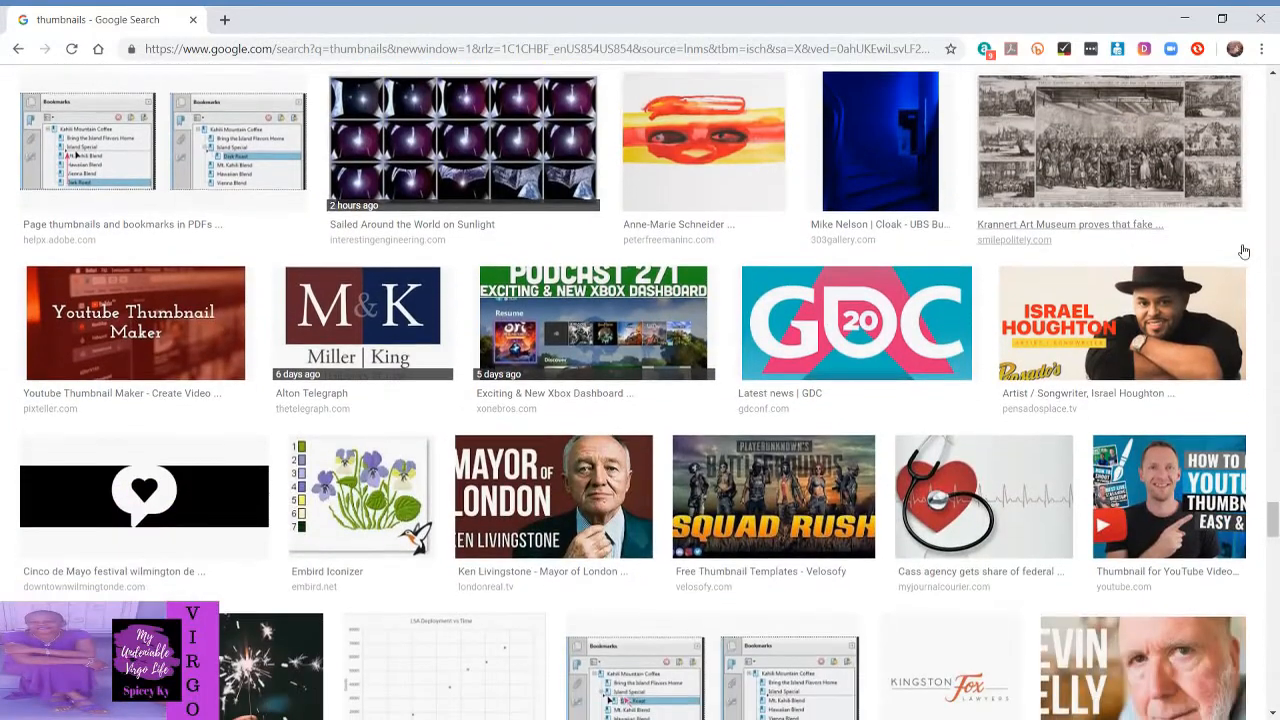
{"action": "scroll", "coordinate": [1244, 251], "scroll_direction": "down", "scroll_amount": 3}
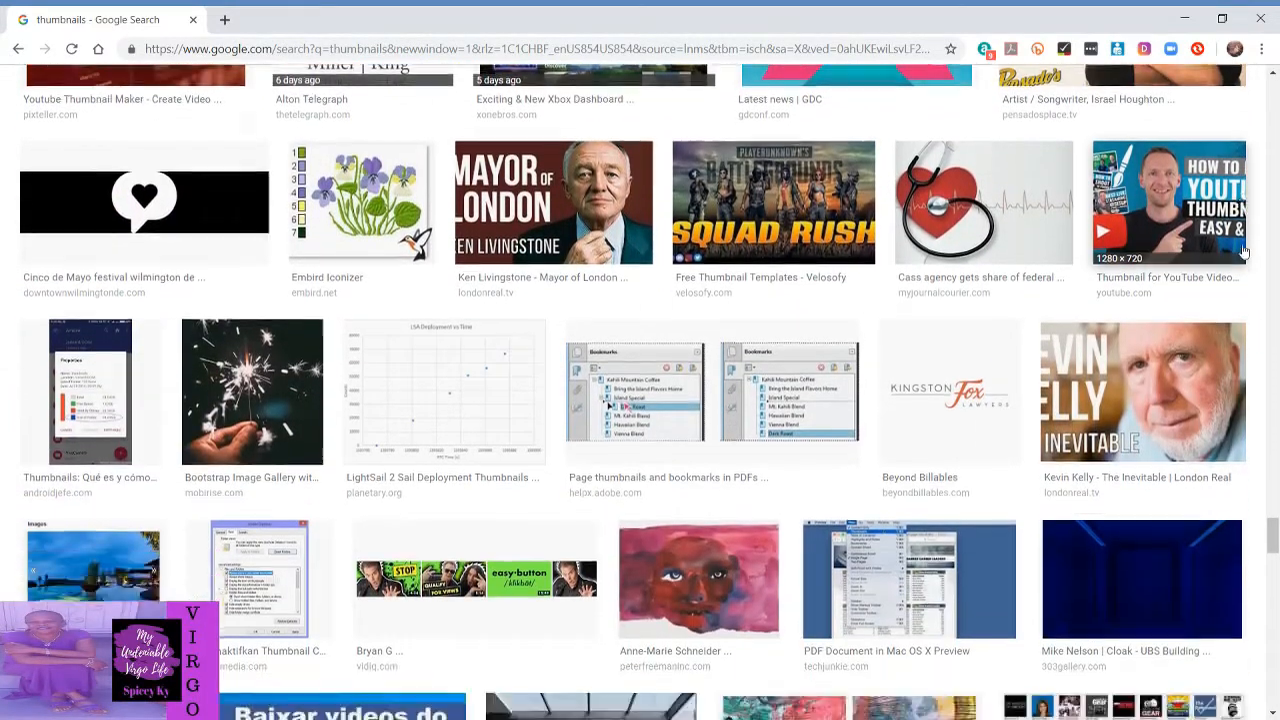
{"action": "scroll", "coordinate": [1244, 251], "scroll_direction": "down", "scroll_amount": 3}
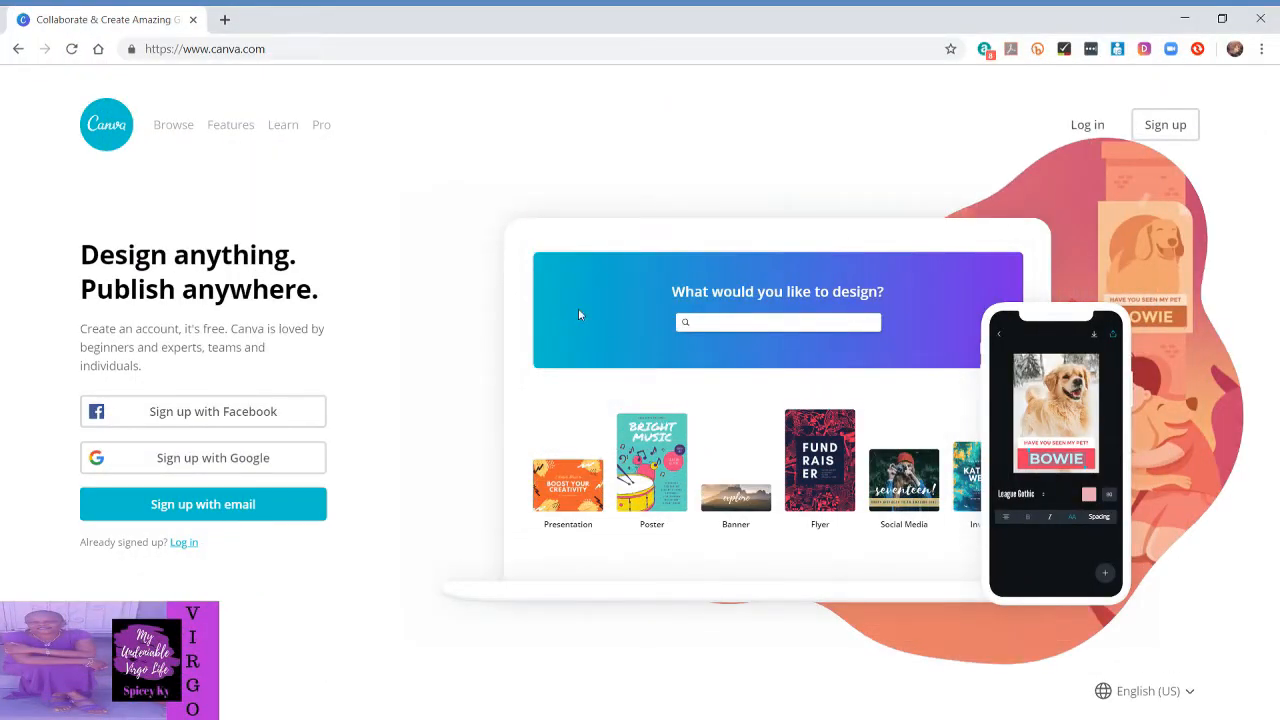
Switch to Canva and create a new YouTube Thumbnail design, finding the design type by searching for "yout"
{"action": "left_click", "coordinate": [332, 48]}
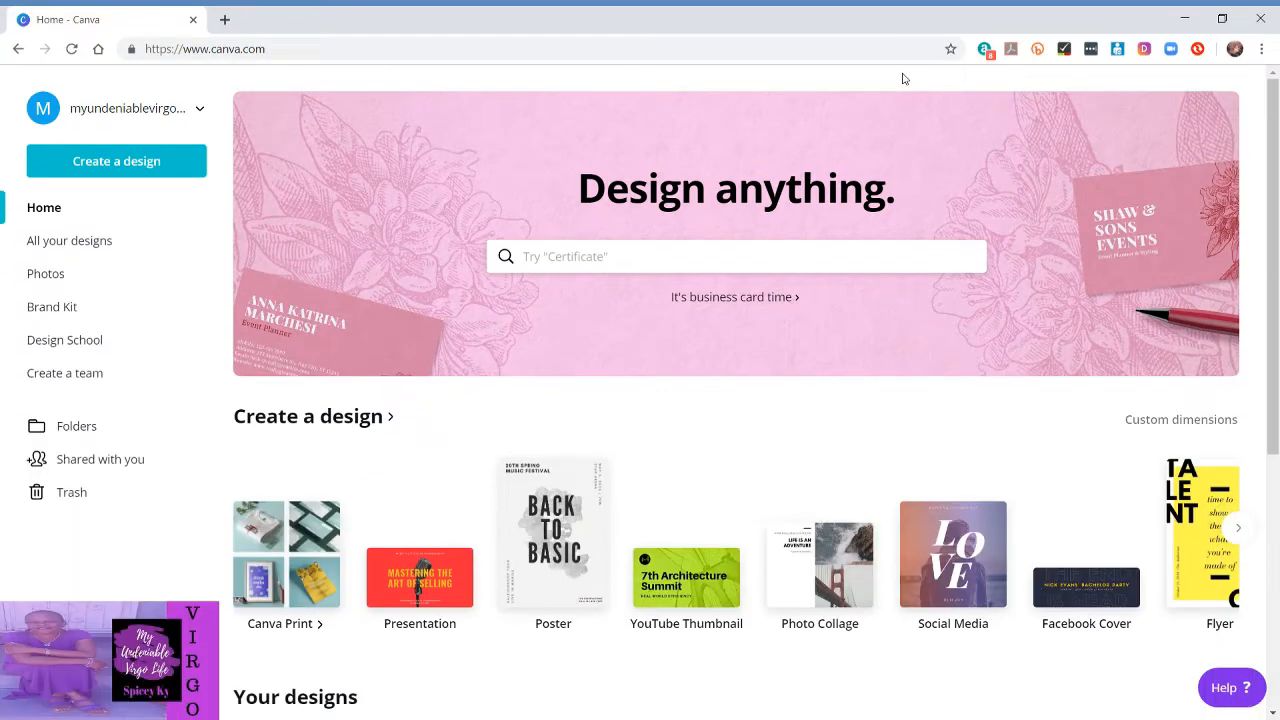
{"action": "left_click", "coordinate": [114, 165]}
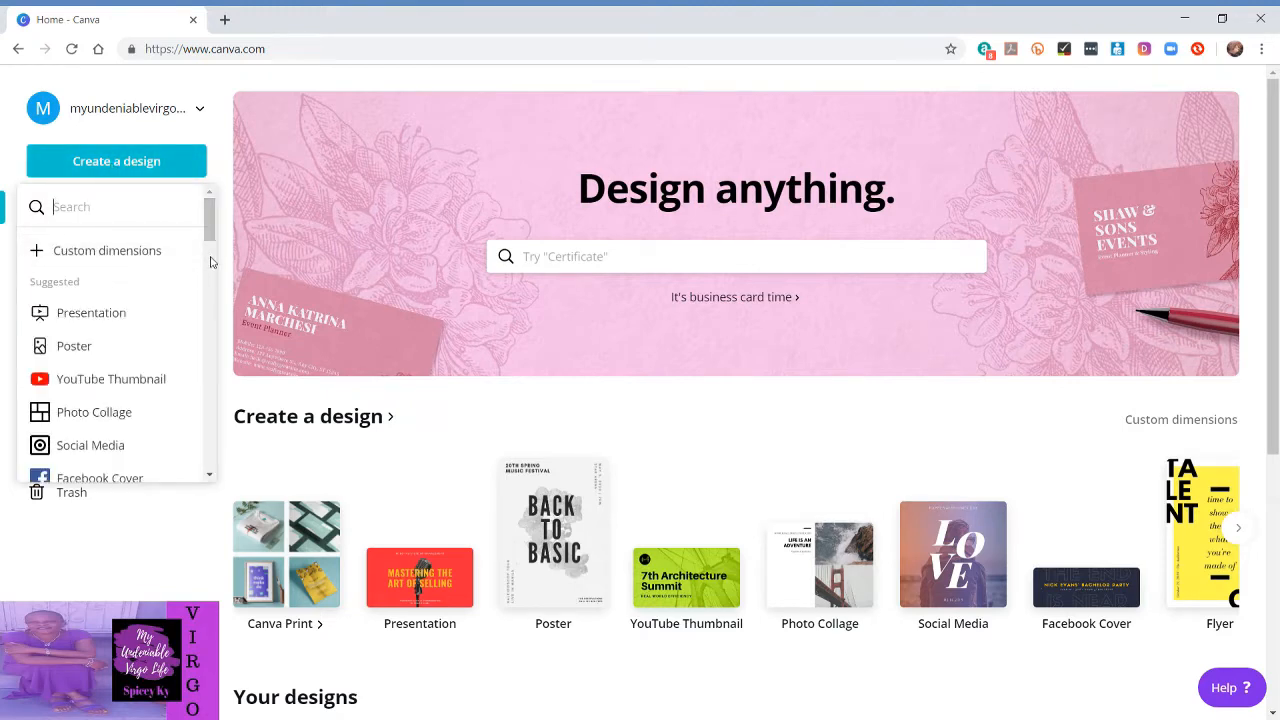
{"action": "left_click_drag", "start_coordinate": [211, 229], "coordinate": [211, 405]}
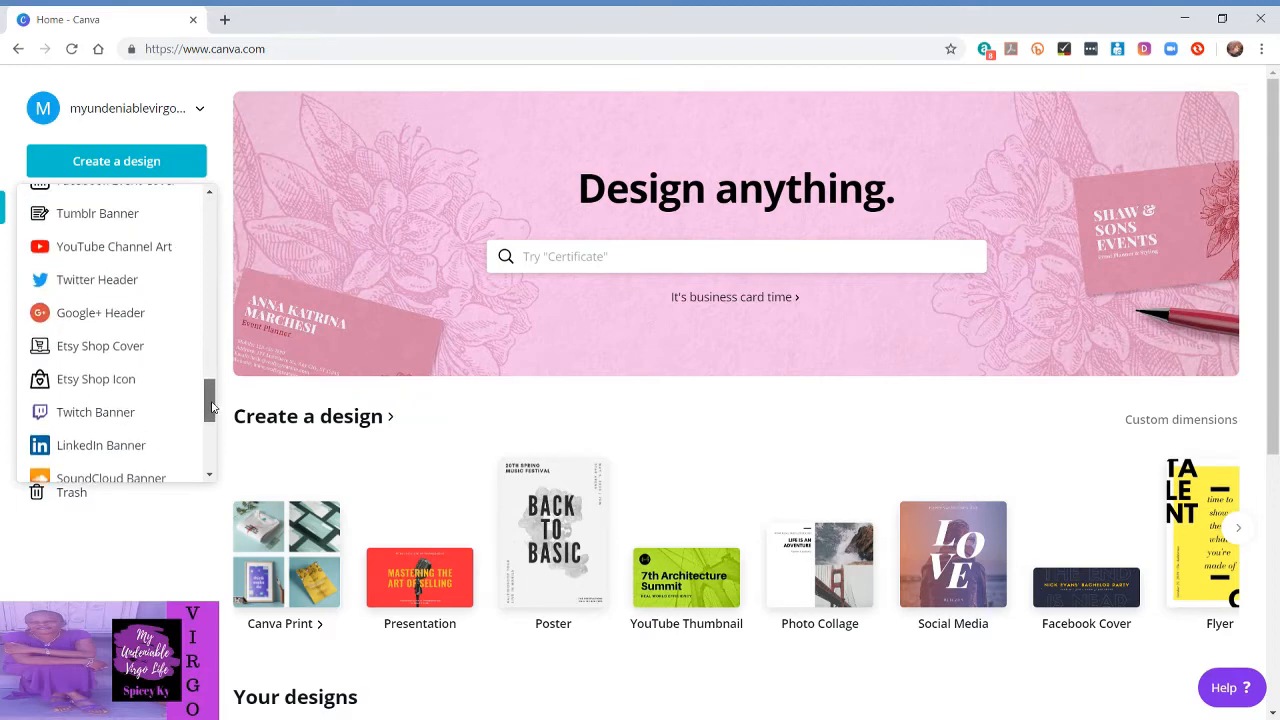
{"action": "left_click_drag", "start_coordinate": [211, 405], "coordinate": [197, 261]}
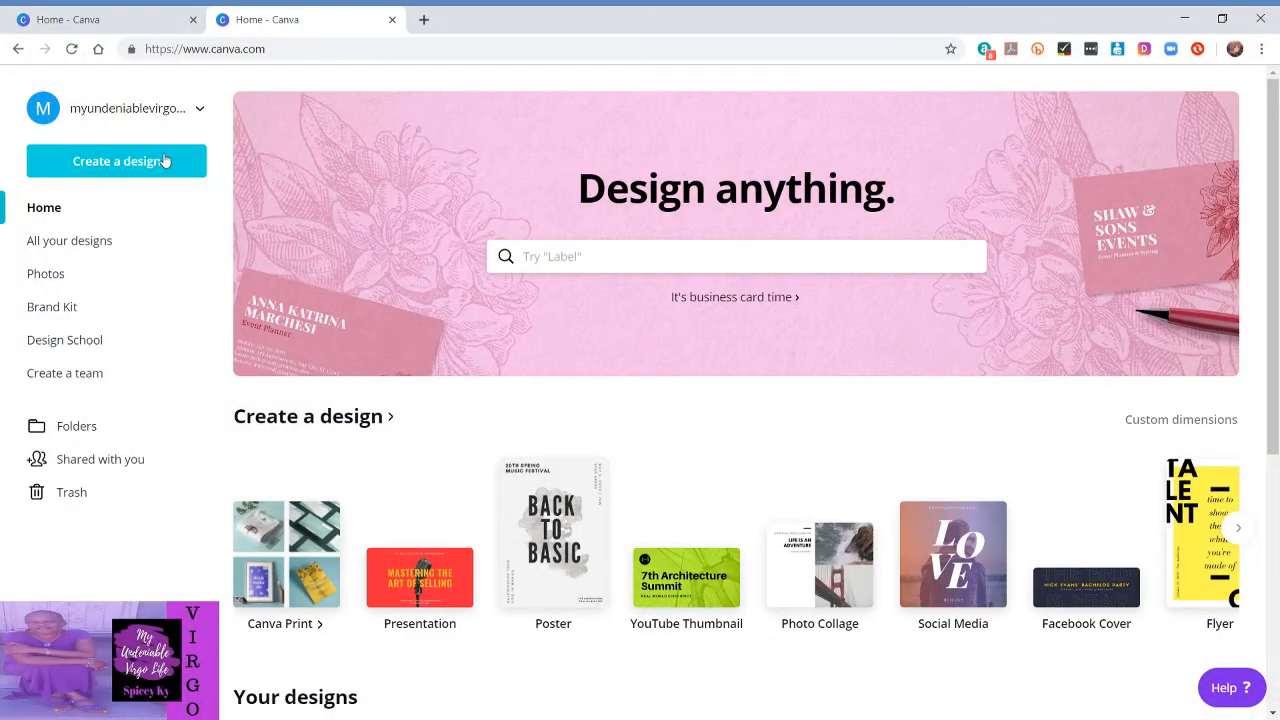
{"action": "left_click", "coordinate": [107, 163]}
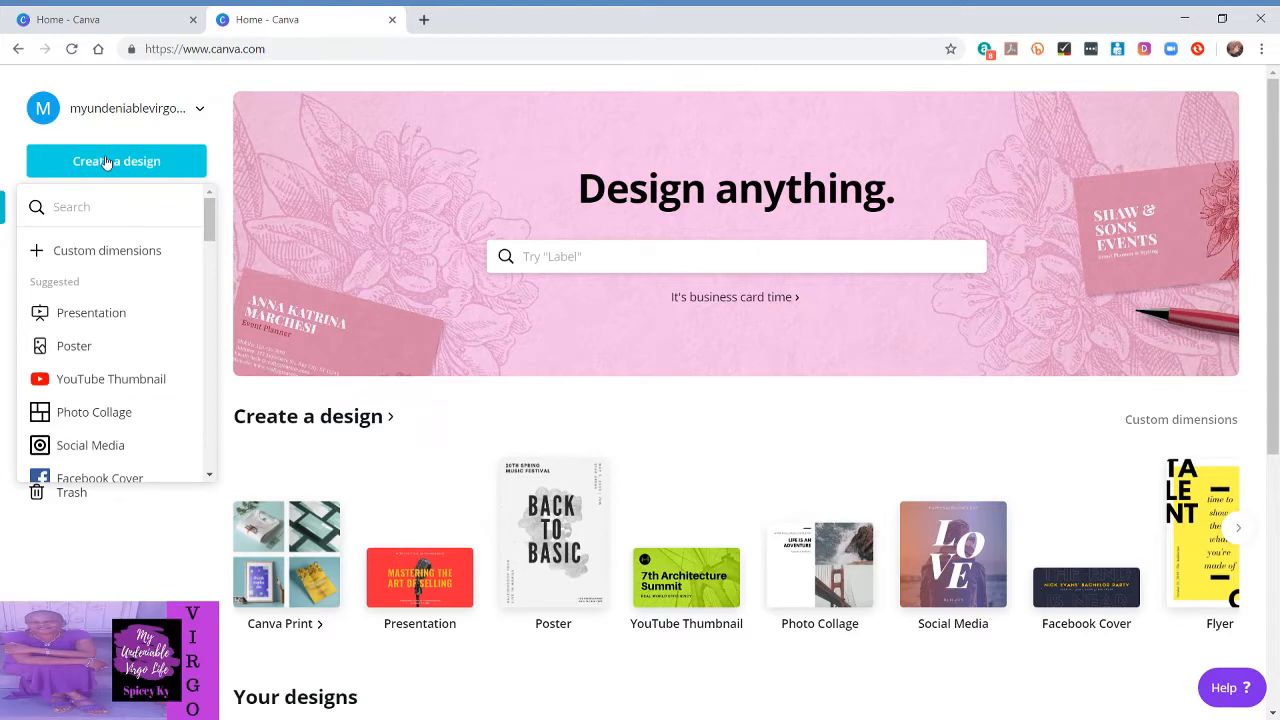
{"action": "type", "text": "yout"}
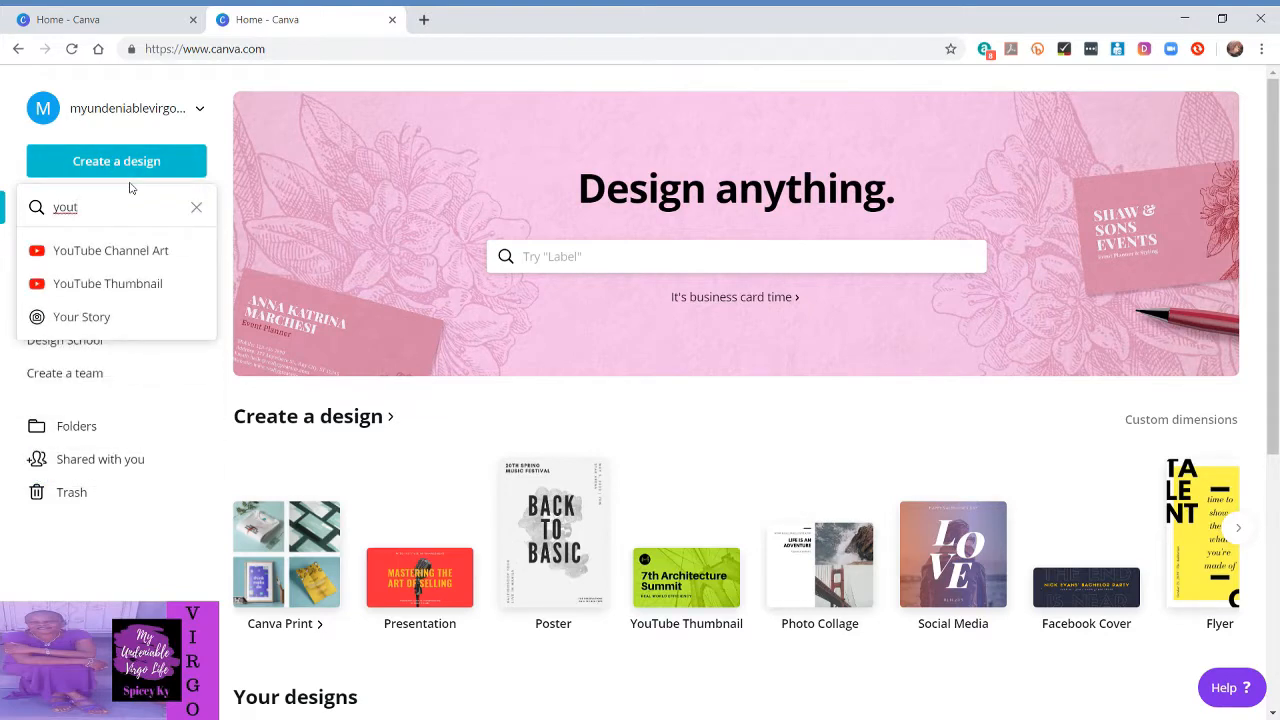
{"action": "left_click", "coordinate": [92, 287]}
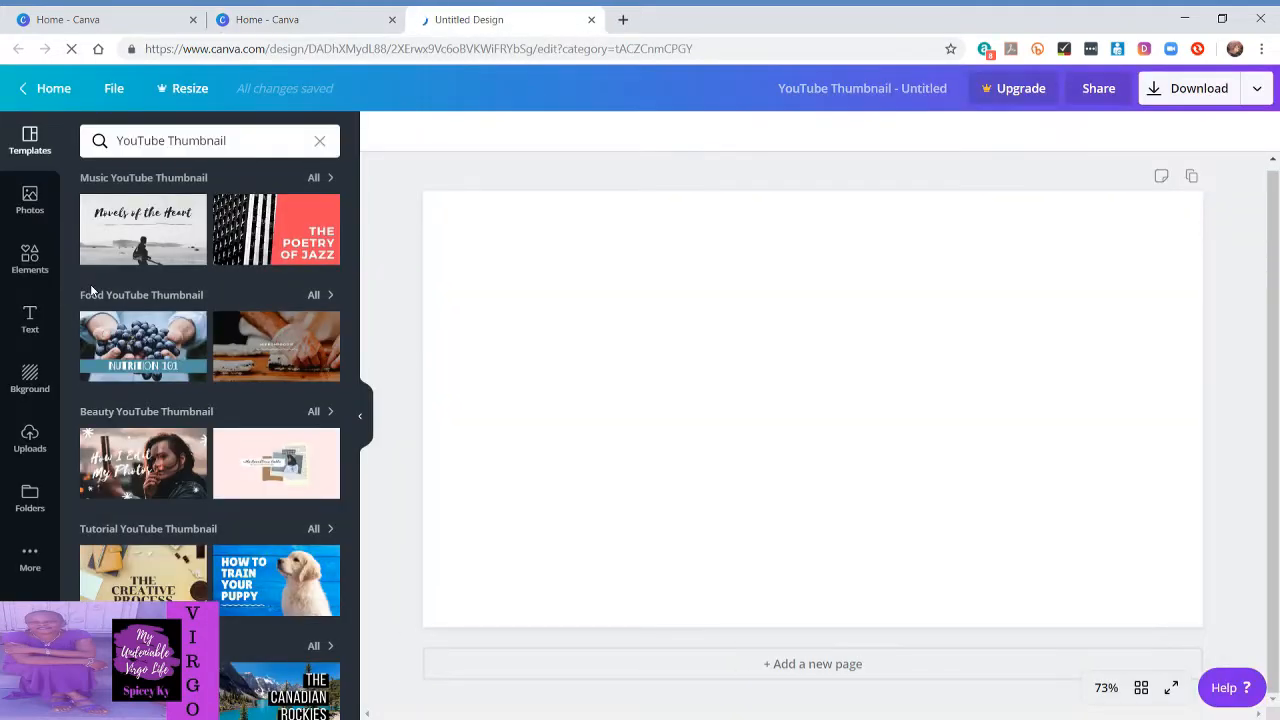
Browse the YouTube Thumbnail templates and apply the "Our Favorite Photo Spots" collage template to the blank design
{"action": "scroll", "coordinate": [228, 296], "scroll_direction": "down", "scroll_amount": 10}
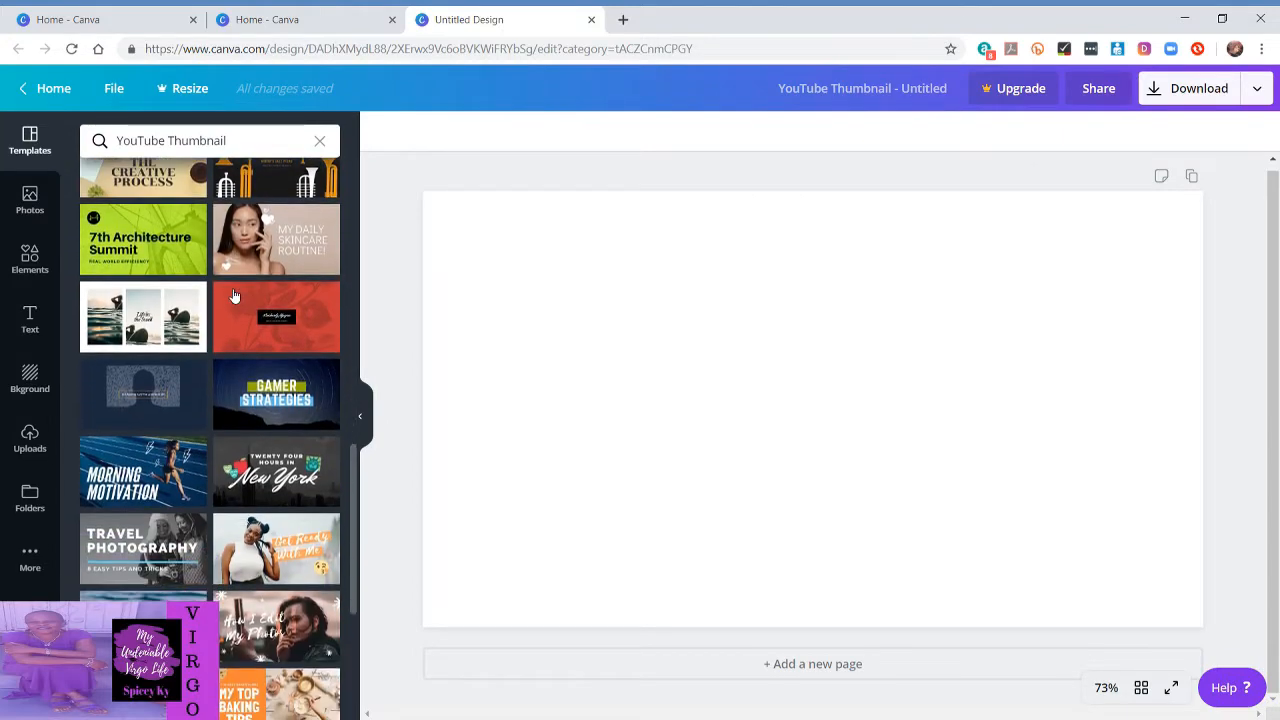
{"action": "scroll", "coordinate": [233, 296], "scroll_direction": "down", "scroll_amount": 15}
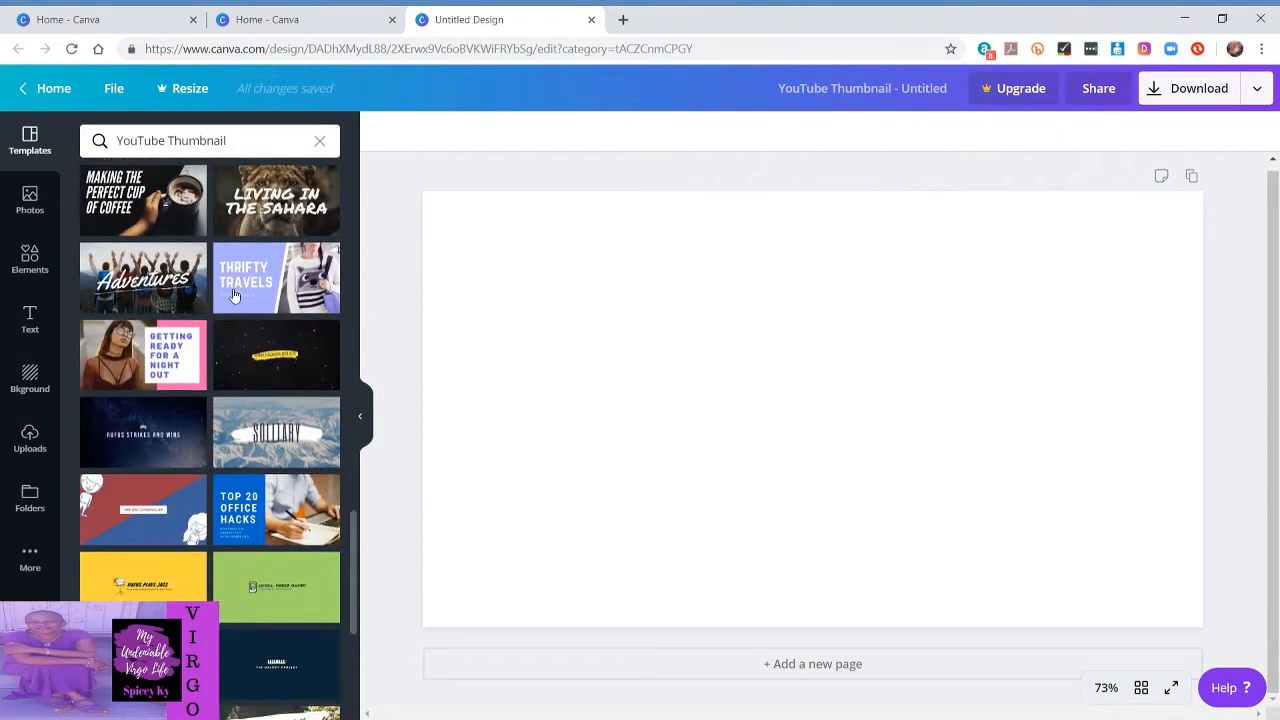
{"action": "scroll", "coordinate": [233, 296], "scroll_direction": "up", "scroll_amount": 20}
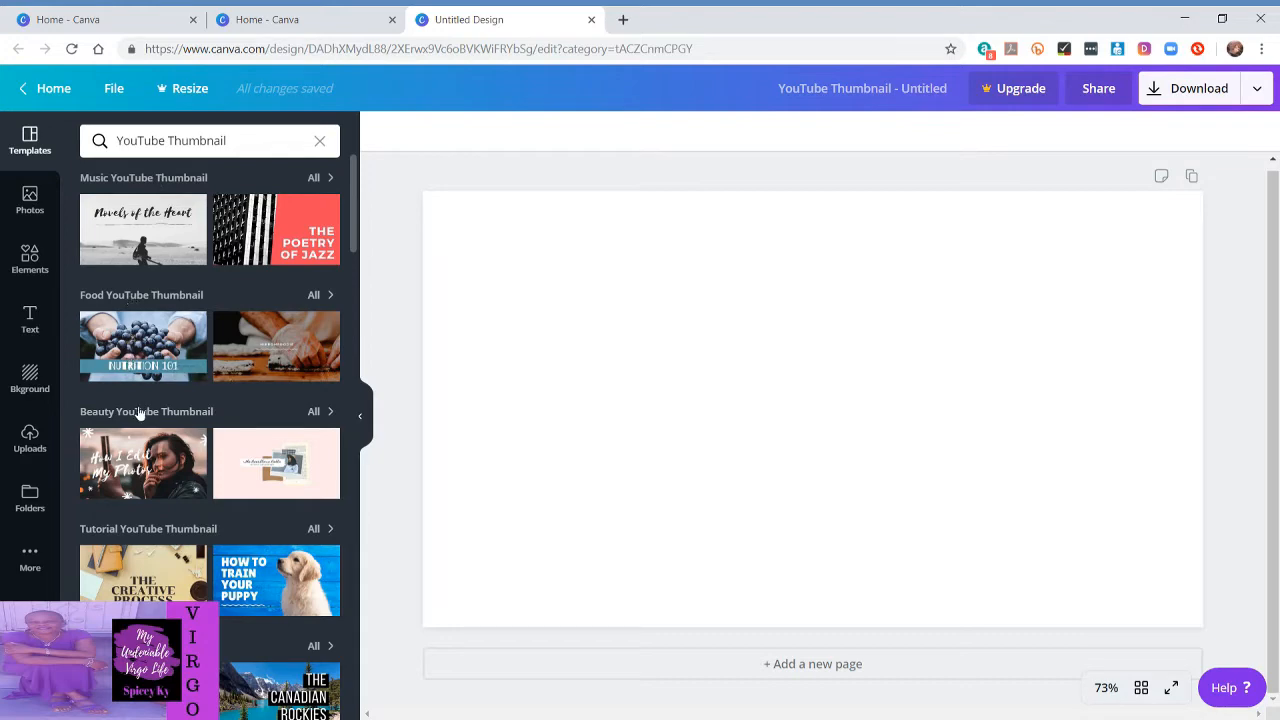
{"action": "scroll", "coordinate": [145, 494], "scroll_direction": "down", "scroll_amount": 3}
{"action": "scroll", "coordinate": [140, 377], "scroll_direction": "down", "scroll_amount": 5}
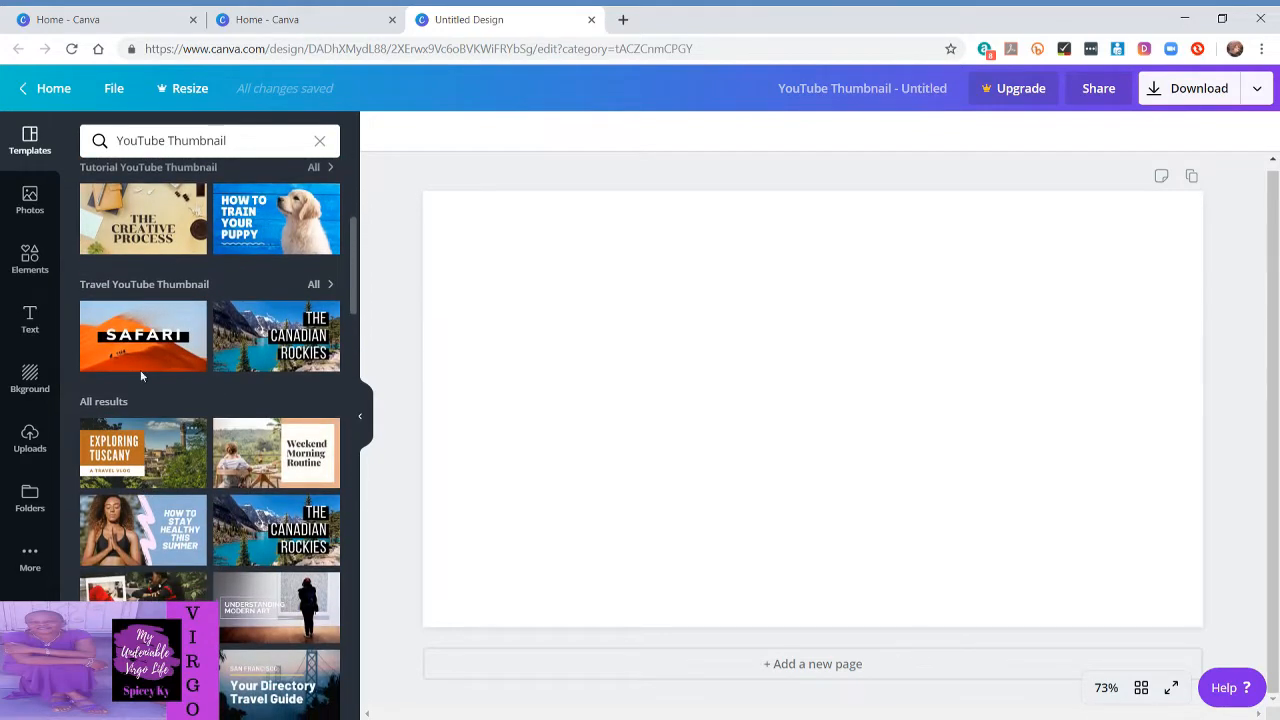
{"action": "scroll", "coordinate": [140, 360], "scroll_direction": "down", "scroll_amount": 10}
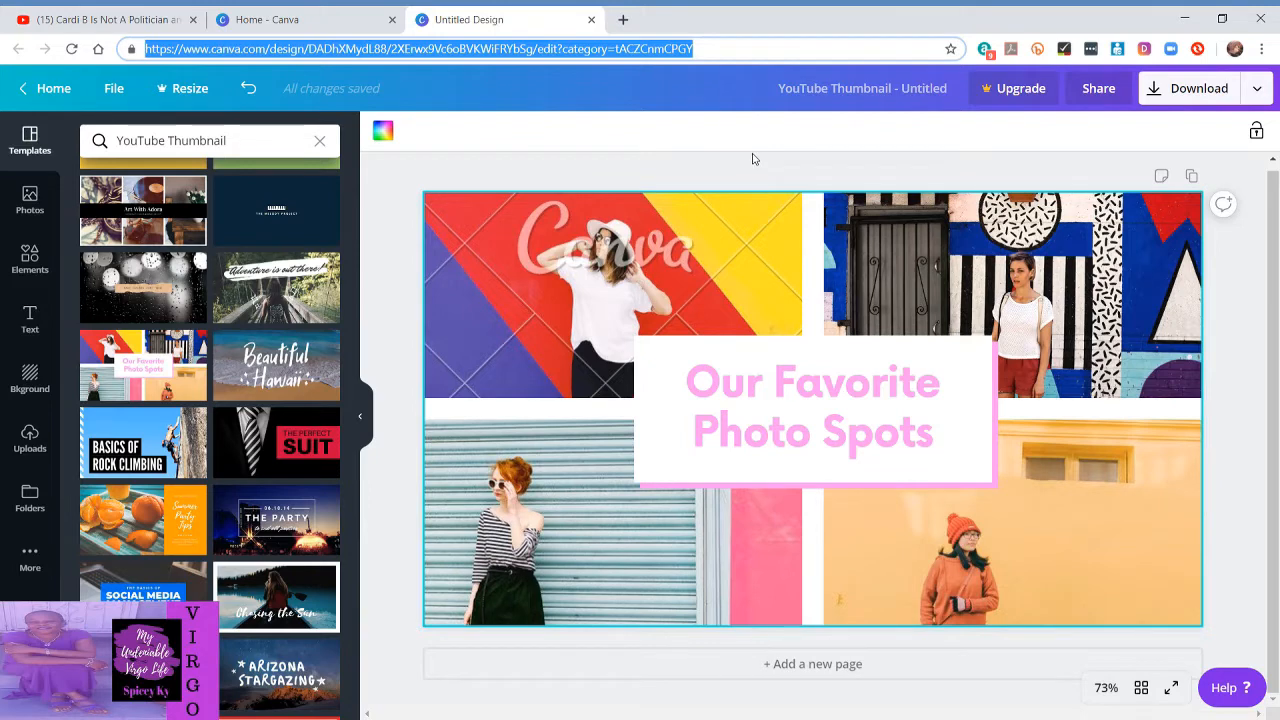
Search Google Images for "Cardi B Politician" in a new browser tab
{"action": "left_click", "coordinate": [623, 20]}
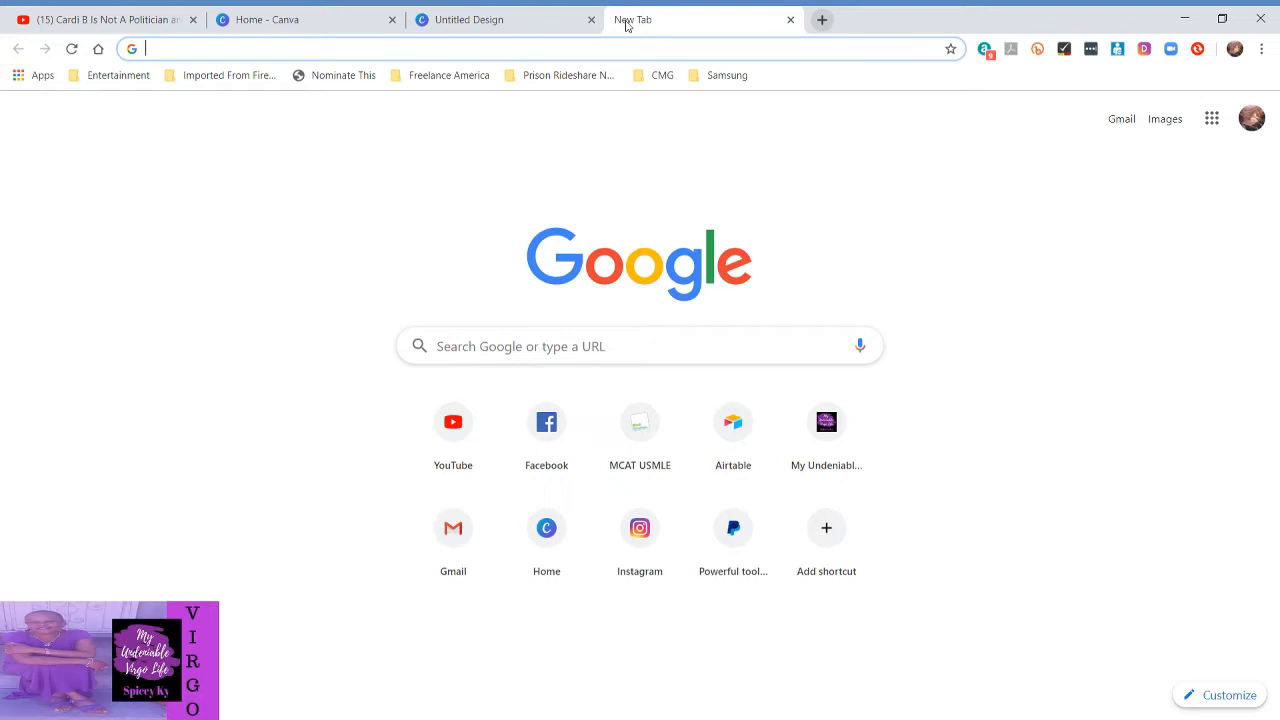
{"action": "type", "text": "Cardi B Is Not a Politician and Bernie Sanders Ain't Fit to Be President"}
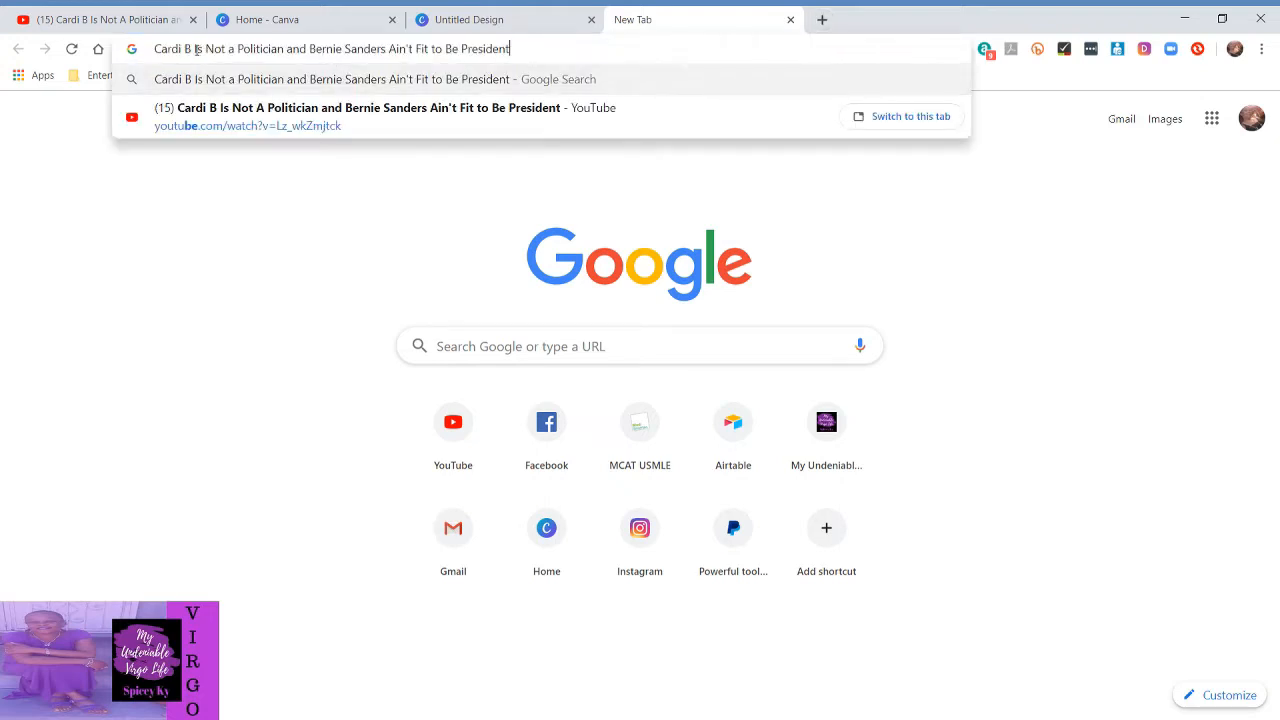
{"action": "left_click_drag", "start_coordinate": [194, 49], "coordinate": [230, 49]}
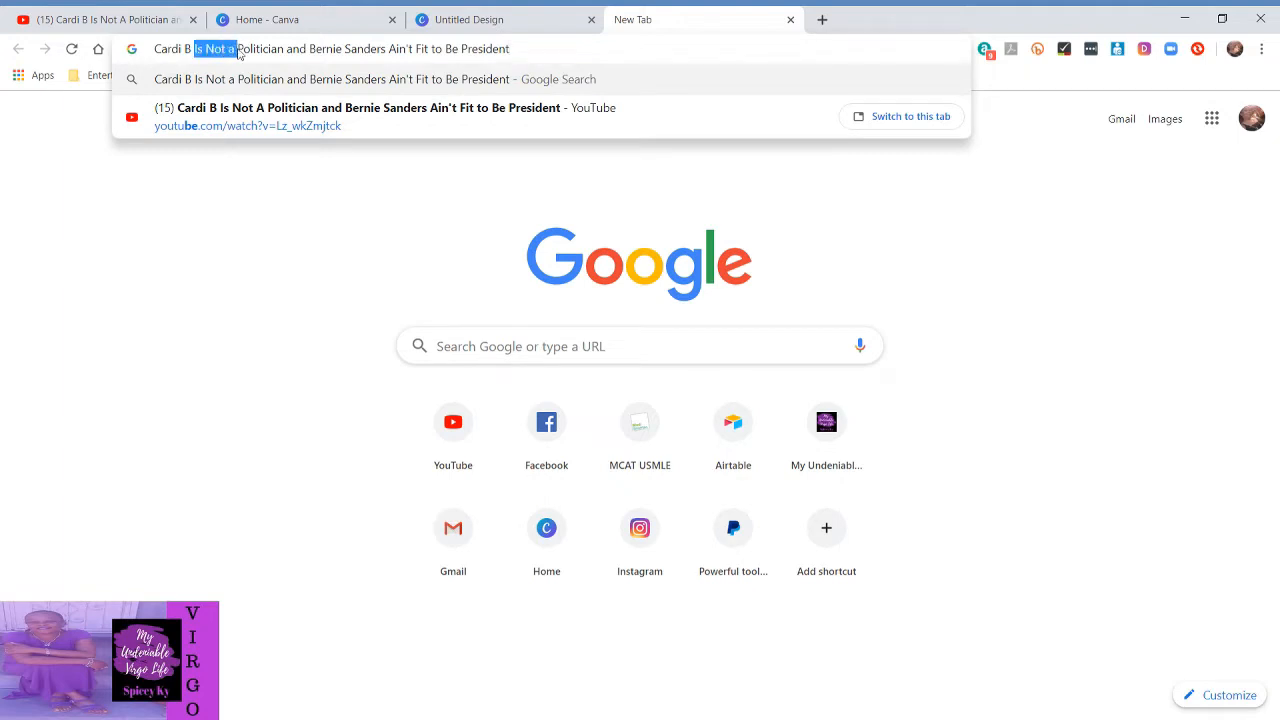
{"action": "key", "text": "BackSpace"}
{"action": "left_click_drag", "start_coordinate": [244, 52], "coordinate": [546, 43]}
{"action": "key", "text": "BackSpace"}
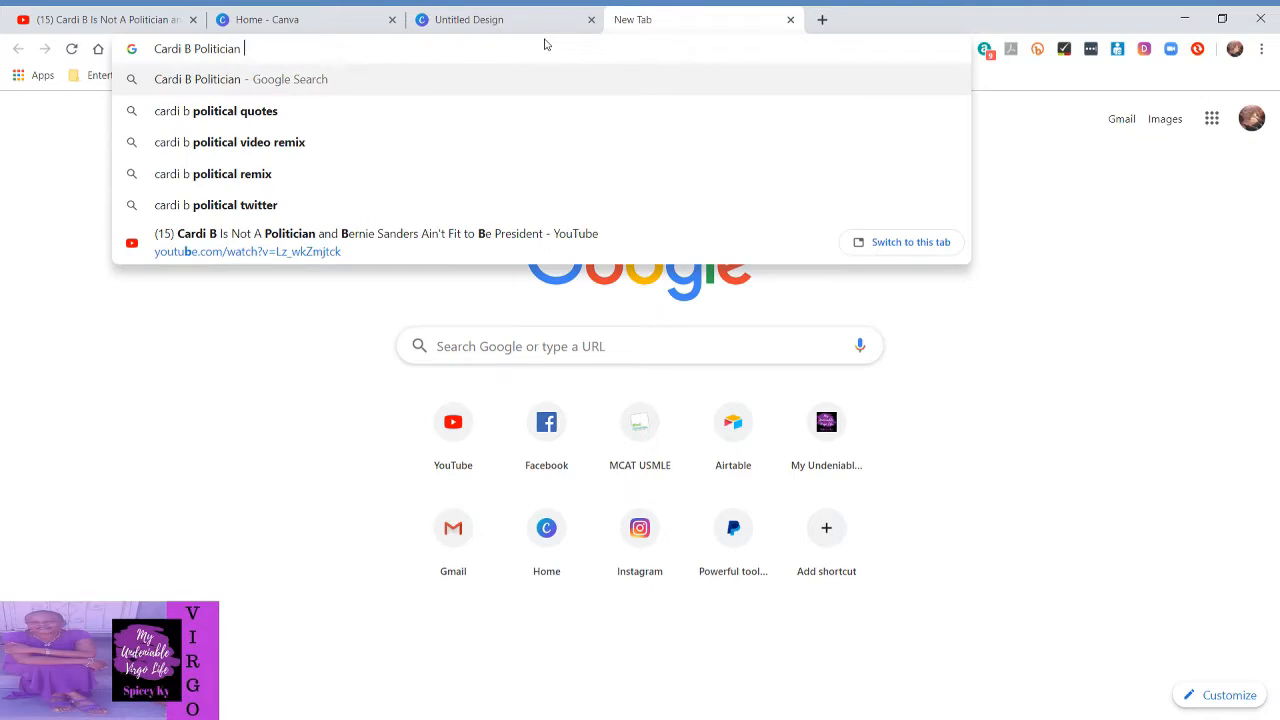
{"action": "key", "text": "Return"}
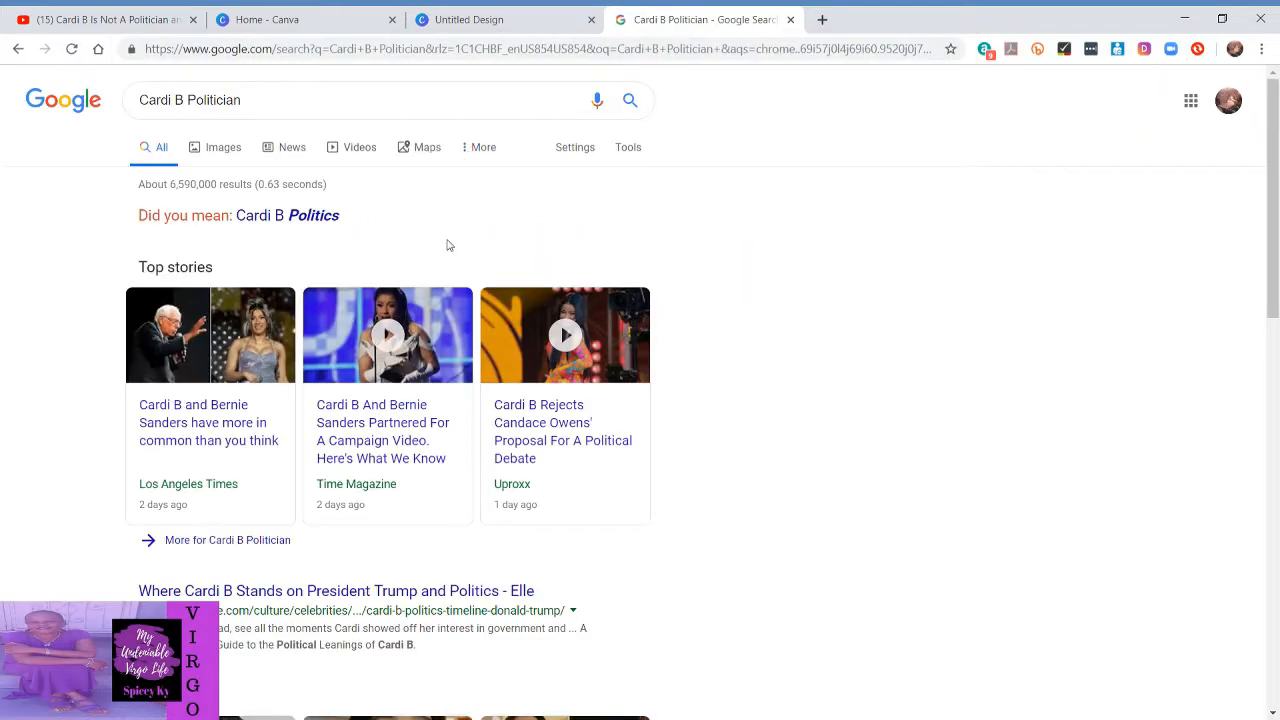
{"action": "left_click", "coordinate": [220, 150]}
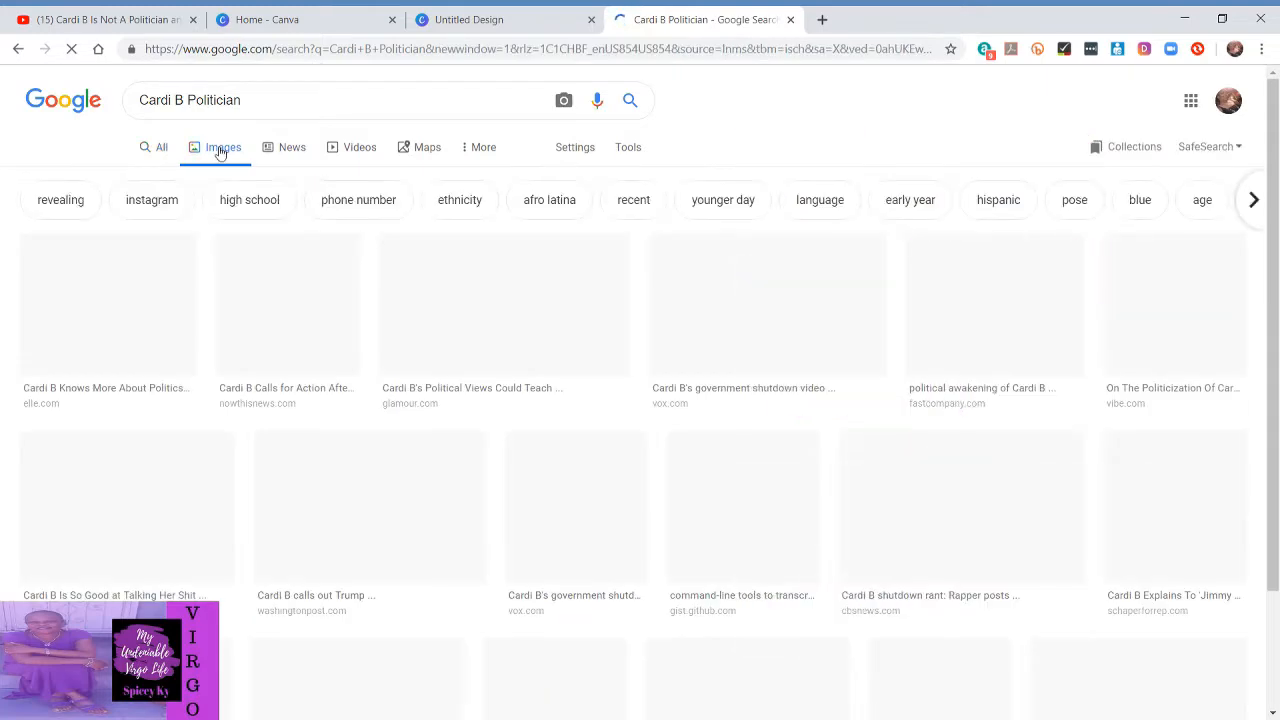
Find the Celebrity Insider photo of Bernie Sanders and Cardi B seated in conversation and save it to the computer
{"action": "scroll", "coordinate": [711, 278], "scroll_direction": "down", "scroll_amount": 3}
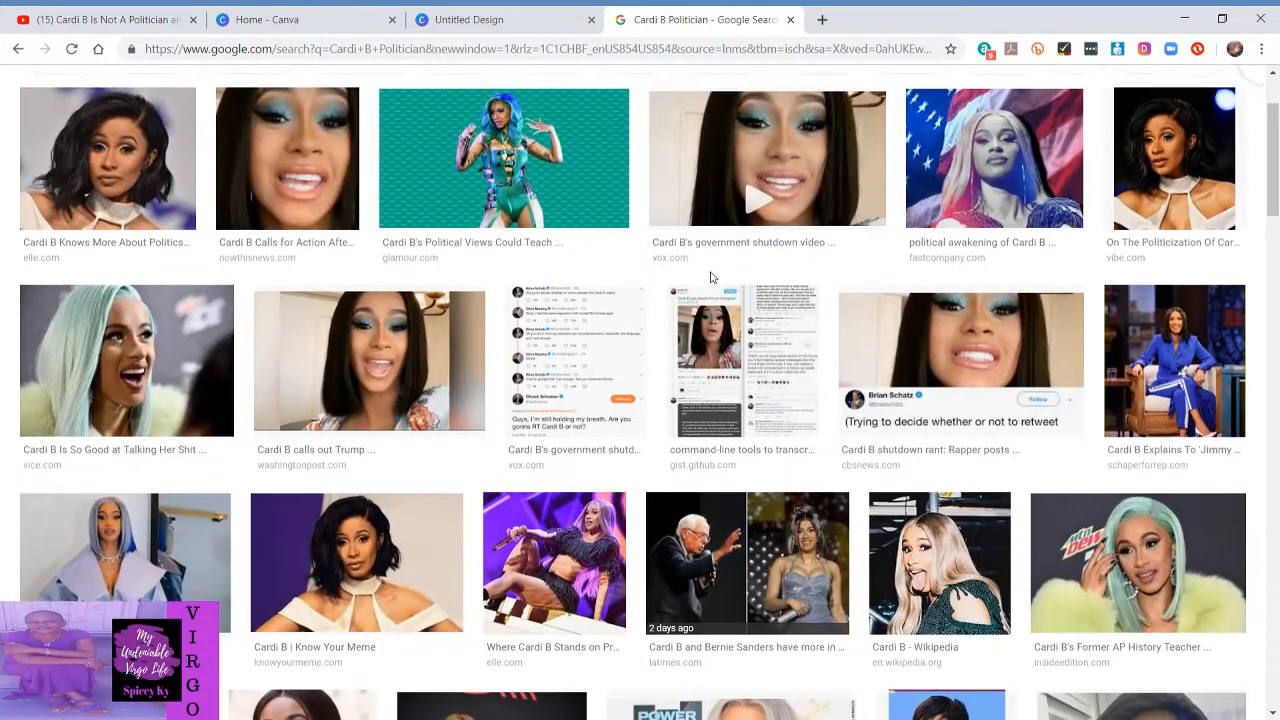
{"action": "scroll", "coordinate": [711, 278], "scroll_direction": "down", "scroll_amount": 3}
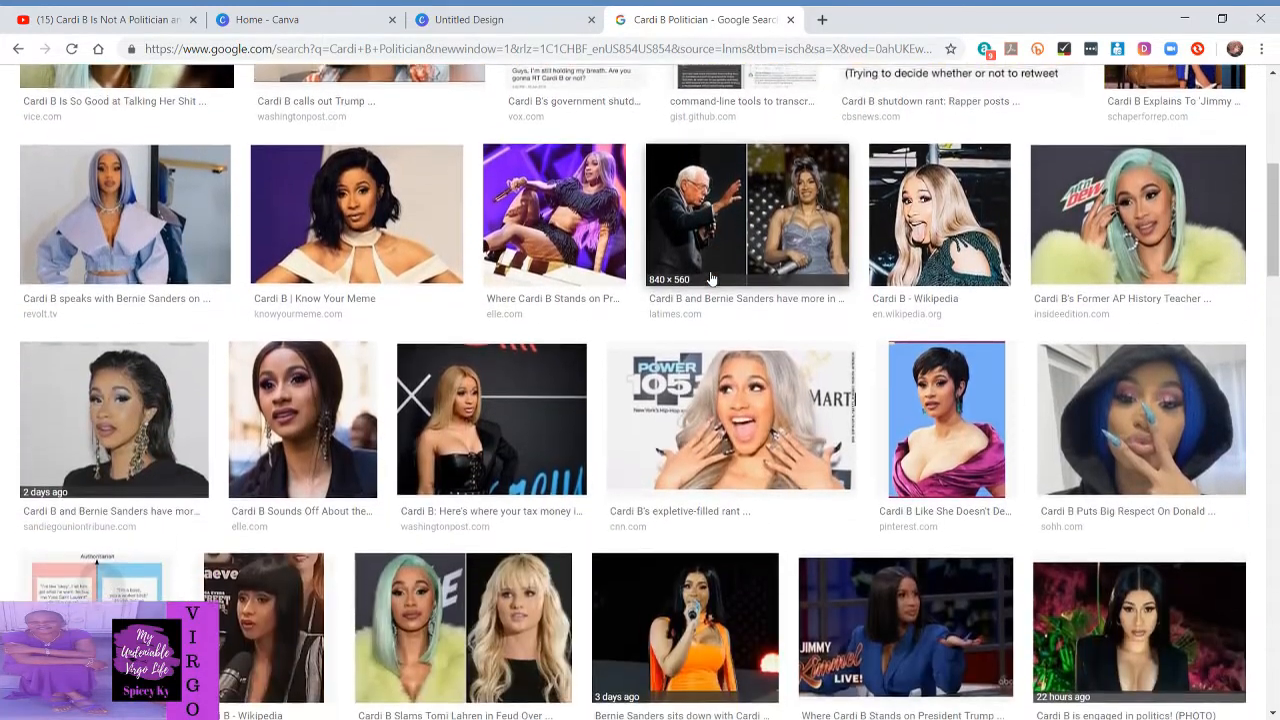
{"action": "scroll", "coordinate": [711, 278], "scroll_direction": "down", "scroll_amount": 3}
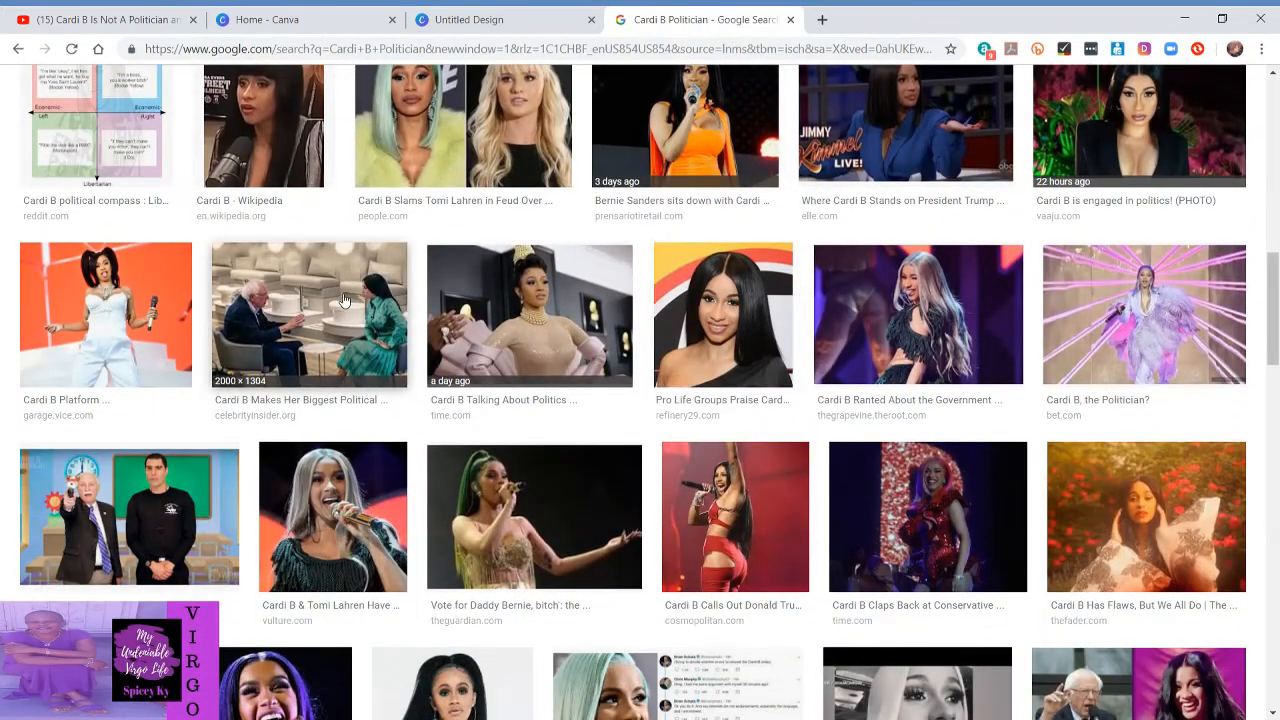
{"action": "left_click", "coordinate": [343, 301]}
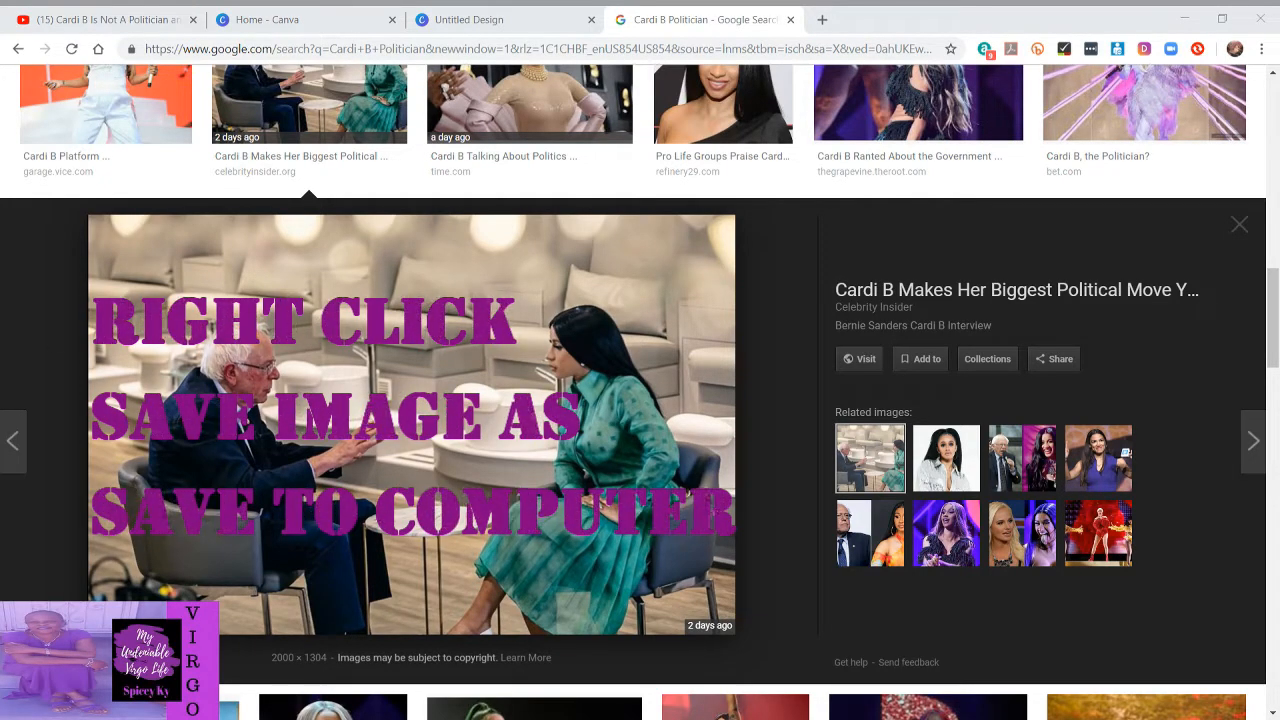
{"action": "left_click", "coordinate": [455, 487]}
Look through further Cardi B image results for more pictures and preview the NewsBusters news-show image
{"action": "scroll", "coordinate": [455, 487], "scroll_direction": "down", "scroll_amount": 1}
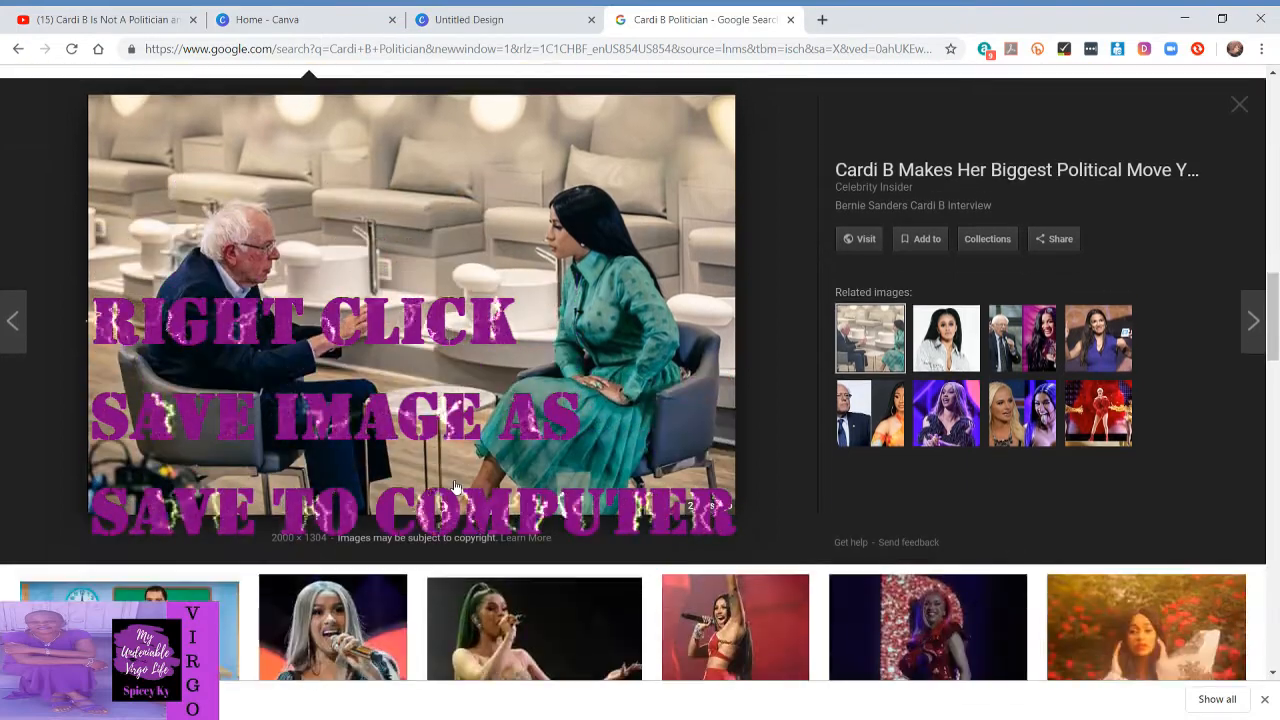
{"action": "scroll", "coordinate": [632, 380], "scroll_direction": "down", "scroll_amount": 6}
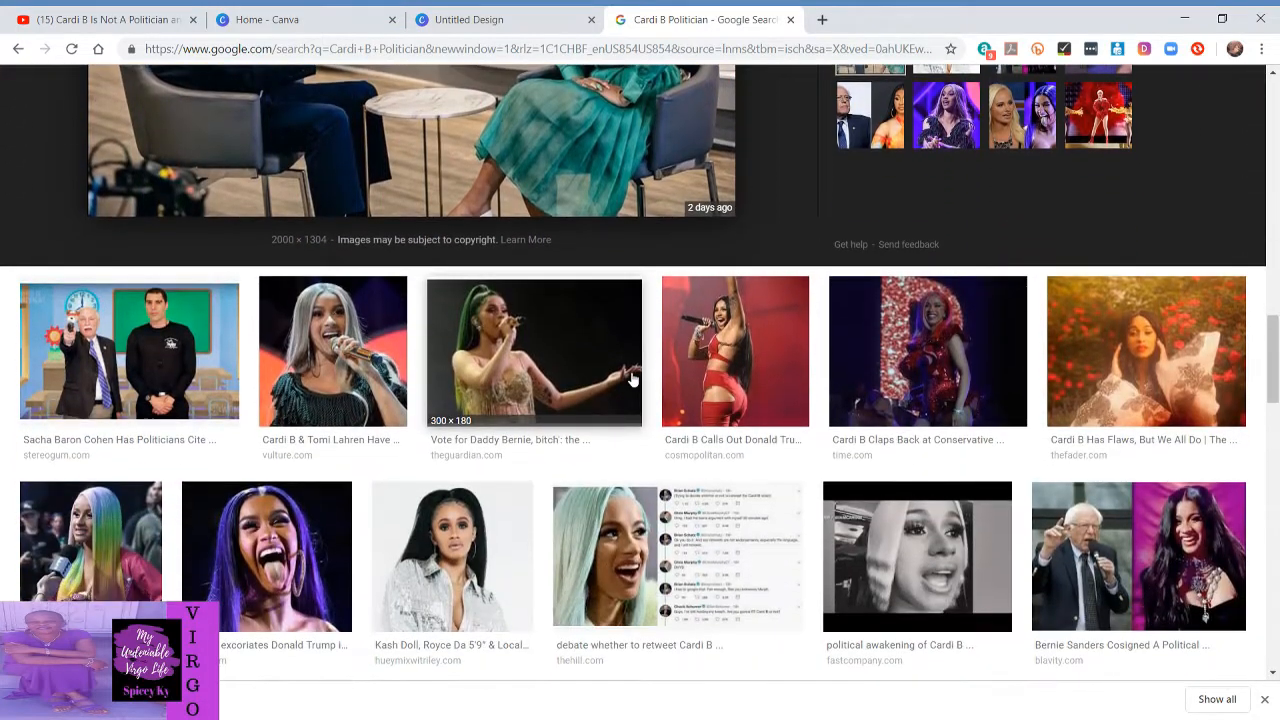
{"action": "scroll", "coordinate": [632, 378], "scroll_direction": "down", "scroll_amount": 3}
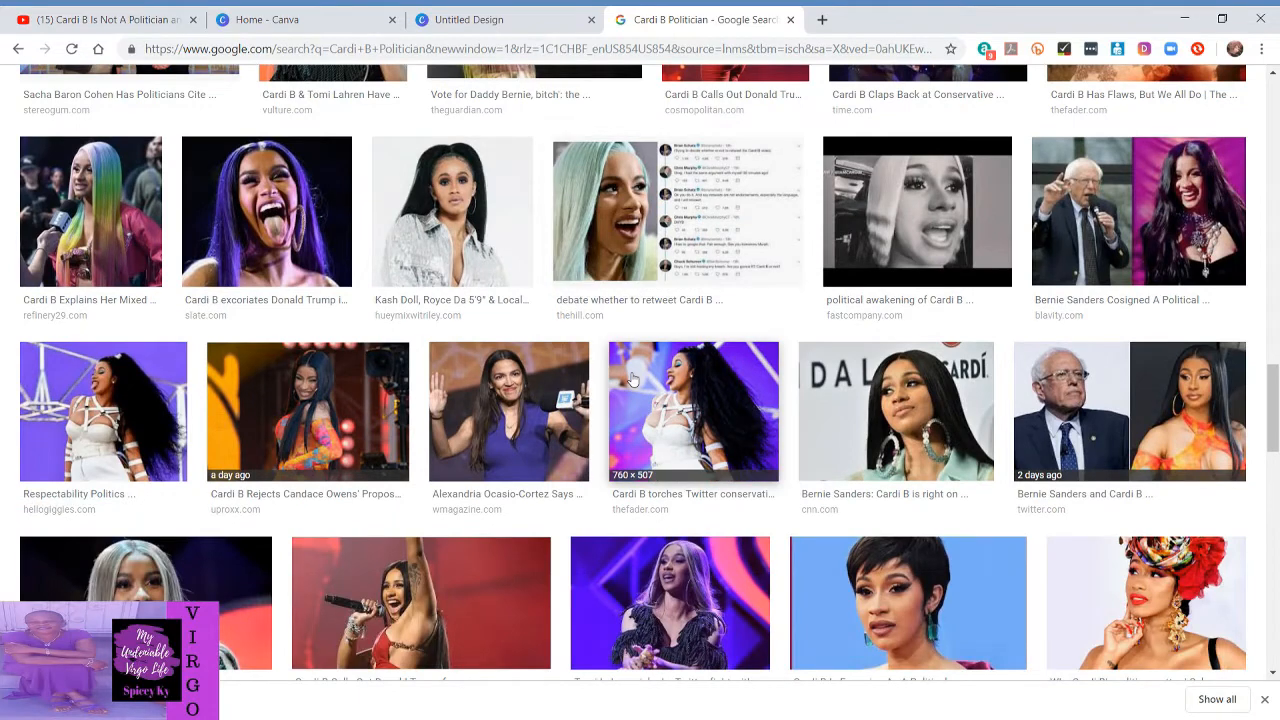
{"action": "scroll", "coordinate": [632, 378], "scroll_direction": "down", "scroll_amount": 3}
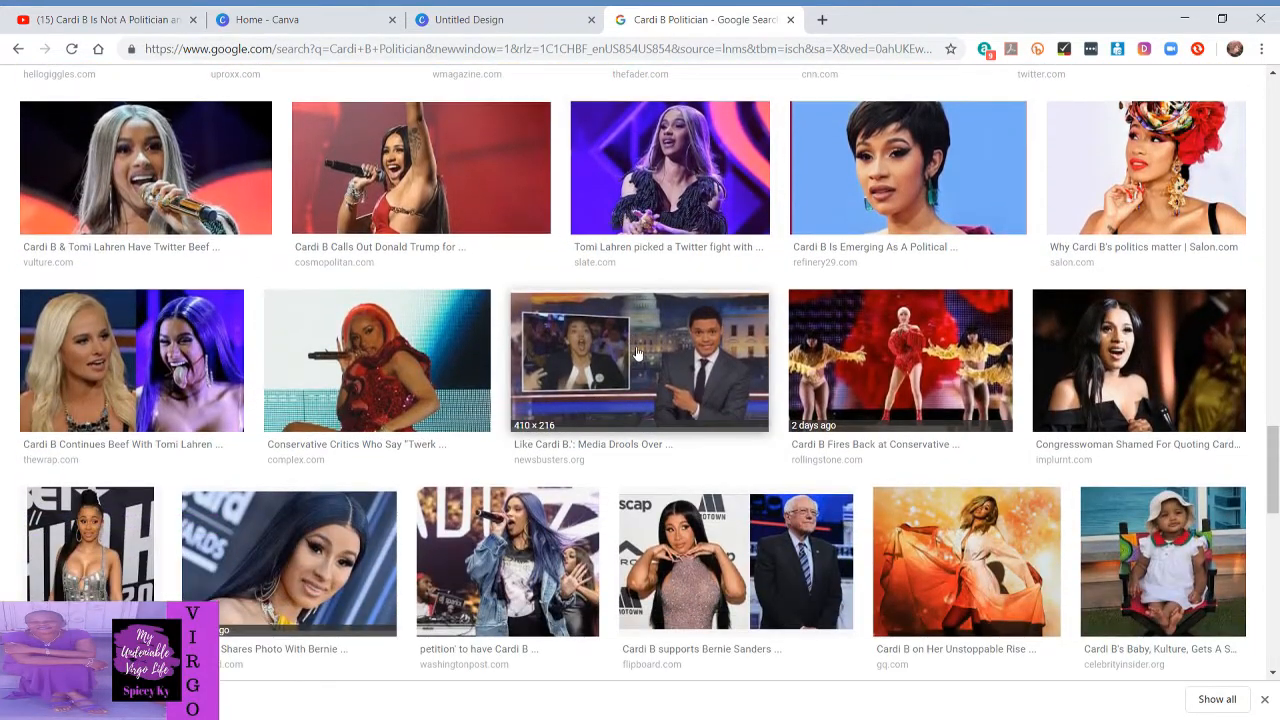
{"action": "scroll", "coordinate": [637, 352], "scroll_direction": "down", "scroll_amount": 1}
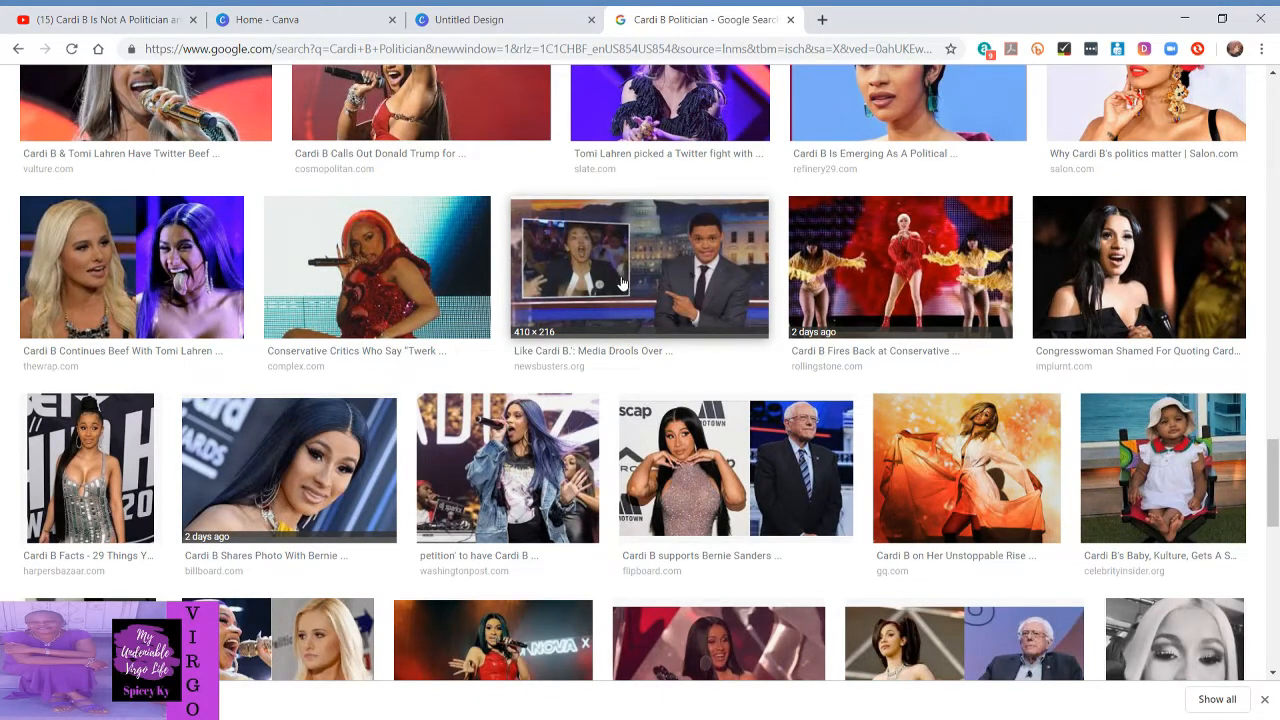
{"action": "left_click", "coordinate": [604, 236]}
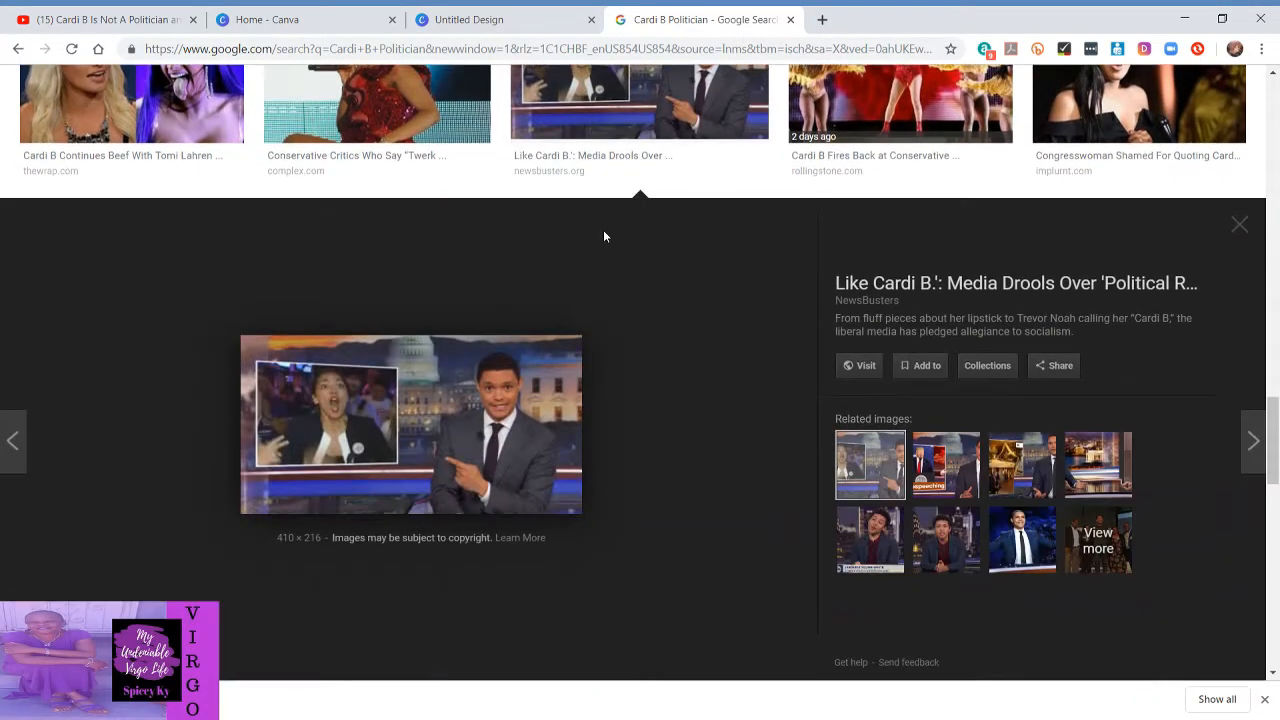
{"action": "left_click", "coordinate": [1244, 228]}
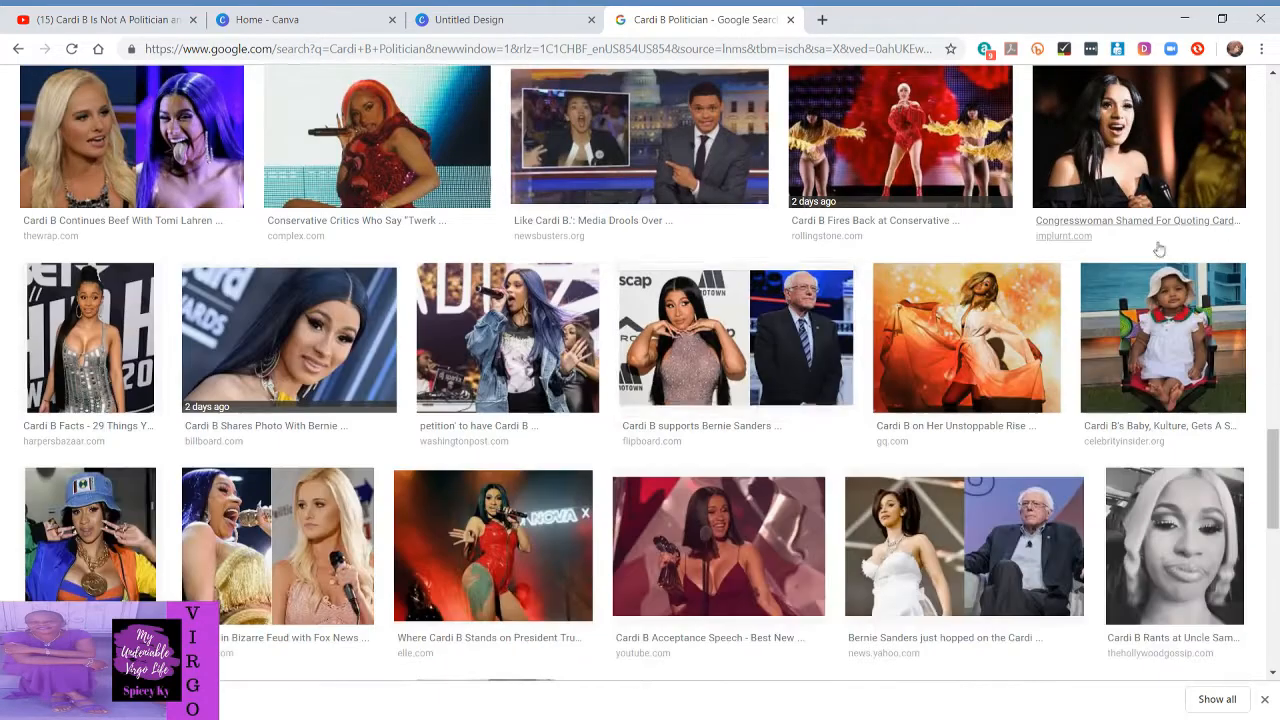
{"action": "left_click", "coordinate": [621, 122]}
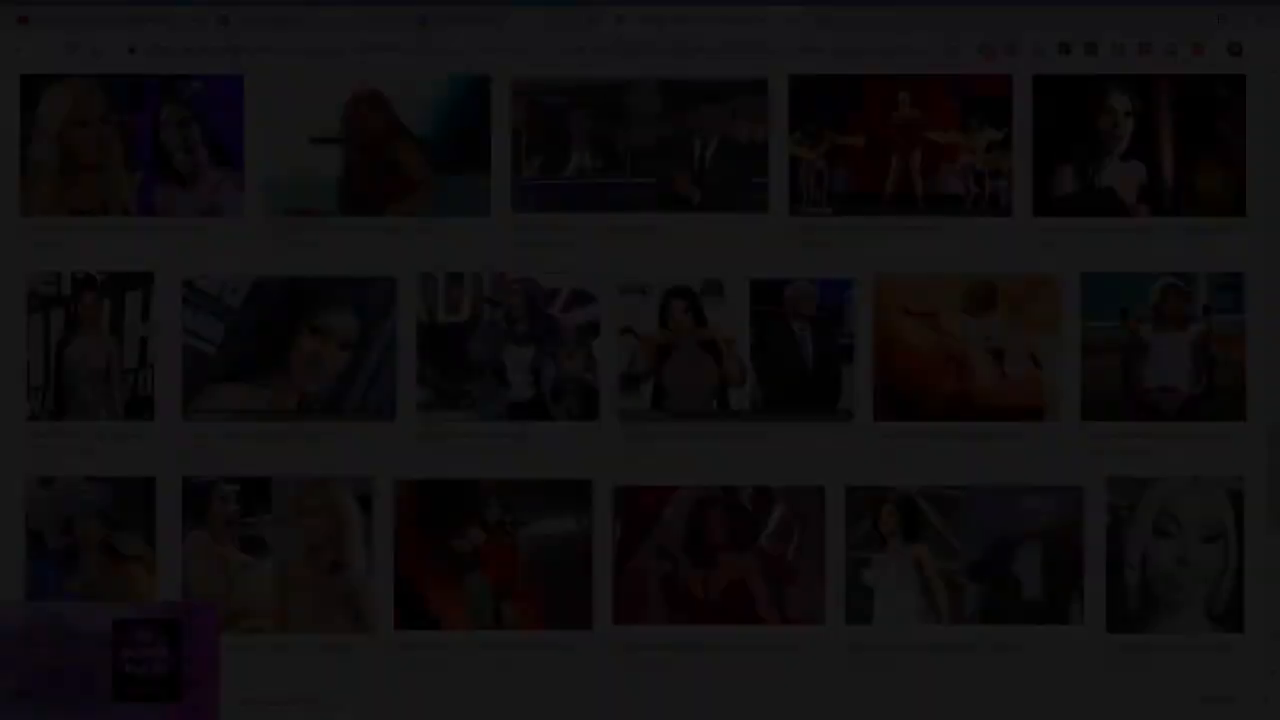
Finish looking through the Cardi B image results and search Google Images for "bernie sanders jail"
{"action": "scroll", "coordinate": [799, 277], "scroll_direction": "down", "scroll_amount": 10}
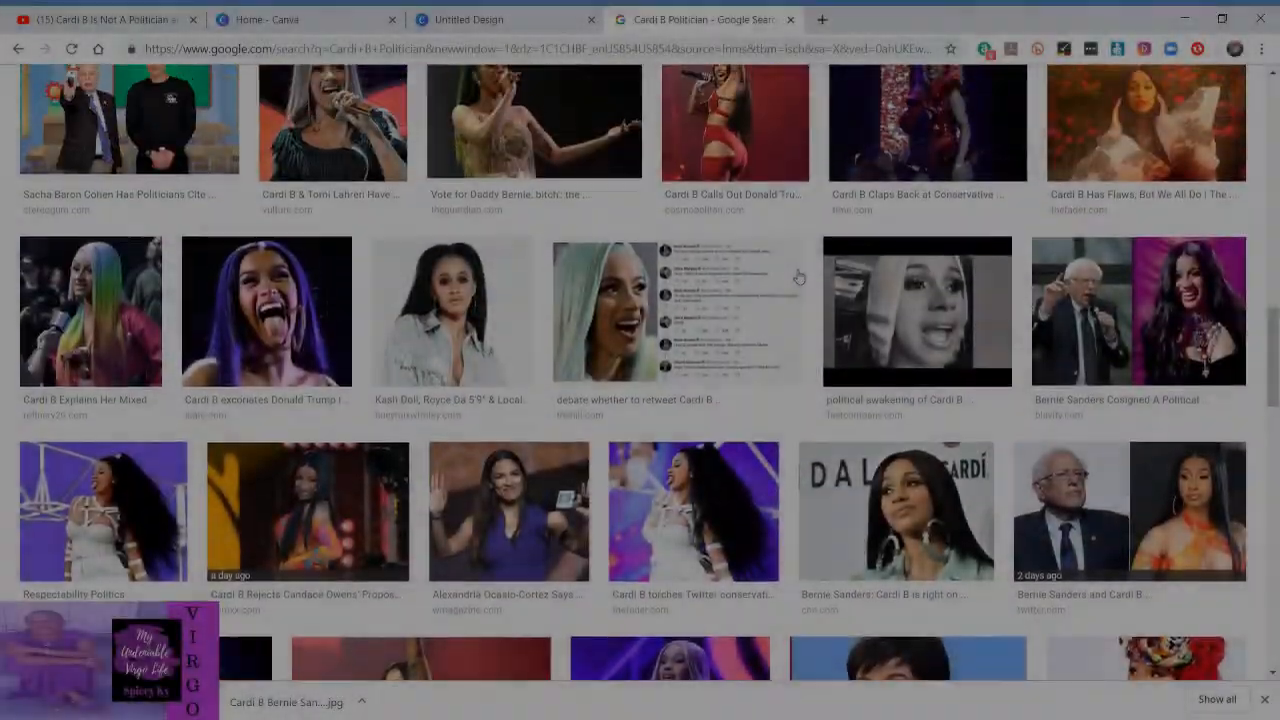
{"action": "scroll", "coordinate": [799, 277], "scroll_direction": "up", "scroll_amount": 10}
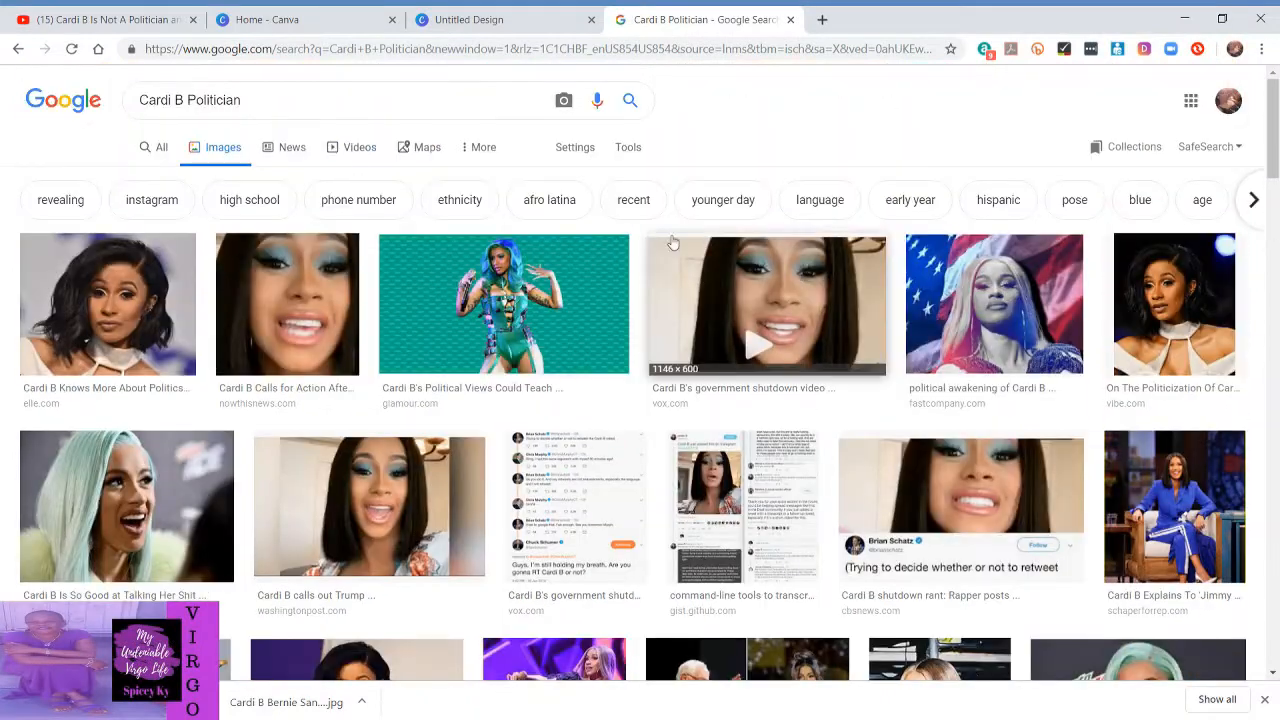
{"action": "left_click", "coordinate": [325, 107]}
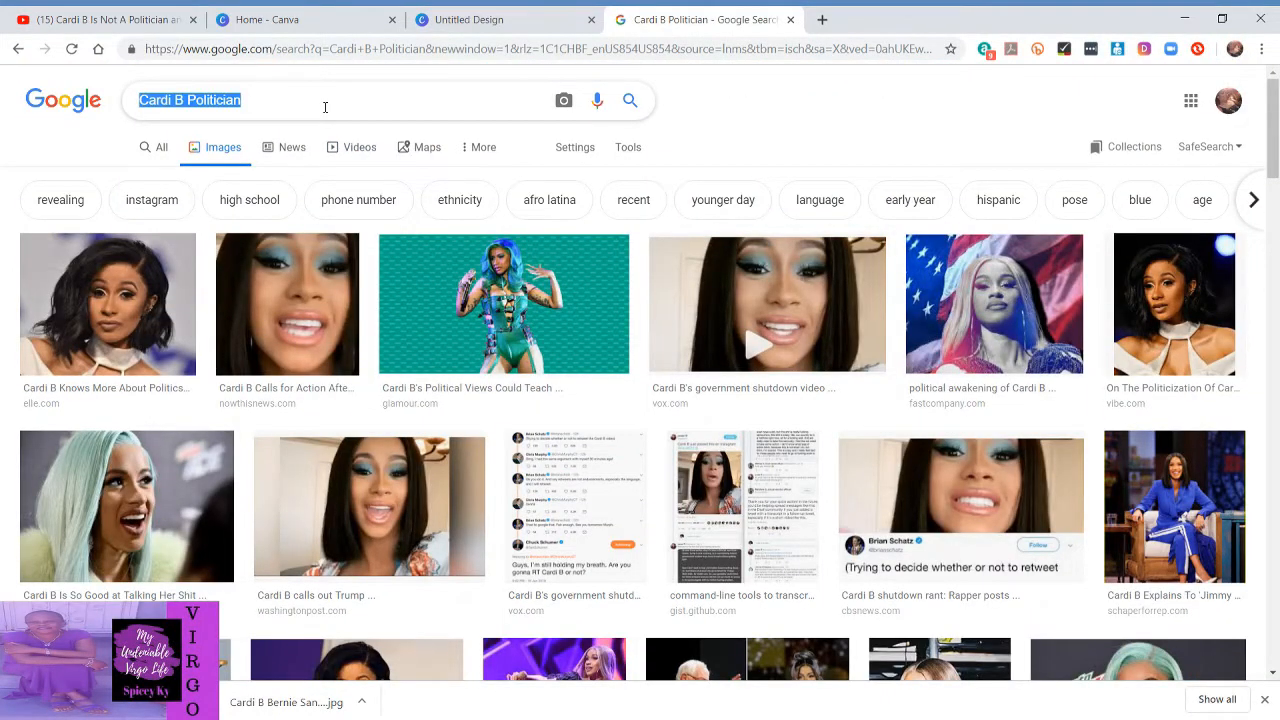
{"action": "type", "text": "ber"}
{"action": "key", "text": "BackSpace"}
{"action": "key", "text": "BackSpace"}
{"action": "key", "text": "BackSpace"}
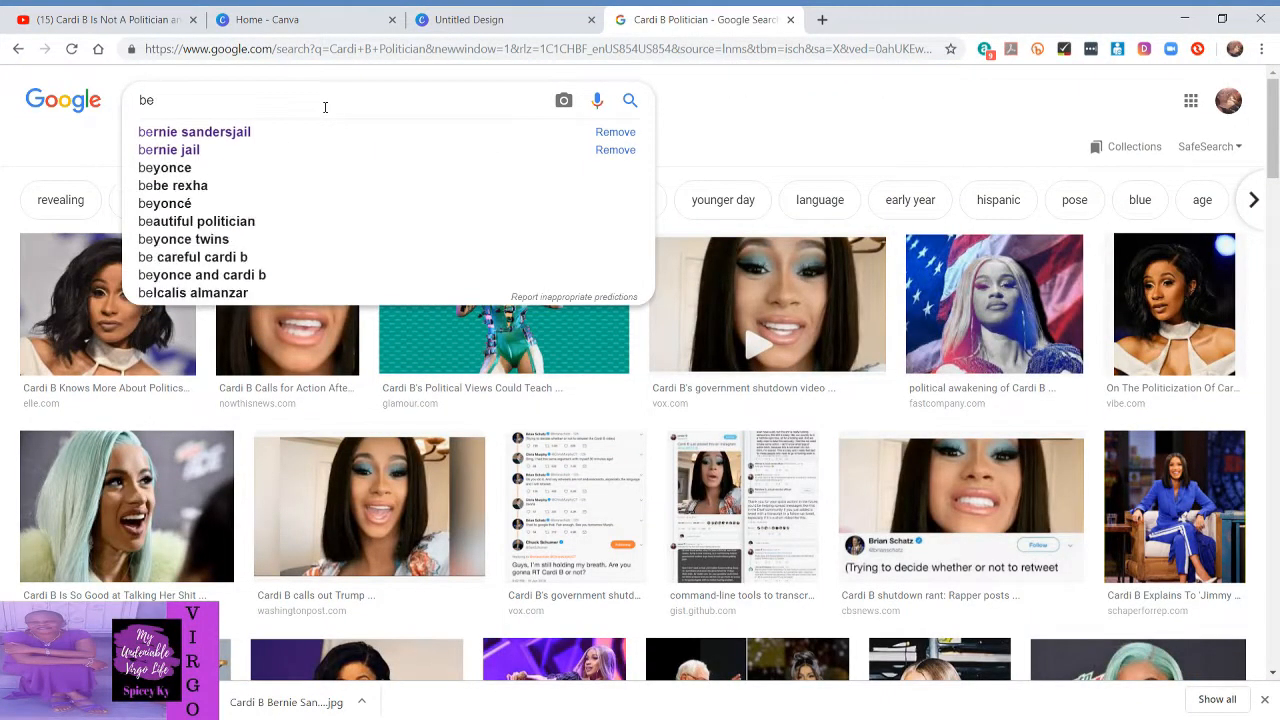
{"action": "type", "text": "bernie "}
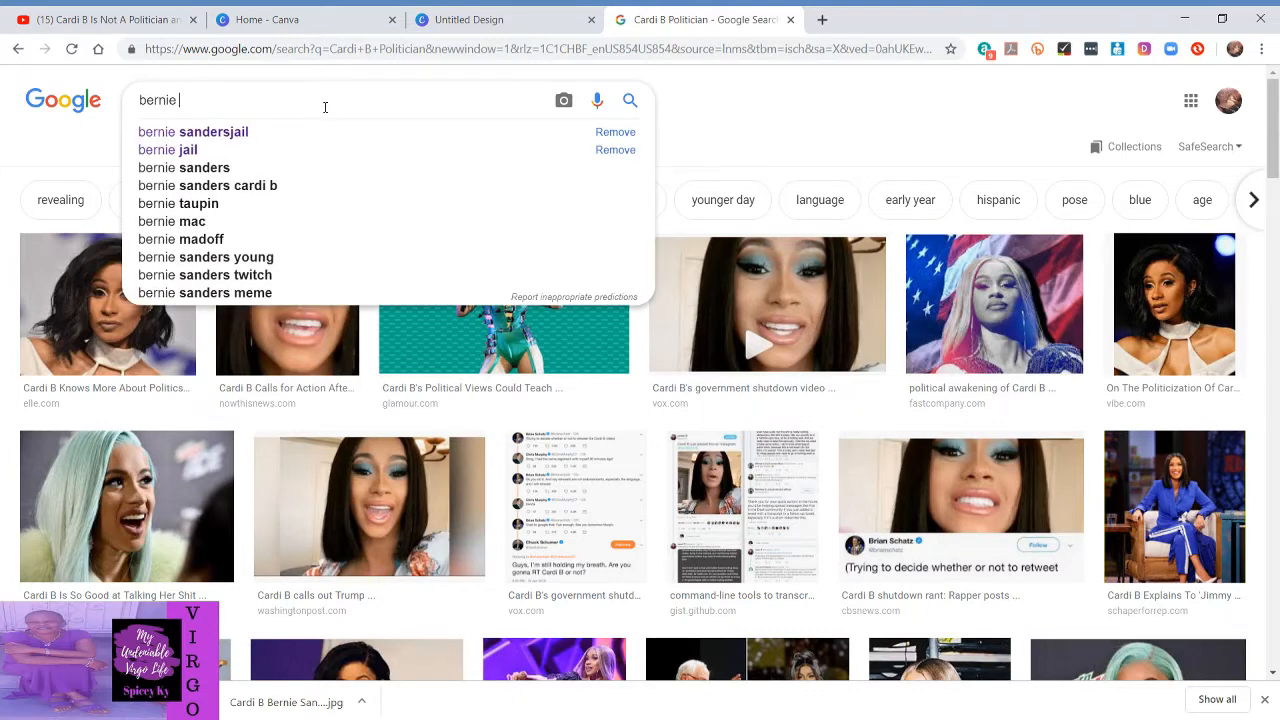
{"action": "type", "text": "sanders jail"}
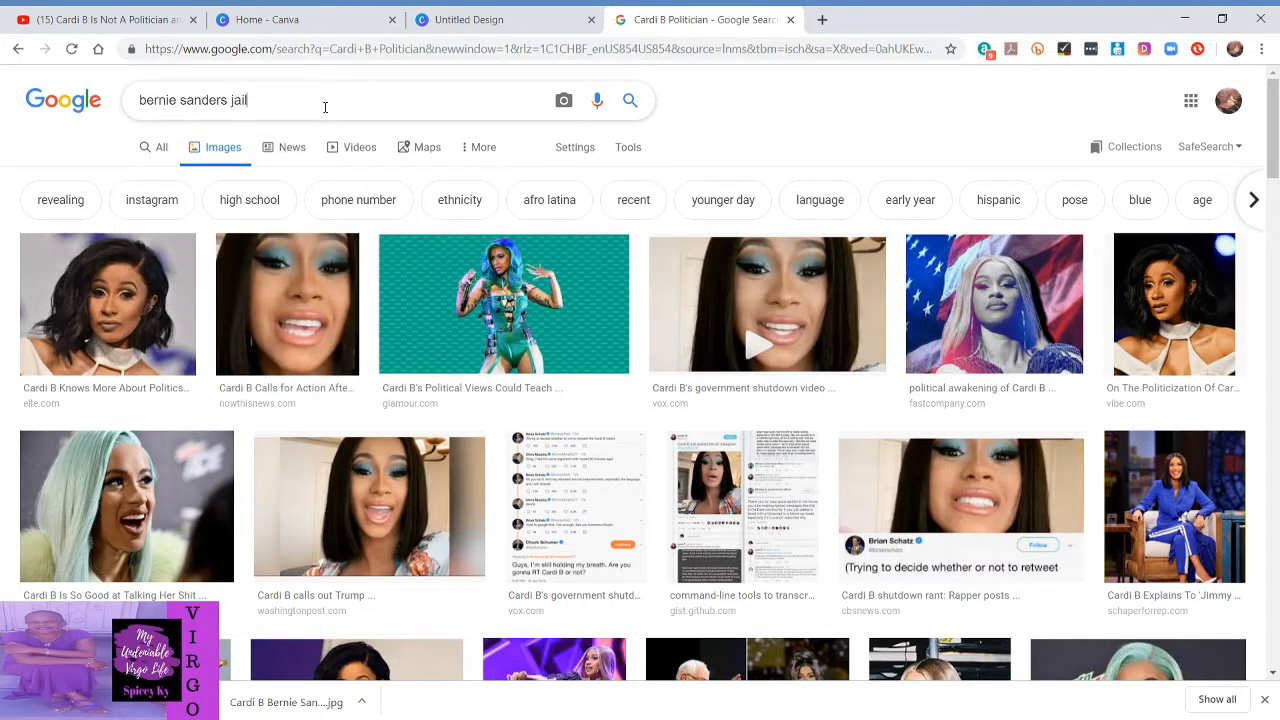
{"action": "key", "text": "Return"}
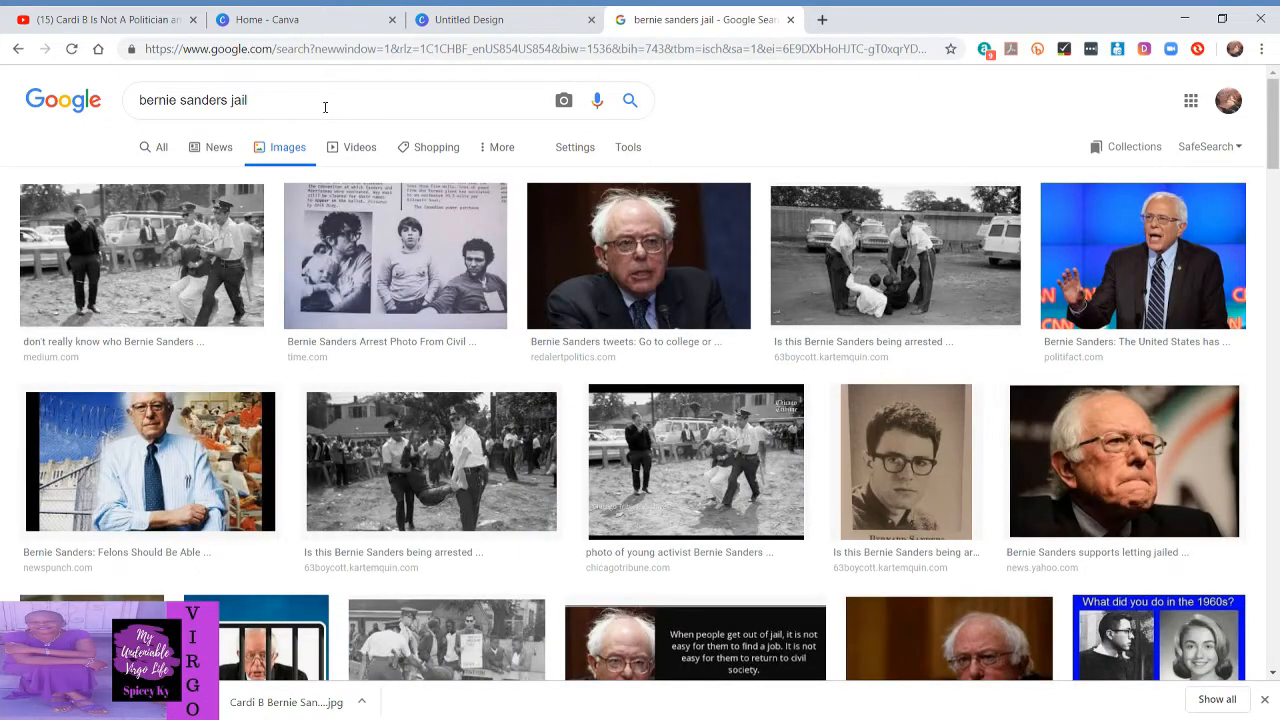
Find the eBay sticker picture of Bernie Sanders behind bars and save it to the computer as Bernie Sanders Jail
{"action": "scroll", "coordinate": [604, 245], "scroll_direction": "down", "scroll_amount": 3}
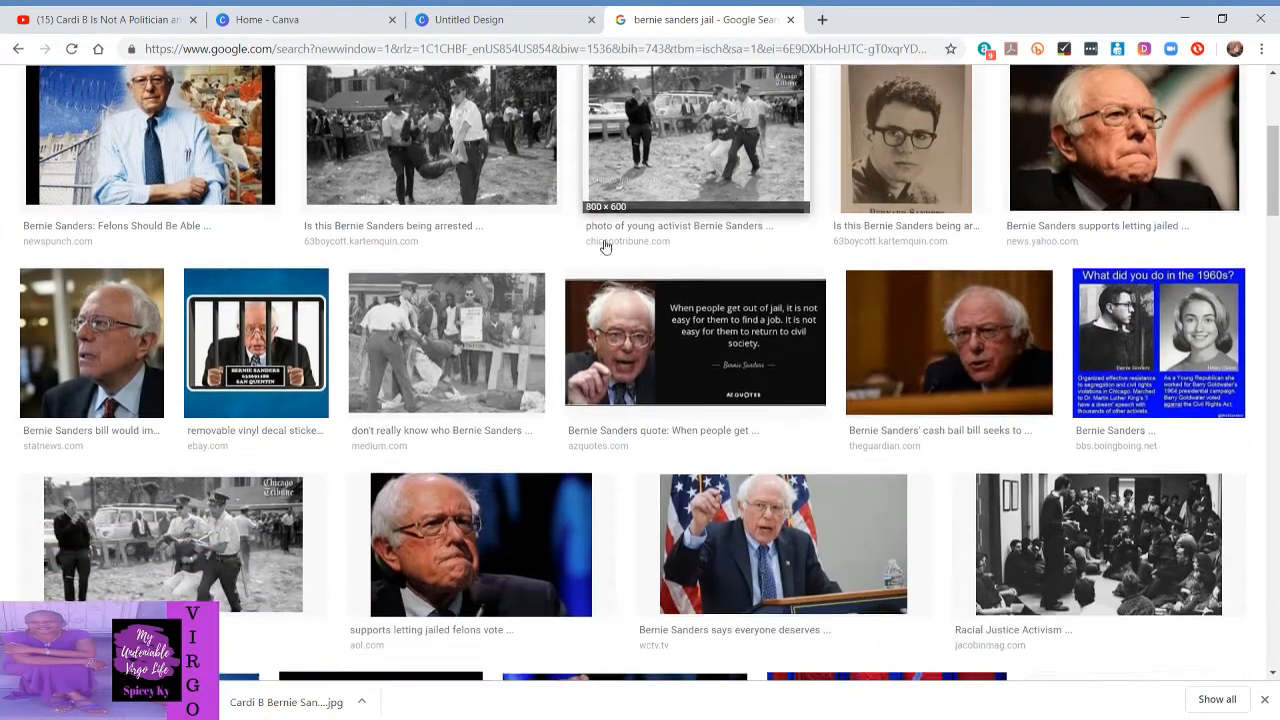
{"action": "scroll", "coordinate": [604, 245], "scroll_direction": "down", "scroll_amount": 2}
{"action": "scroll", "coordinate": [600, 246], "scroll_direction": "up", "scroll_amount": 2}
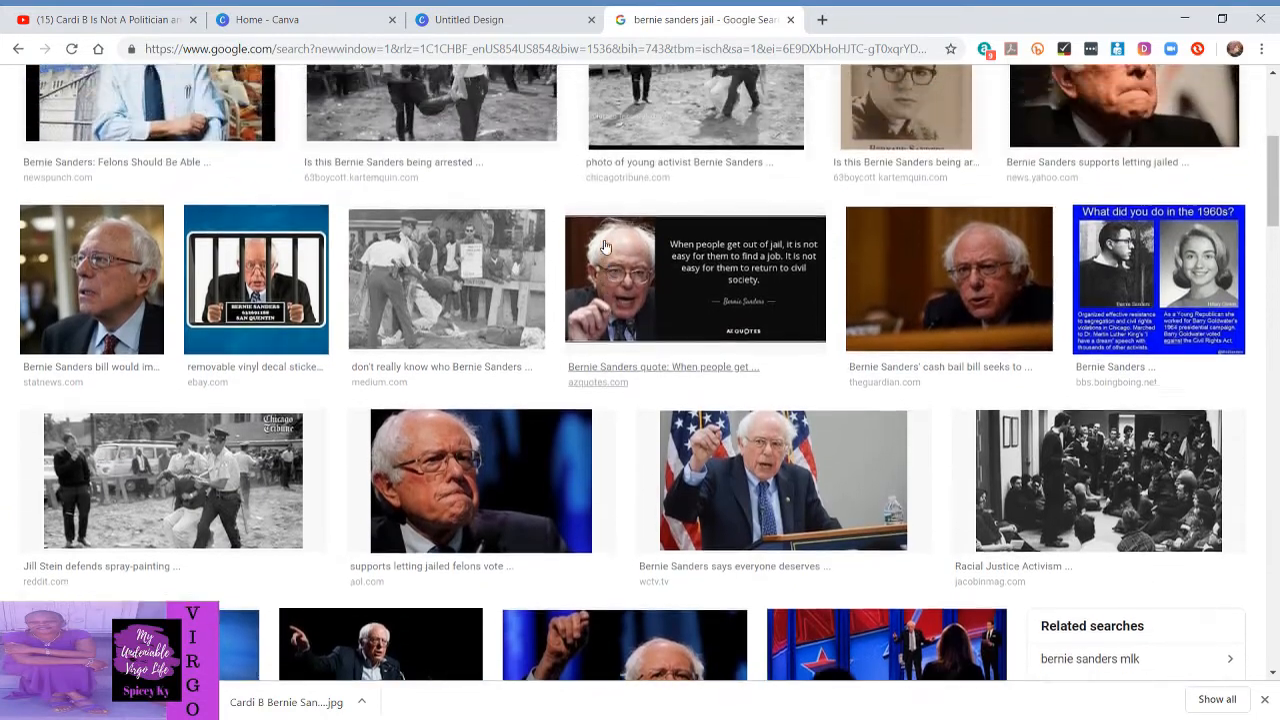
{"action": "left_click", "coordinate": [249, 313]}
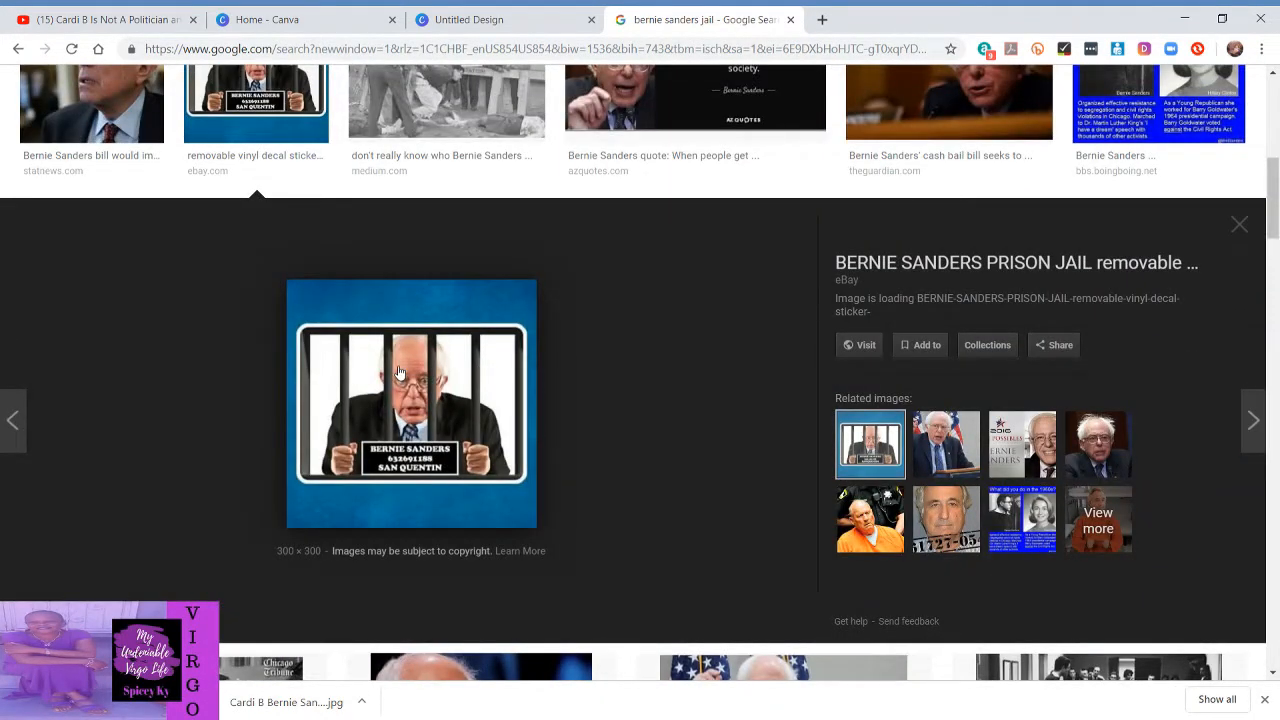
{"action": "left_click", "coordinate": [667, 317]}
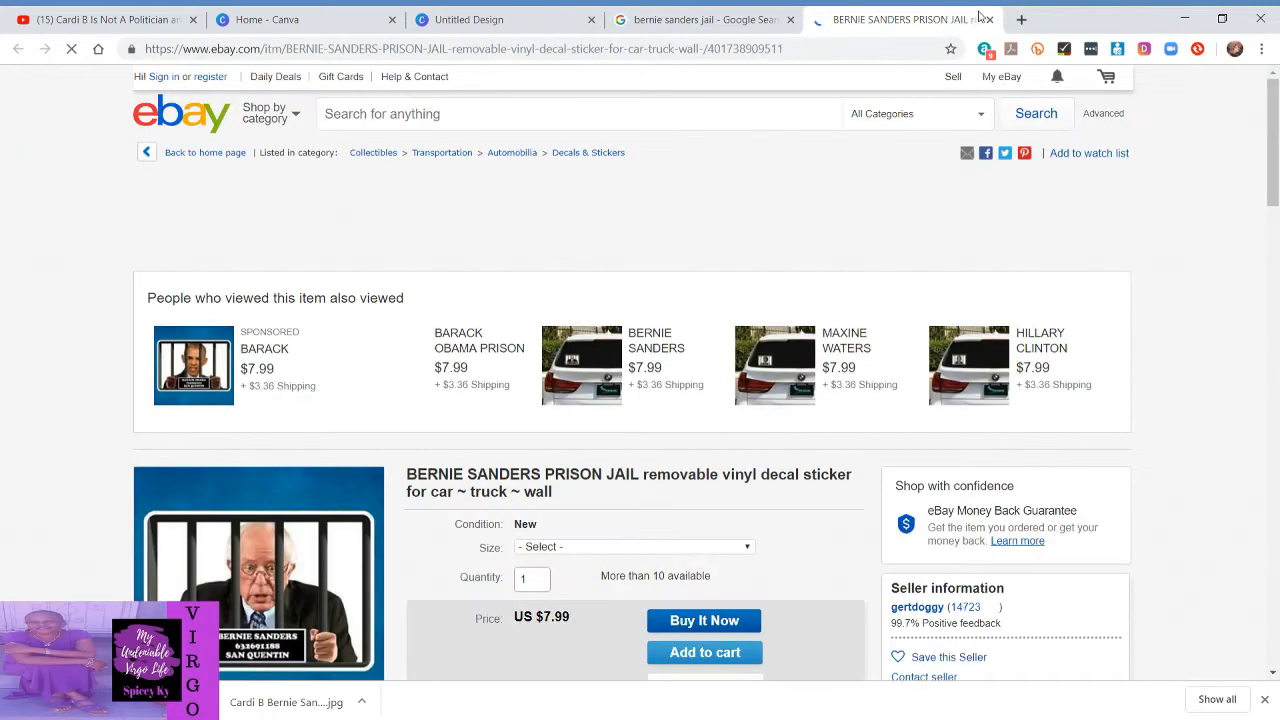
{"action": "left_click", "coordinate": [989, 19]}
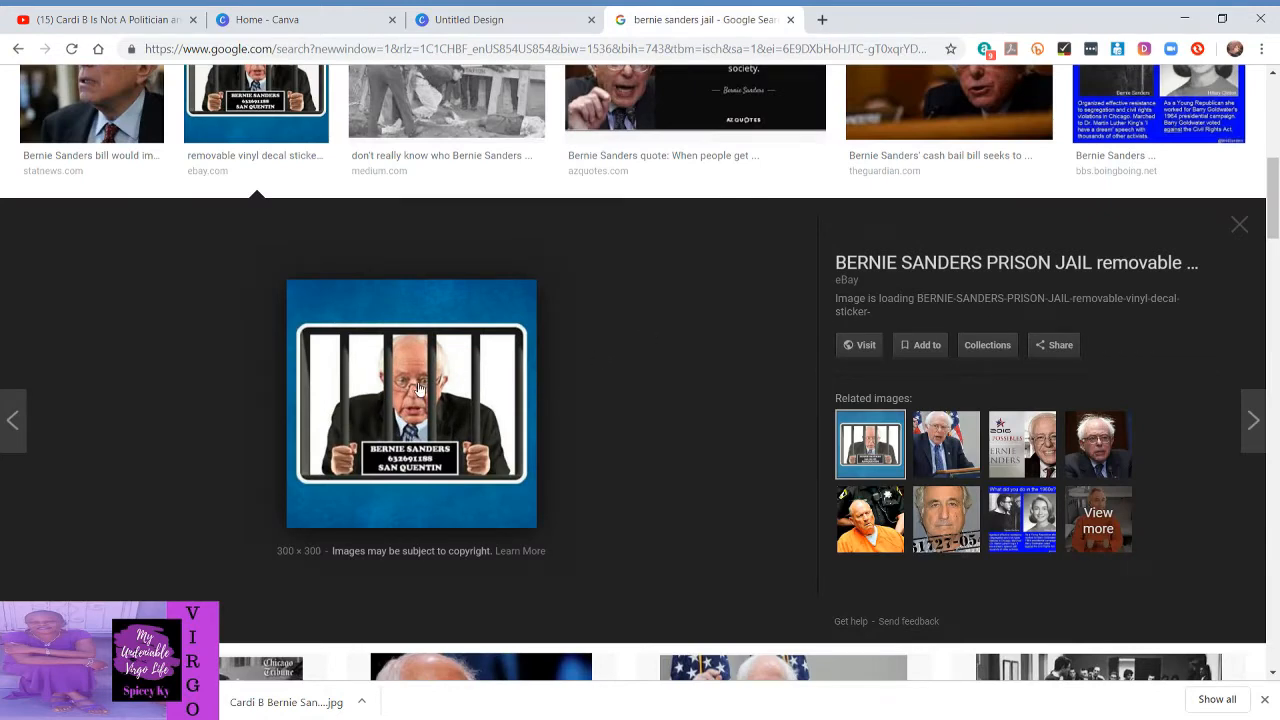
{"action": "left_click", "coordinate": [473, 526]}
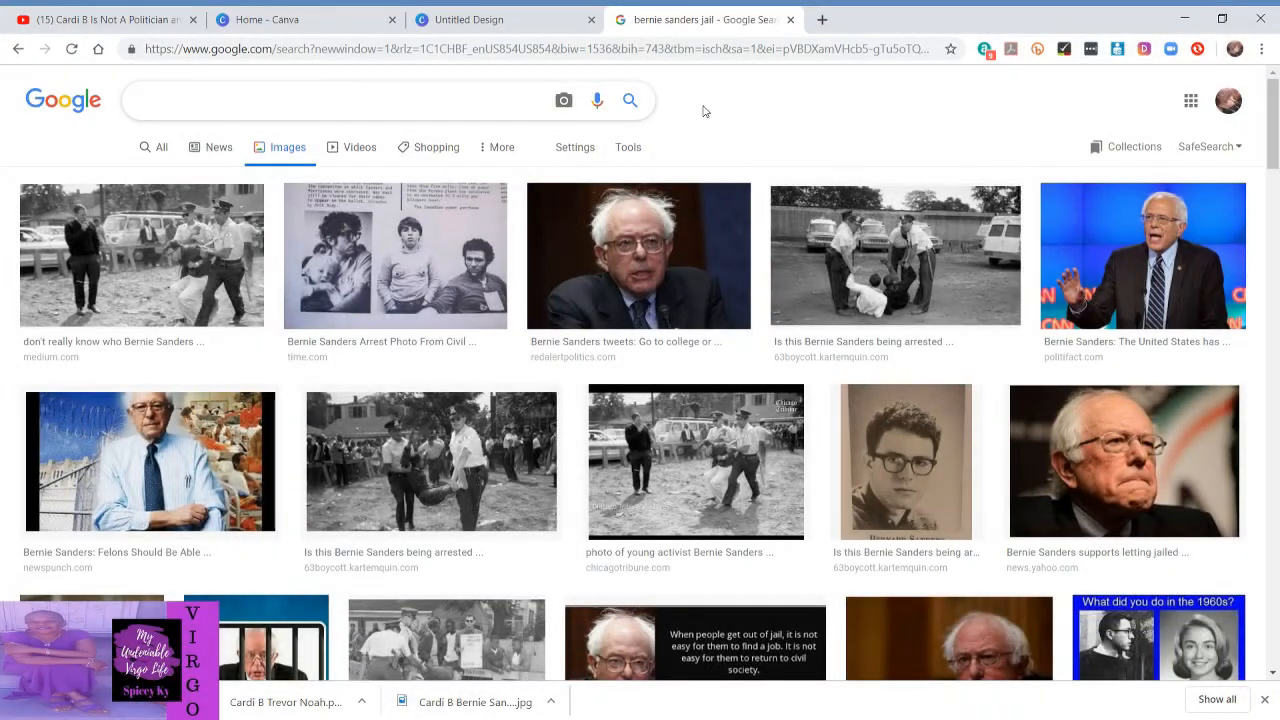
Search Google Images for "cardi b stripping"
{"action": "type", "text": "car"}
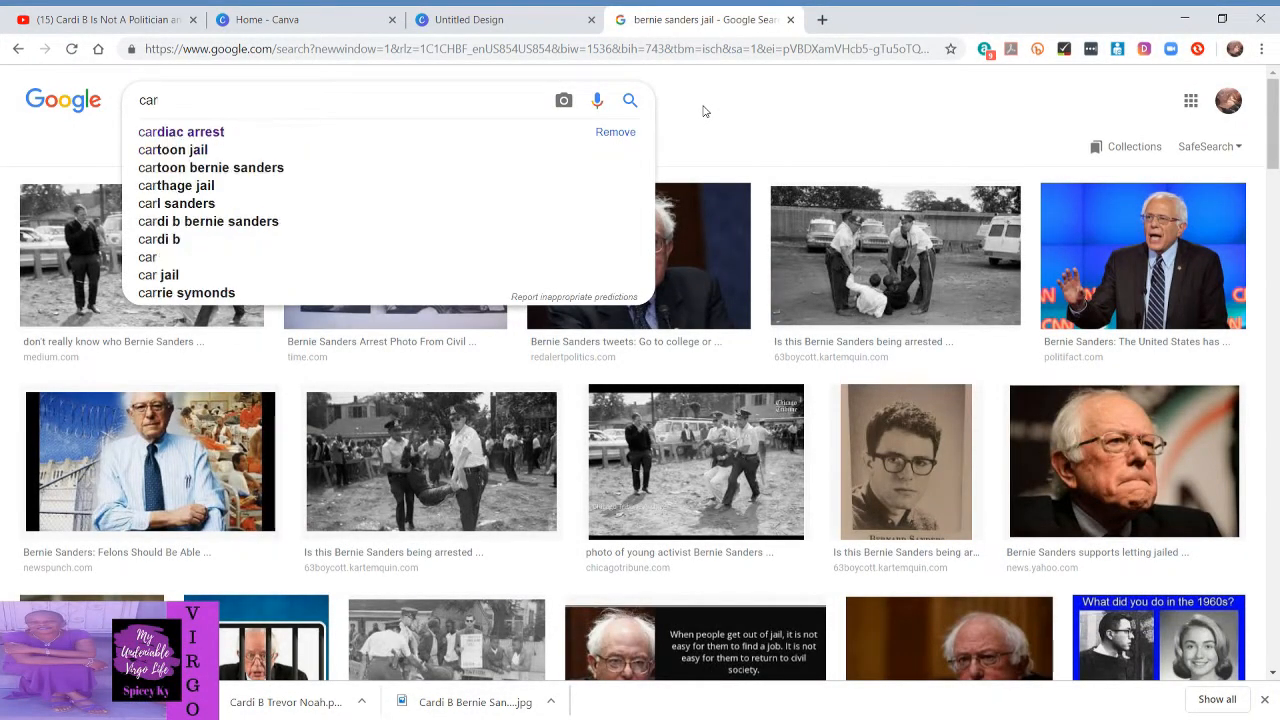
{"action": "type", "text": "di b "}
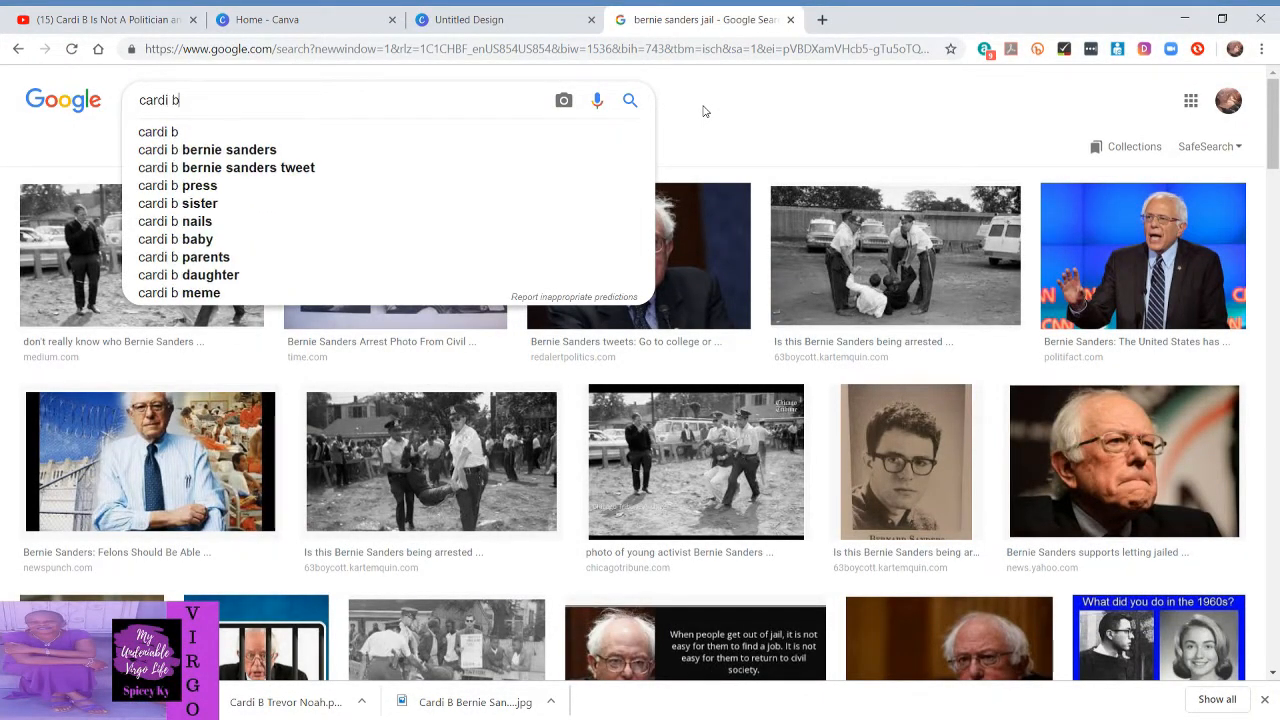
{"action": "type", "text": "st"}
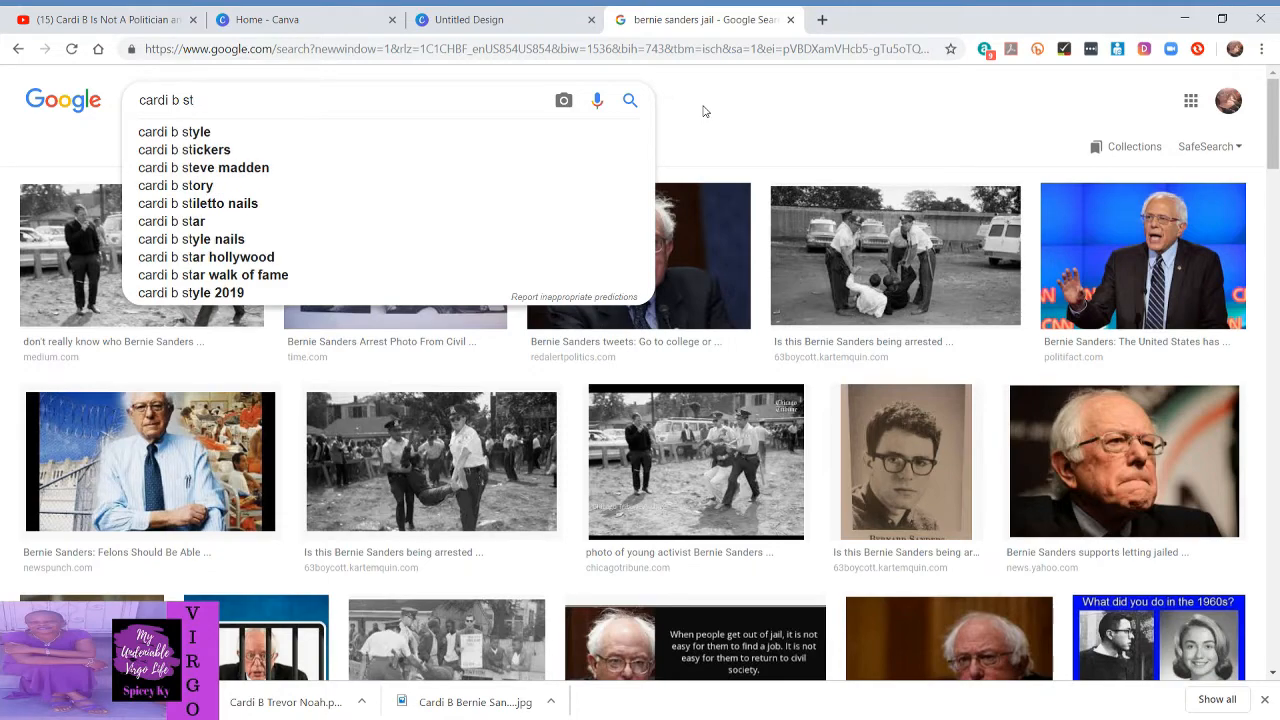
{"action": "type", "text": "rp"}
{"action": "key", "text": "BackSpace"}
{"action": "type", "text": "ipping"}
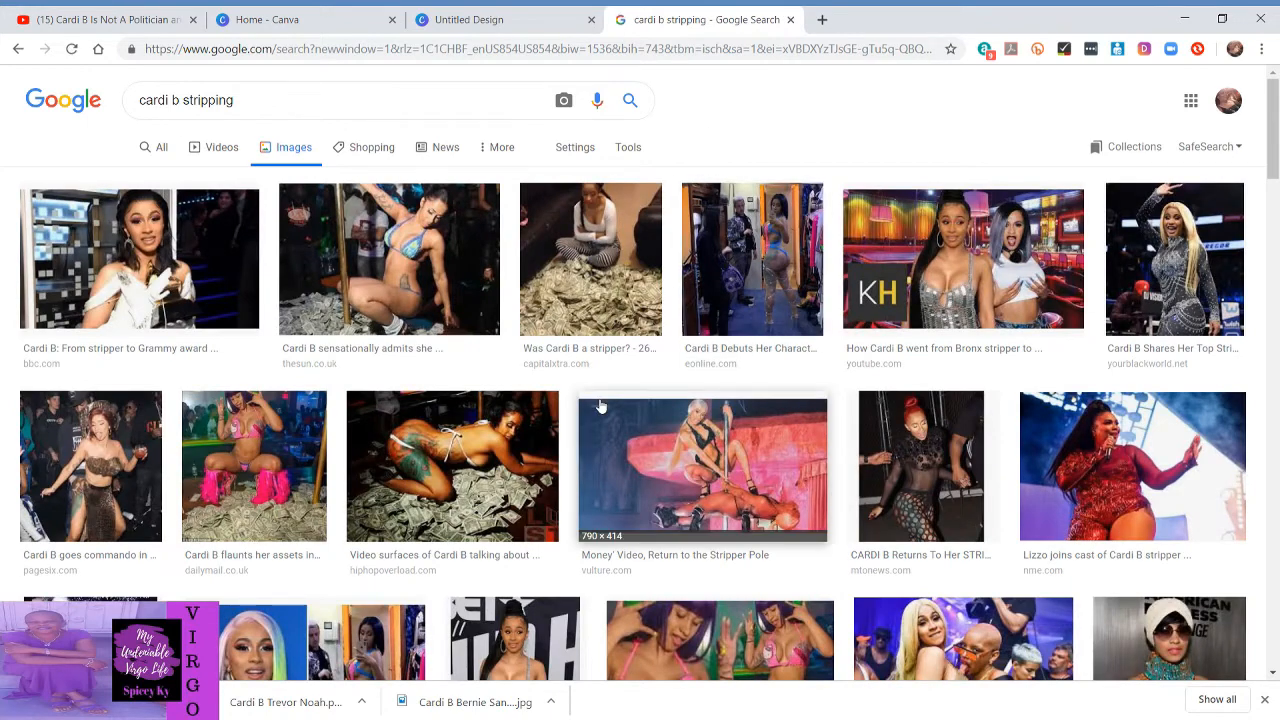
Open the HipHopOverload picture of Cardi B posing on a pile of dollar bills and save it to the computer
{"action": "scroll", "coordinate": [600, 405], "scroll_direction": "down", "scroll_amount": 1}
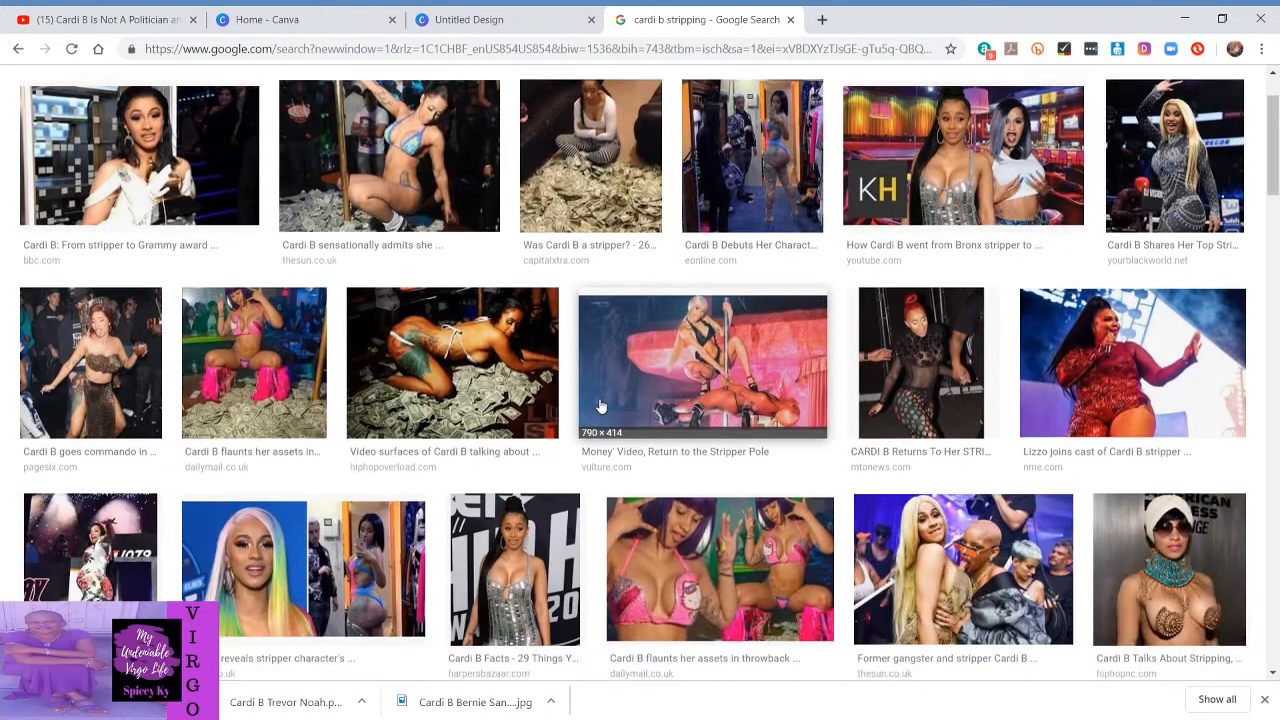
{"action": "left_click", "coordinate": [478, 356]}
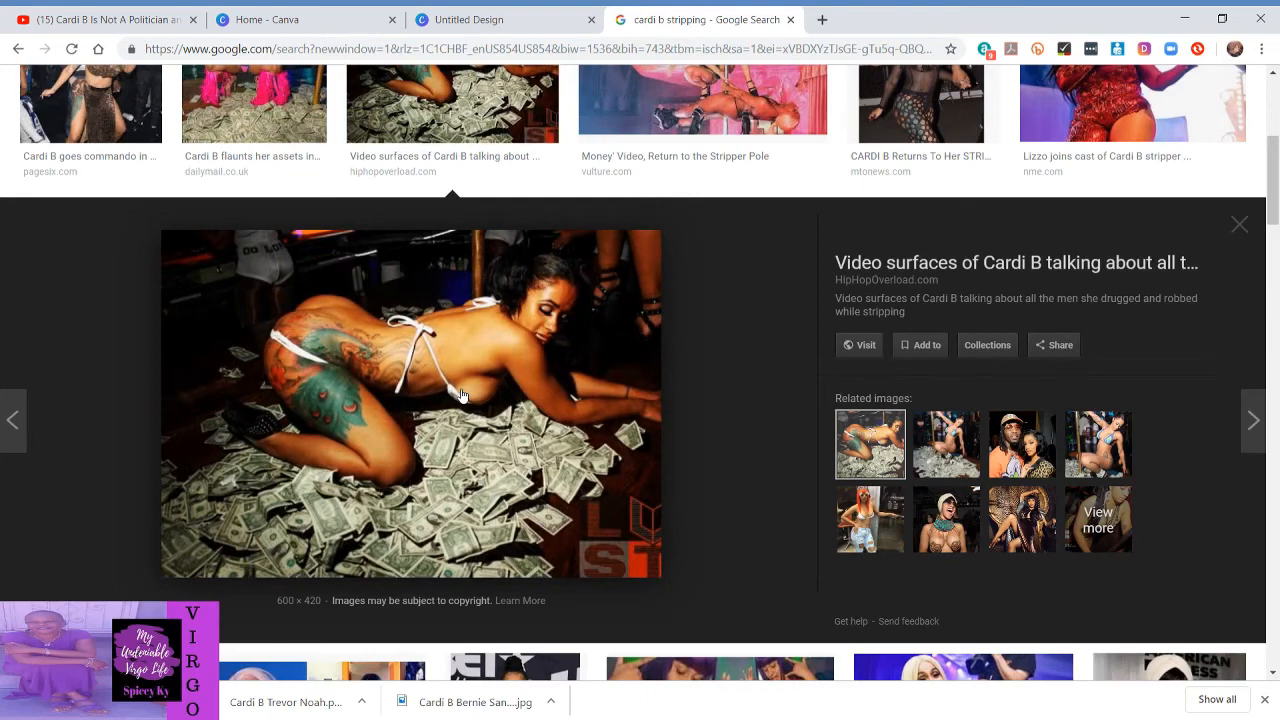
{"action": "scroll", "coordinate": [462, 395], "scroll_direction": "up", "scroll_amount": 4}
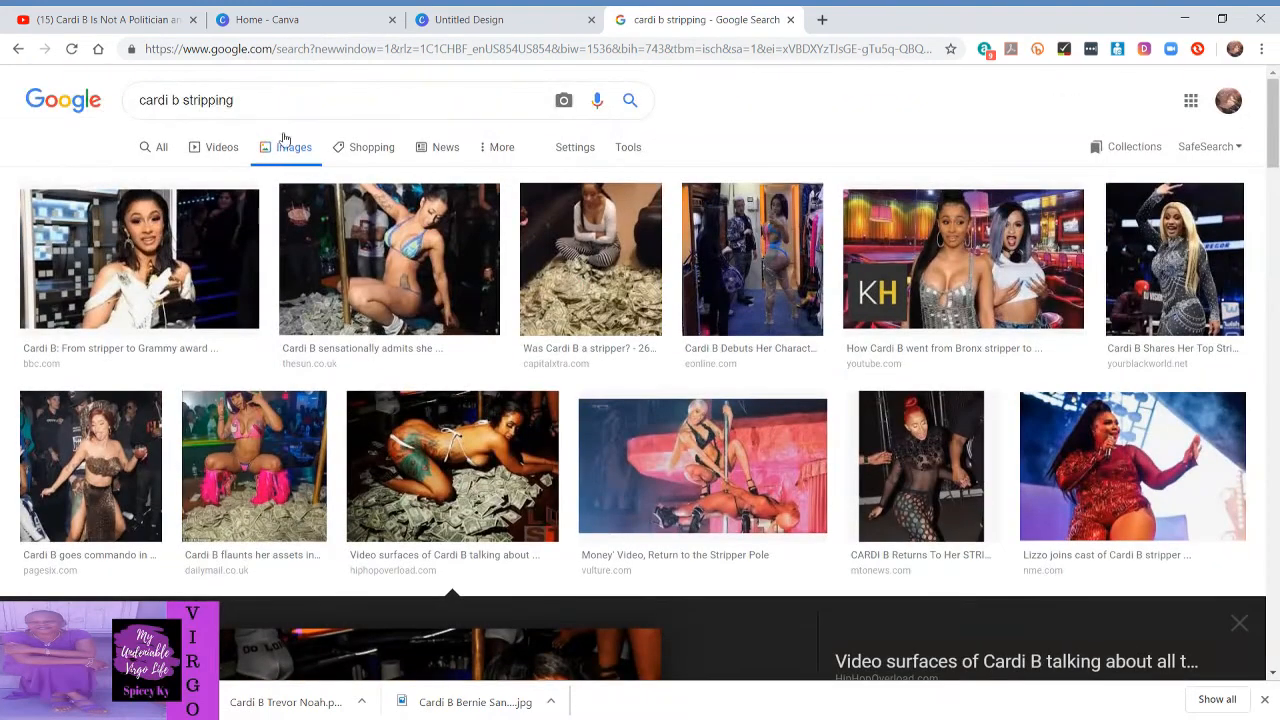
{"action": "triple_click", "coordinate": [279, 97]}
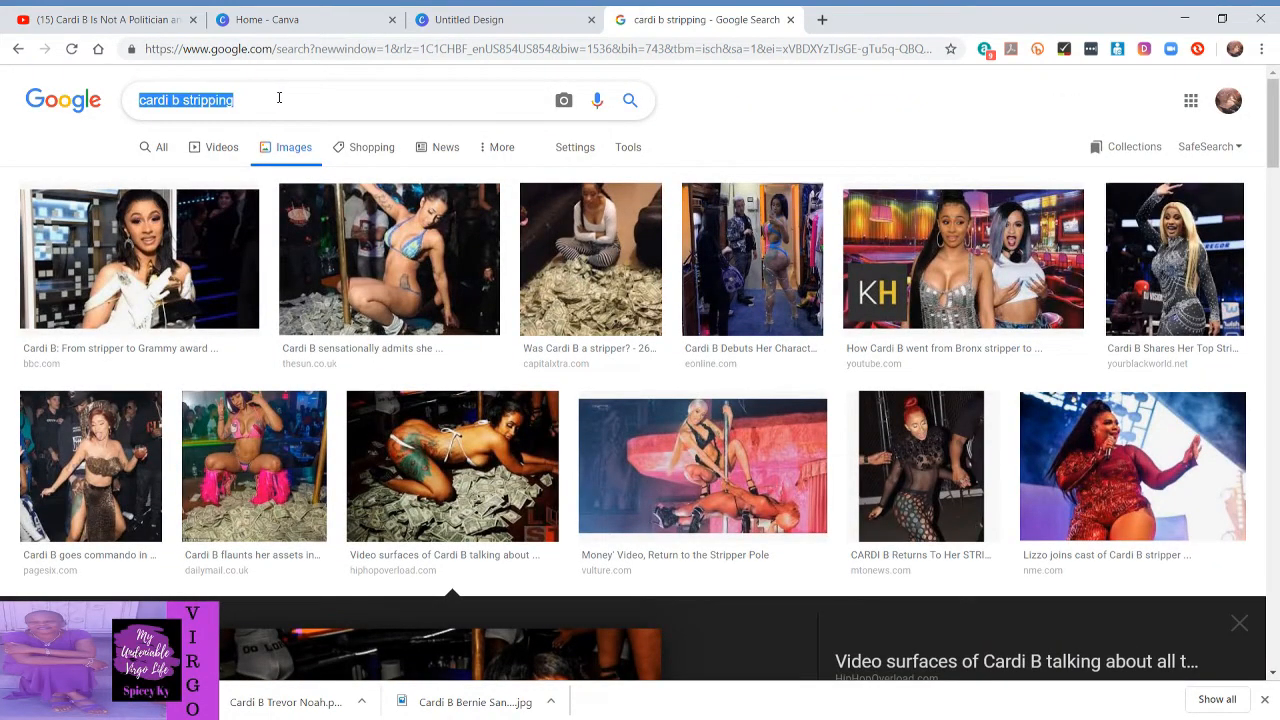
{"action": "scroll", "coordinate": [318, 330], "scroll_direction": "down", "scroll_amount": 4}
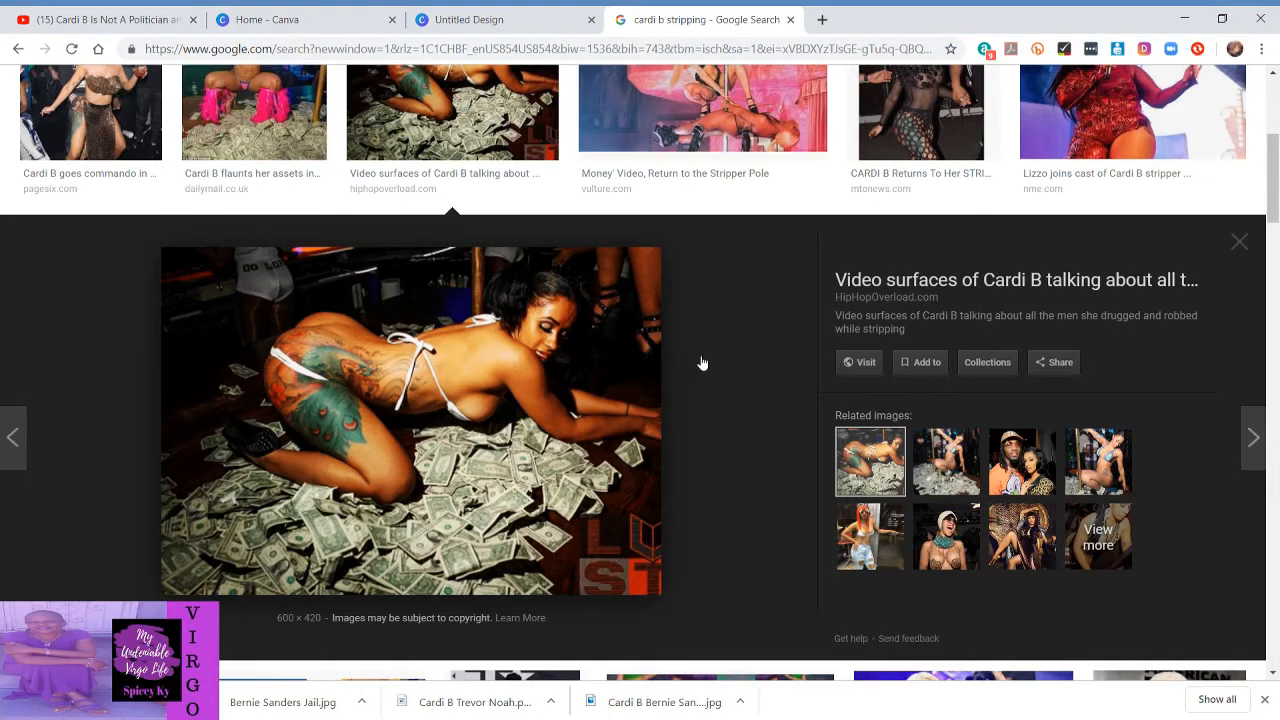
Switch to the Canva thumbnail design, undo the accidental move of the photo grid and delete the photo in its upper-left frame
{"action": "left_click", "coordinate": [470, 18]}
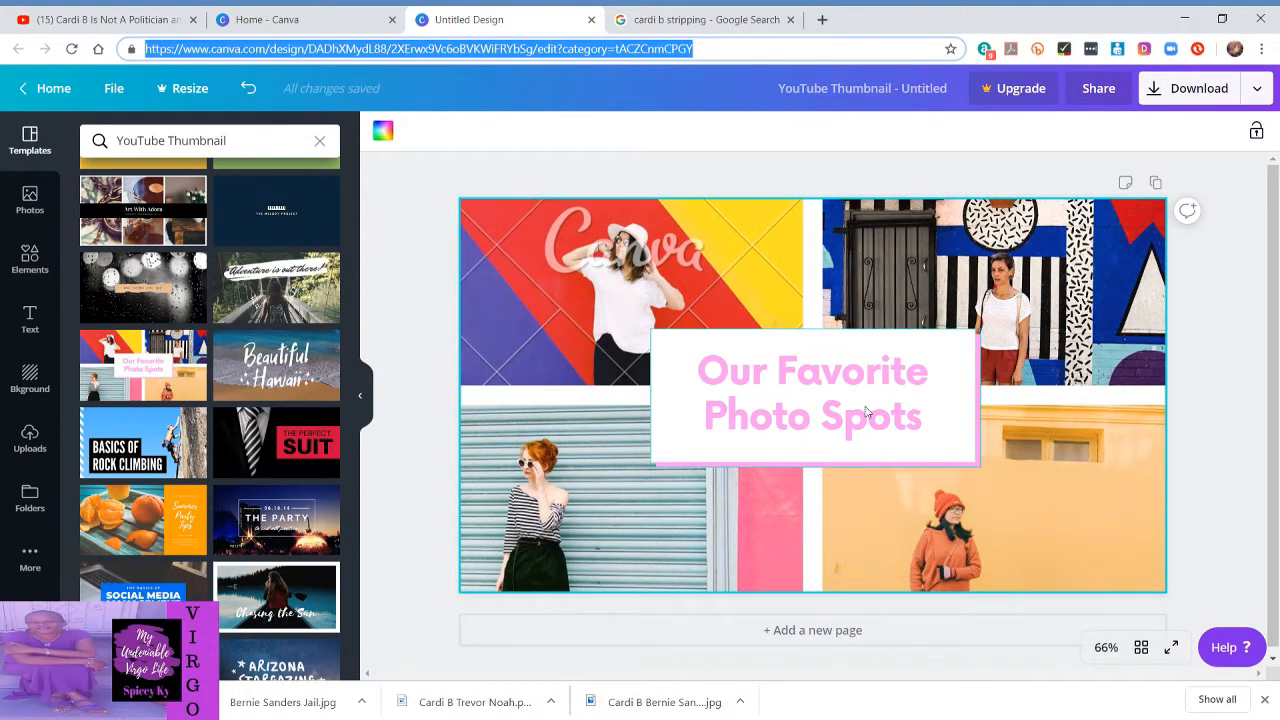
{"action": "mouse_move", "coordinate": [630, 285]}
{"action": "left_mouse_down"}
{"action": "mouse_move", "coordinate": [486, 279]}
{"action": "mouse_move", "coordinate": [532, 267]}
{"action": "mouse_move", "coordinate": [838, 277]}
{"action": "mouse_move", "coordinate": [606, 251]}
{"action": "mouse_move", "coordinate": [595, 234]}
{"action": "mouse_move", "coordinate": [700, 417]}
{"action": "mouse_move", "coordinate": [966, 281]}
{"action": "mouse_move", "coordinate": [652, 281]}
{"action": "mouse_move", "coordinate": [600, 190]}
{"action": "mouse_move", "coordinate": [701, 288]}
{"action": "mouse_move", "coordinate": [632, 281]}
{"action": "left_mouse_up"}
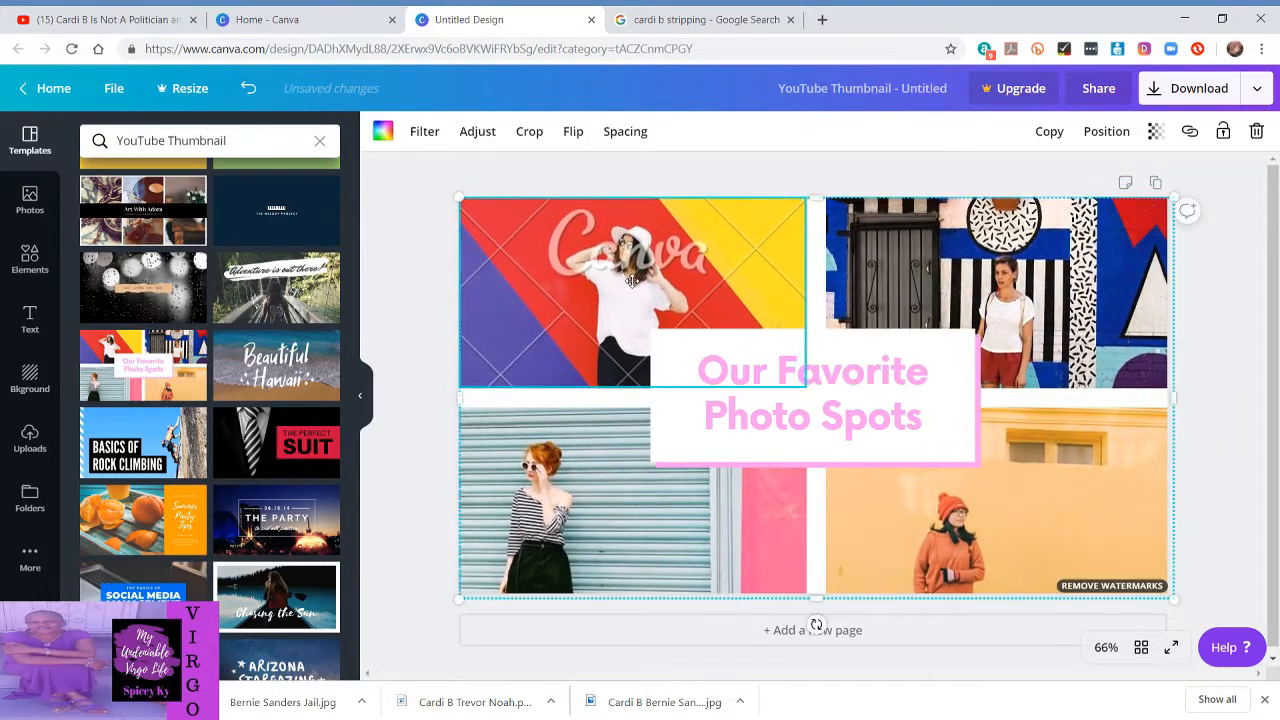
{"action": "left_click", "coordinate": [247, 91]}
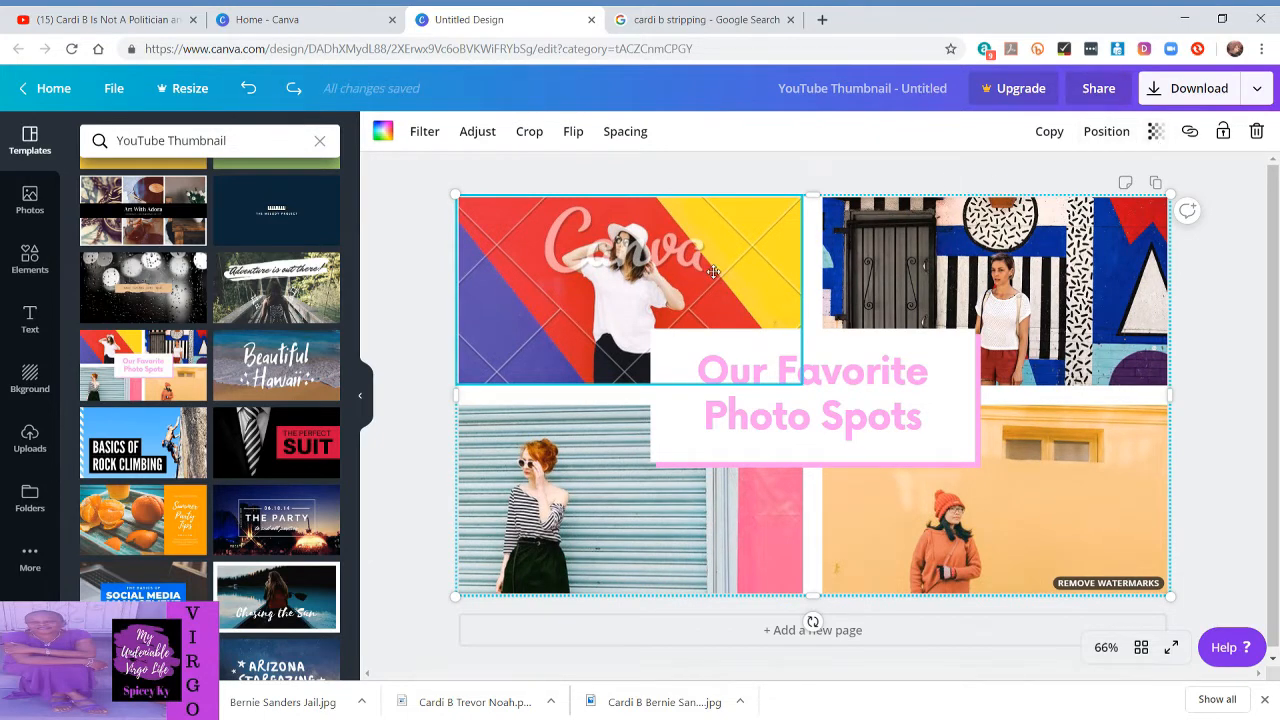
{"action": "key", "text": "Delete"}
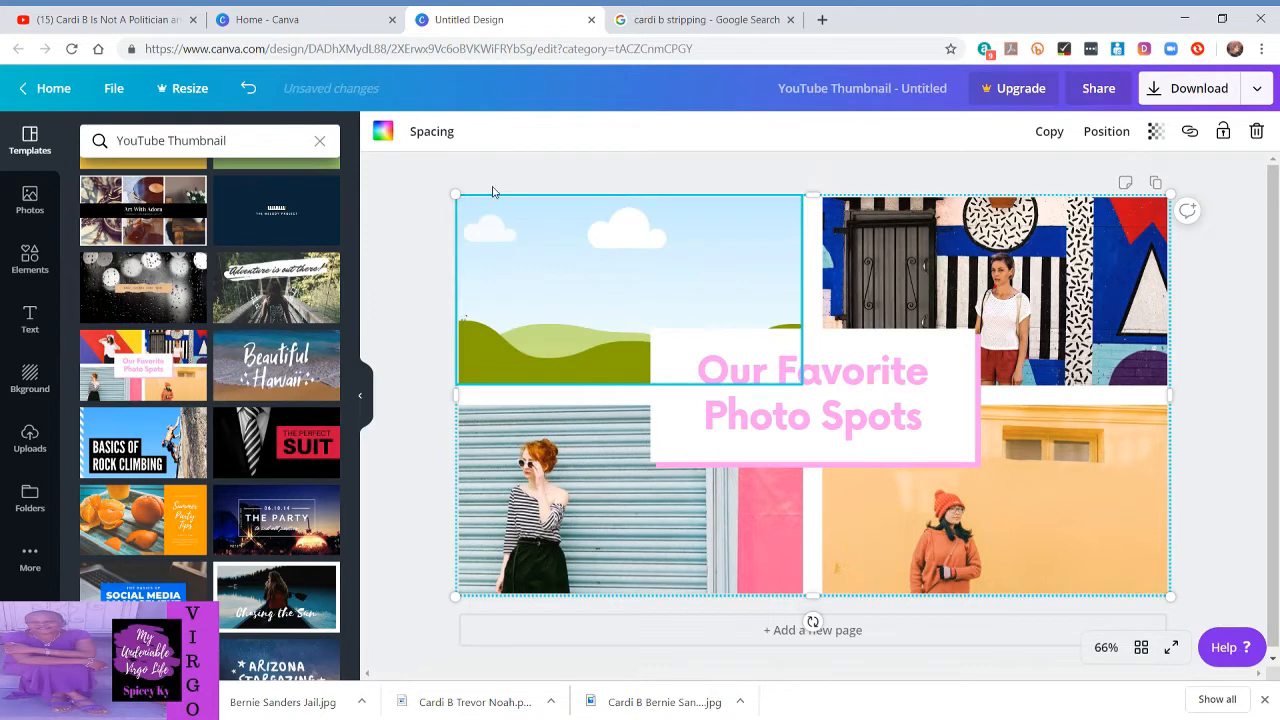
Place the uploaded photo of Bernie Sanders and Cardi B seated in conversation into the collage's empty upper-left frame
{"action": "left_click", "coordinate": [30, 437]}
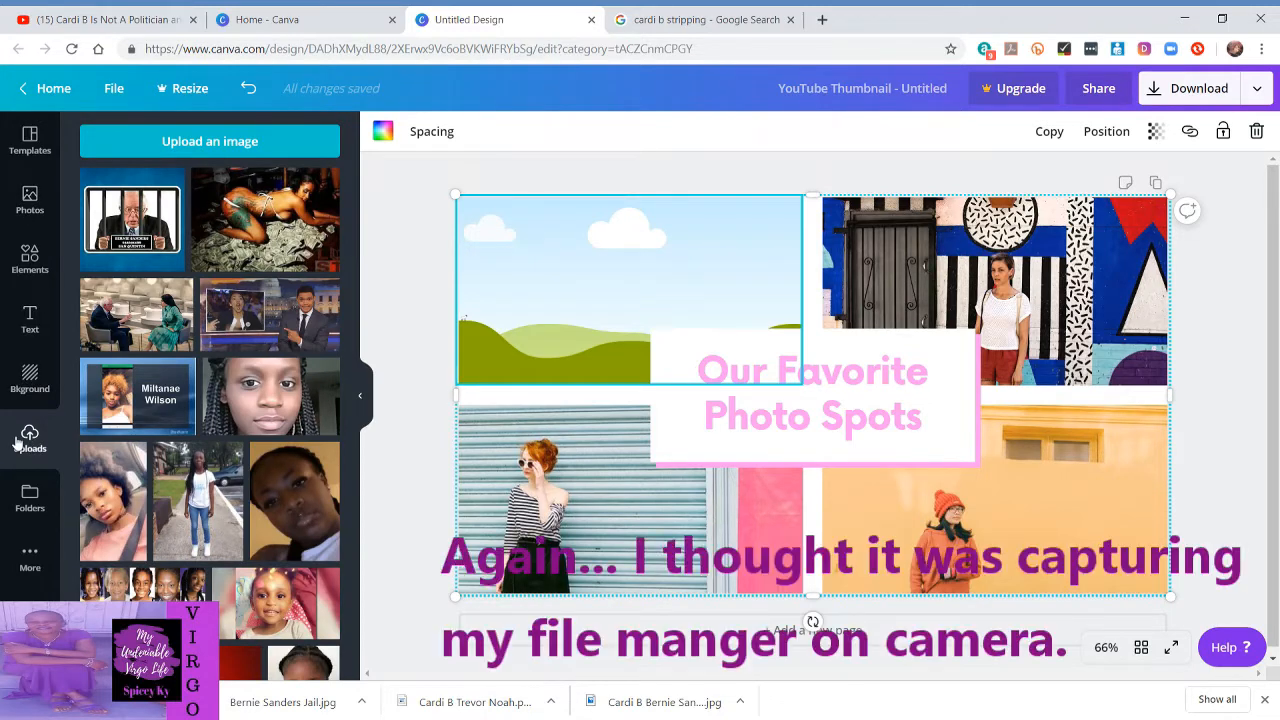
{"action": "left_click", "coordinate": [207, 150]}
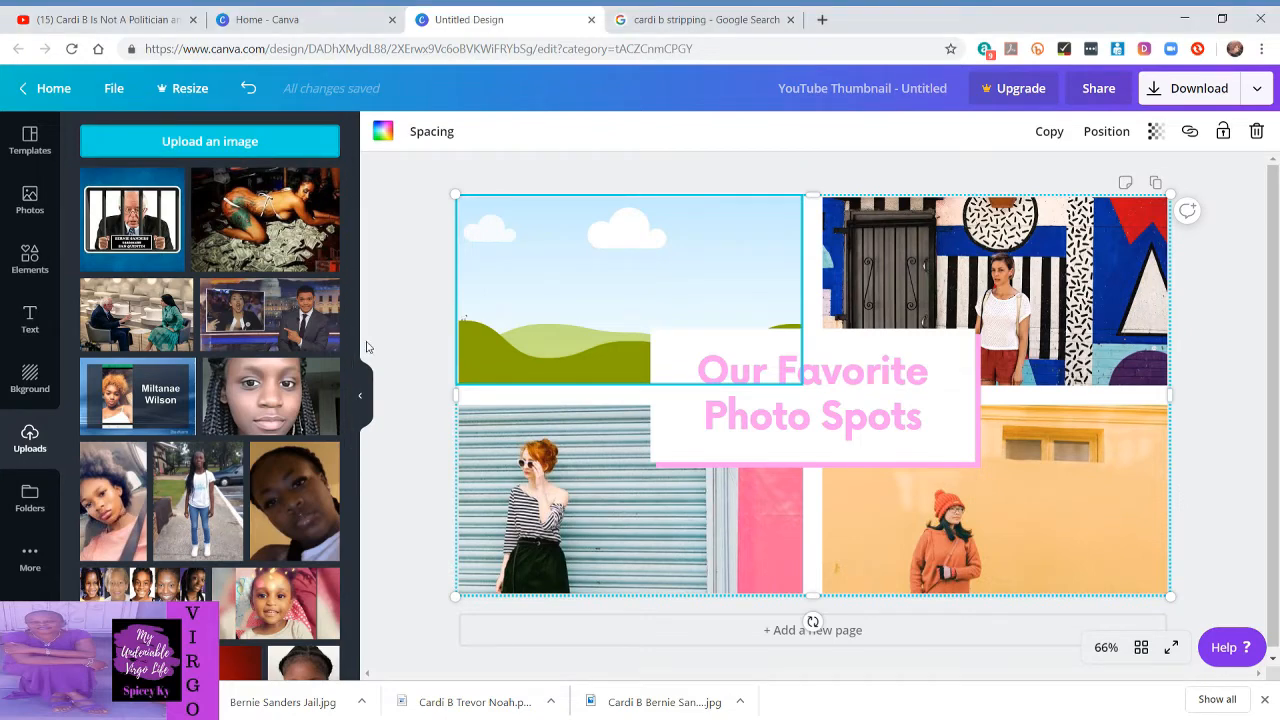
{"action": "left_click_drag", "start_coordinate": [150, 315], "coordinate": [494, 294]}
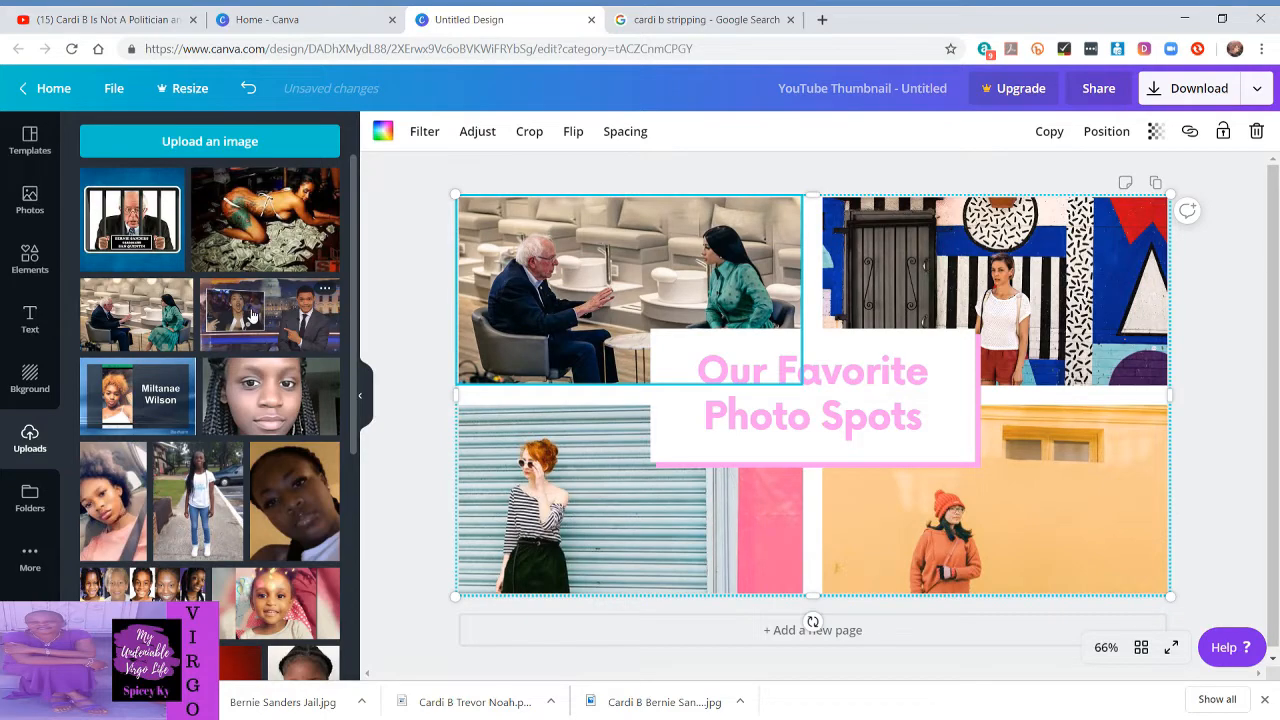
Delete the template photos from the collage's upper-right, lower-left and lower-right frames
{"action": "left_click_drag", "start_coordinate": [250, 316], "coordinate": [310, 298]}
{"action": "left_click", "coordinate": [952, 237]}
{"action": "key", "text": "Delete"}
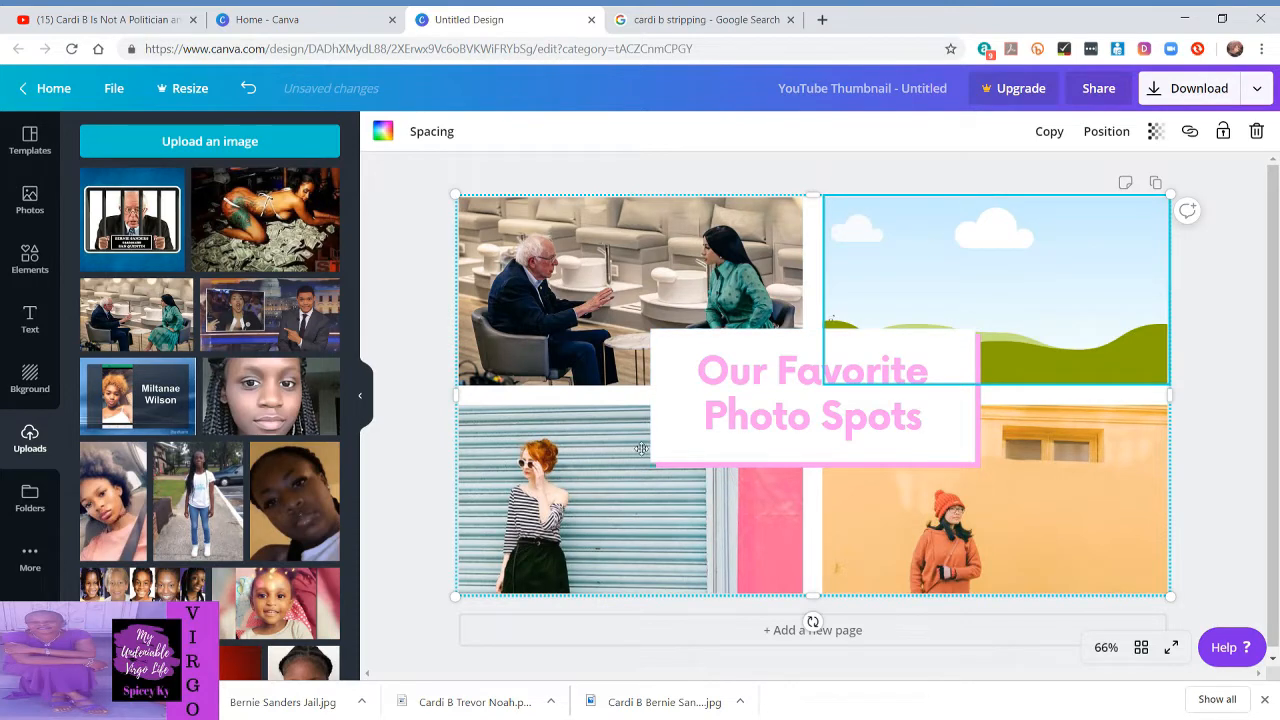
{"action": "left_click", "coordinate": [641, 448]}
{"action": "key", "text": "Delete"}
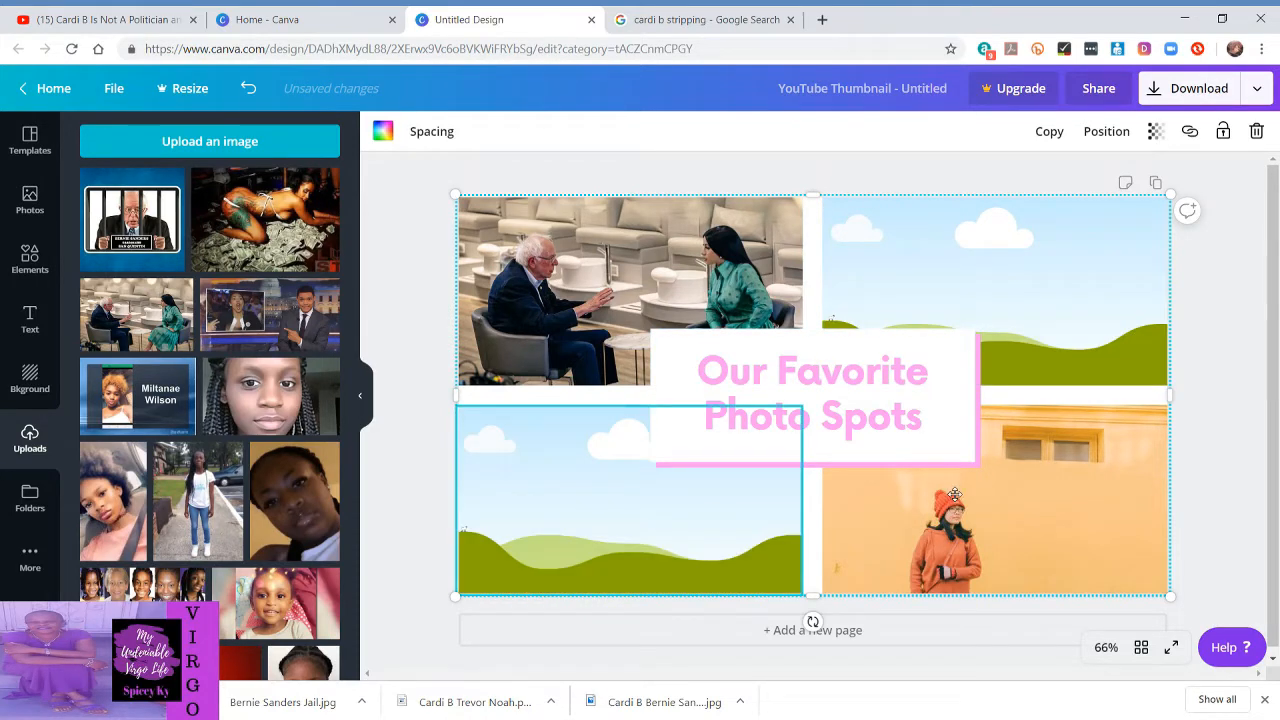
{"action": "left_click", "coordinate": [992, 504]}
{"action": "key", "text": "Delete"}
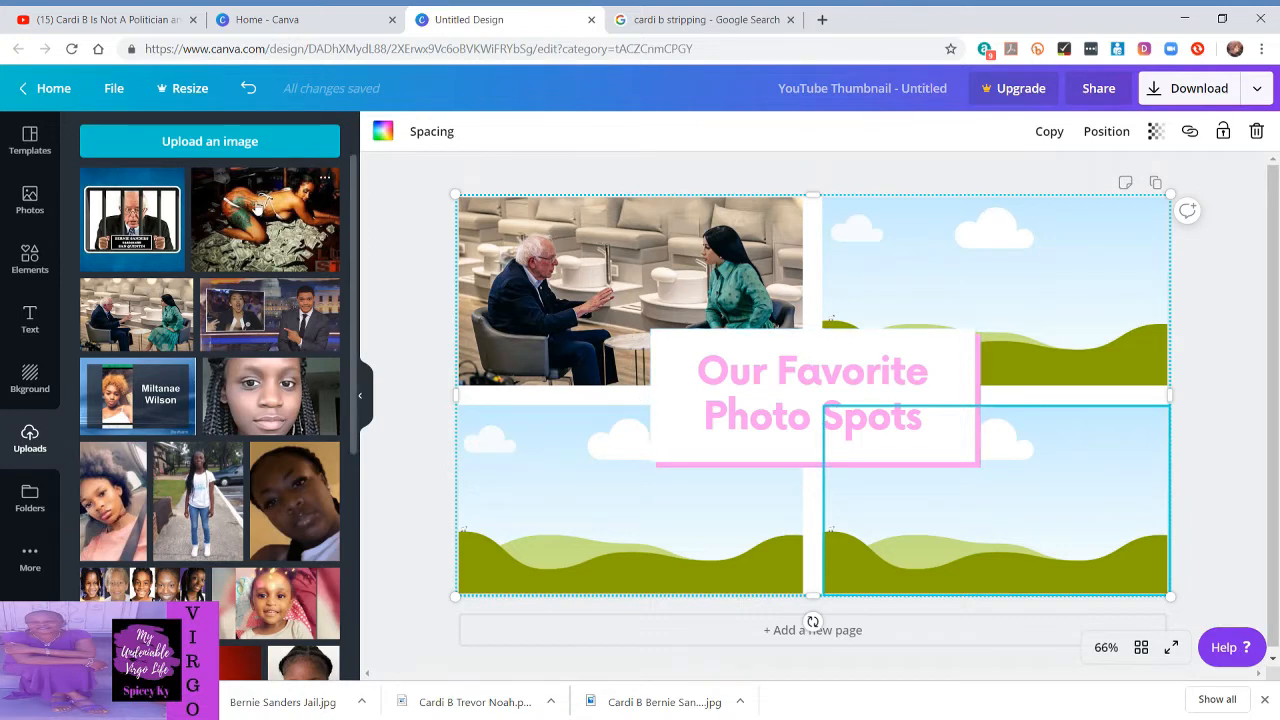
Fill the upper-right frame with the Trevor Noah picture, the lower-left with Cardi B on cash and the lower-right with Bernie Sanders behind bars
{"action": "left_click_drag", "start_coordinate": [268, 312], "coordinate": [894, 289]}
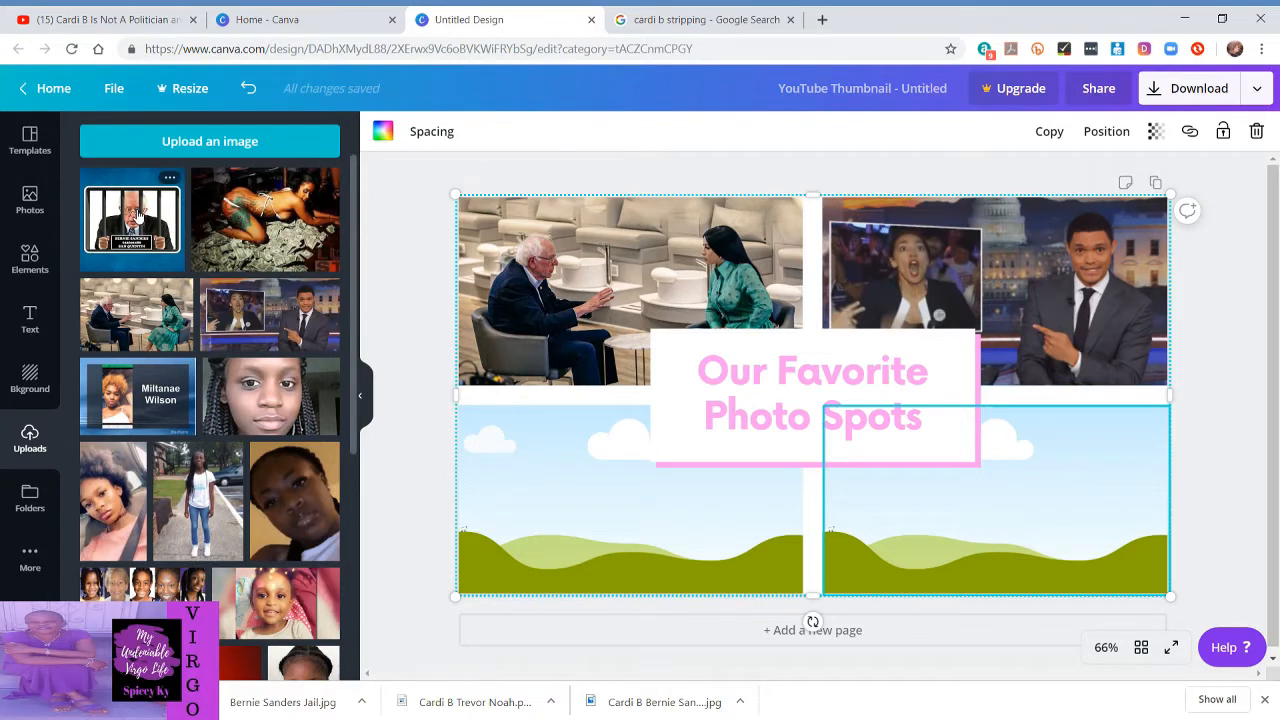
{"action": "left_click_drag", "start_coordinate": [243, 238], "coordinate": [553, 435]}
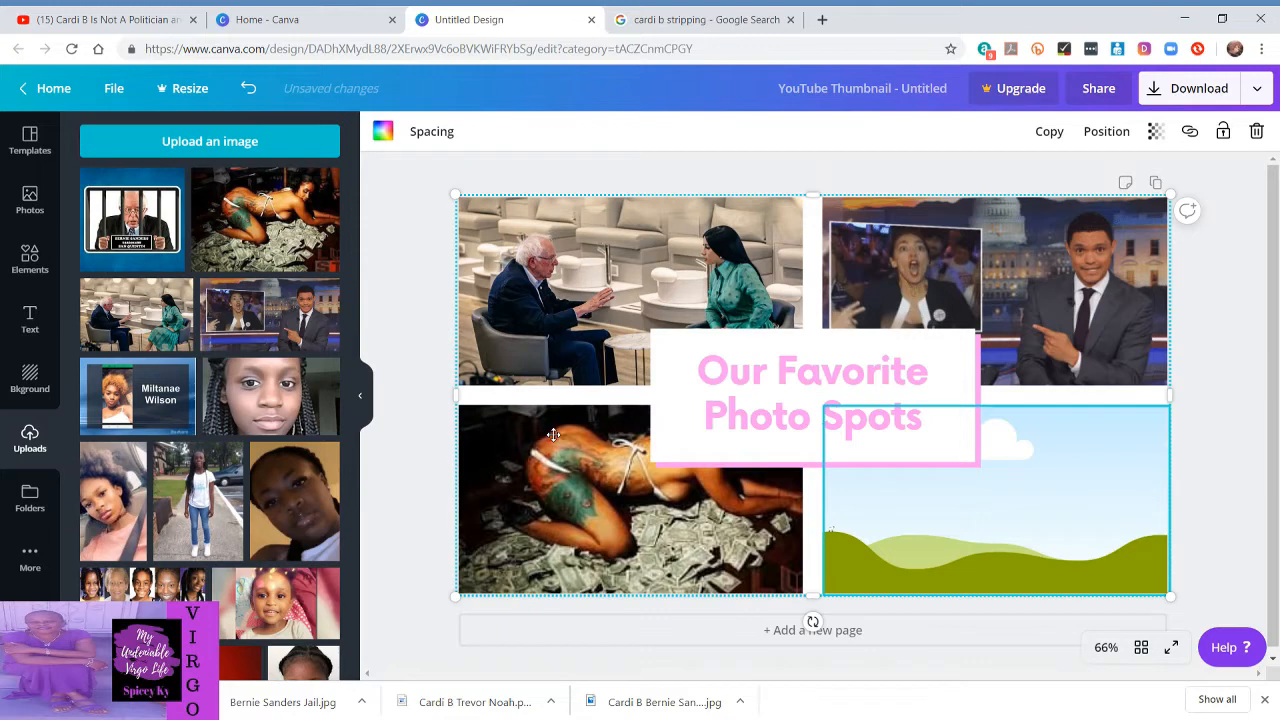
{"action": "left_click_drag", "start_coordinate": [132, 219], "coordinate": [937, 495]}
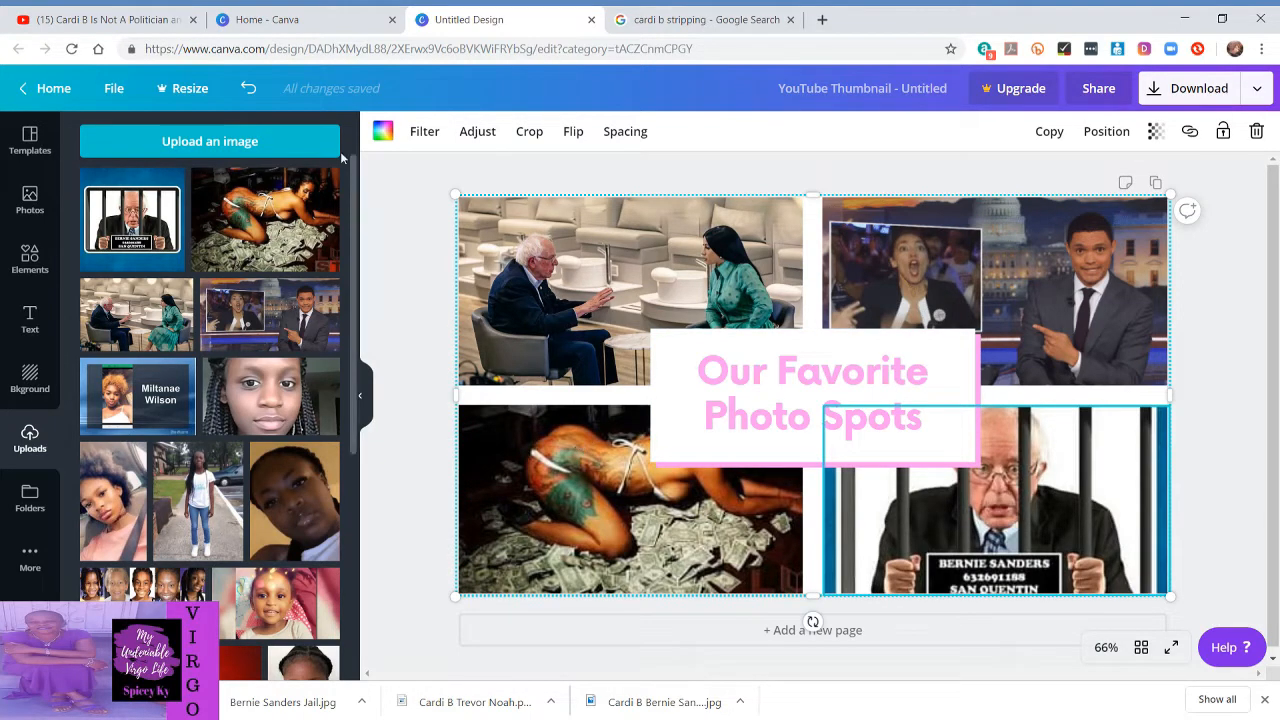
Undo the two lower photo placements and place Bernie Sanders behind bars in the lower-left frame, Cardi B on cash in the lower-right
{"action": "left_click", "coordinate": [249, 90]}
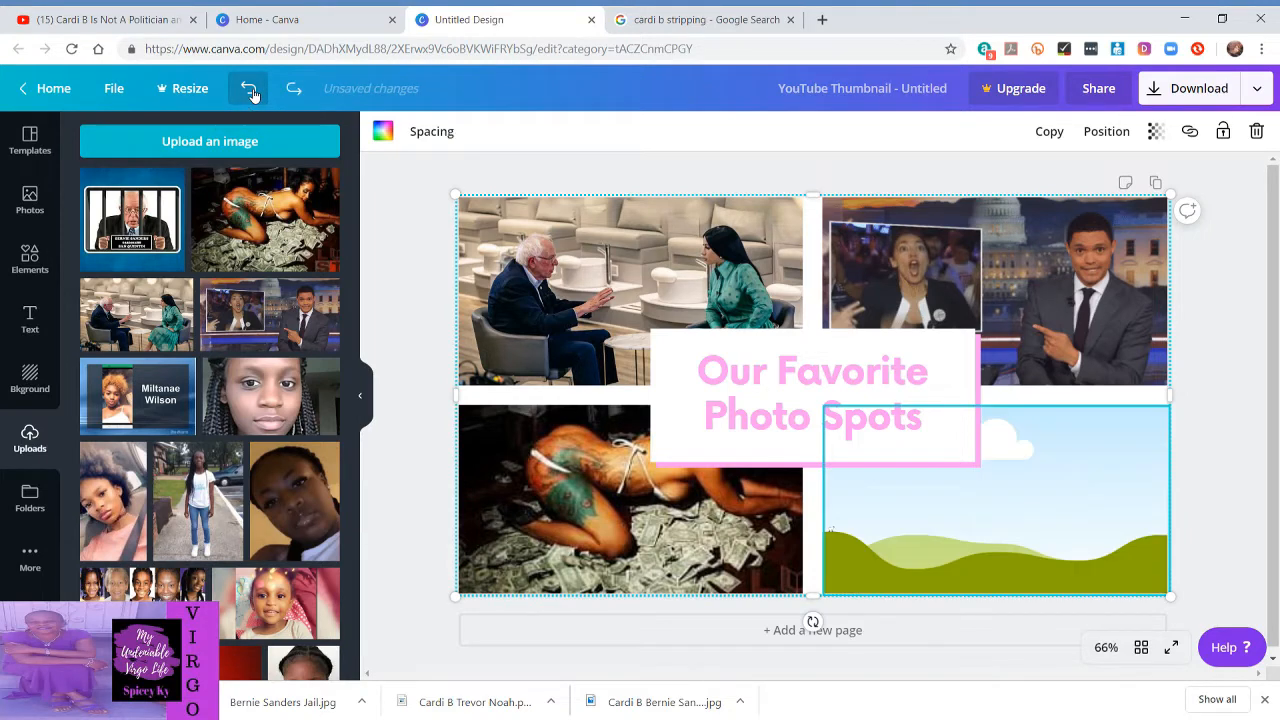
{"action": "left_click", "coordinate": [250, 90]}
{"action": "left_click_drag", "start_coordinate": [113, 213], "coordinate": [523, 442]}
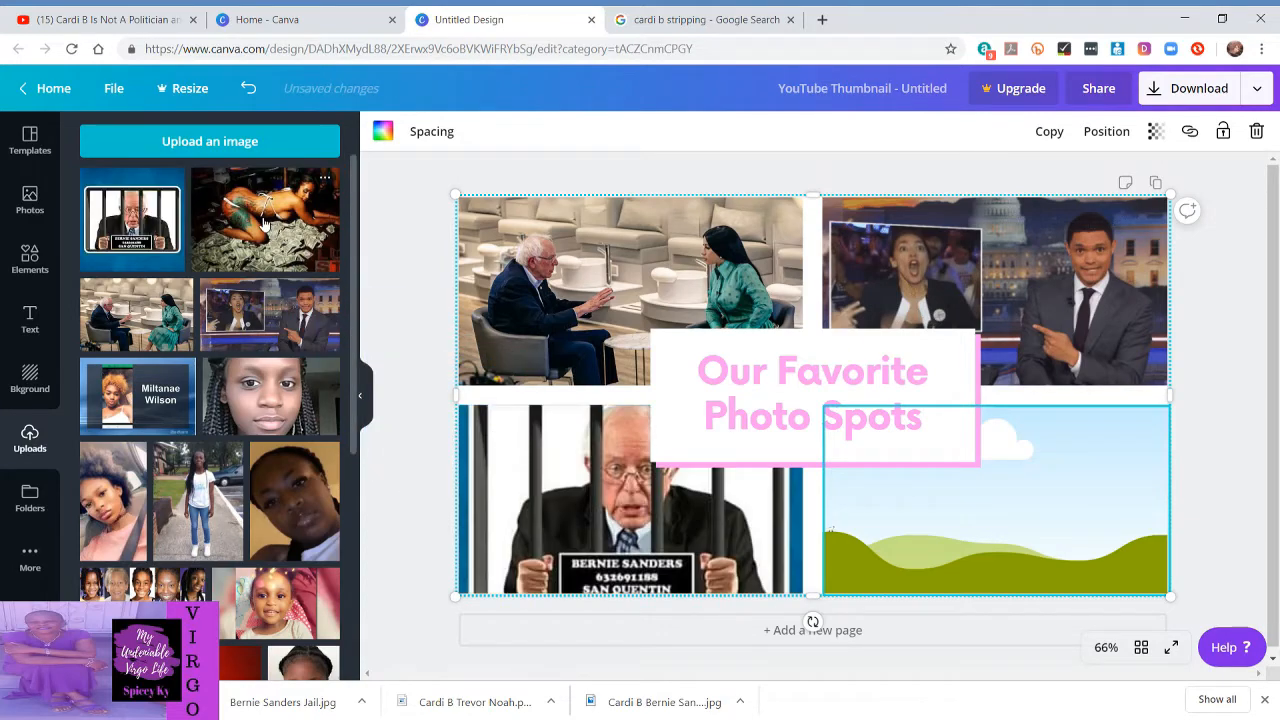
{"action": "left_click_drag", "start_coordinate": [265, 225], "coordinate": [958, 520]}
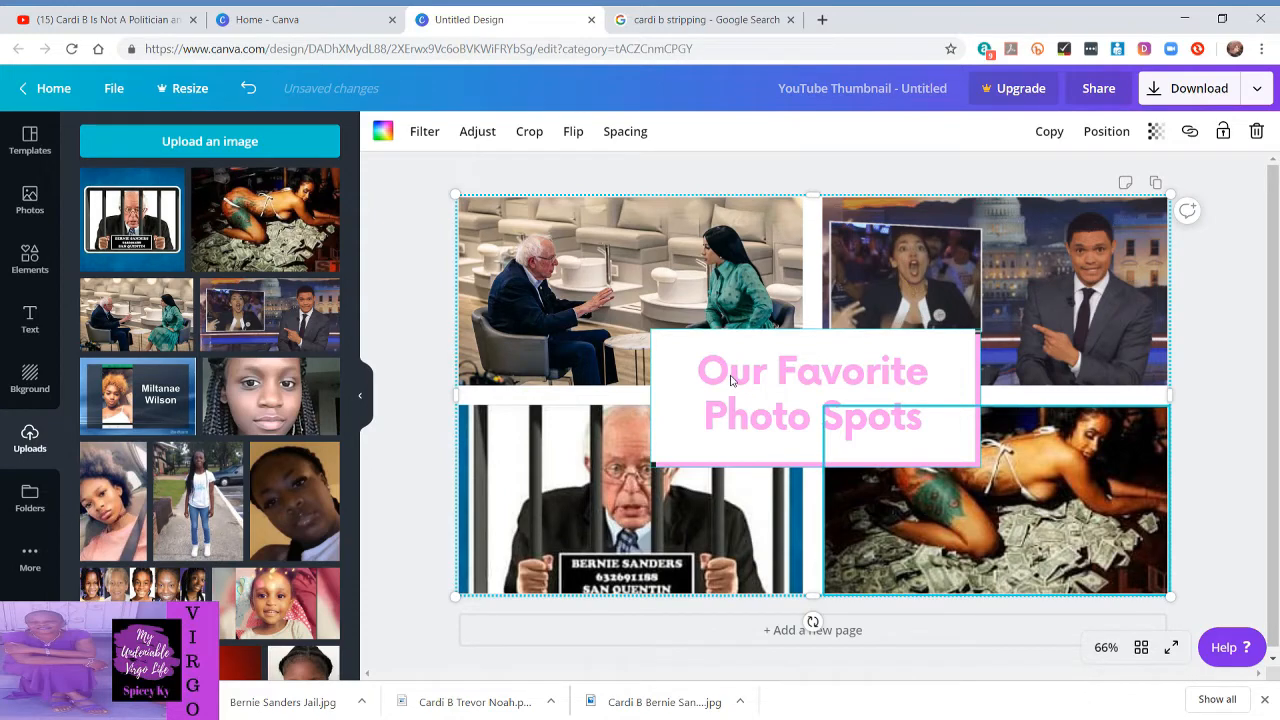
Open the Is Hip Hop Dead website, ishiphopdead.com, and examine its colour scheme as a reference for the thumbnail's title box
{"action": "left_click", "coordinate": [691, 343]}
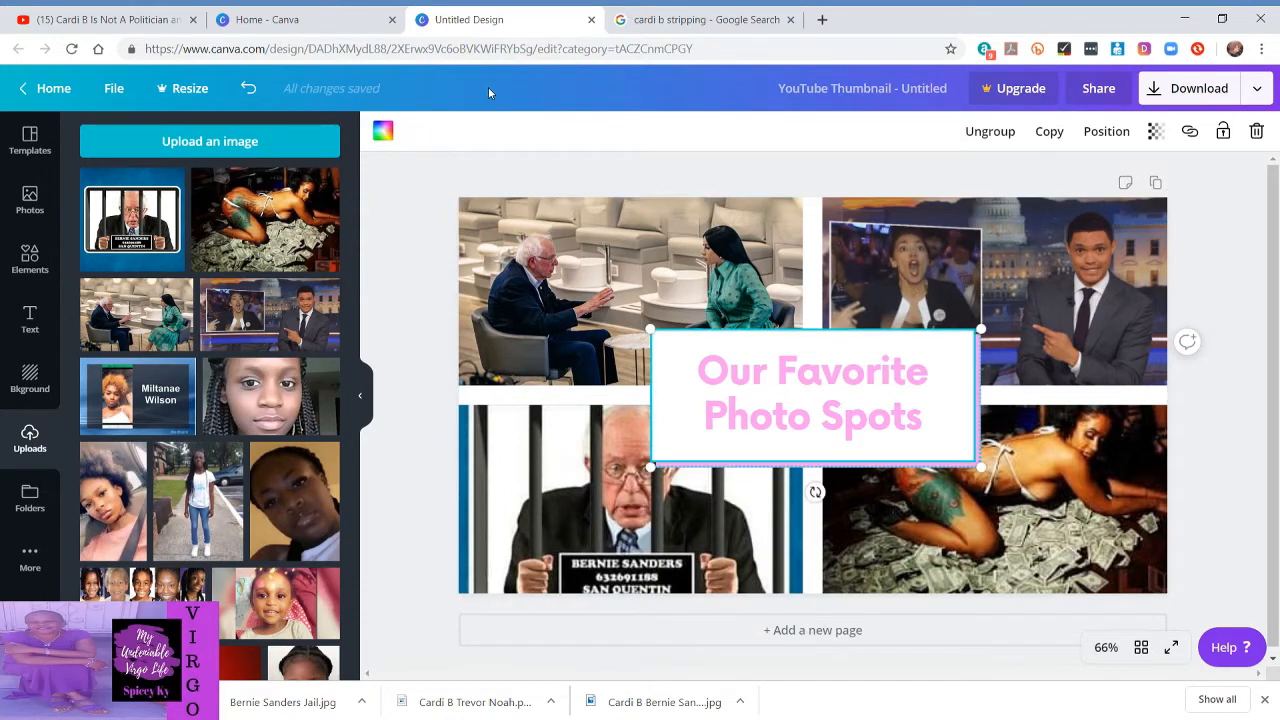
{"action": "left_click", "coordinate": [689, 14]}
{"action": "left_click", "coordinate": [652, 50]}
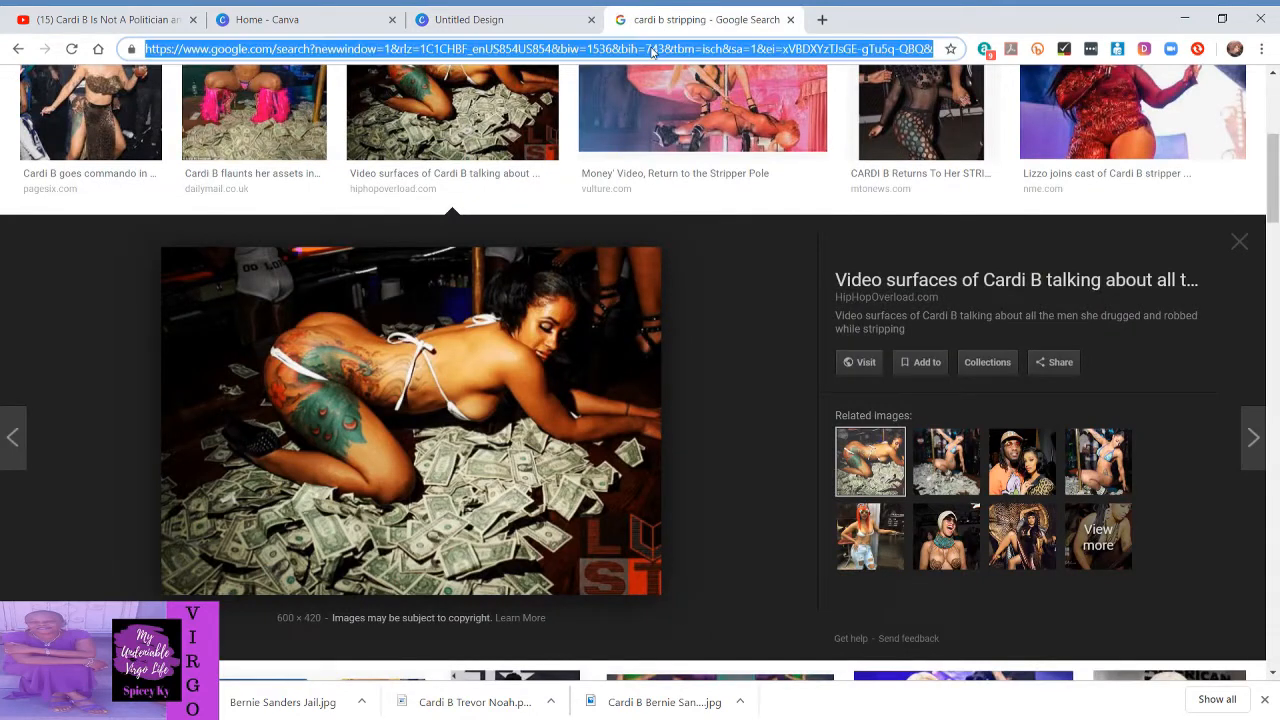
{"action": "type", "text": "is"}
{"action": "key", "text": "Return"}
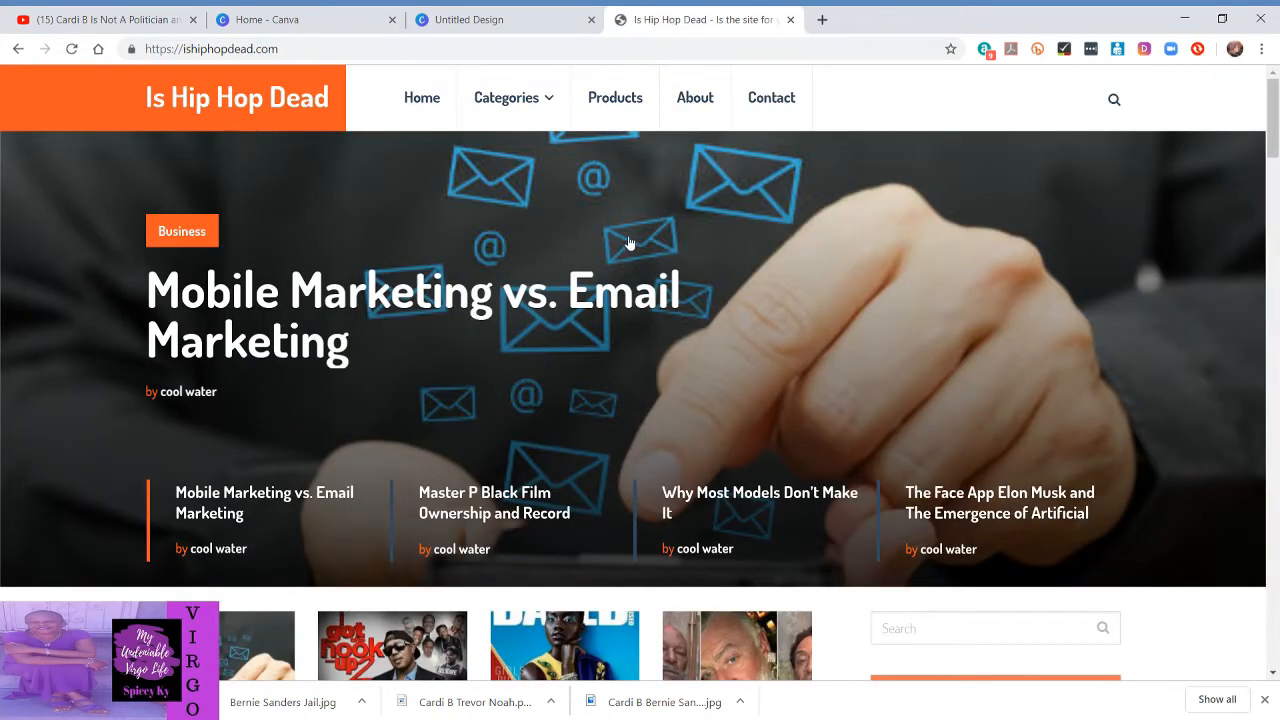
{"action": "scroll", "coordinate": [629, 243], "scroll_direction": "down", "scroll_amount": 5}
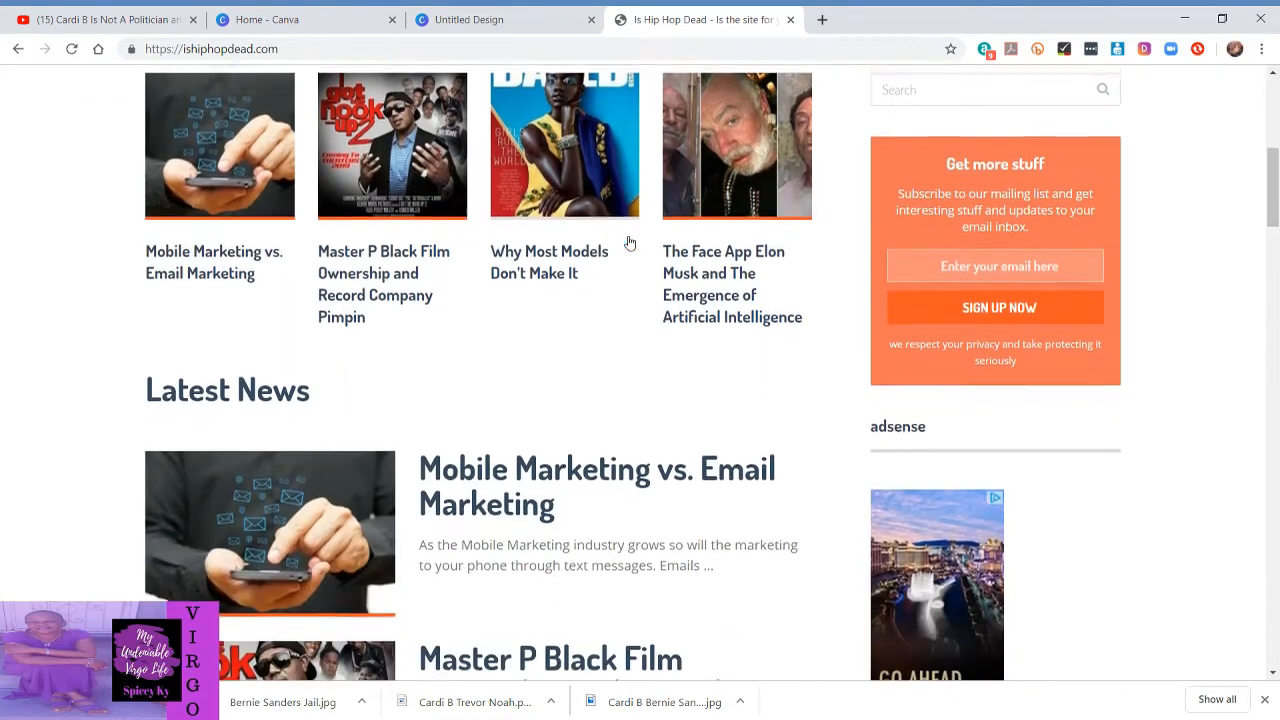
Switch back to the Canva thumbnail and recolour the pink offset rectangle behind the title box orange
{"action": "left_click", "coordinate": [490, 19]}
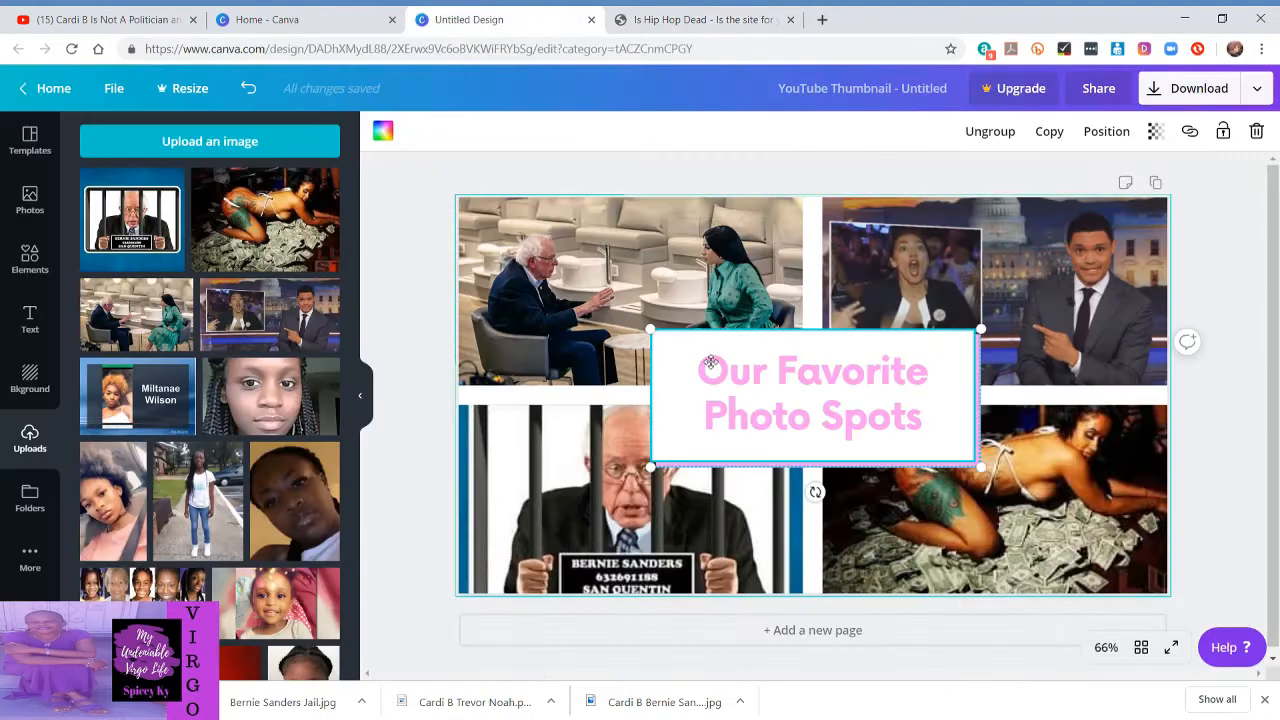
{"action": "key", "text": "ctrl+z"}
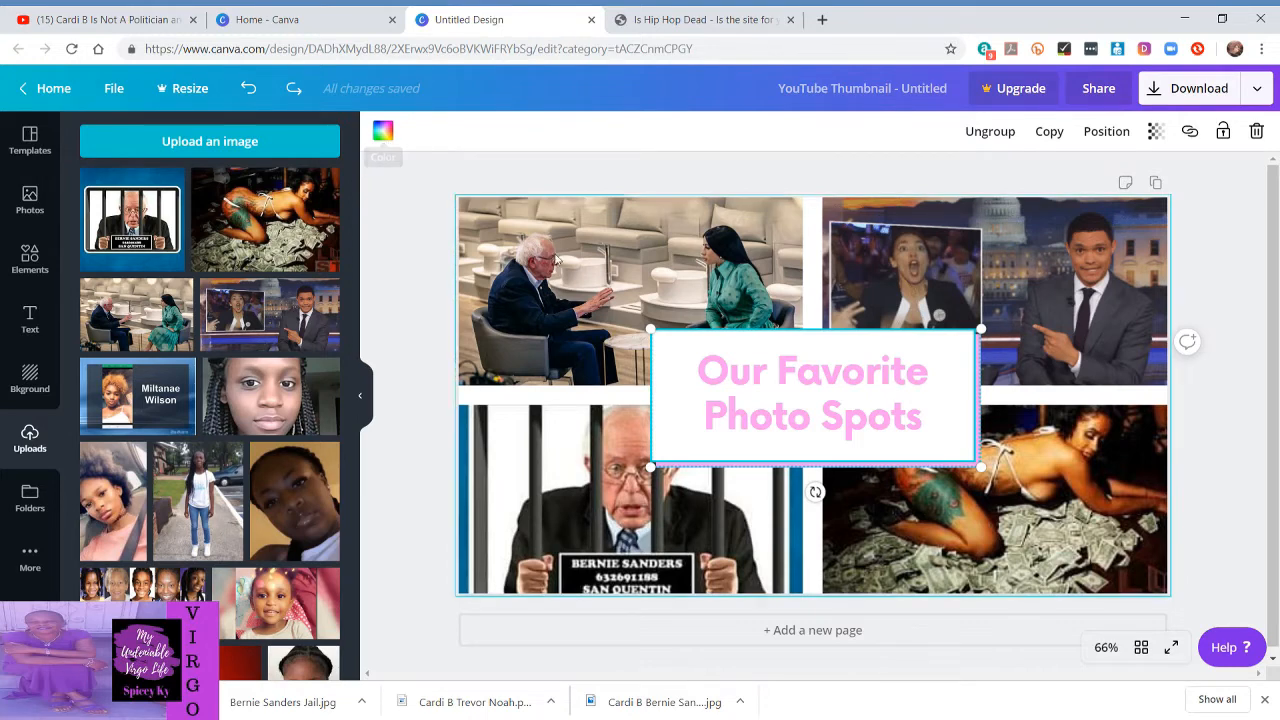
{"action": "left_click", "coordinate": [712, 366]}
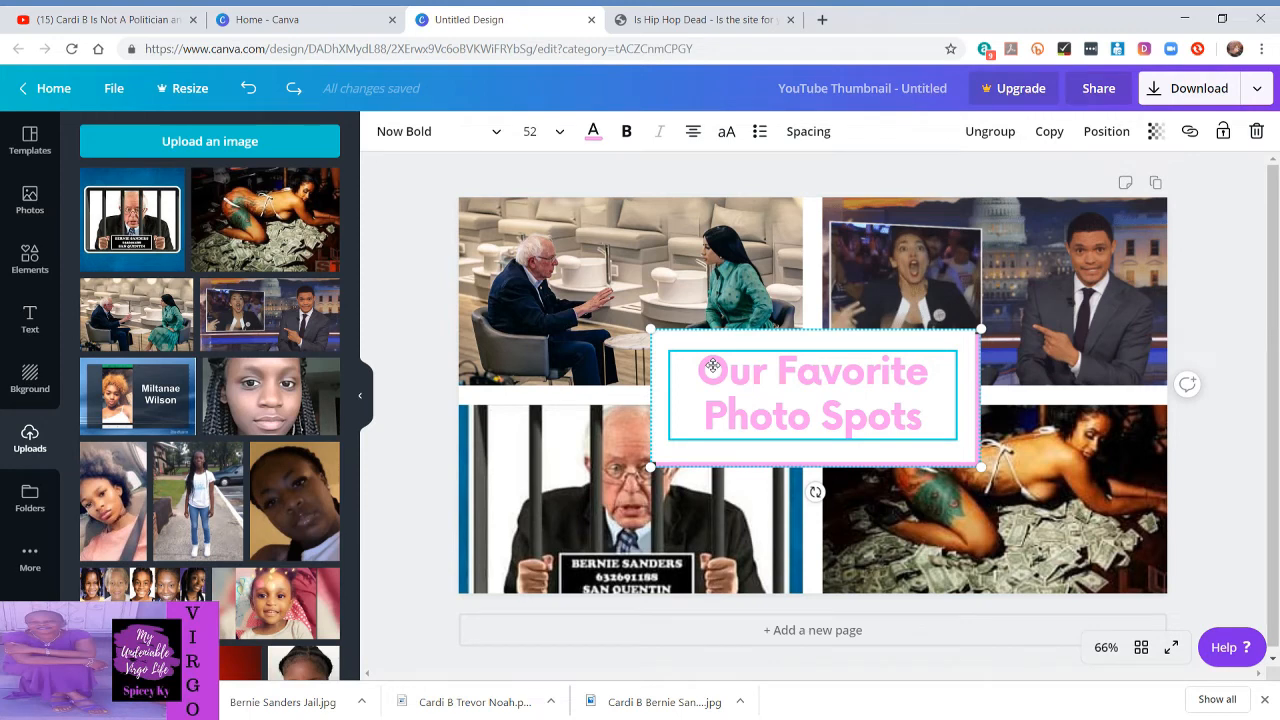
{"action": "double_click", "coordinate": [712, 366]}
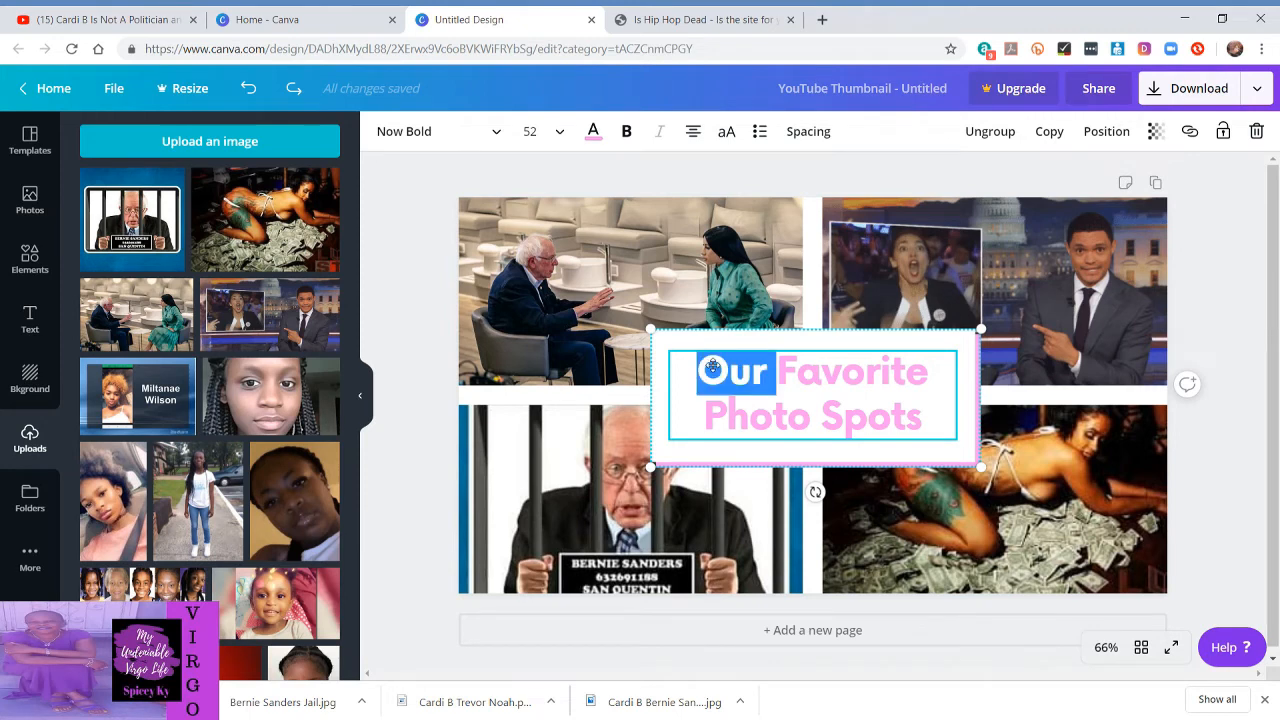
{"action": "left_click", "coordinate": [952, 464]}
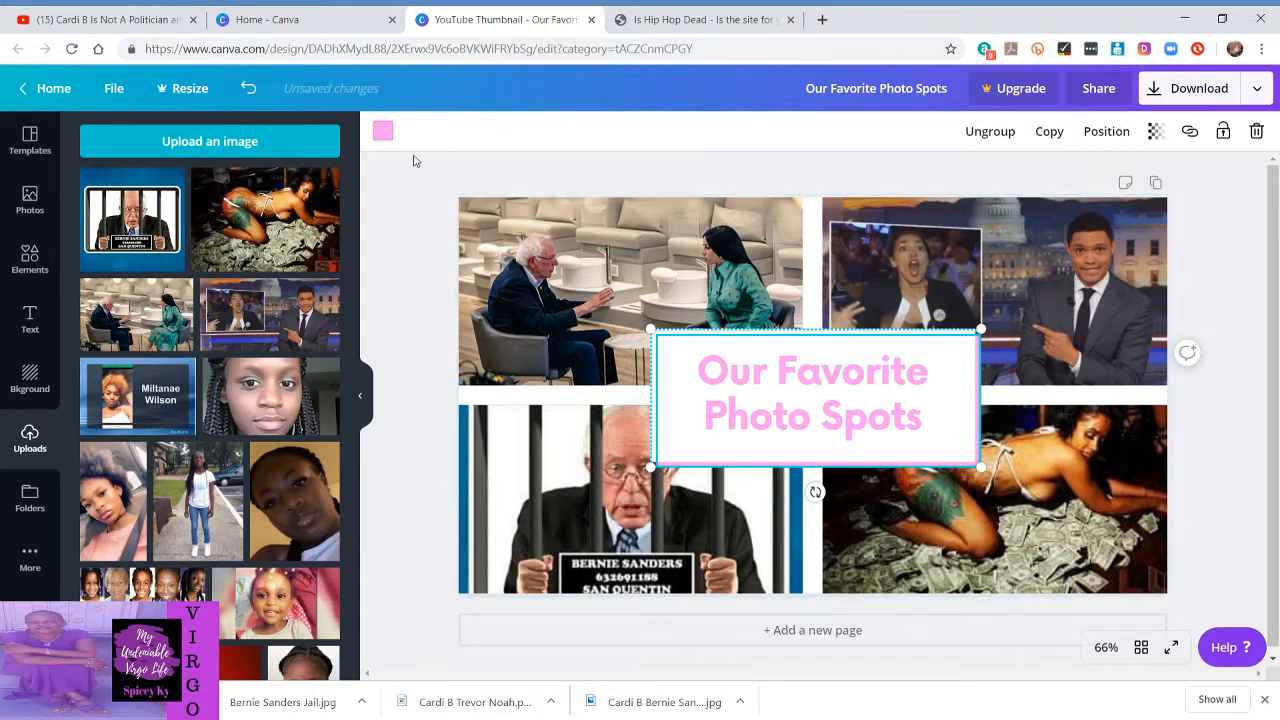
{"action": "left_click", "coordinate": [382, 132]}
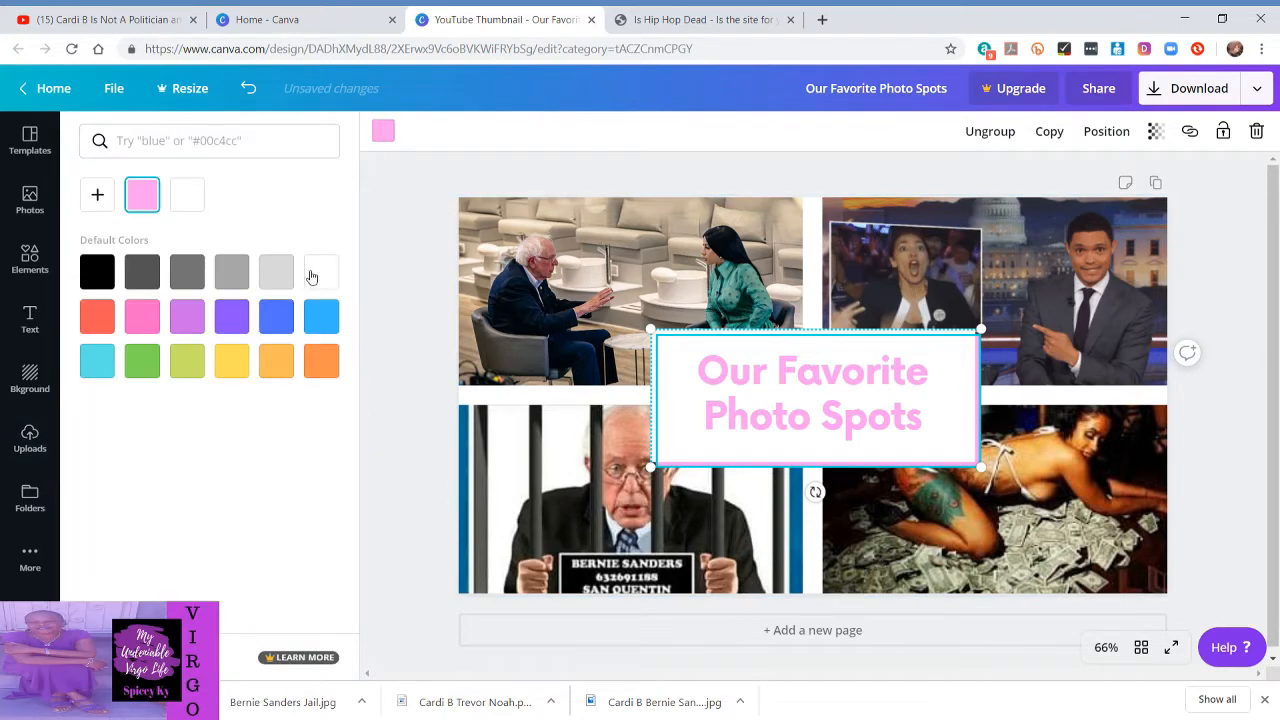
{"action": "left_click", "coordinate": [313, 363]}
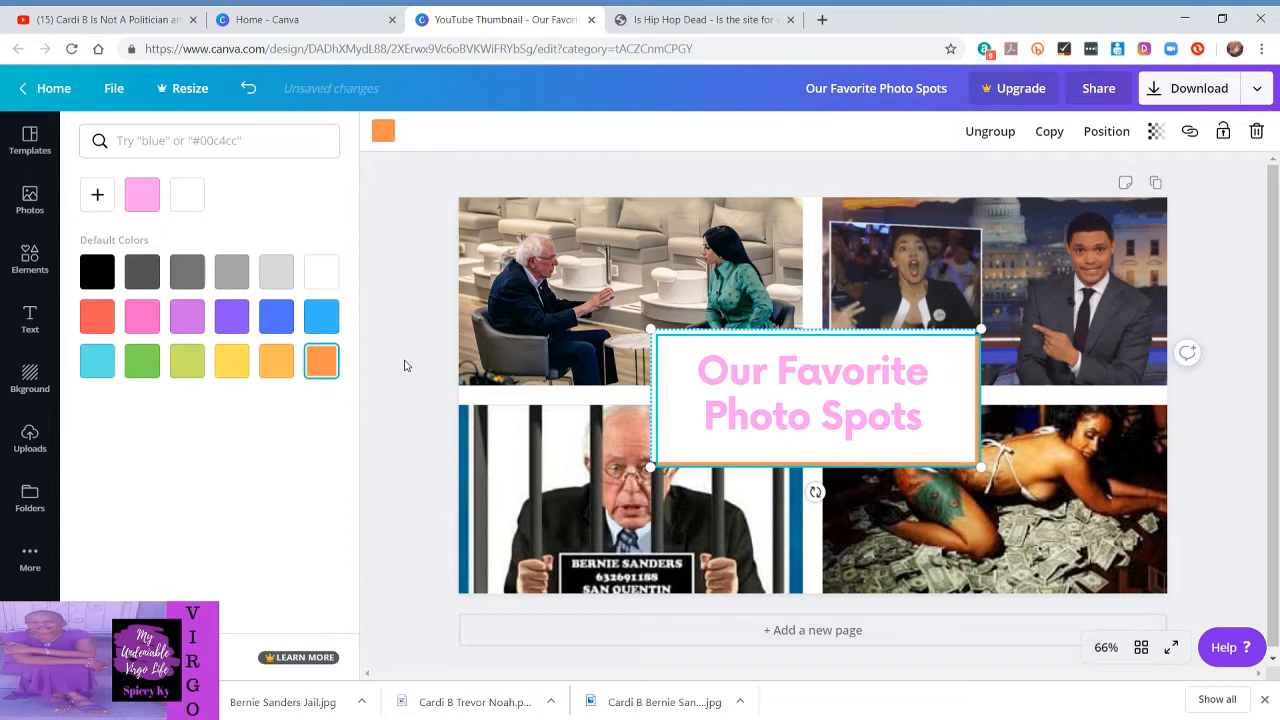
Recolour the whole "Our Favorite Photo Spots" title text with the same orange as the offset rectangle
{"action": "left_click", "coordinate": [727, 389]}
{"action": "left_click", "coordinate": [727, 385]}
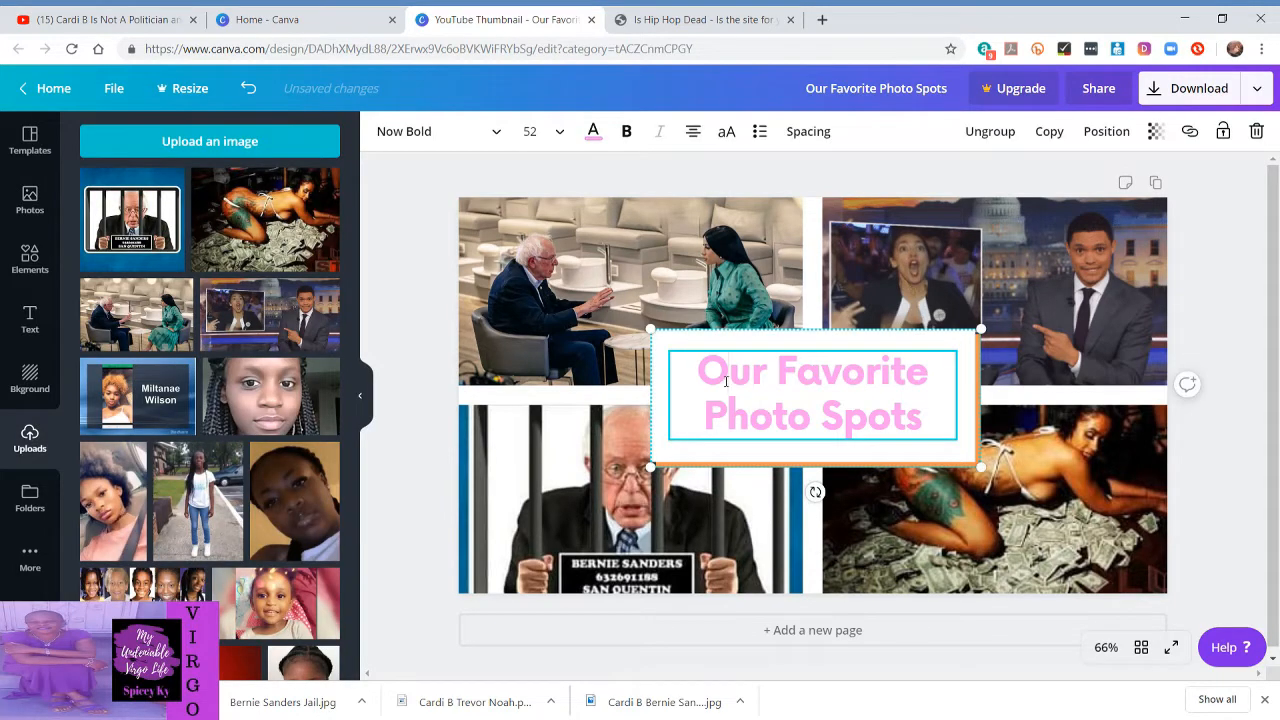
{"action": "left_click_drag", "start_coordinate": [712, 371], "coordinate": [930, 421]}
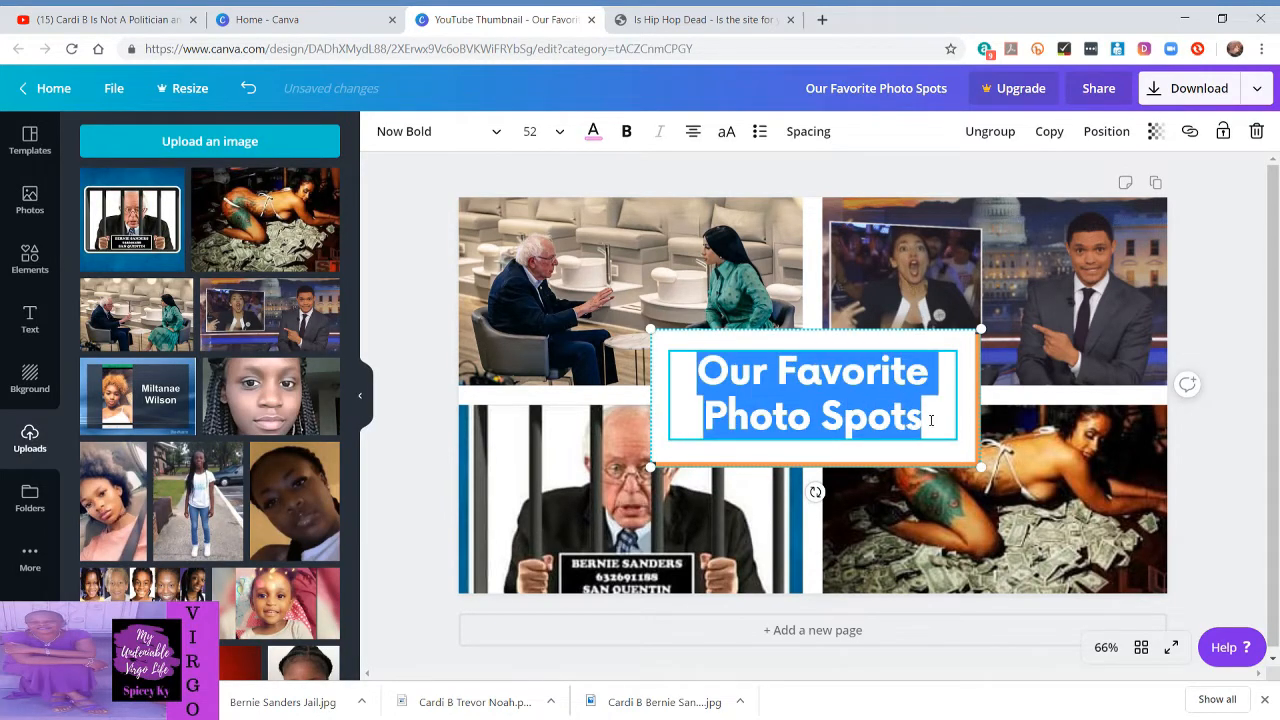
{"action": "left_click", "coordinate": [593, 131]}
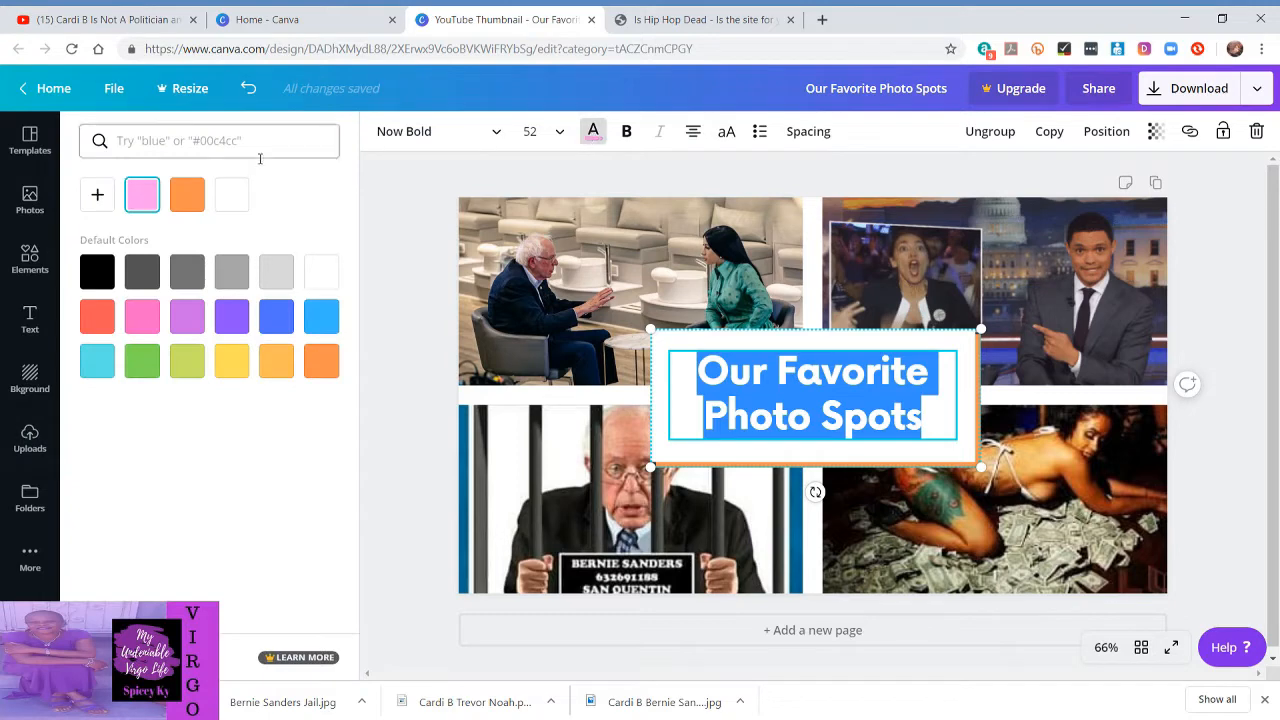
{"action": "left_click", "coordinate": [175, 195]}
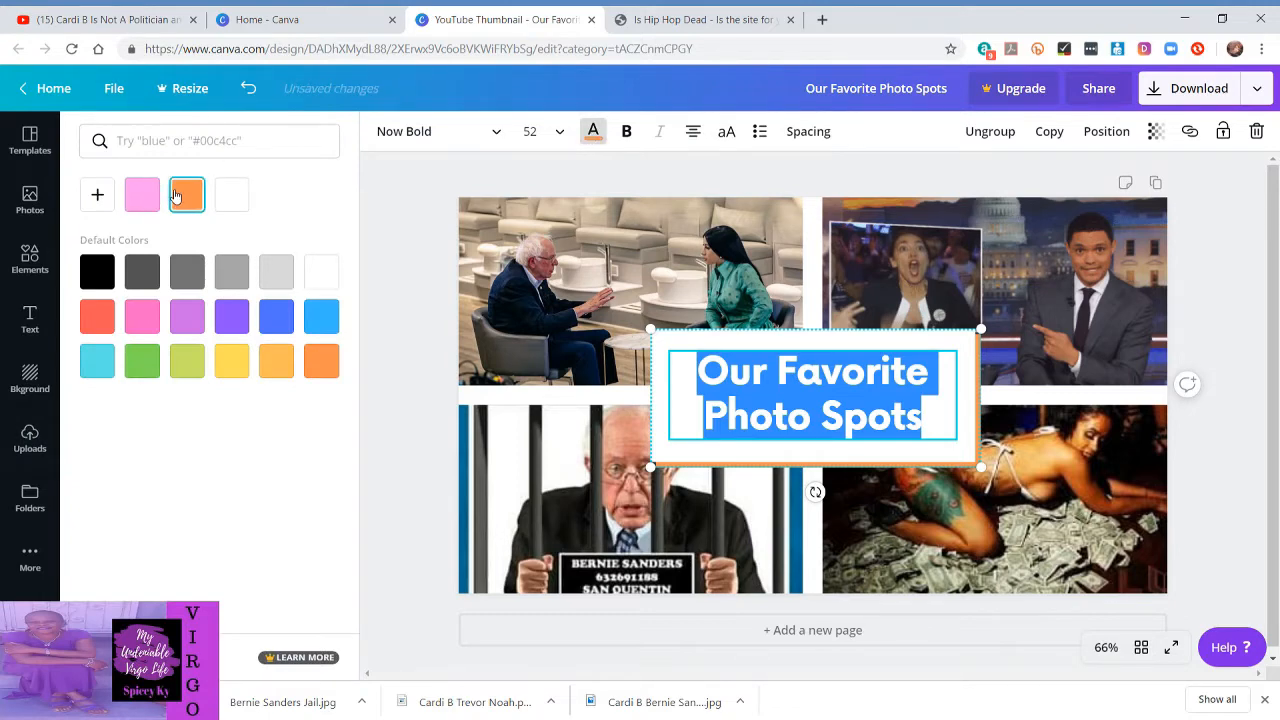
{"action": "left_click", "coordinate": [374, 277]}
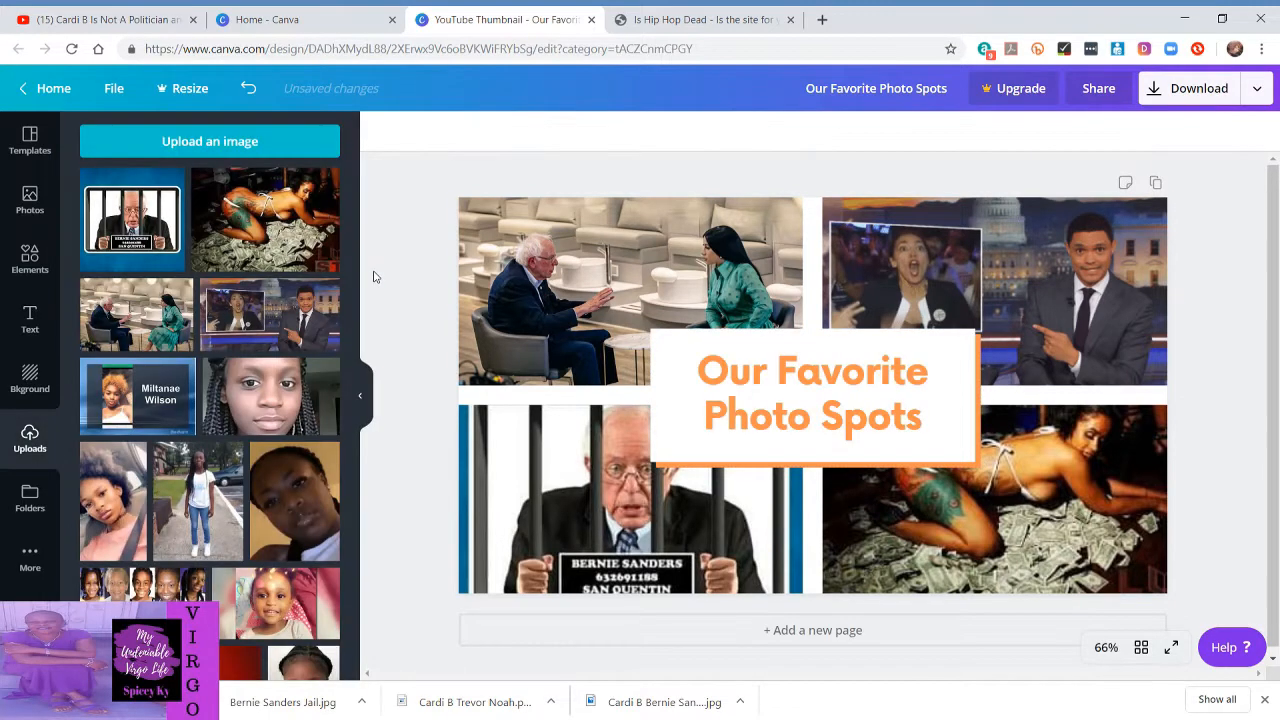
Fill the white title box with black and compare the colours against the Is Hip Hop Dead website
{"action": "left_click", "coordinate": [657, 390]}
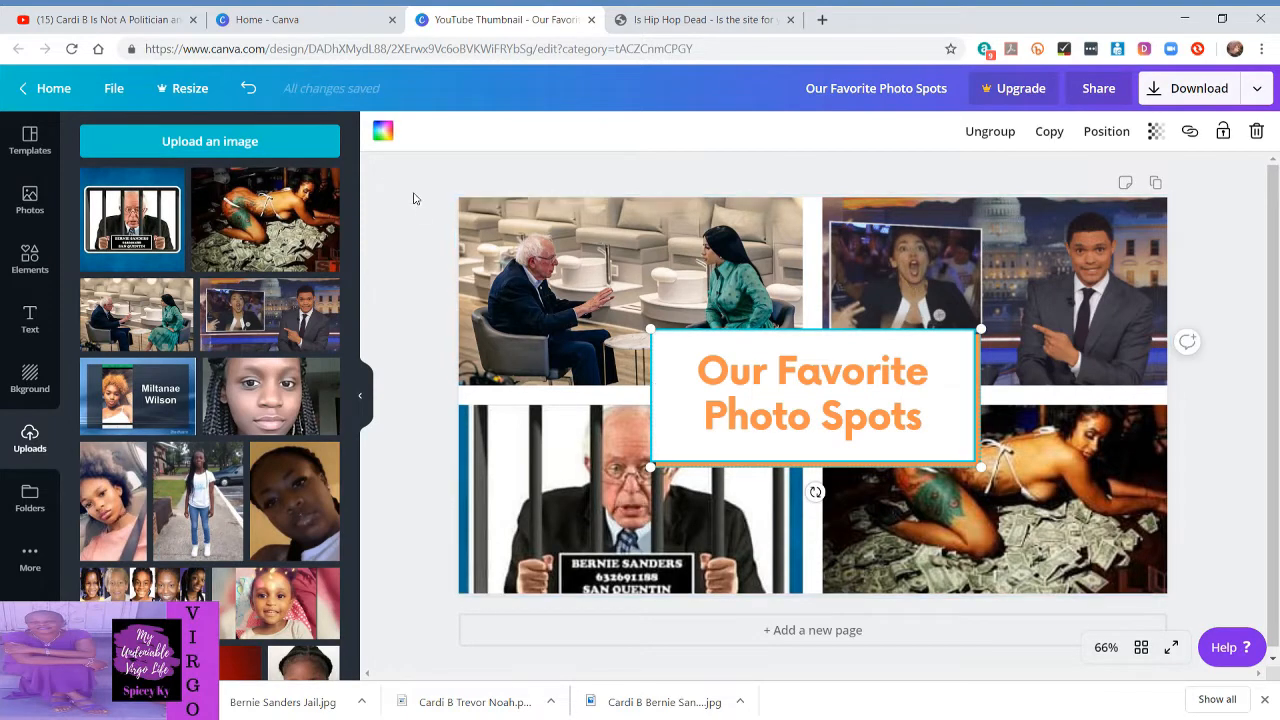
{"action": "left_click", "coordinate": [383, 131]}
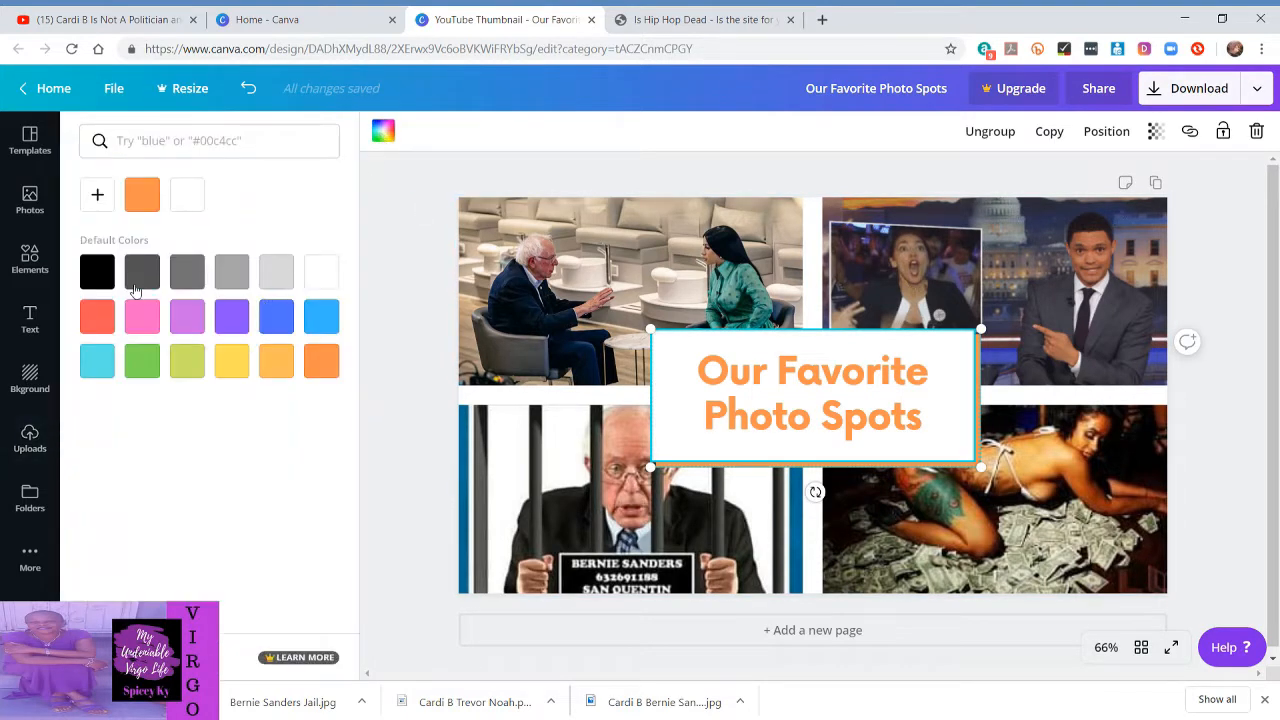
{"action": "left_click", "coordinate": [97, 271]}
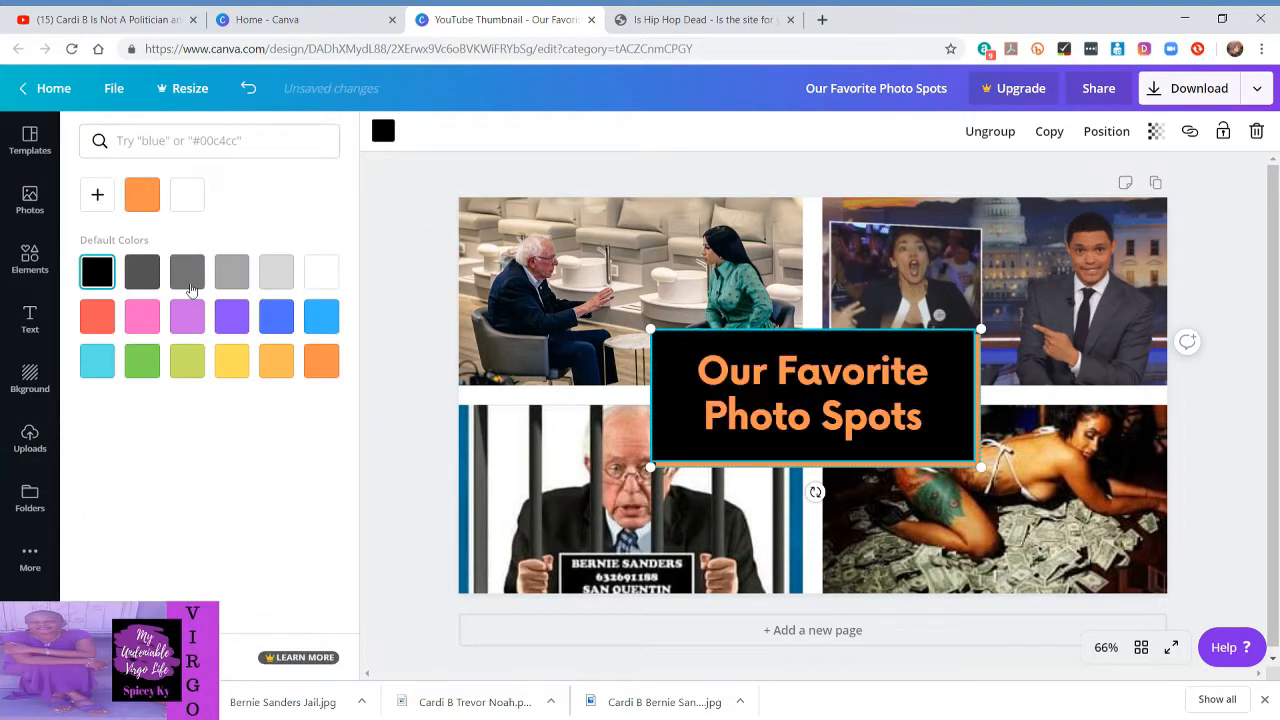
{"action": "left_click", "coordinate": [430, 341]}
{"action": "left_click", "coordinate": [684, 12]}
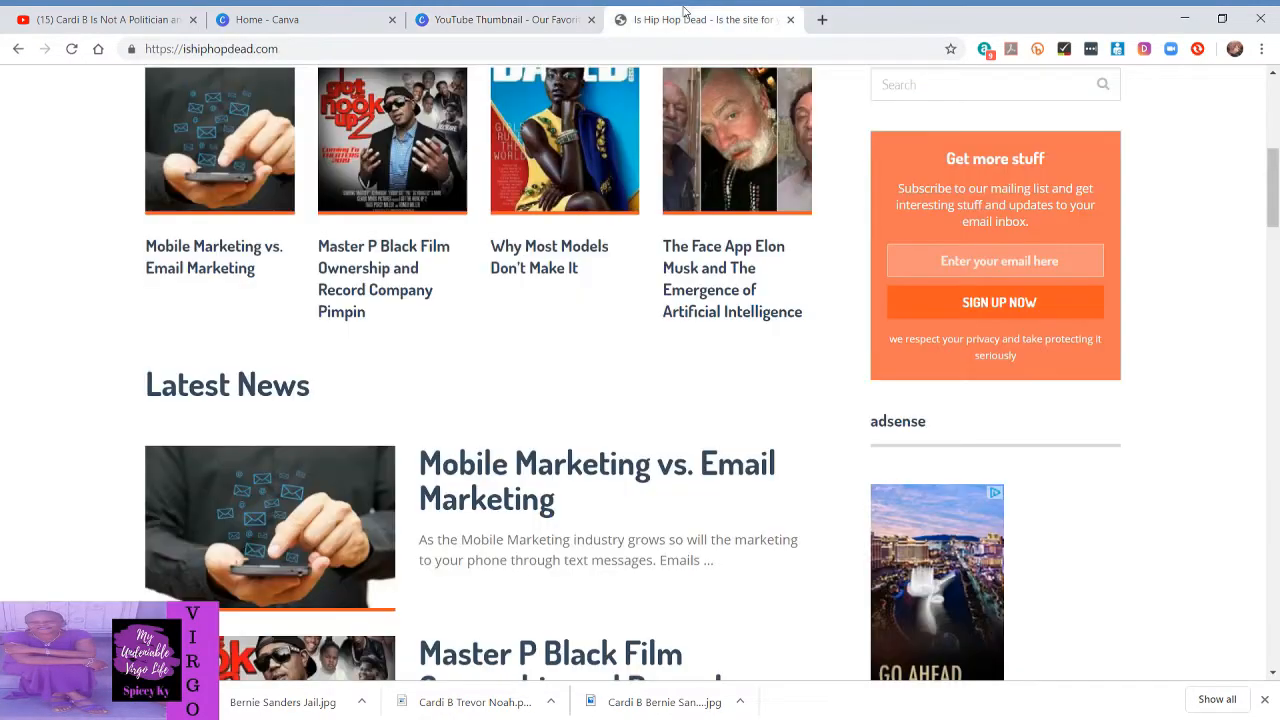
{"action": "scroll", "coordinate": [651, 237], "scroll_direction": "up", "scroll_amount": 2}
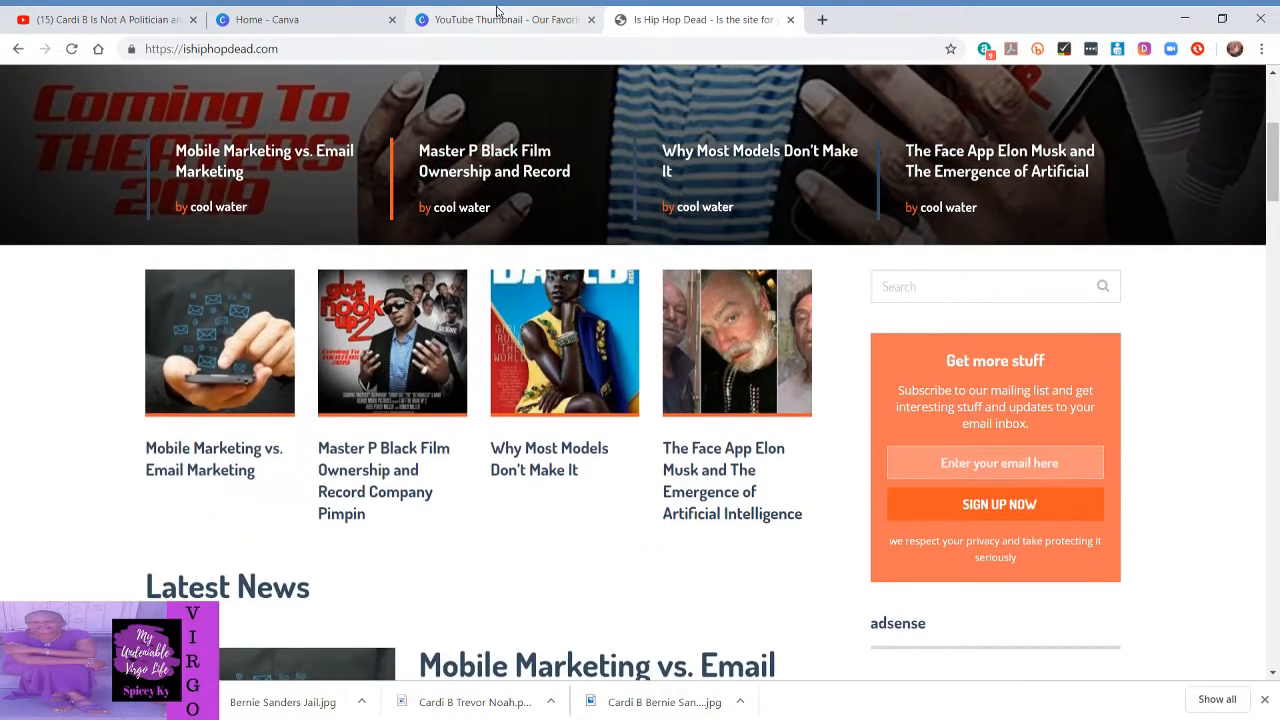
Switch back to the Canva thumbnail and move the title block slightly down over the collage
{"action": "left_click", "coordinate": [497, 19]}
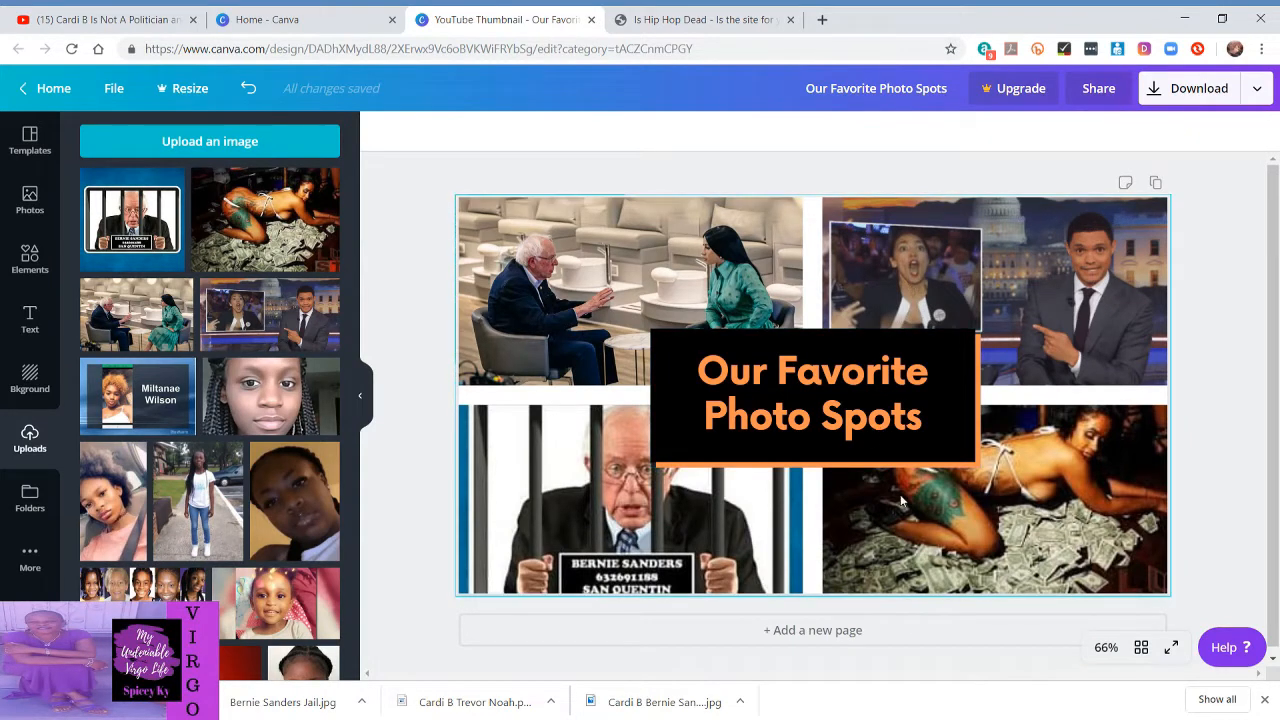
{"action": "left_click", "coordinate": [834, 334]}
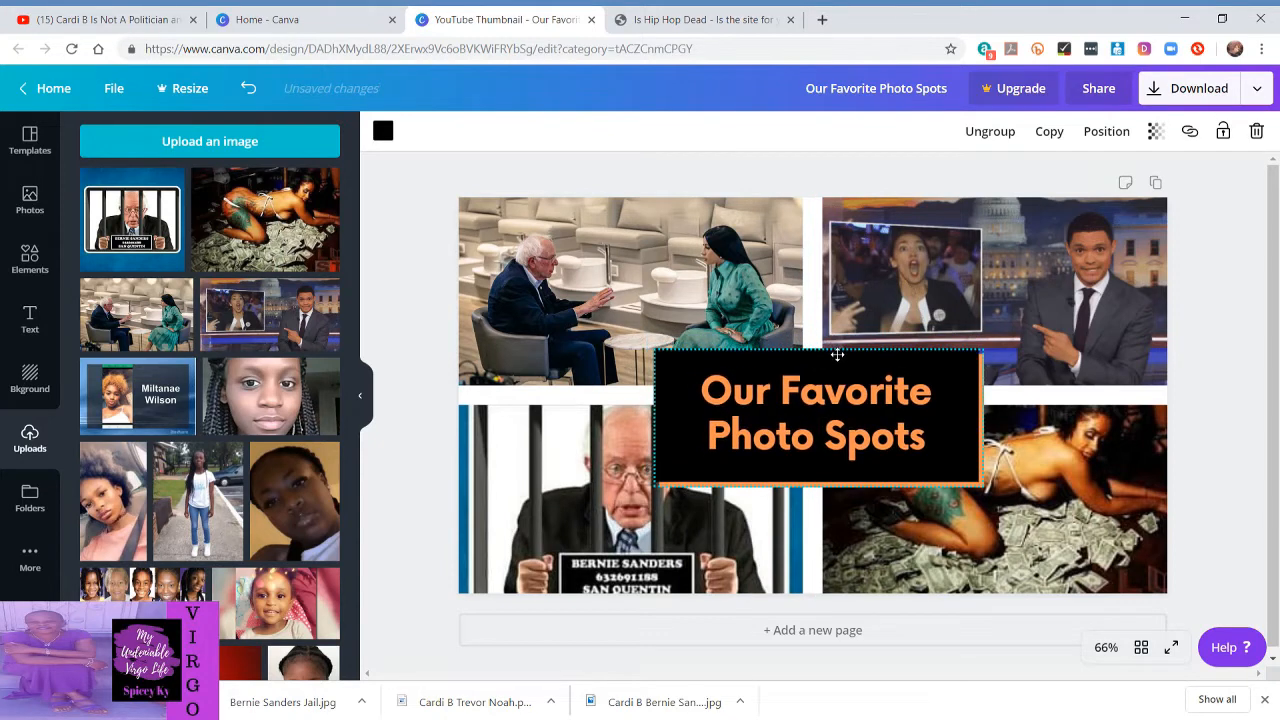
{"action": "left_click_drag", "start_coordinate": [834, 334], "coordinate": [829, 363]}
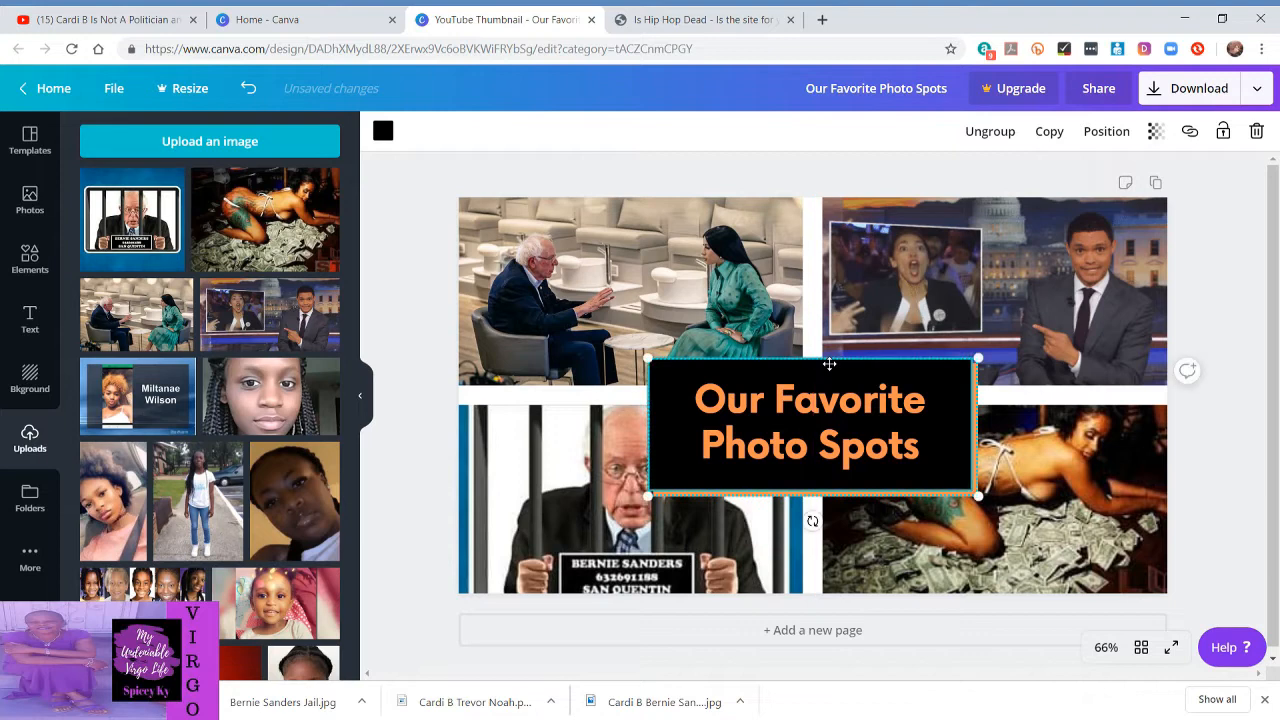
Check the title of the Cardi B and Bernie Sanders video on YouTube as a reference for the thumbnail text
{"action": "double_click", "coordinate": [724, 402]}
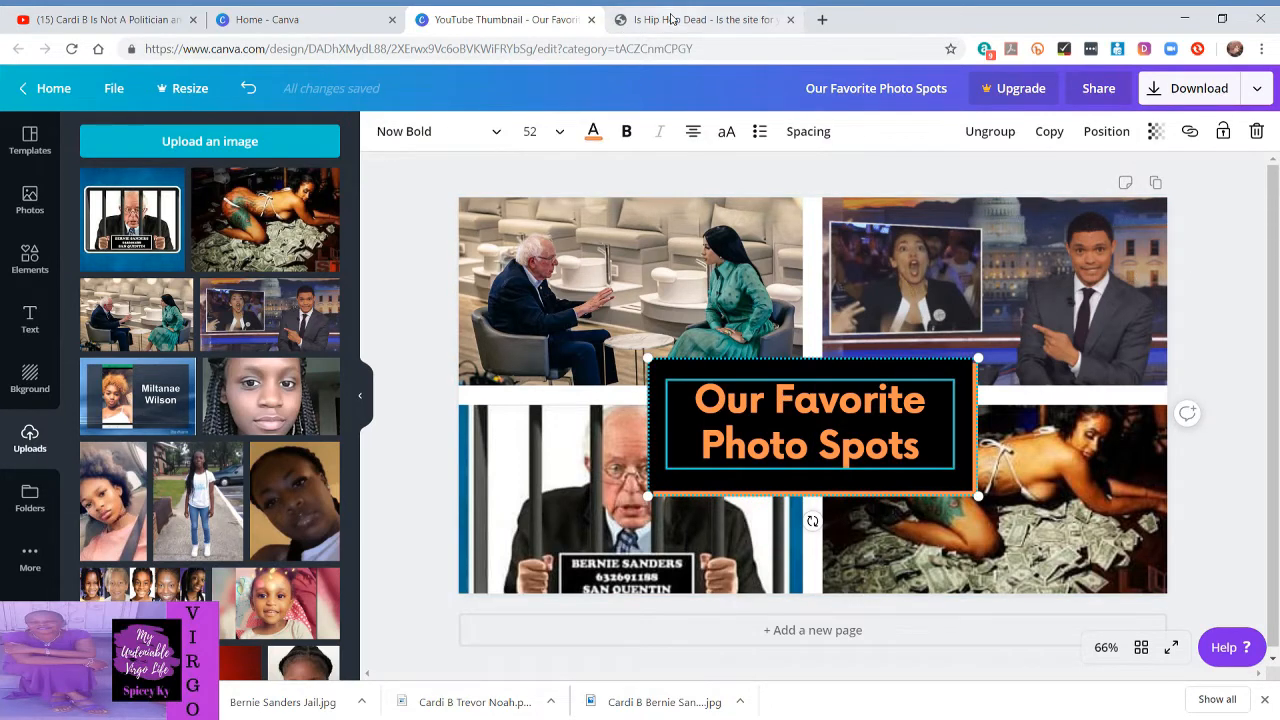
{"action": "left_click", "coordinate": [88, 18]}
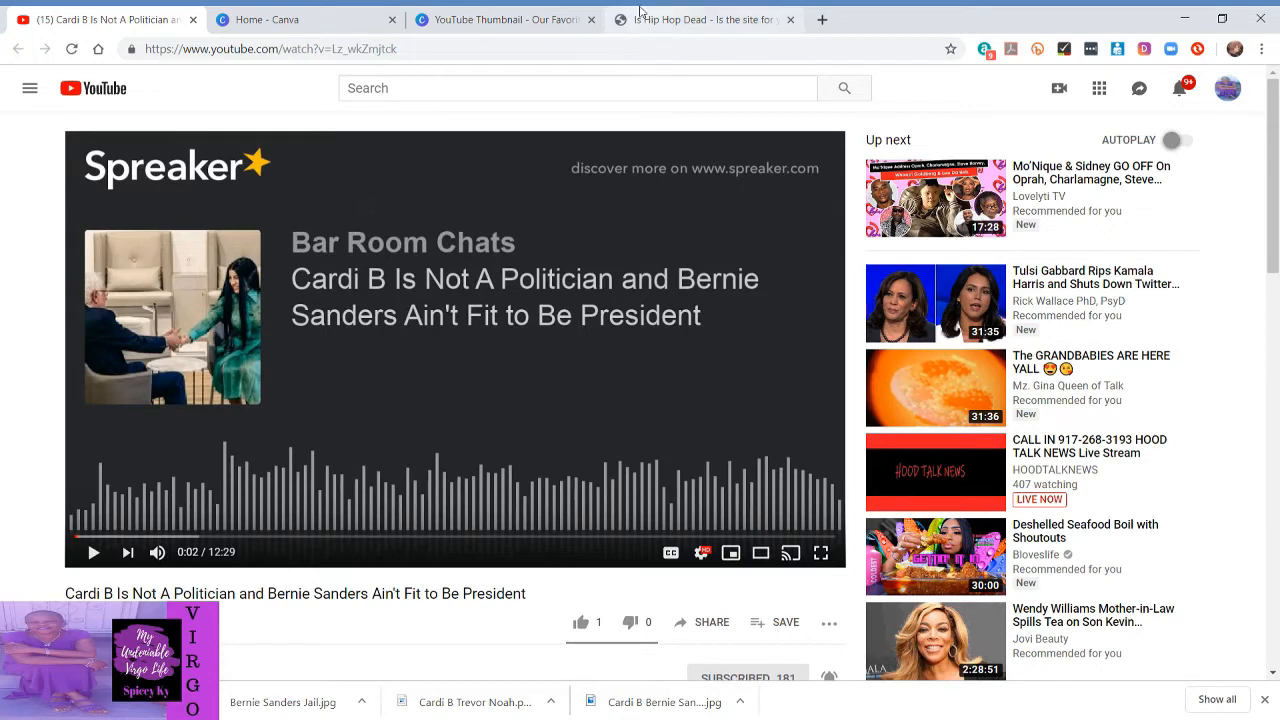
{"action": "left_click", "coordinate": [505, 19]}
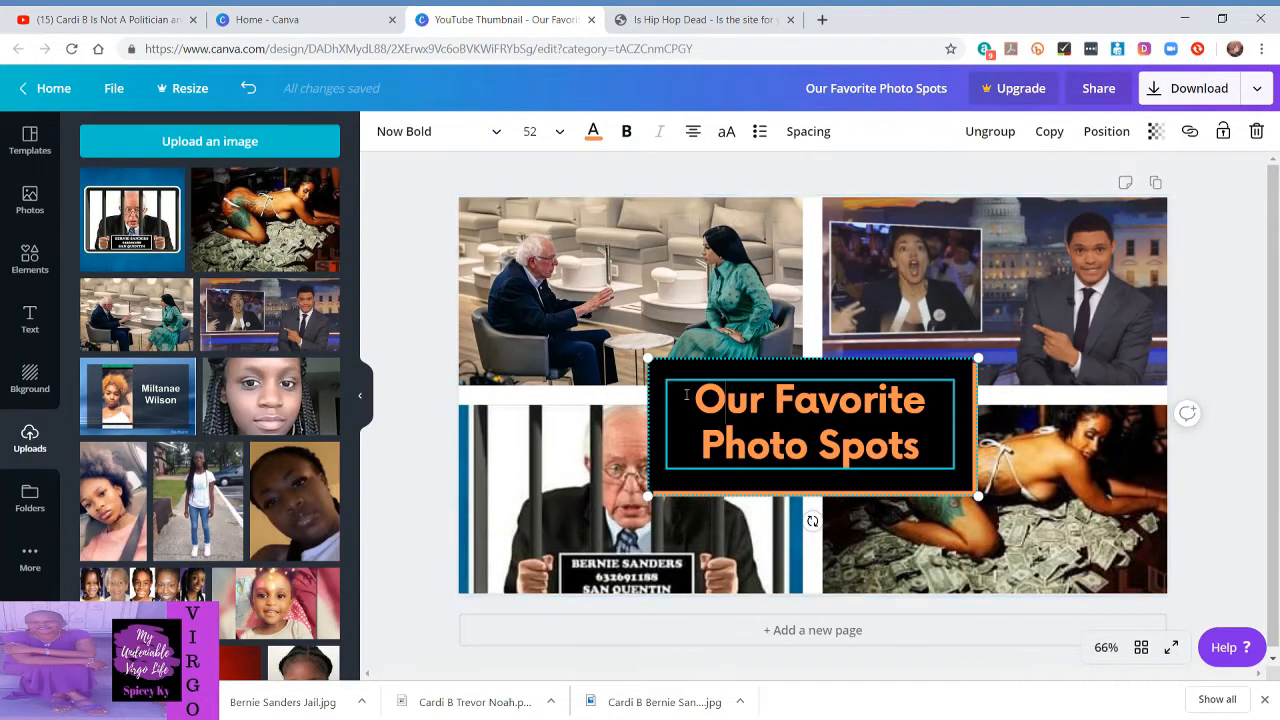
Replace the "Our Favorite Photo Spots" title text with "Politics With Cardi B & Bernie Sanders" and deselect the title block
{"action": "left_click_drag", "start_coordinate": [690, 398], "coordinate": [918, 448]}
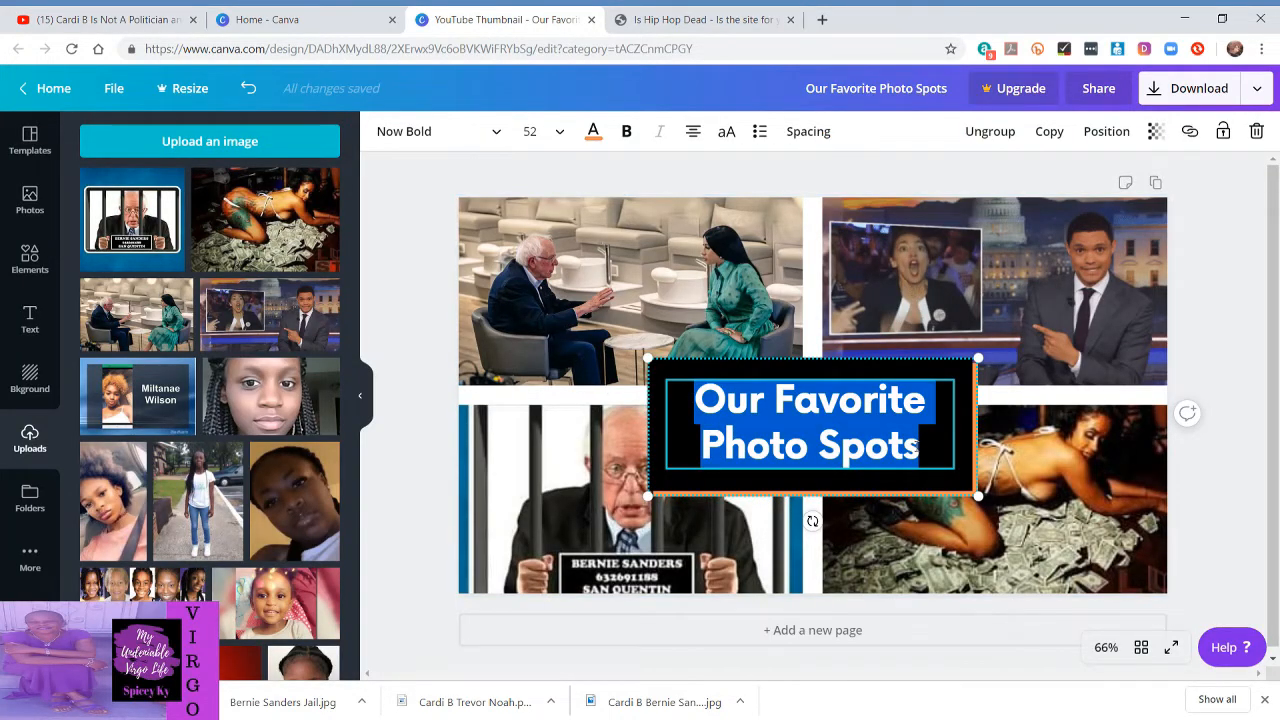
{"action": "type", "text": "Politics"}
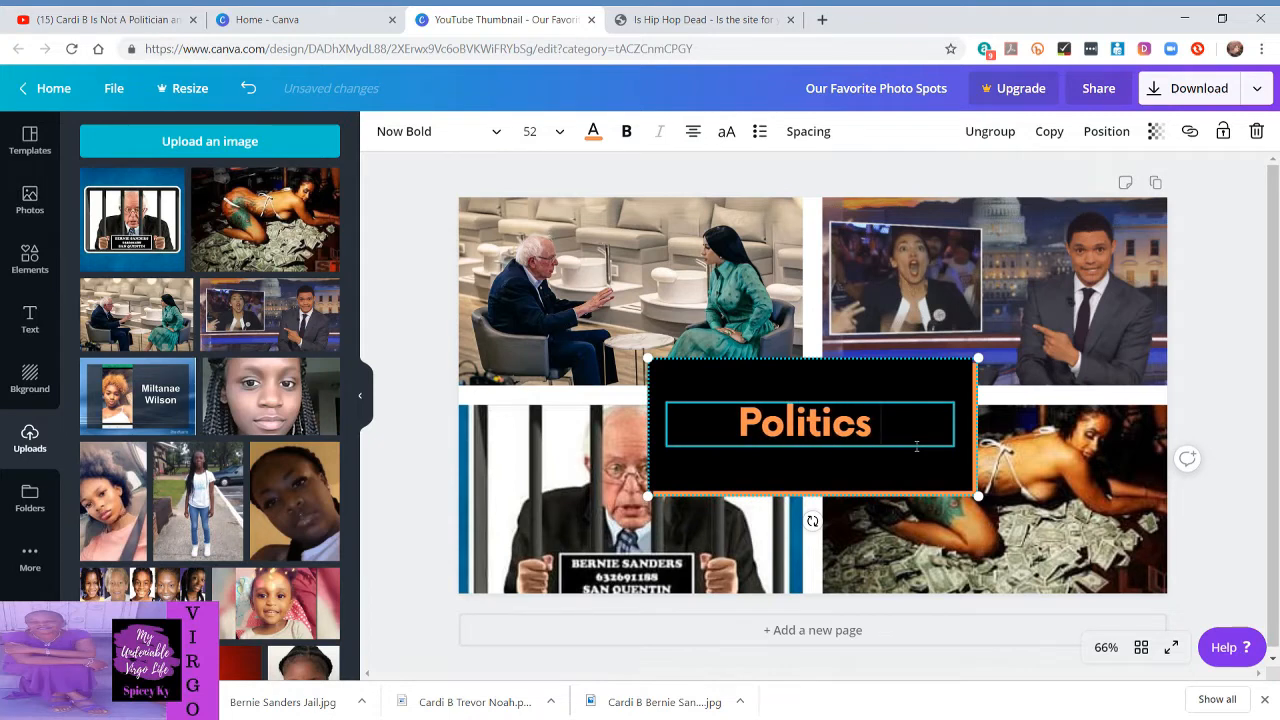
{"action": "type", "text": " With"}
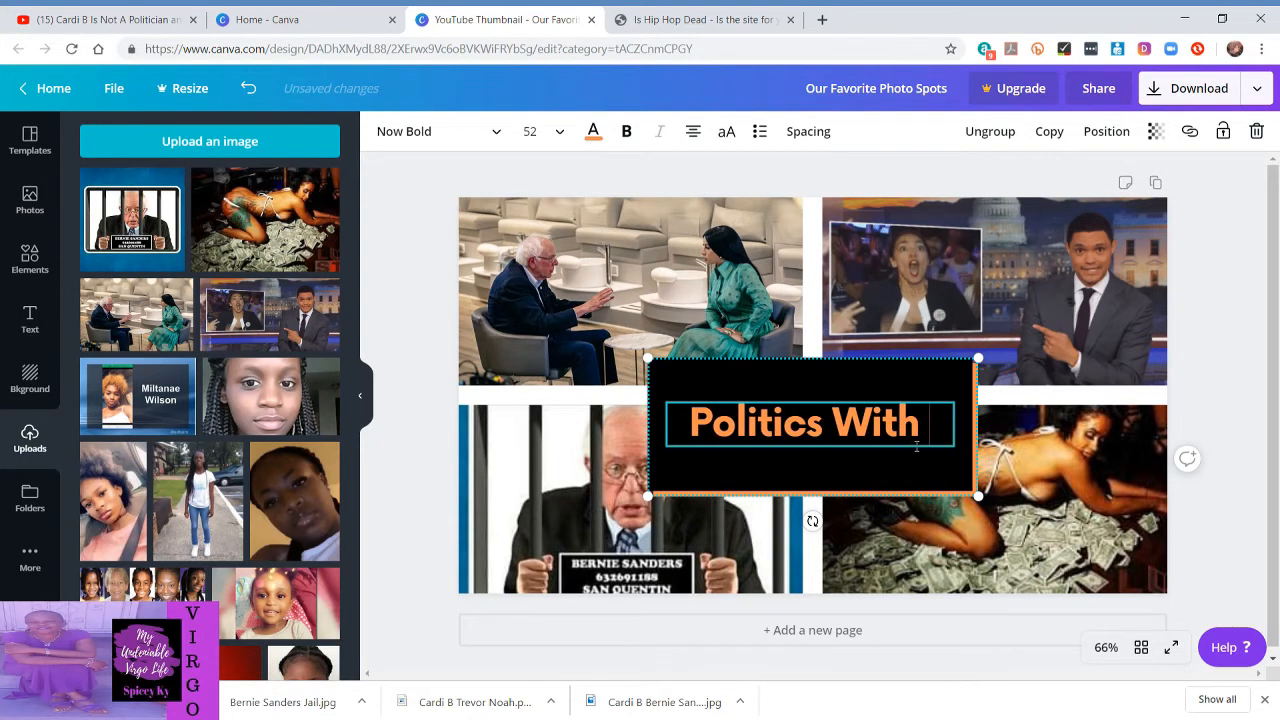
{"action": "type", "text": " Cardi B"}
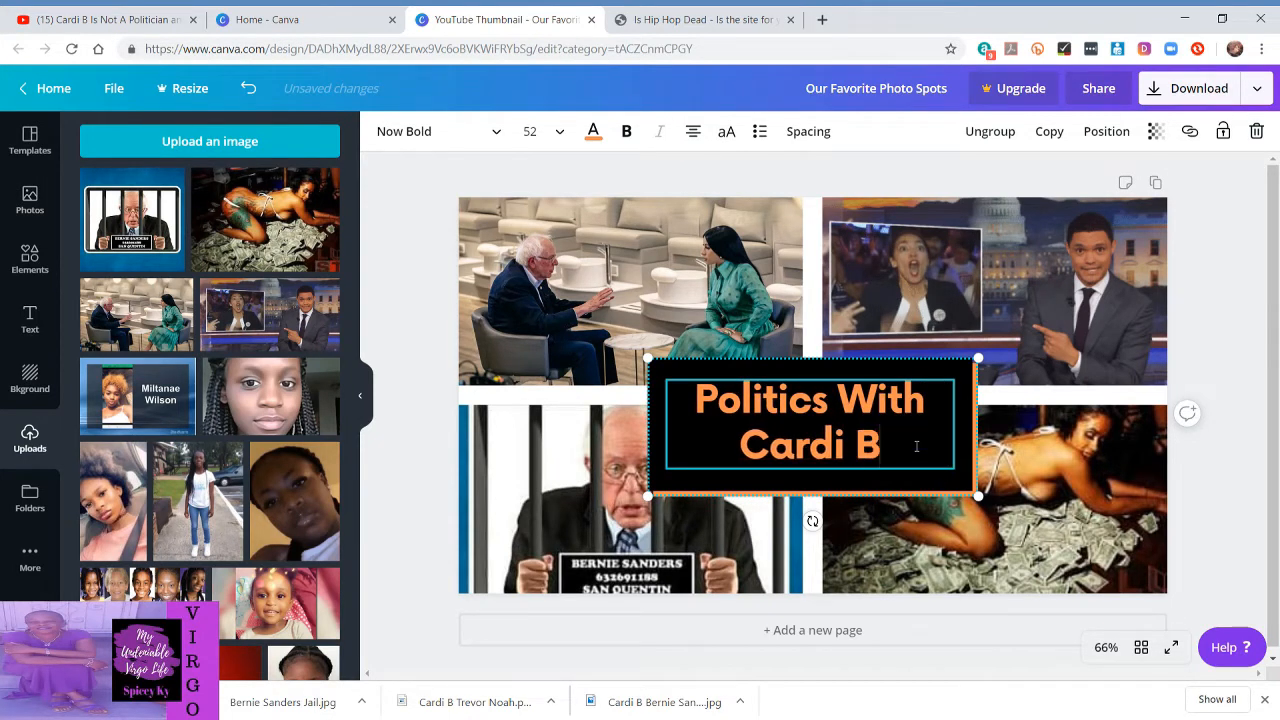
{"action": "type", "text": " & Bern"}
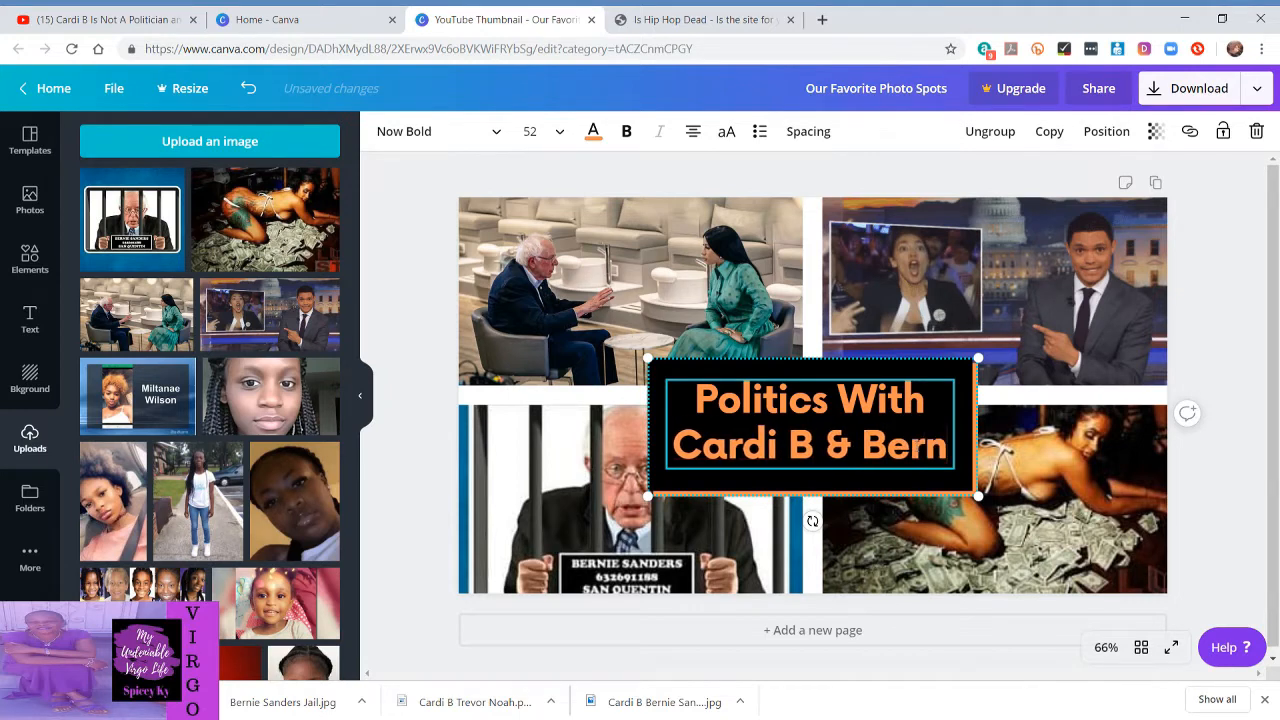
{"action": "type", "text": "ie San"}
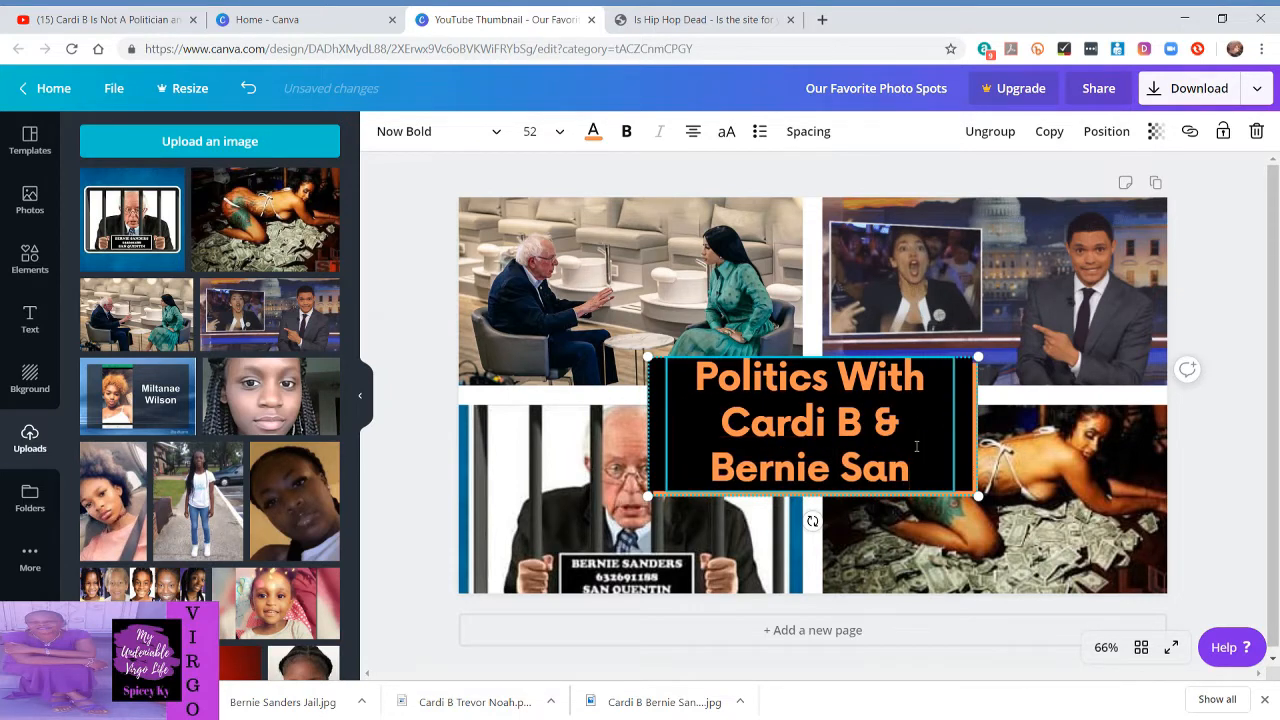
{"action": "type", "text": "ders"}
{"action": "key", "text": "Escape"}
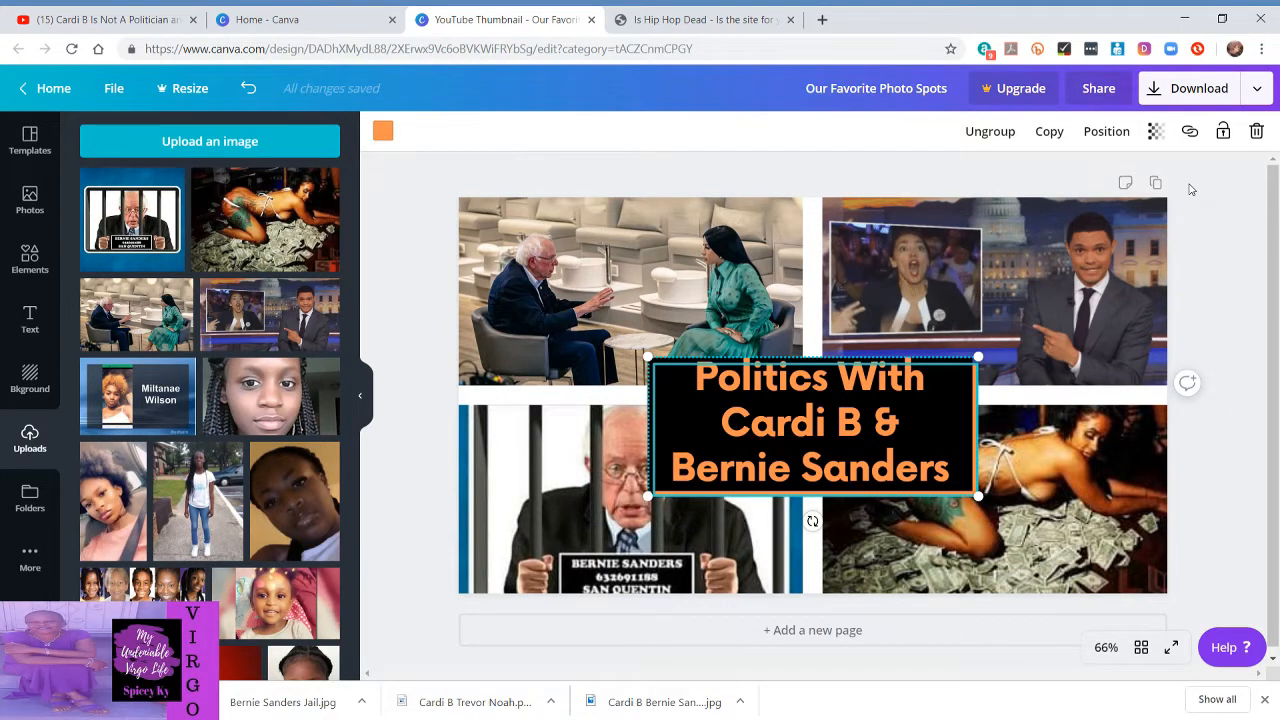
{"action": "left_click", "coordinate": [1191, 189]}
{"action": "left_click", "coordinate": [1187, 468]}
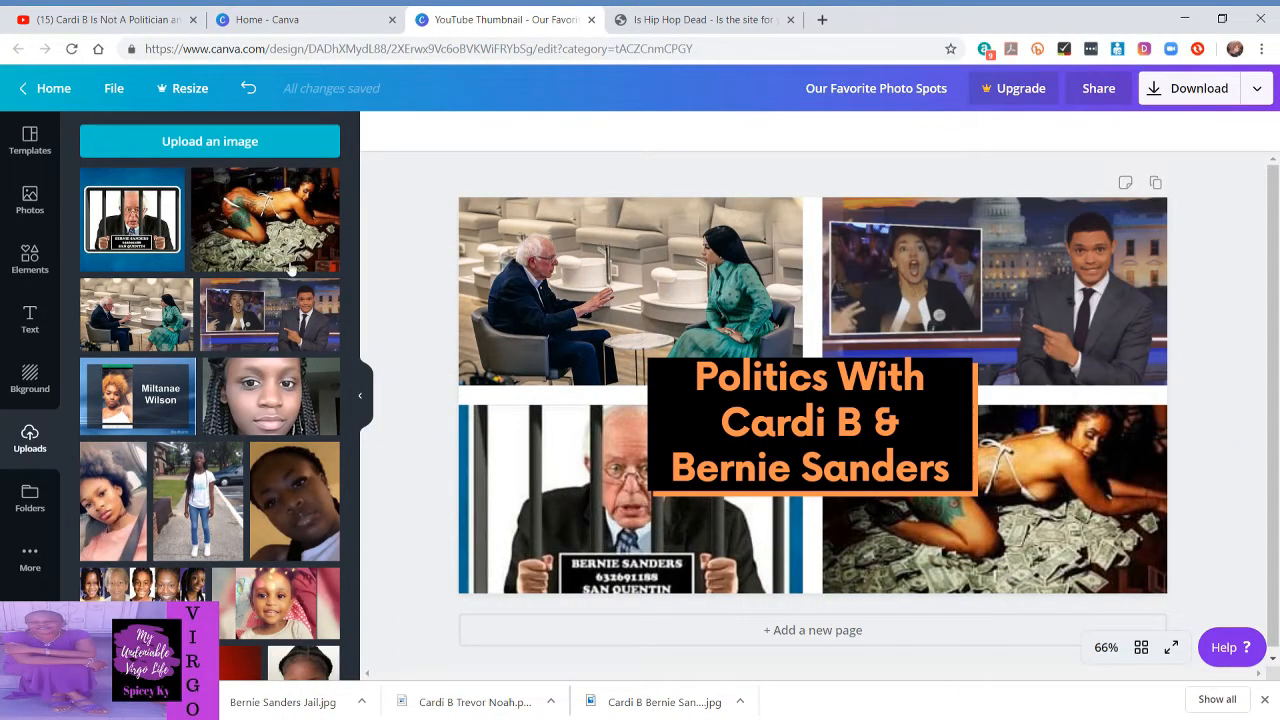
Set the page background behind the collage to a solid colour, using the same orange as the title text
{"action": "left_click", "coordinate": [37, 383]}
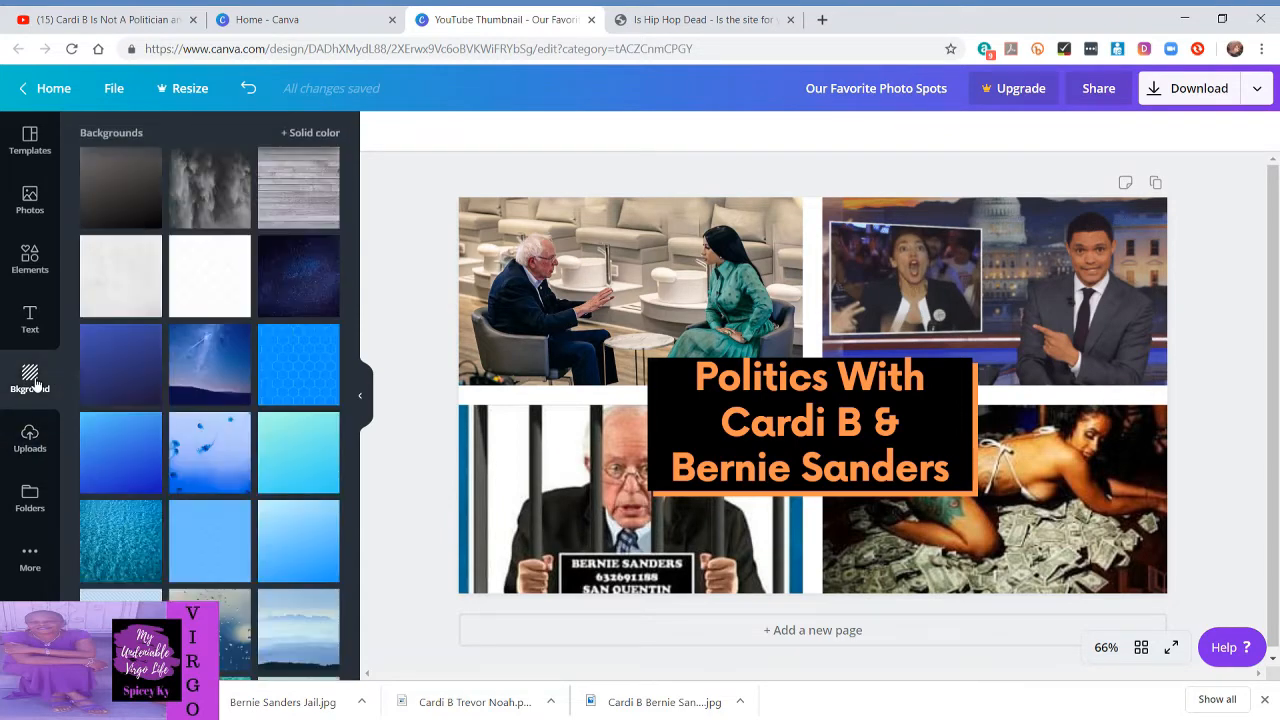
{"action": "scroll", "coordinate": [170, 393], "scroll_direction": "down", "scroll_amount": 12}
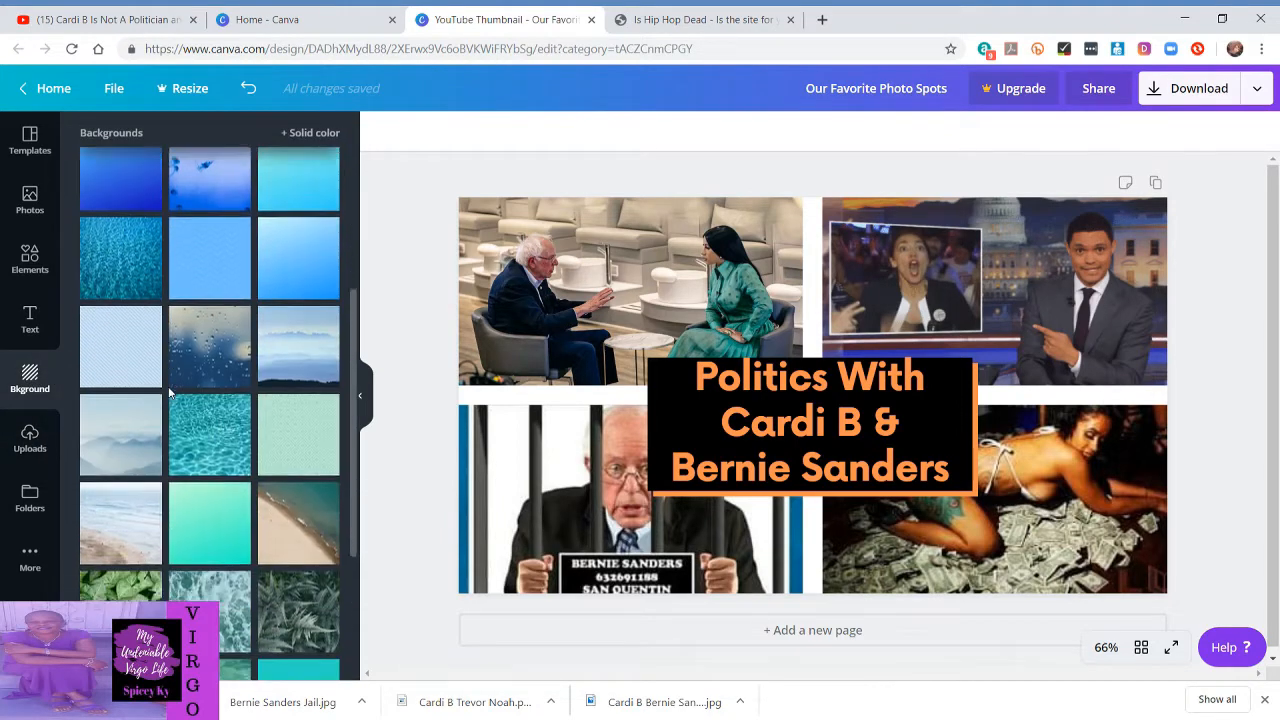
{"action": "scroll", "coordinate": [170, 393], "scroll_direction": "up", "scroll_amount": 15}
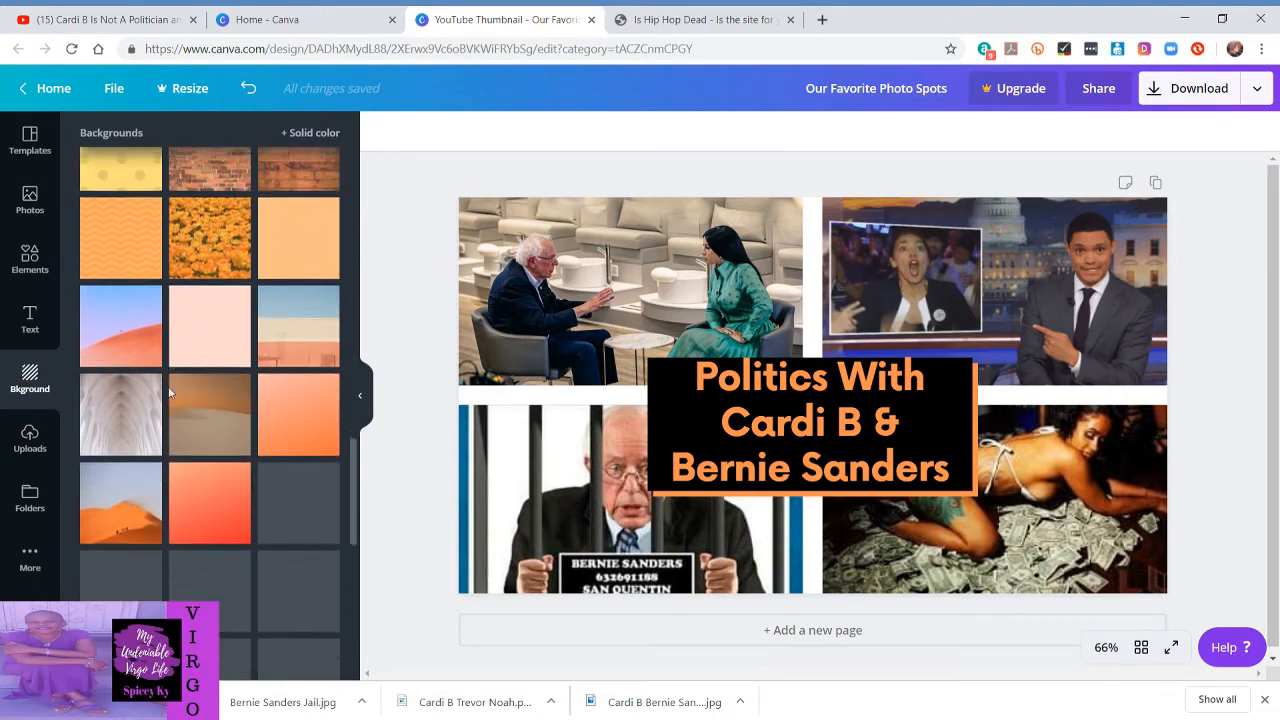
{"action": "left_click", "coordinate": [321, 135]}
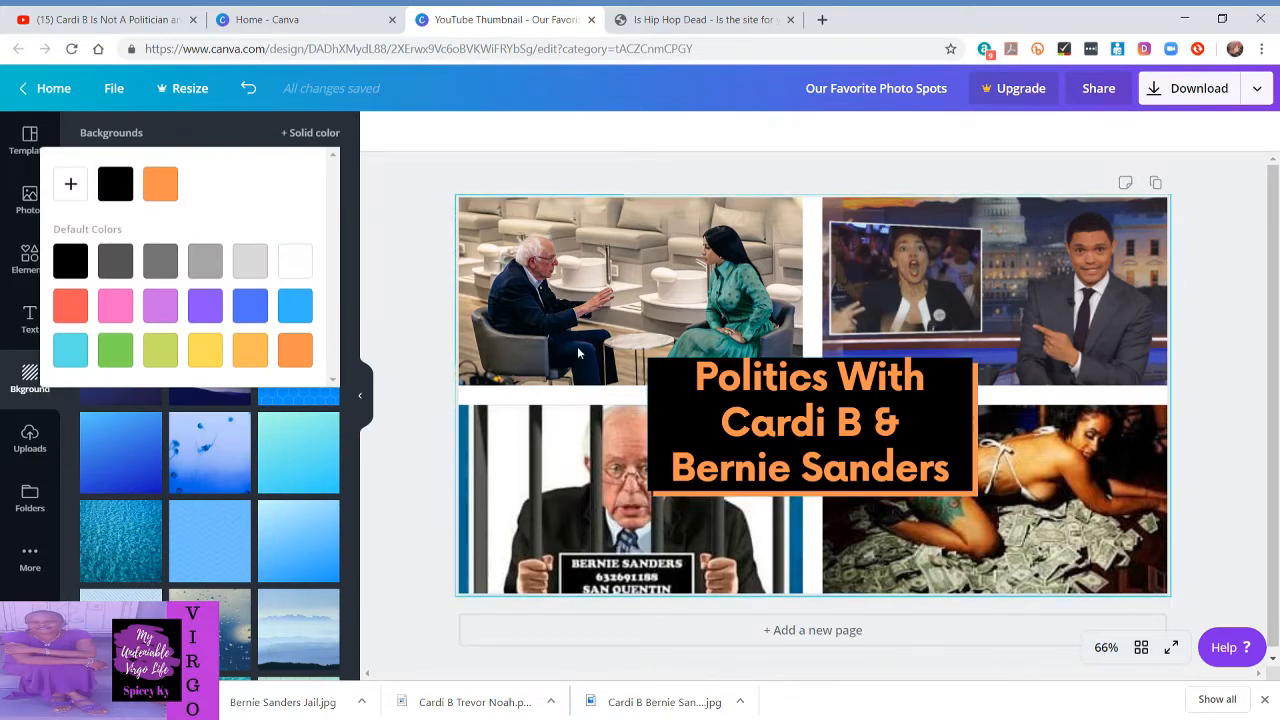
{"action": "left_click", "coordinate": [155, 190]}
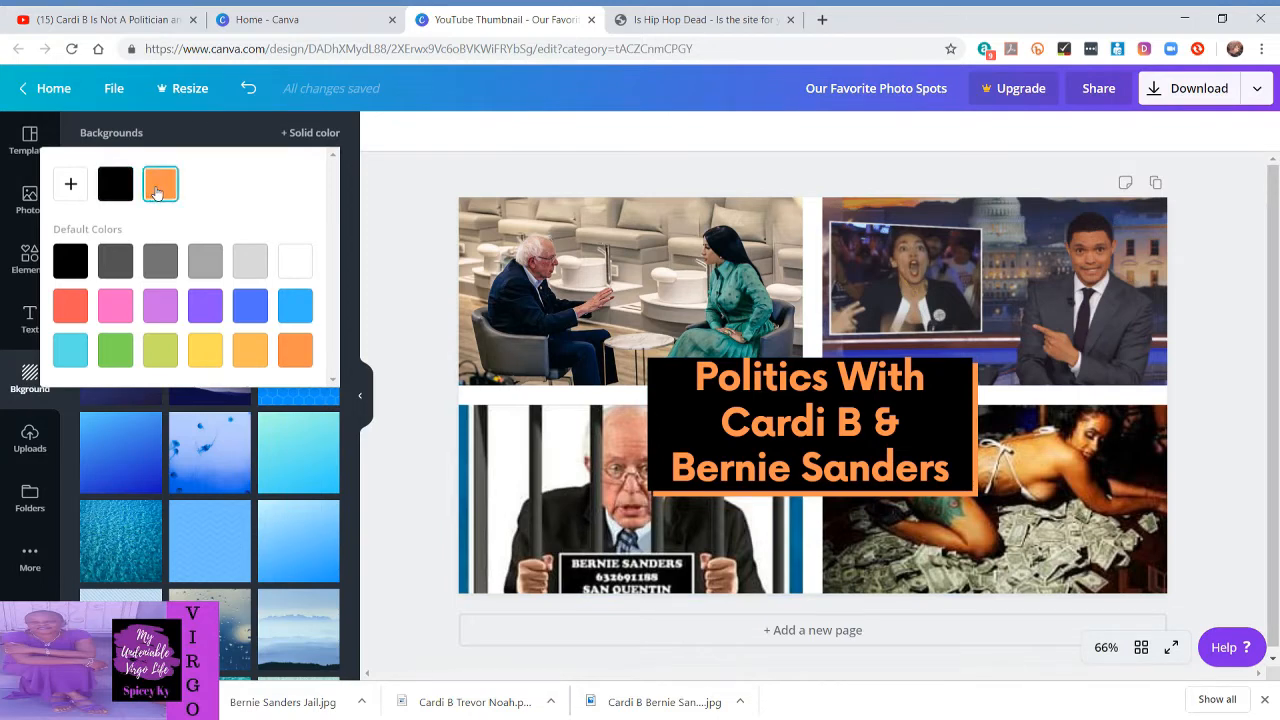
{"action": "left_click", "coordinate": [155, 190]}
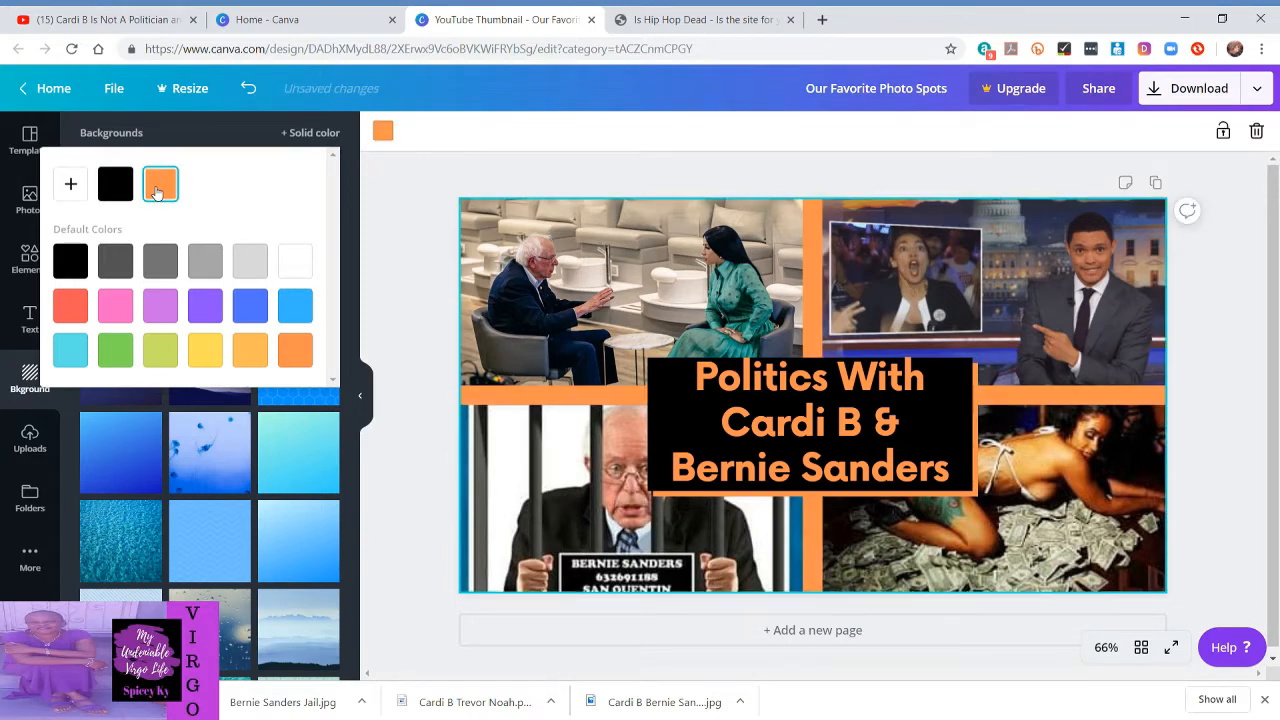
{"action": "left_click", "coordinate": [397, 265]}
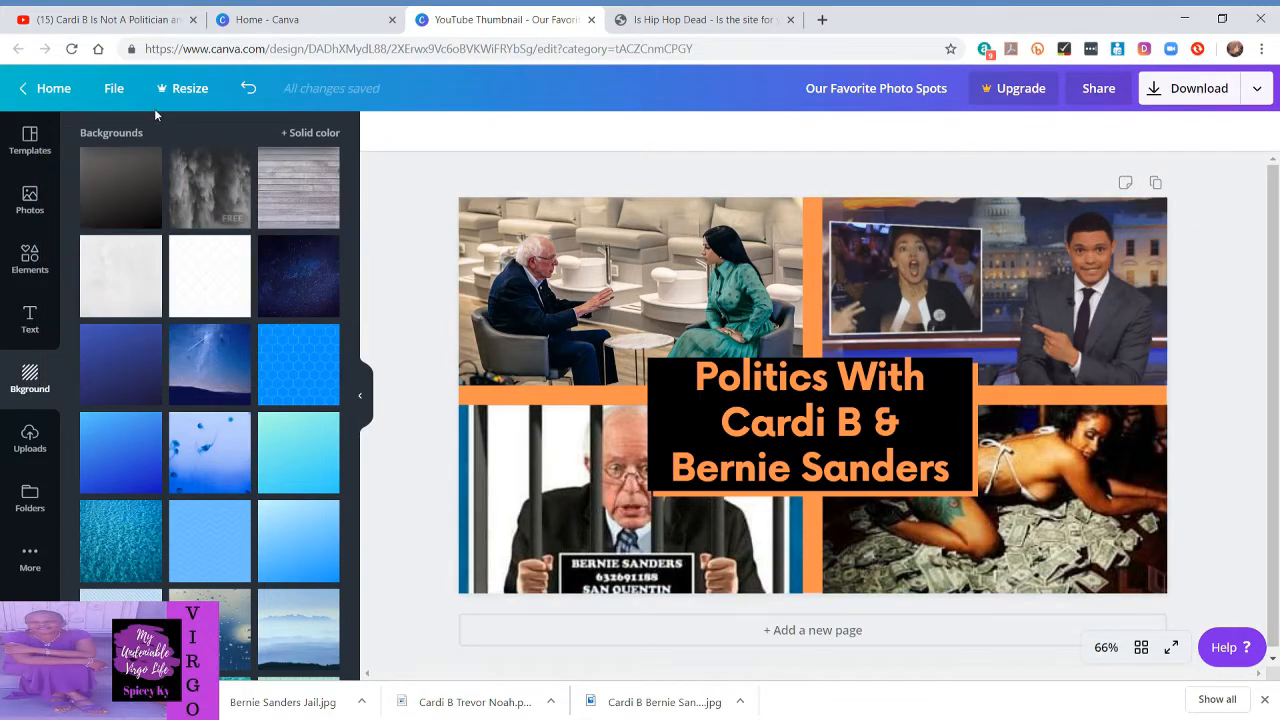
Try a solid black page background for comparison and switch it back to the title's orange
{"action": "left_click", "coordinate": [301, 135]}
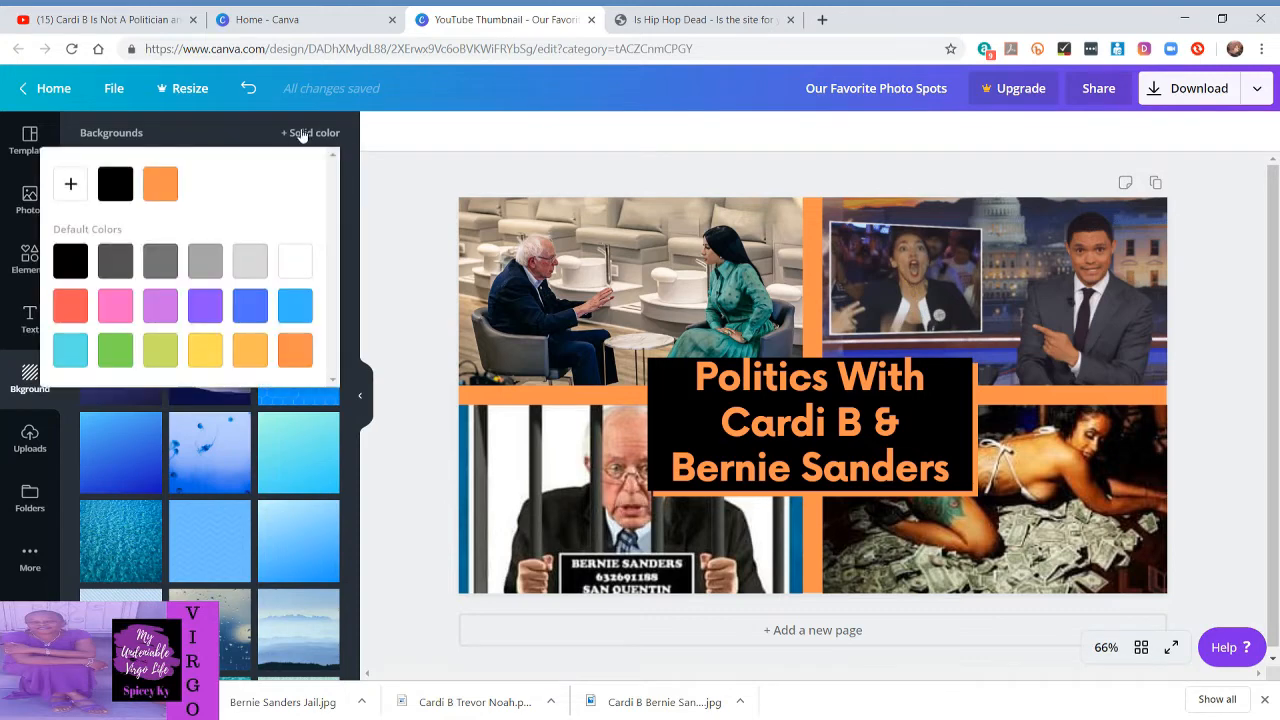
{"action": "left_click", "coordinate": [113, 195]}
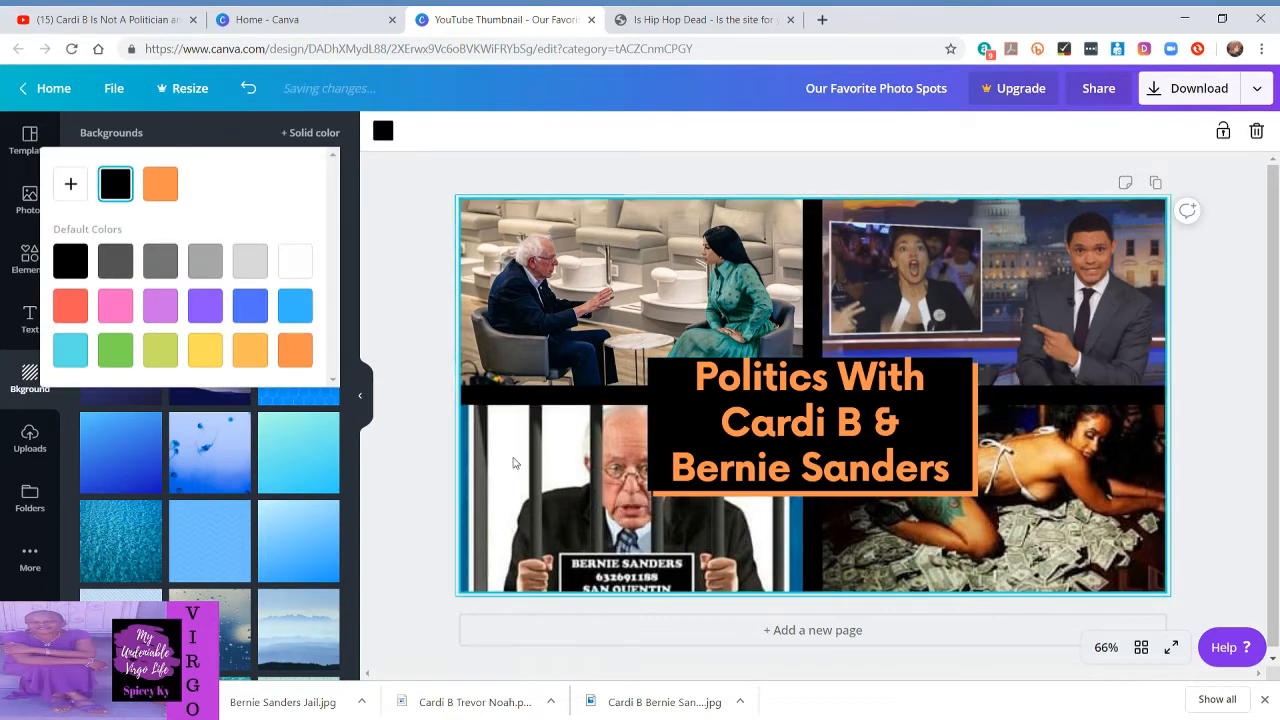
{"action": "left_click", "coordinate": [157, 189]}
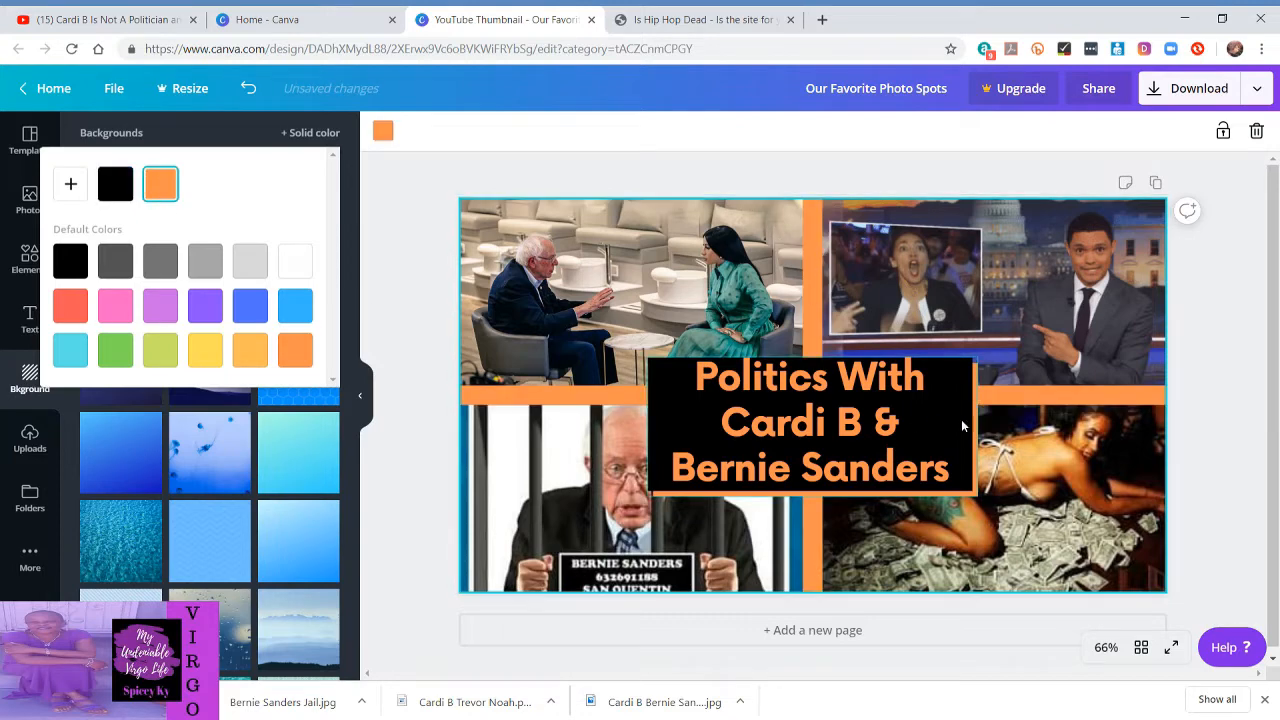
{"action": "left_click", "coordinate": [408, 338]}
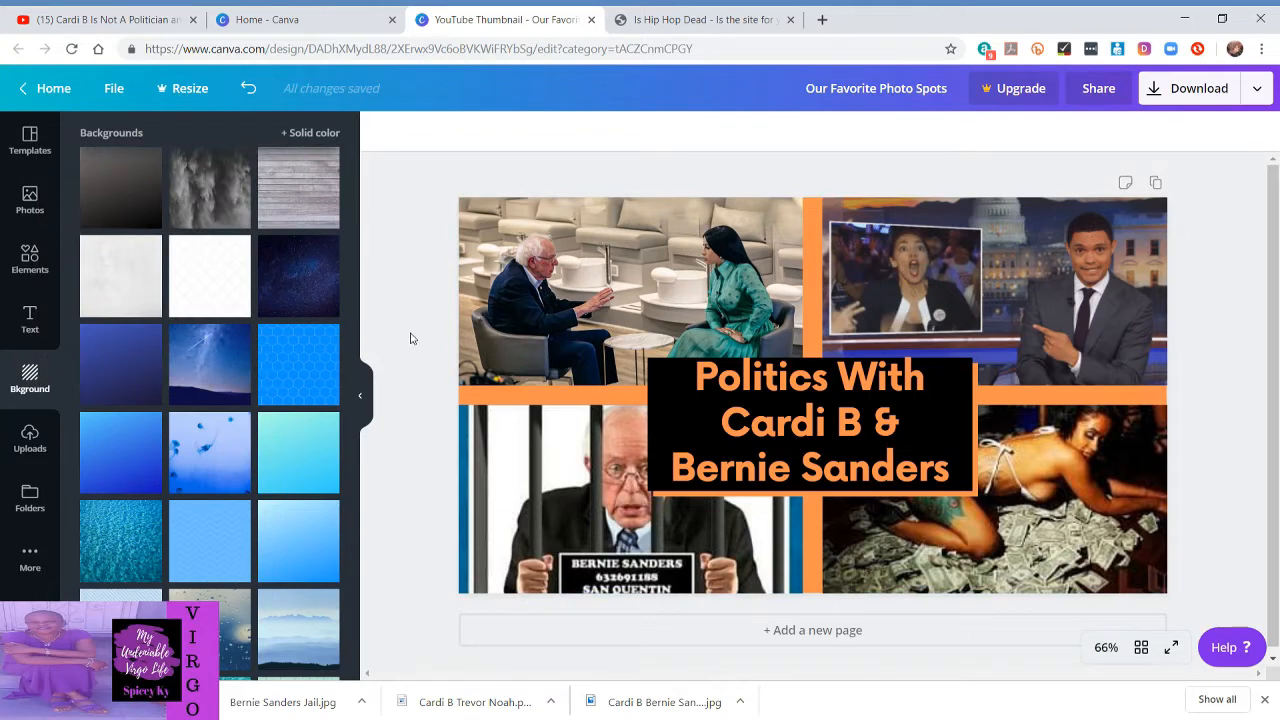
Search the elements library for "arrow" and browse the available arrow graphics
{"action": "left_click", "coordinate": [30, 260]}
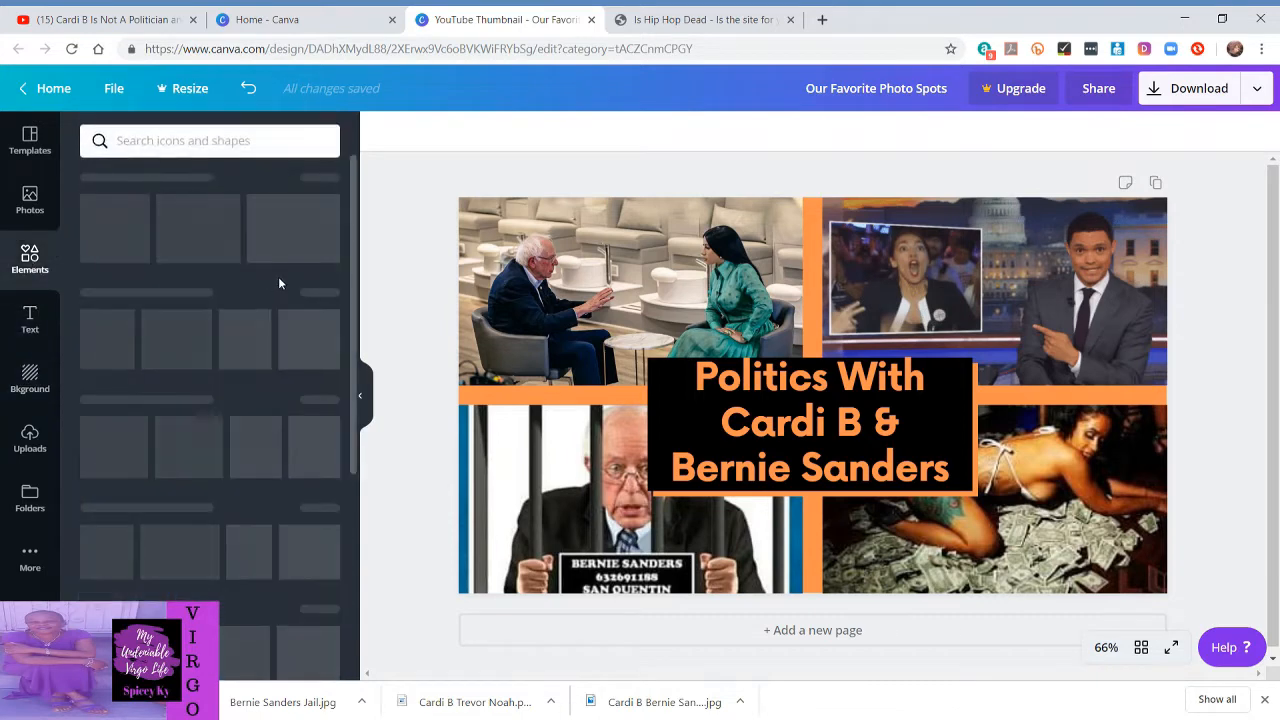
{"action": "left_click", "coordinate": [218, 141]}
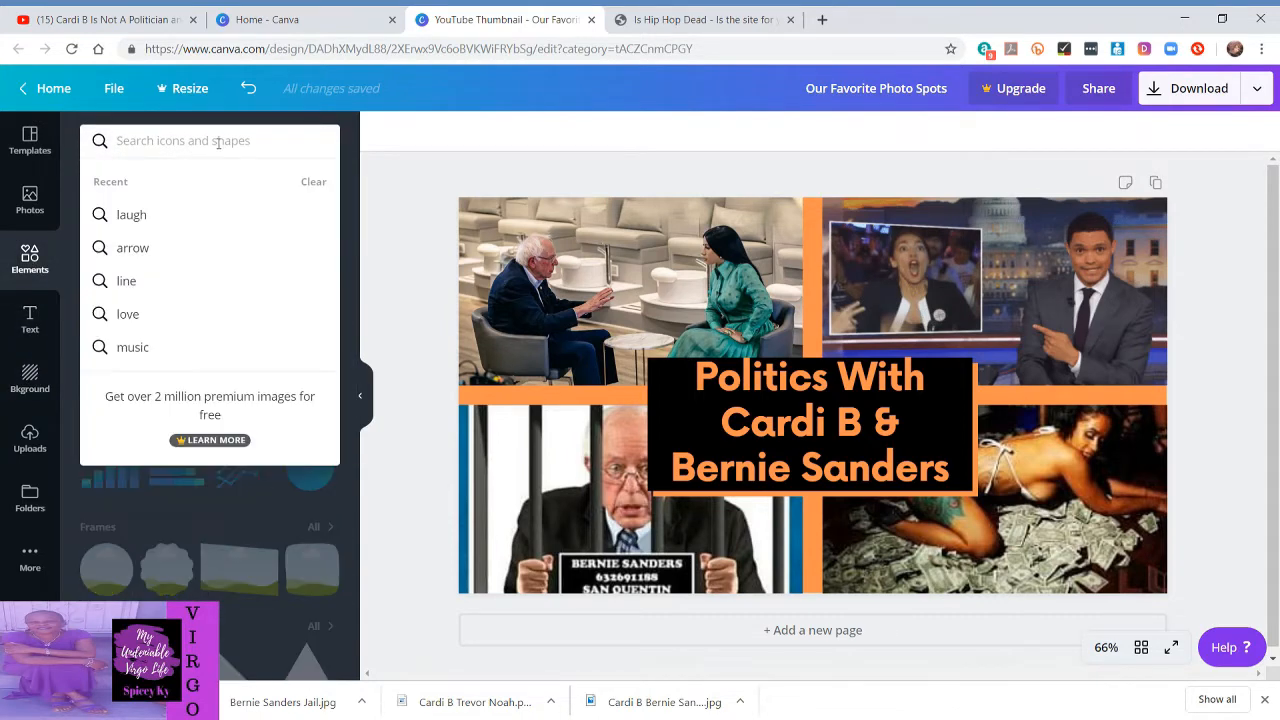
{"action": "type", "text": "arrow"}
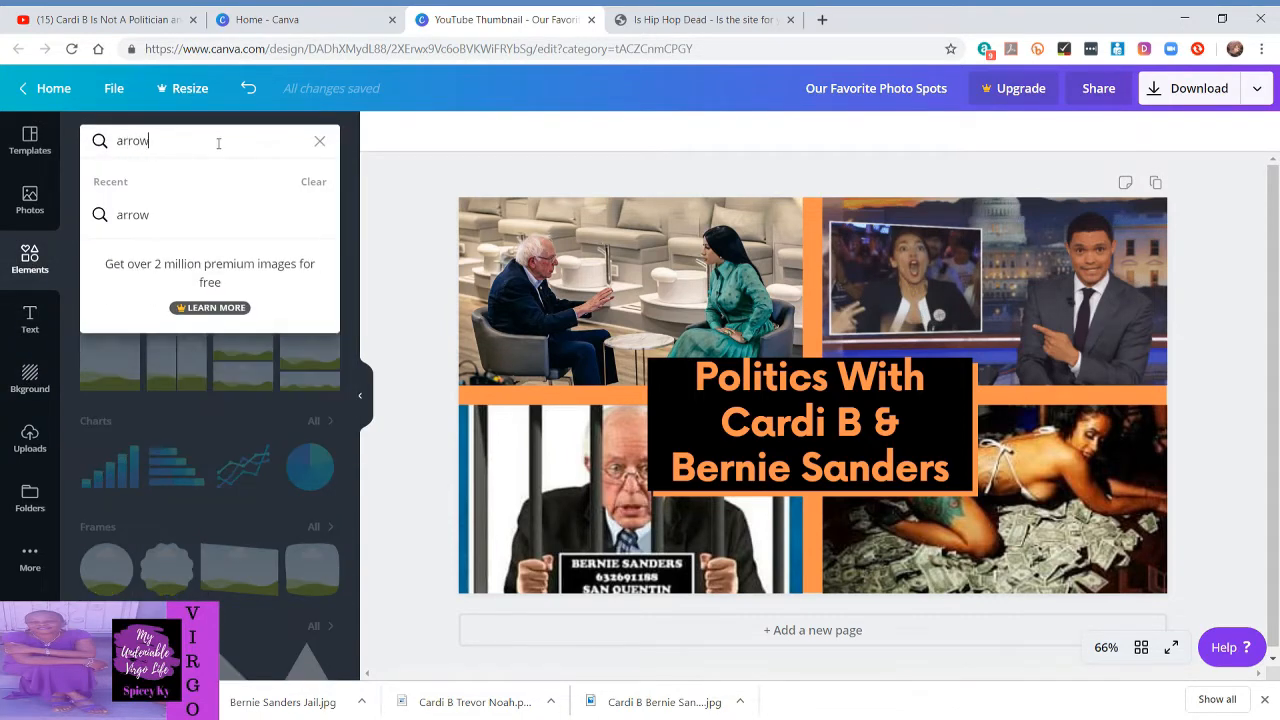
{"action": "key", "text": "Return"}
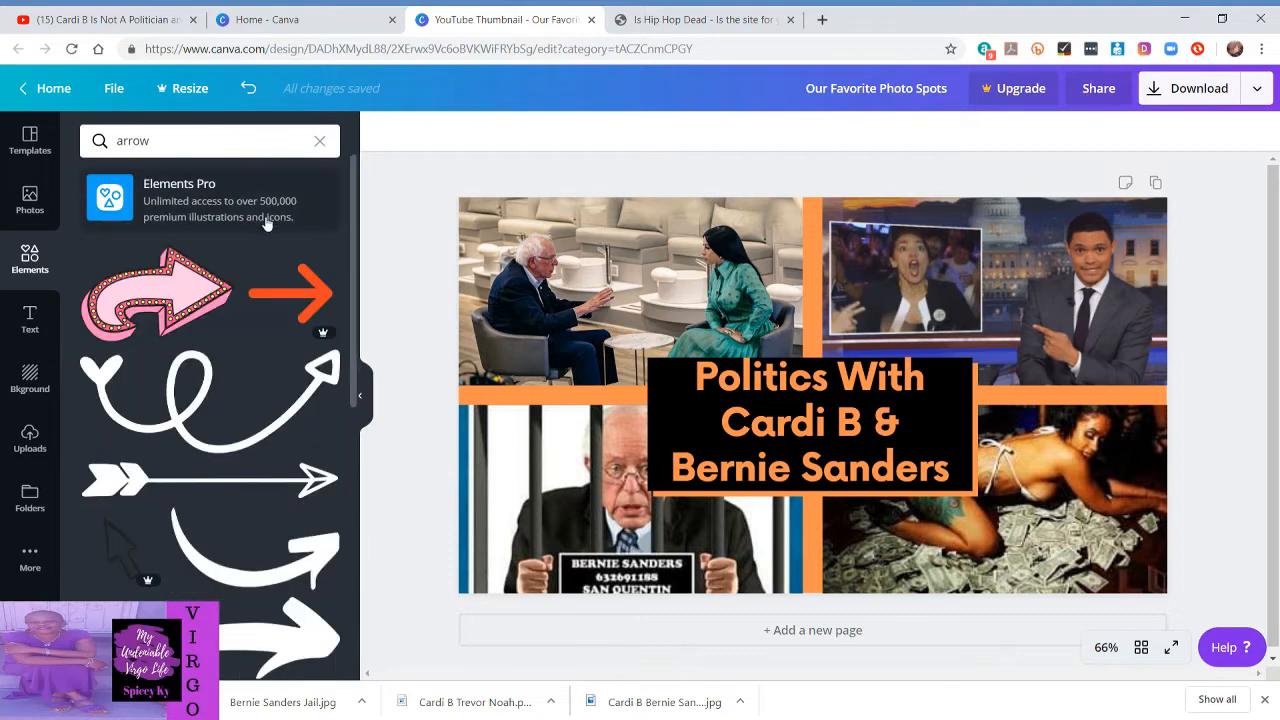
{"action": "scroll", "coordinate": [226, 349], "scroll_direction": "down", "scroll_amount": 2}
{"action": "scroll", "coordinate": [226, 349], "scroll_direction": "down", "scroll_amount": 6}
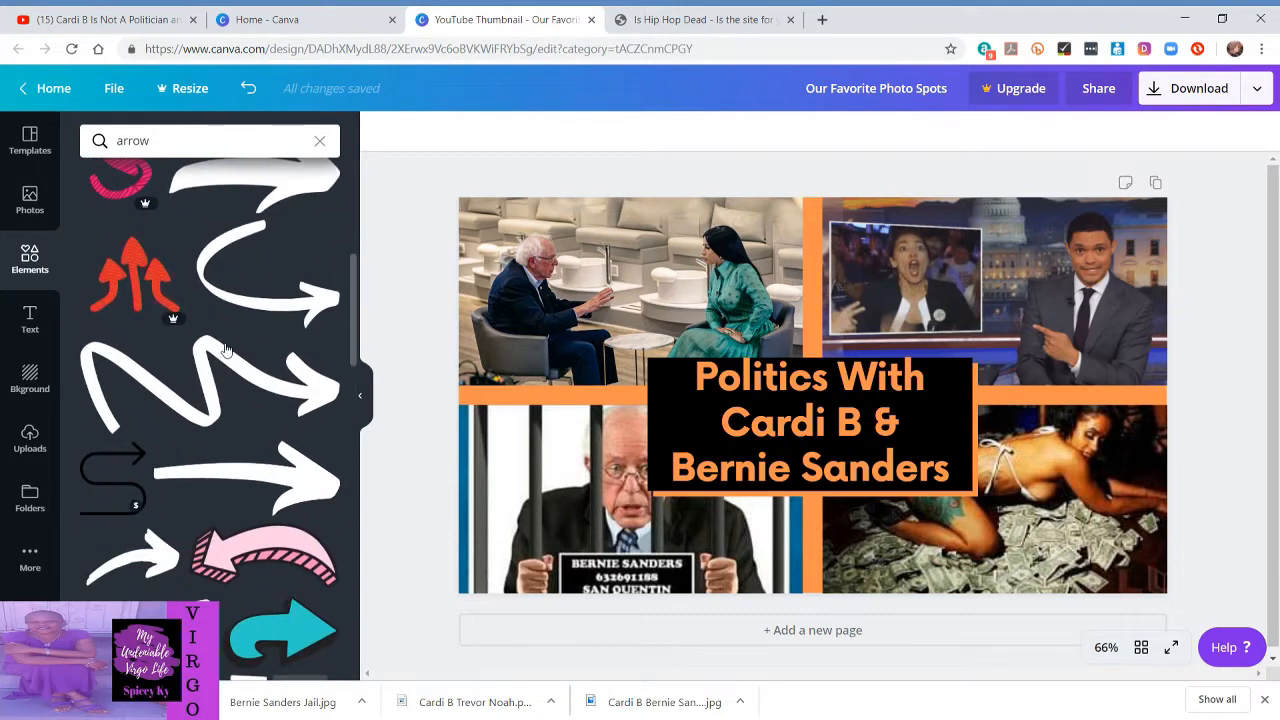
{"action": "scroll", "coordinate": [226, 349], "scroll_direction": "down", "scroll_amount": 8}
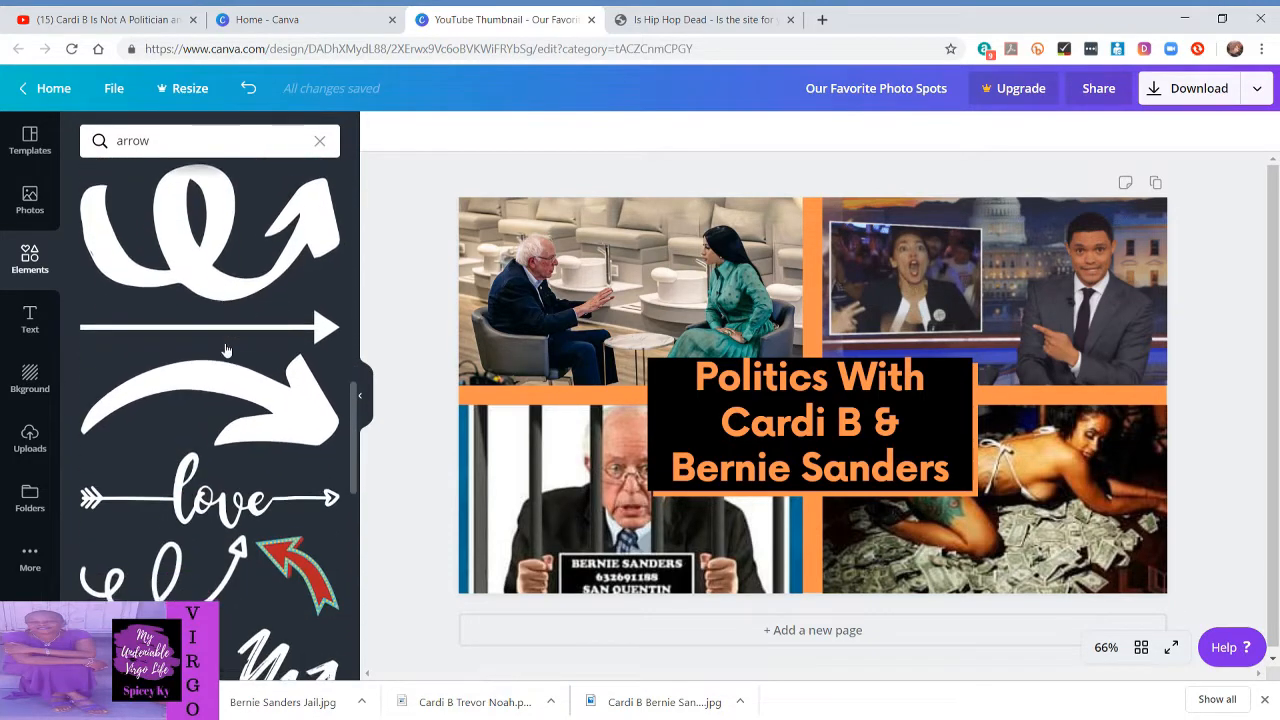
{"action": "scroll", "coordinate": [225, 345], "scroll_direction": "down", "scroll_amount": 5}
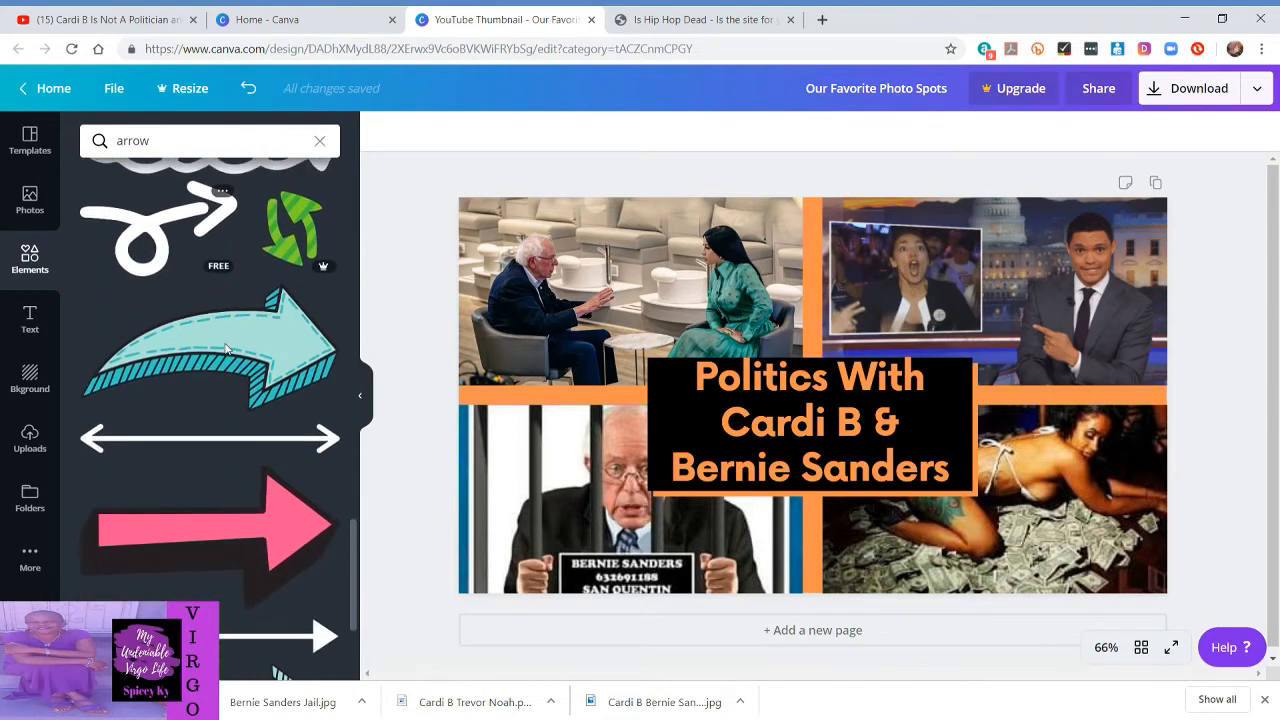
{"action": "scroll", "coordinate": [226, 349], "scroll_direction": "up", "scroll_amount": 2}
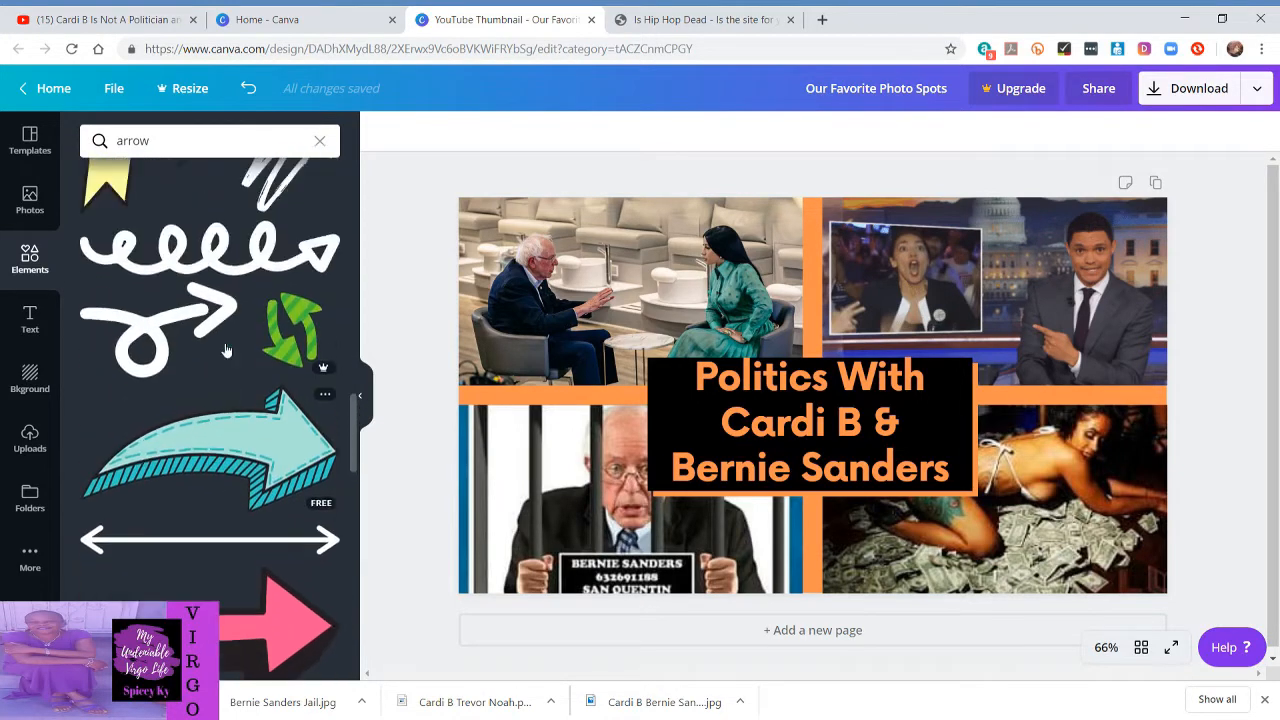
Try adding the free white looped arrow to the thumbnail and undo the insertion
{"action": "left_click", "coordinate": [146, 335]}
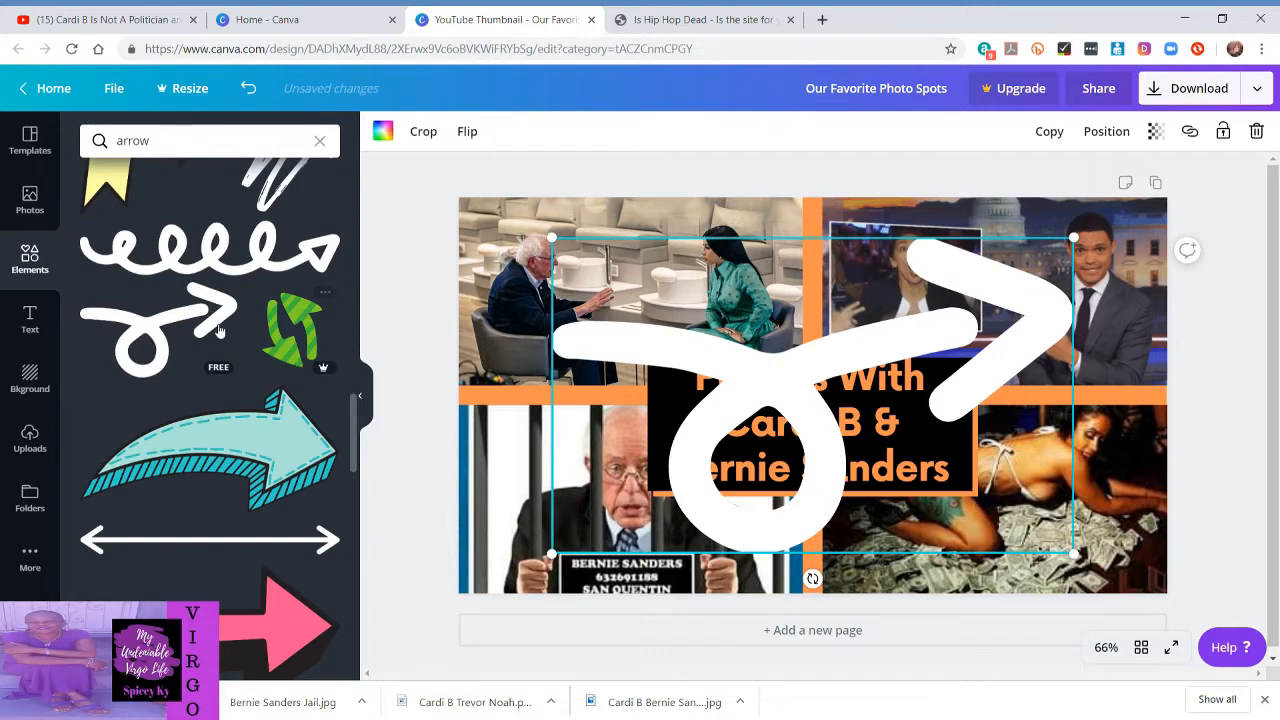
{"action": "scroll", "coordinate": [184, 369], "scroll_direction": "down", "scroll_amount": 1}
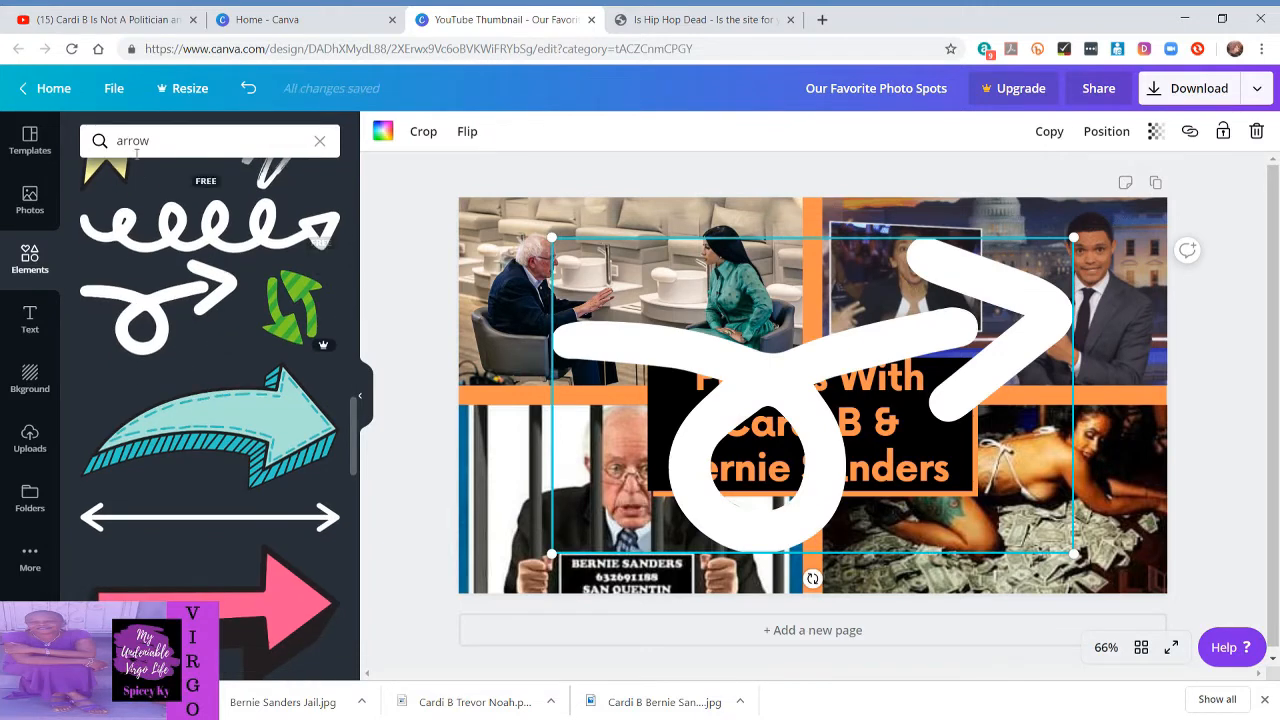
{"action": "left_click", "coordinate": [248, 89]}
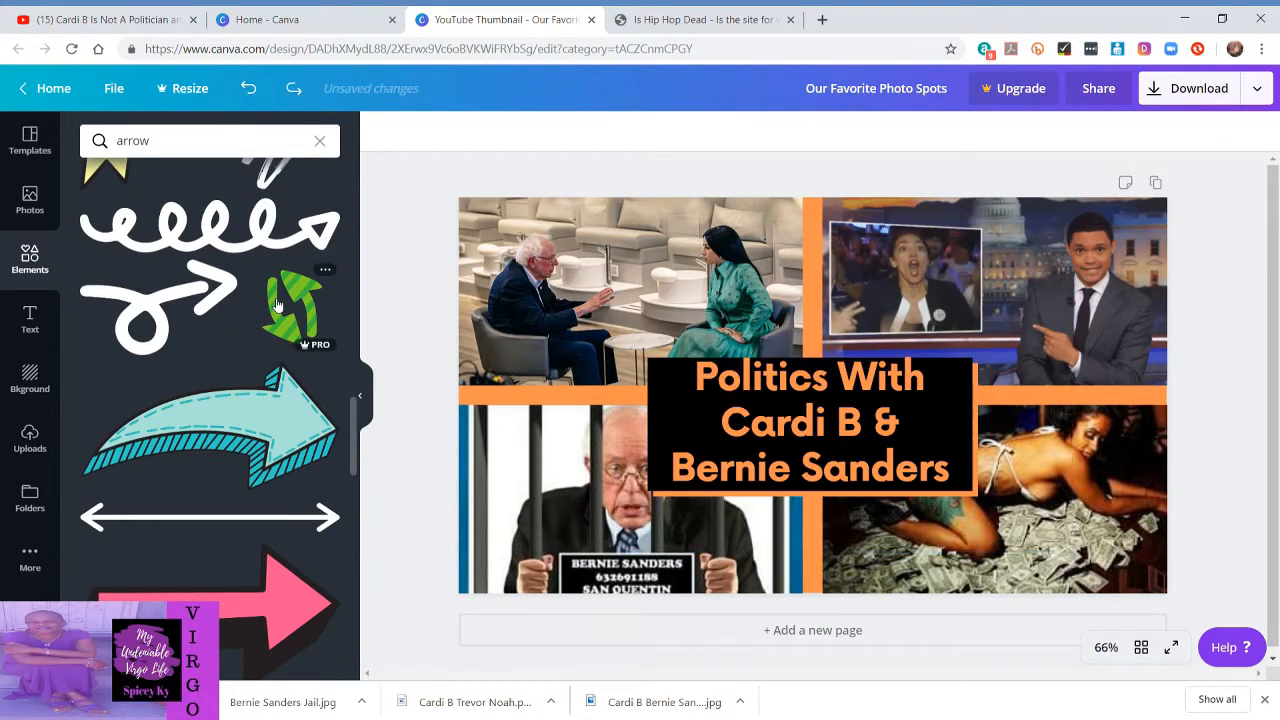
Examine the arrow graphics for their free, Pro and paid labels
{"action": "scroll", "coordinate": [238, 305], "scroll_direction": "up", "scroll_amount": 10}
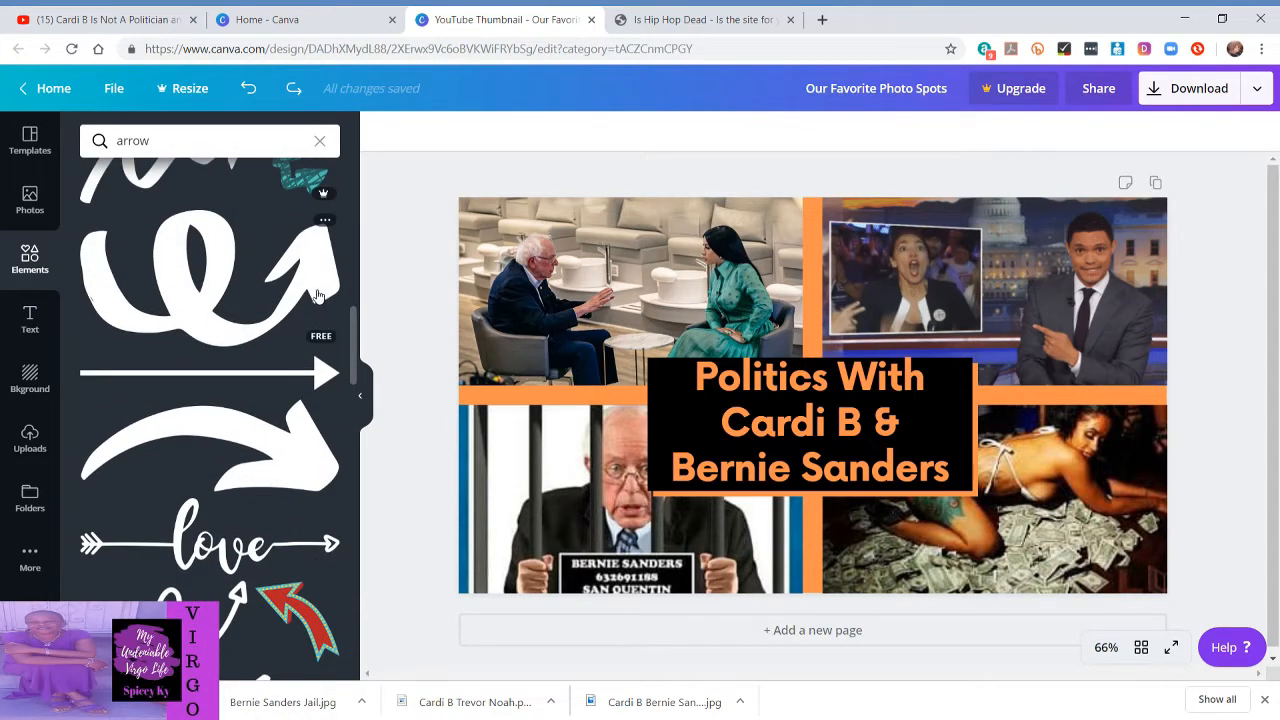
{"action": "scroll", "coordinate": [320, 350], "scroll_direction": "up", "scroll_amount": 3}
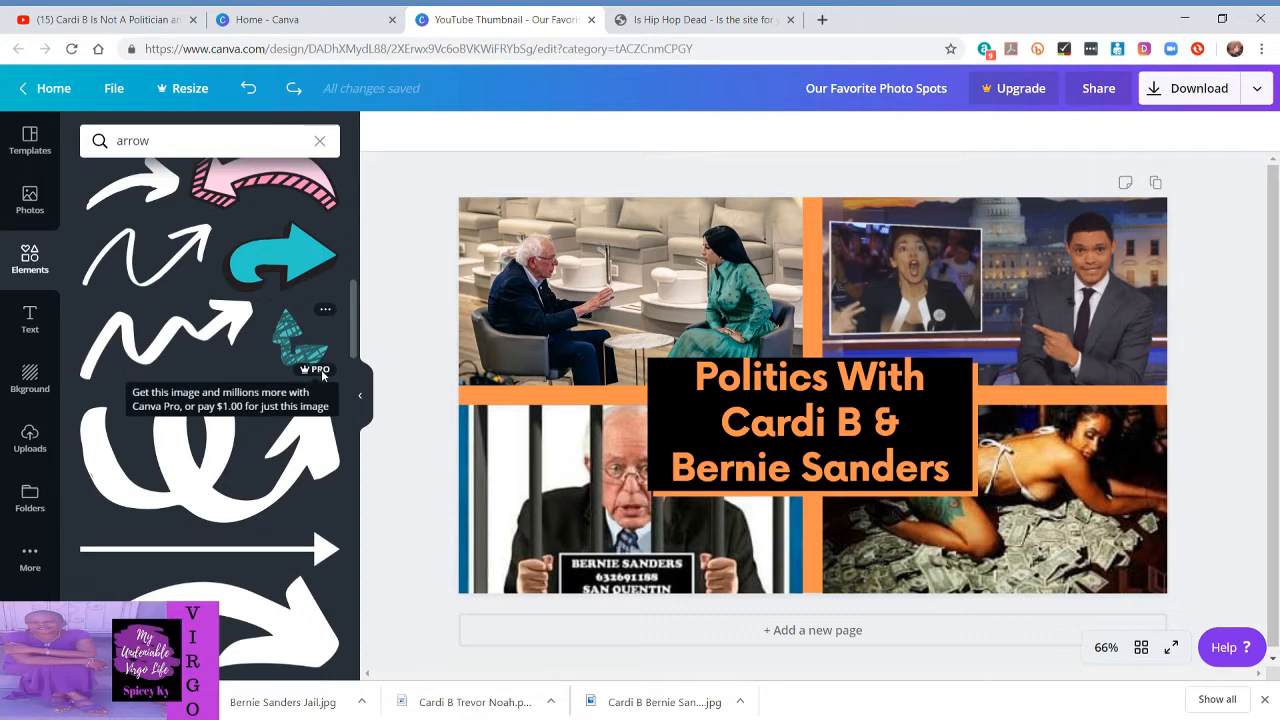
{"action": "scroll", "coordinate": [303, 458], "scroll_direction": "up", "scroll_amount": 3}
{"action": "scroll", "coordinate": [303, 458], "scroll_direction": "up", "scroll_amount": 5}
{"action": "scroll", "coordinate": [300, 435], "scroll_direction": "down", "scroll_amount": 2}
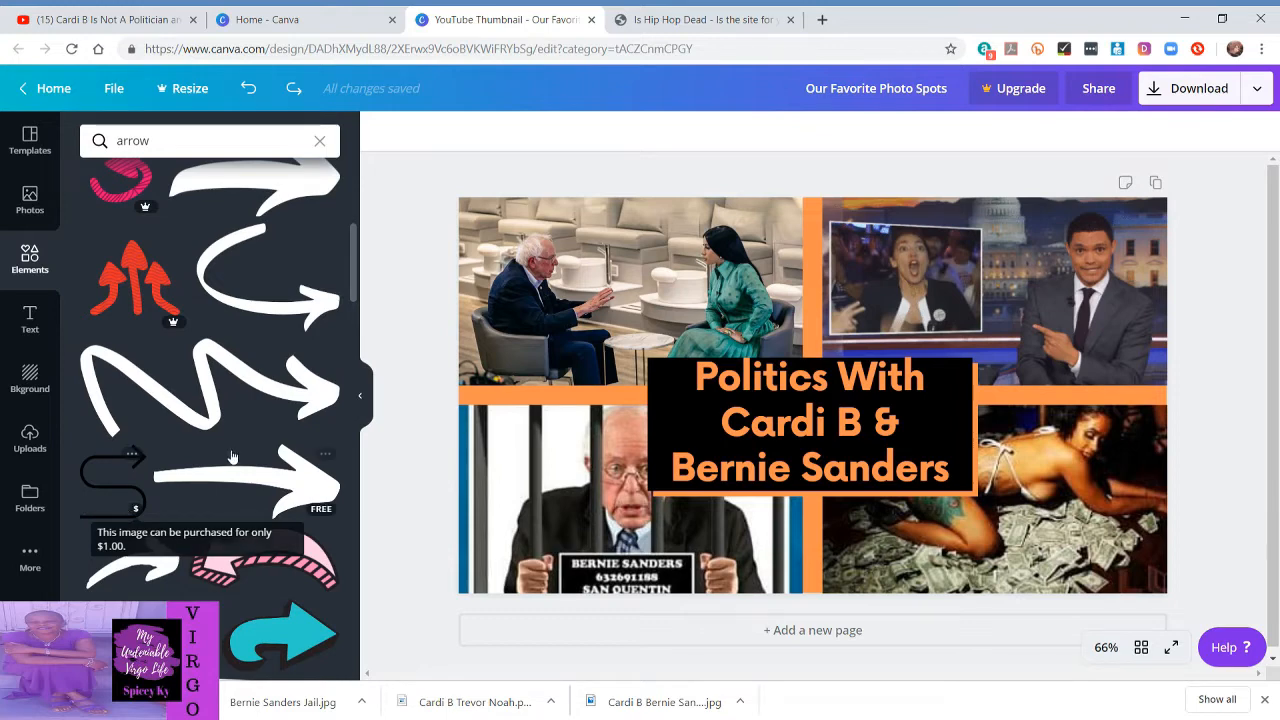
{"action": "scroll", "coordinate": [253, 440], "scroll_direction": "down", "scroll_amount": 3}
{"action": "scroll", "coordinate": [253, 447], "scroll_direction": "down", "scroll_amount": 10}
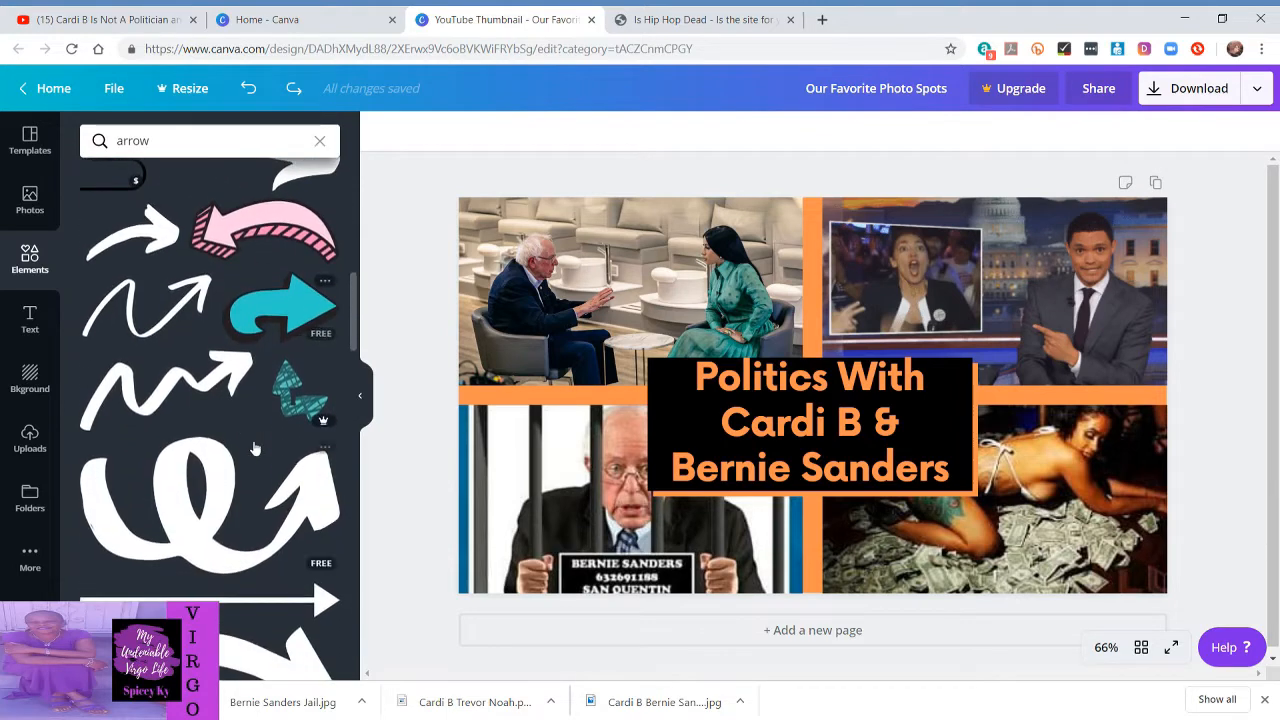
{"action": "scroll", "coordinate": [253, 447], "scroll_direction": "down", "scroll_amount": 1}
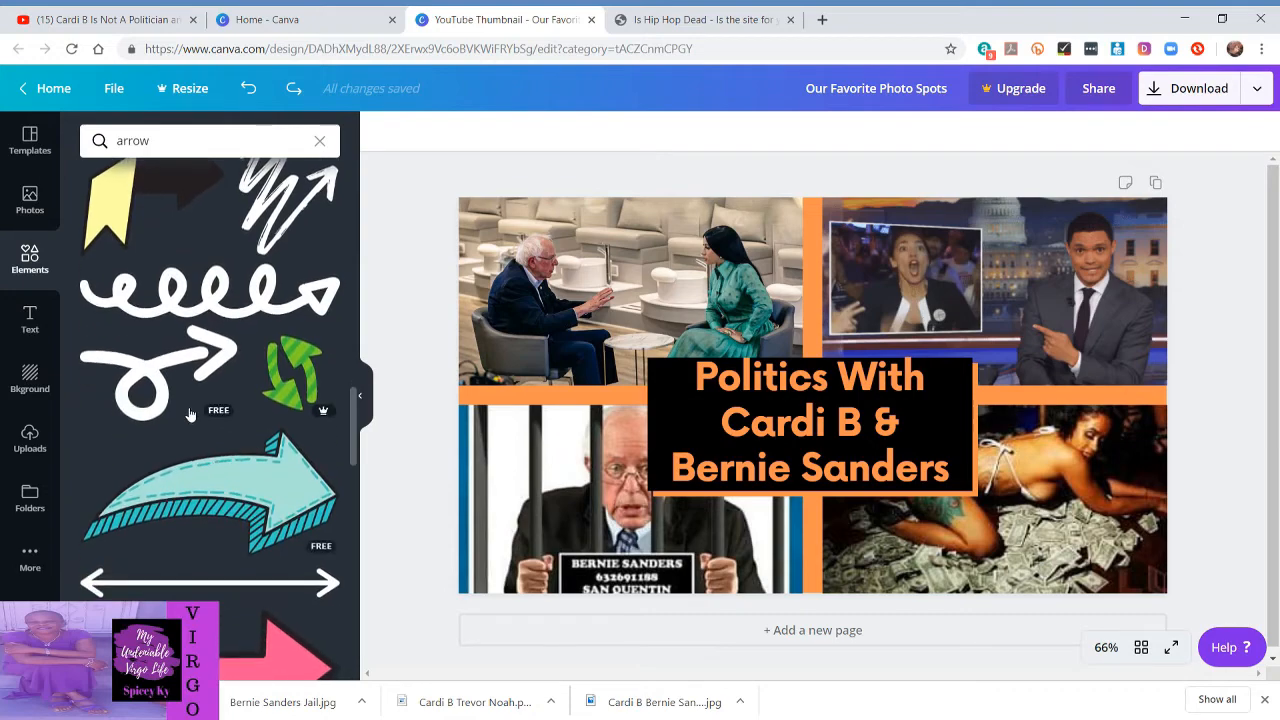
Add the free white looped arrow, shrink it, and place it between Bernie Sanders and Cardi B in their seated conversation photo
{"action": "left_click", "coordinate": [166, 368]}
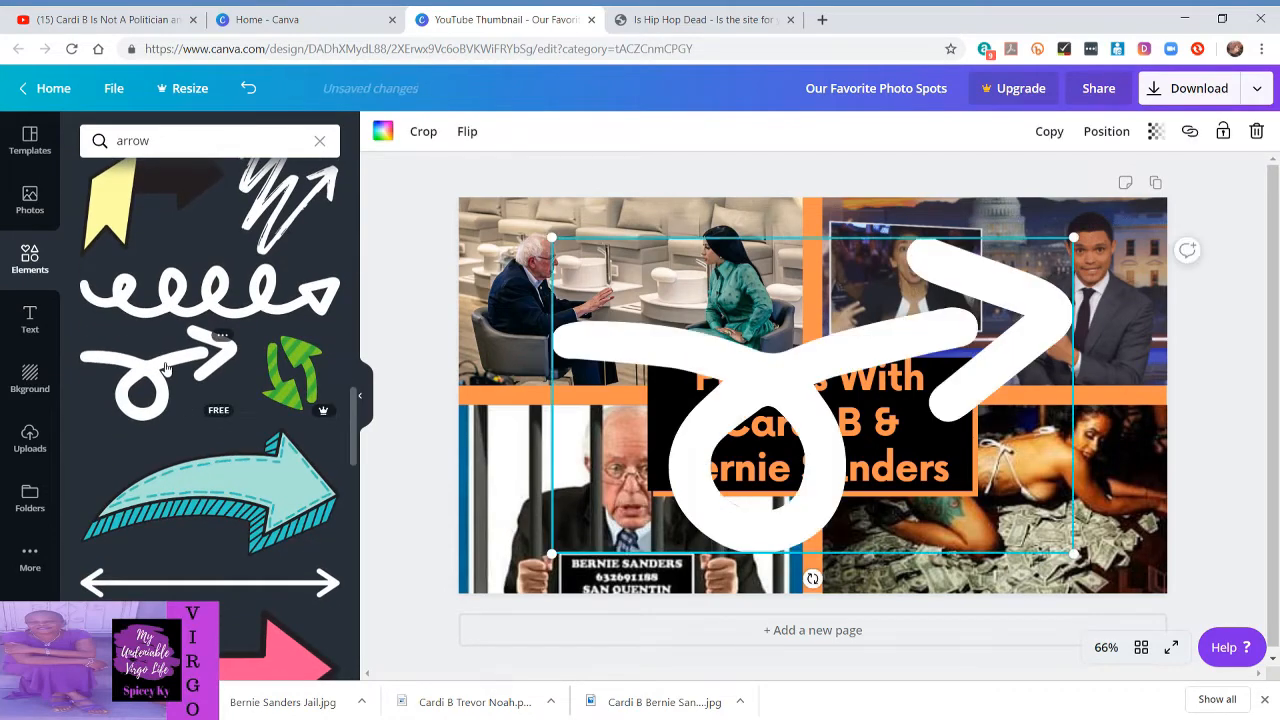
{"action": "left_click_drag", "start_coordinate": [553, 240], "coordinate": [611, 270]}
{"action": "left_click_drag", "start_coordinate": [676, 305], "coordinate": [698, 314]}
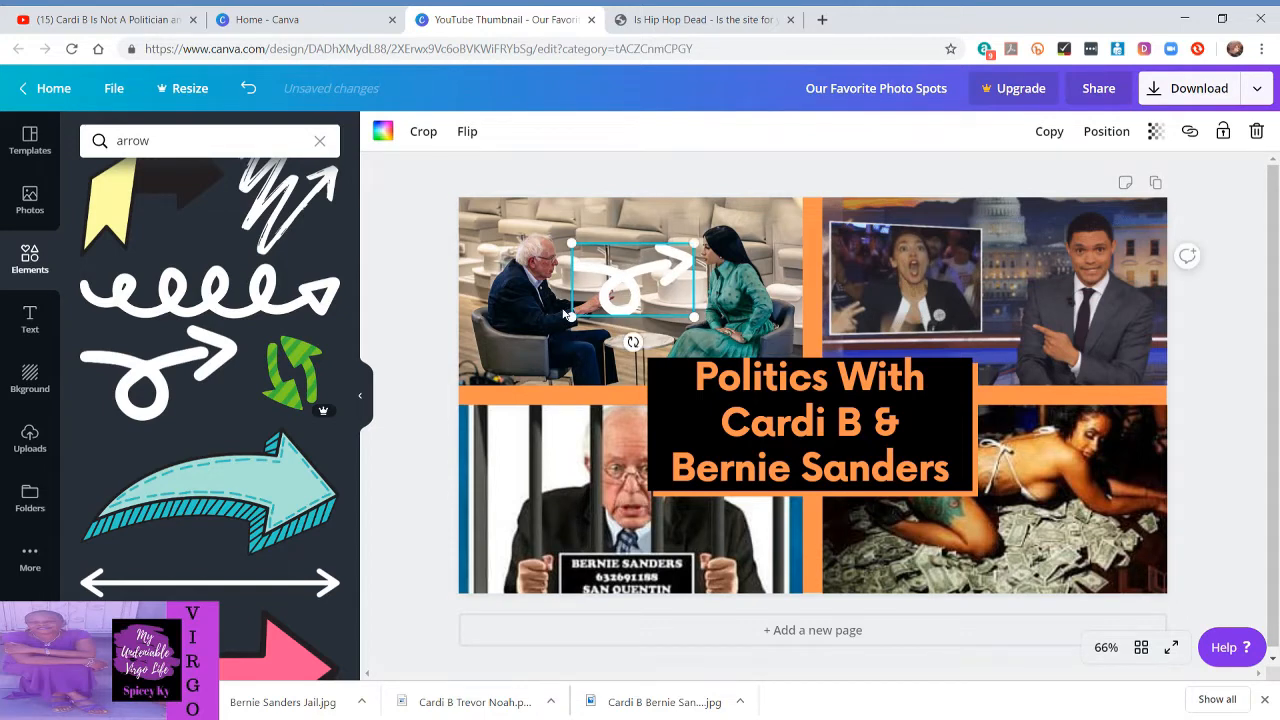
{"action": "left_click_drag", "start_coordinate": [577, 316], "coordinate": [569, 320]}
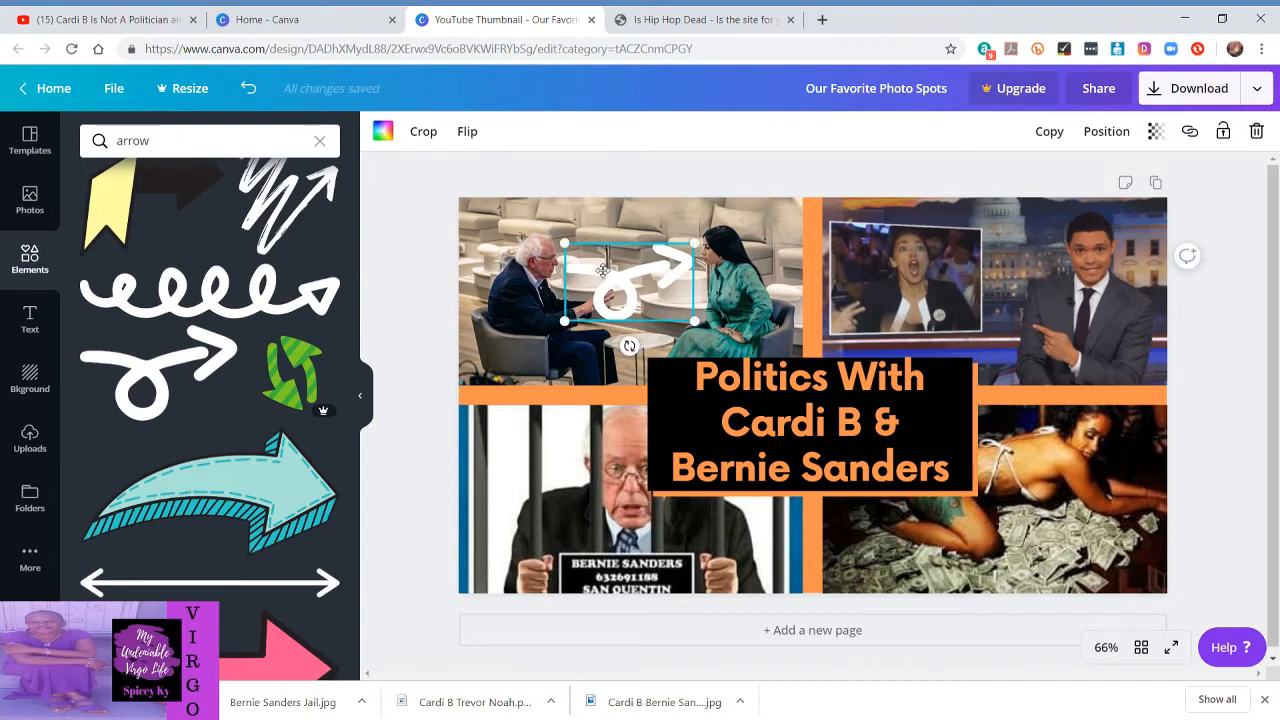
{"action": "left_click_drag", "start_coordinate": [603, 273], "coordinate": [603, 265]}
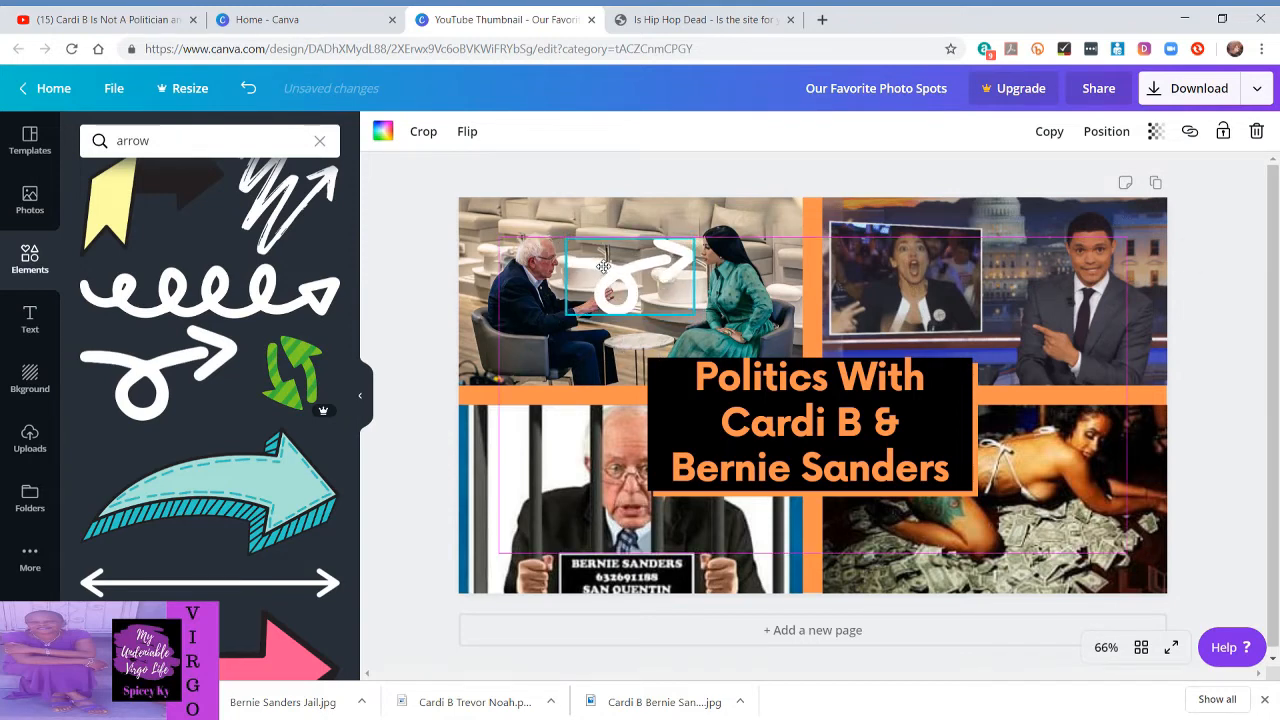
{"action": "left_click_drag", "start_coordinate": [603, 265], "coordinate": [603, 265]}
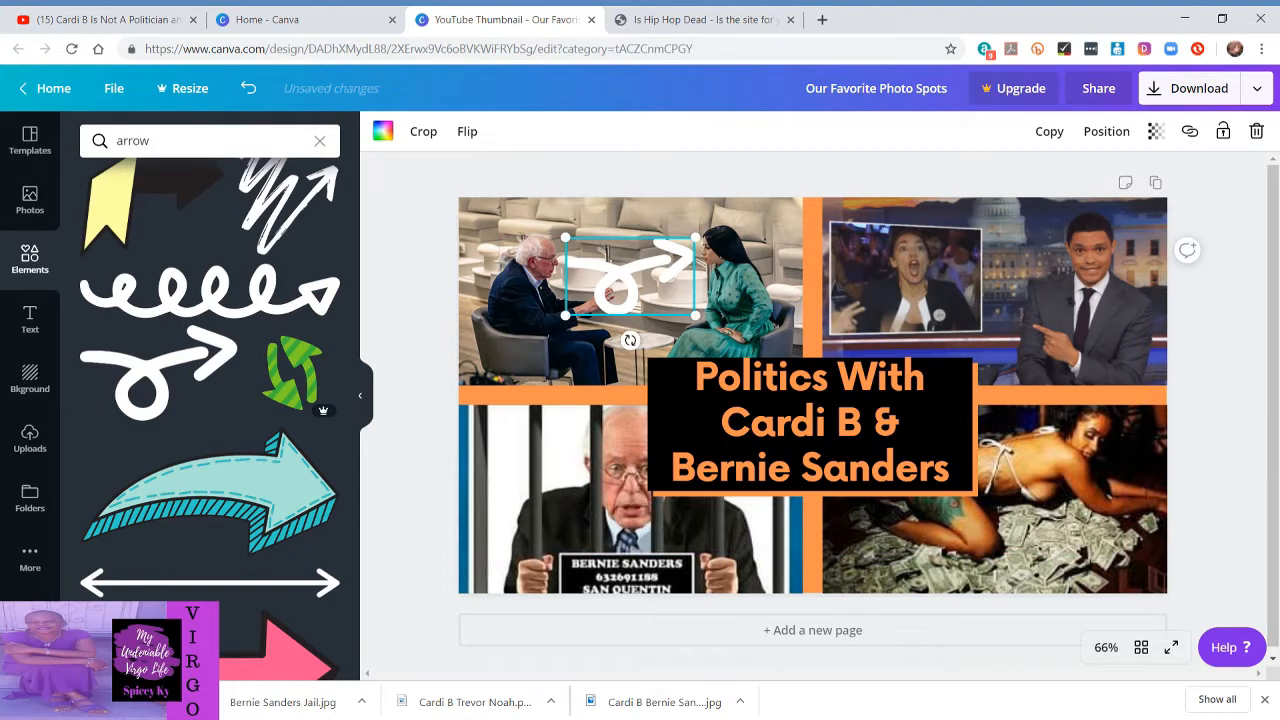
Recolor the looped arrow black
{"action": "left_click", "coordinate": [387, 140]}
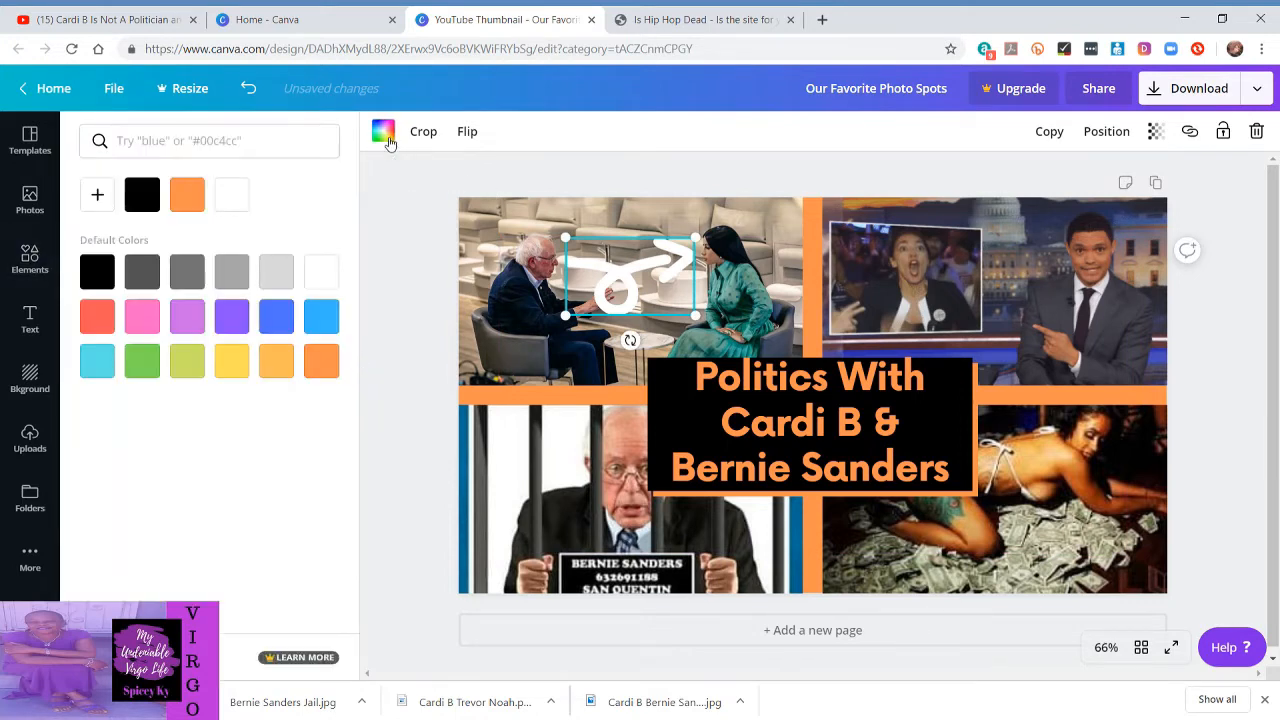
{"action": "left_click", "coordinate": [92, 280]}
{"action": "left_click", "coordinate": [397, 238]}
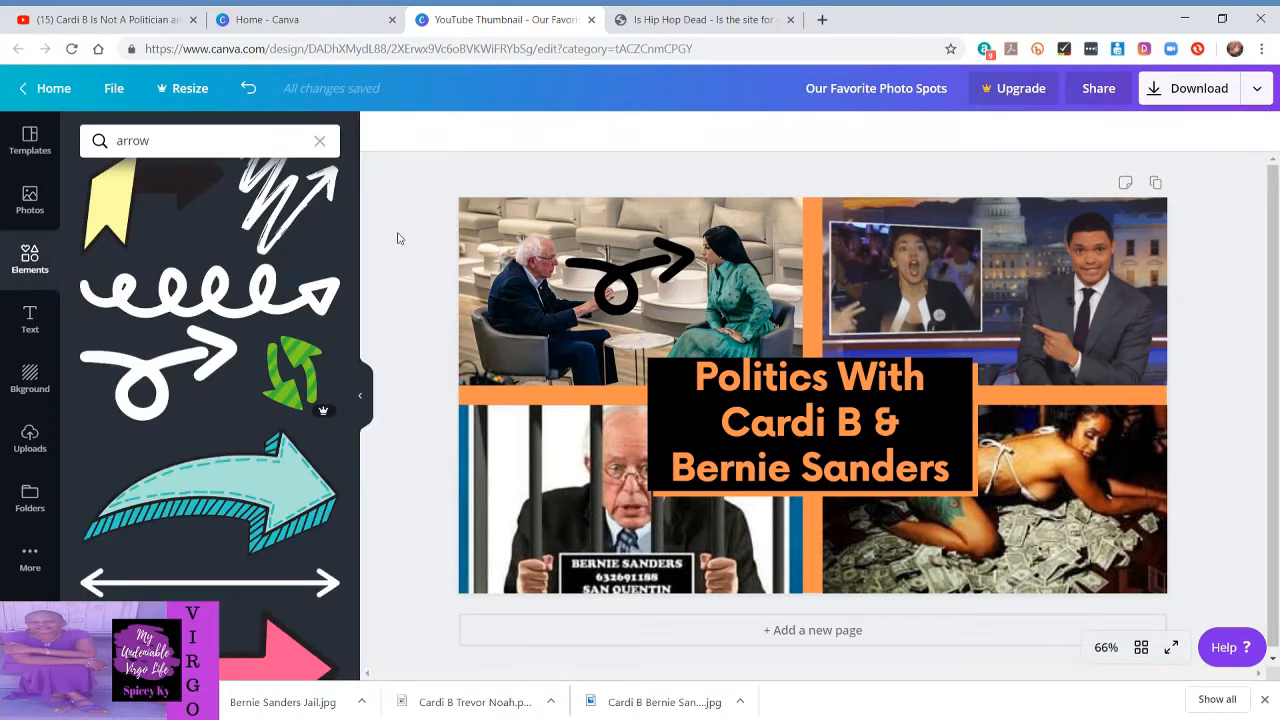
Search the elements library for "laugh"
{"action": "left_click", "coordinate": [238, 149]}
{"action": "double_click", "coordinate": [238, 149]}
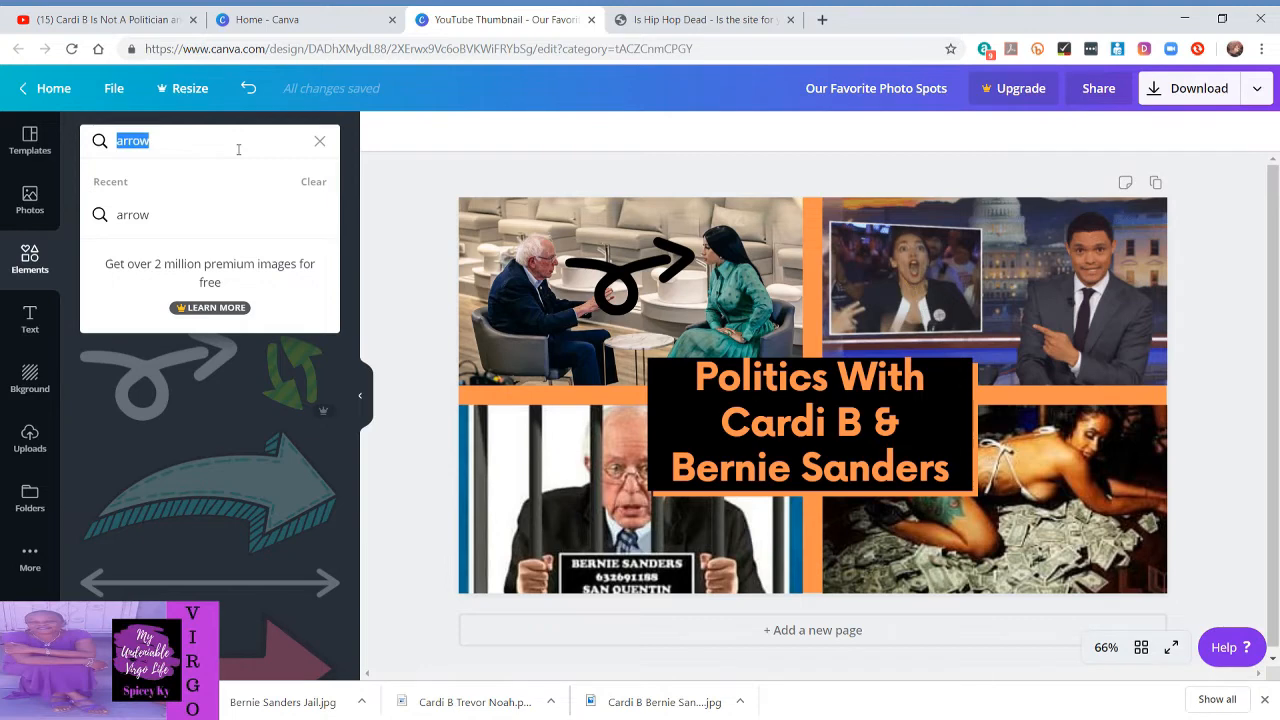
{"action": "type", "text": "haha"}
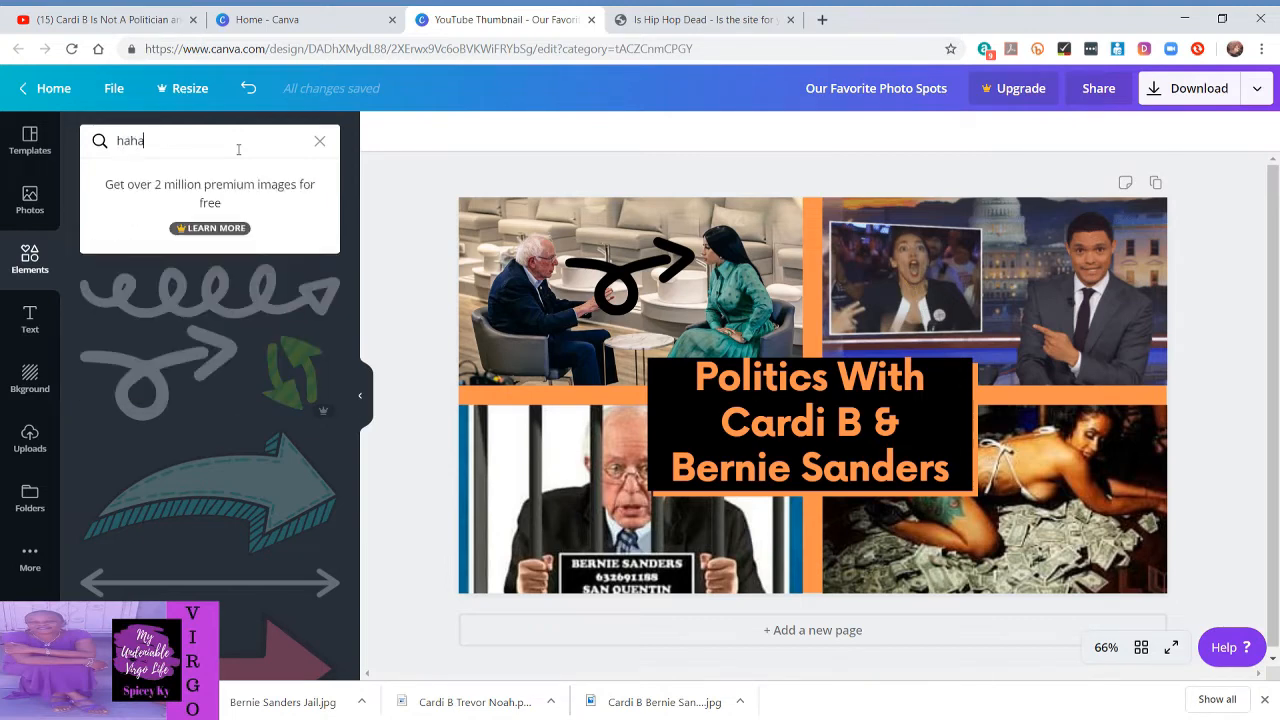
{"action": "key", "text": "BackSpace"}
{"action": "key", "text": "BackSpace"}
{"action": "type", "text": "lau"}
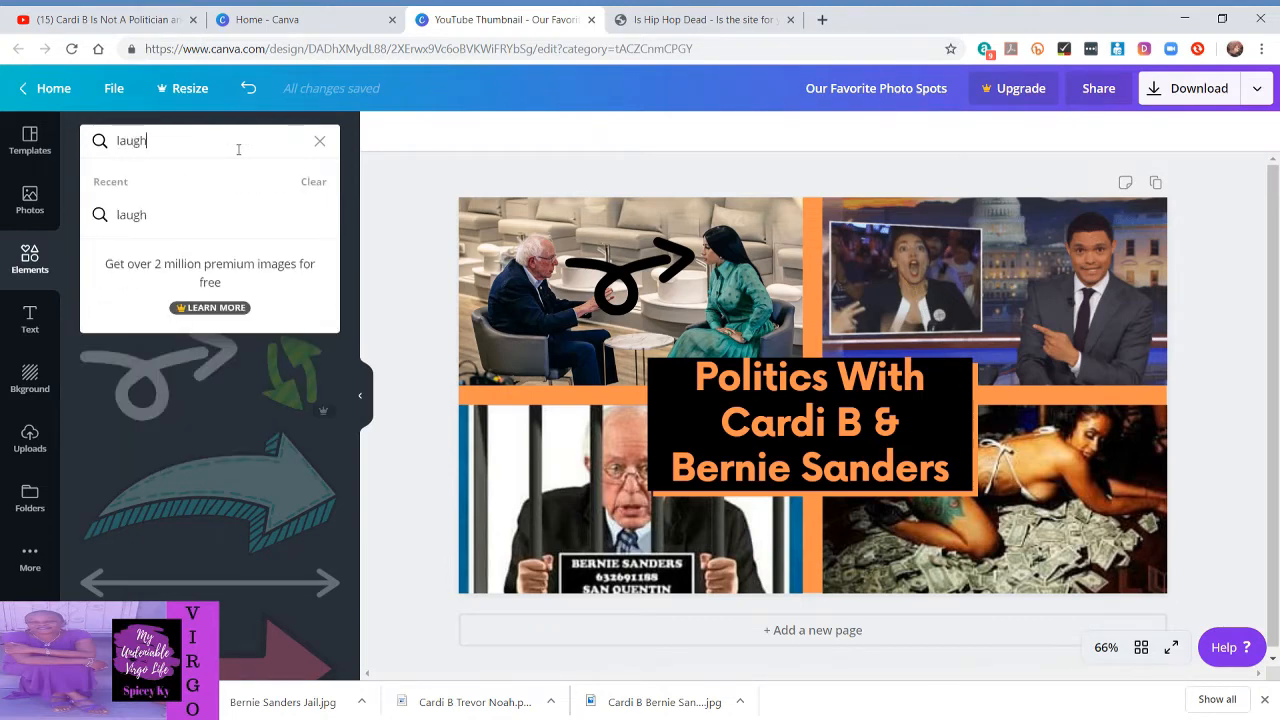
{"action": "type", "text": "gh"}
{"action": "key", "text": "Return"}
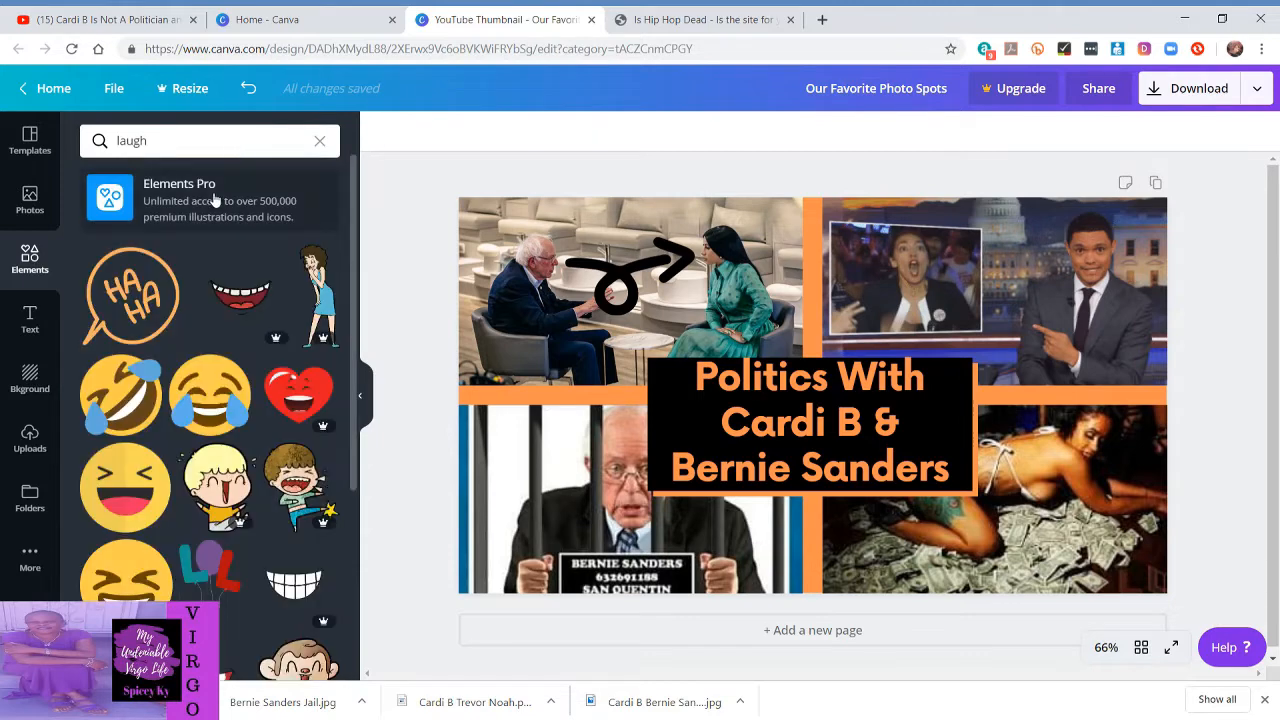
Add the orange "HA HA" speech bubble, shrink it, and place it beside Trevor Noah's head
{"action": "left_click", "coordinate": [153, 302]}
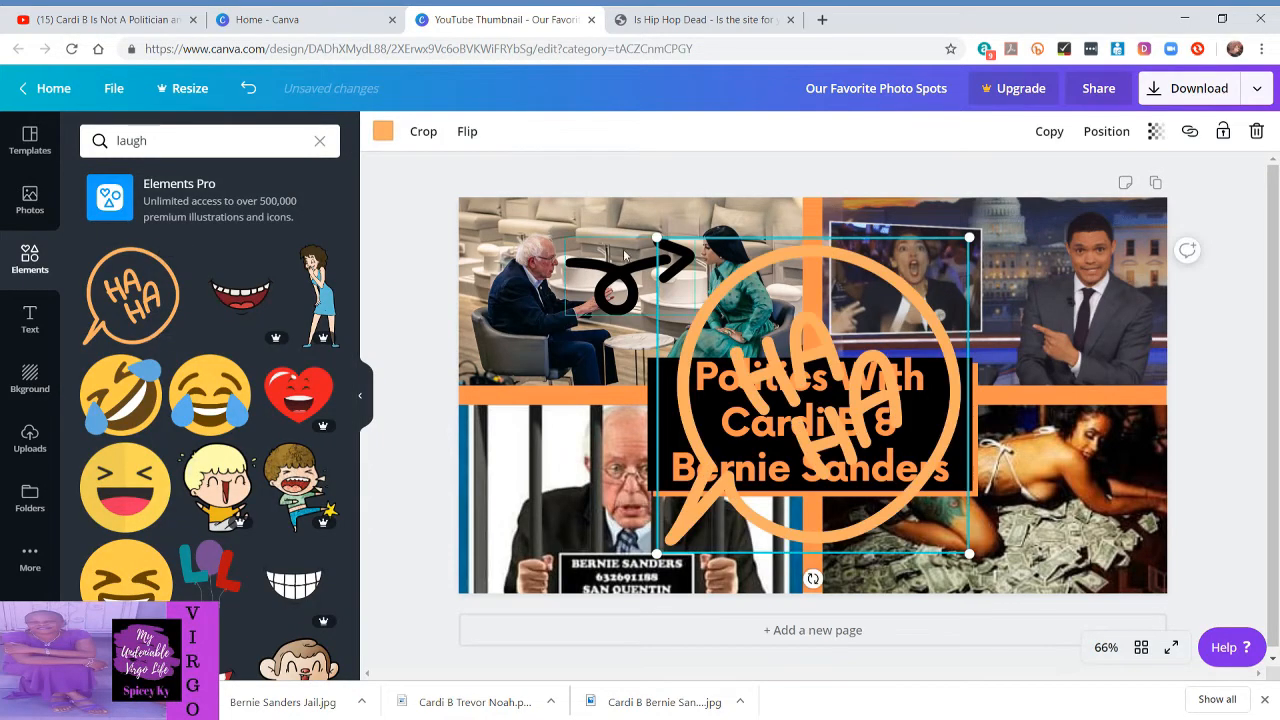
{"action": "left_click_drag", "start_coordinate": [655, 240], "coordinate": [1005, 243]}
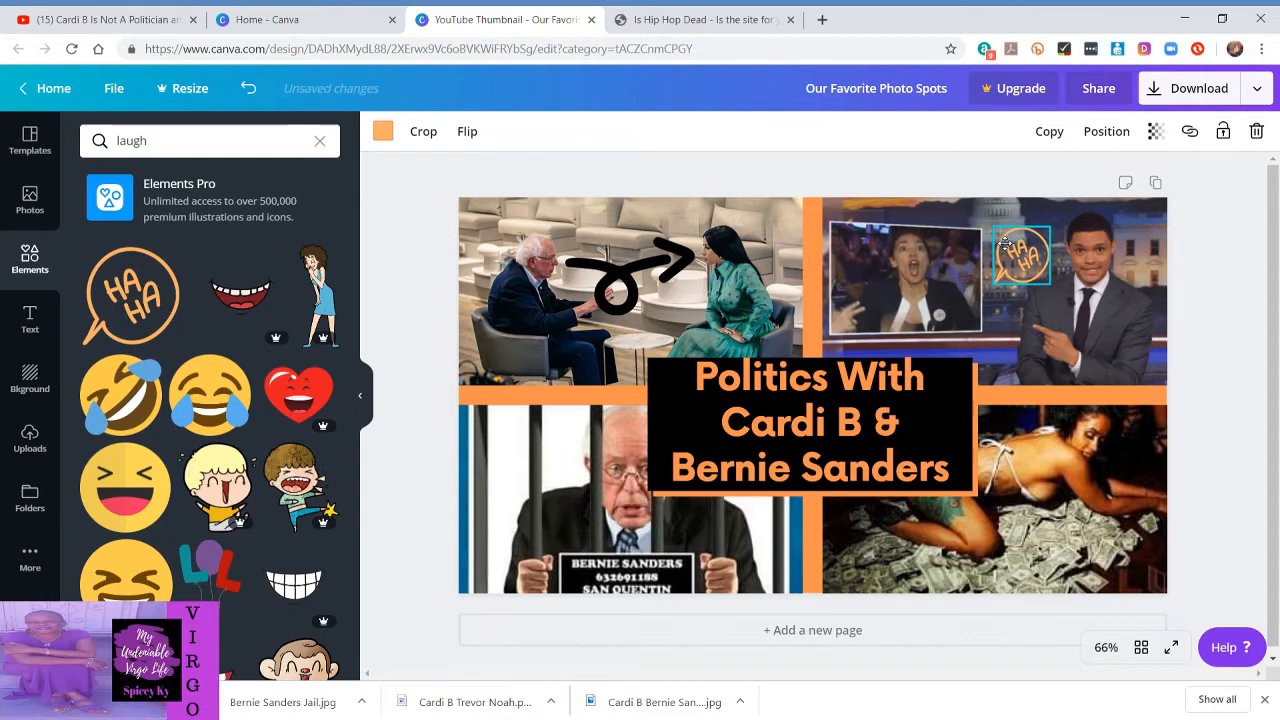
{"action": "left_click", "coordinate": [1204, 331]}
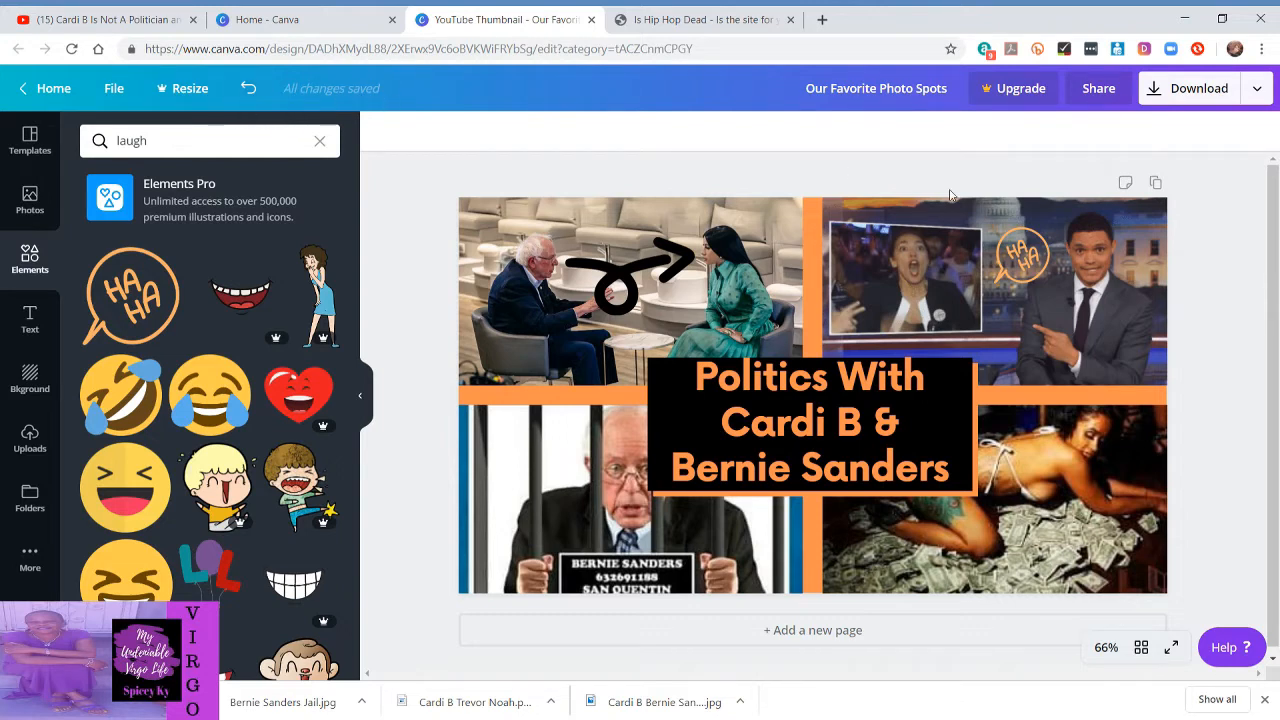
Download the thumbnail as a PNG and dismiss the Canva Pro trial offer
{"action": "left_click", "coordinate": [1193, 100]}
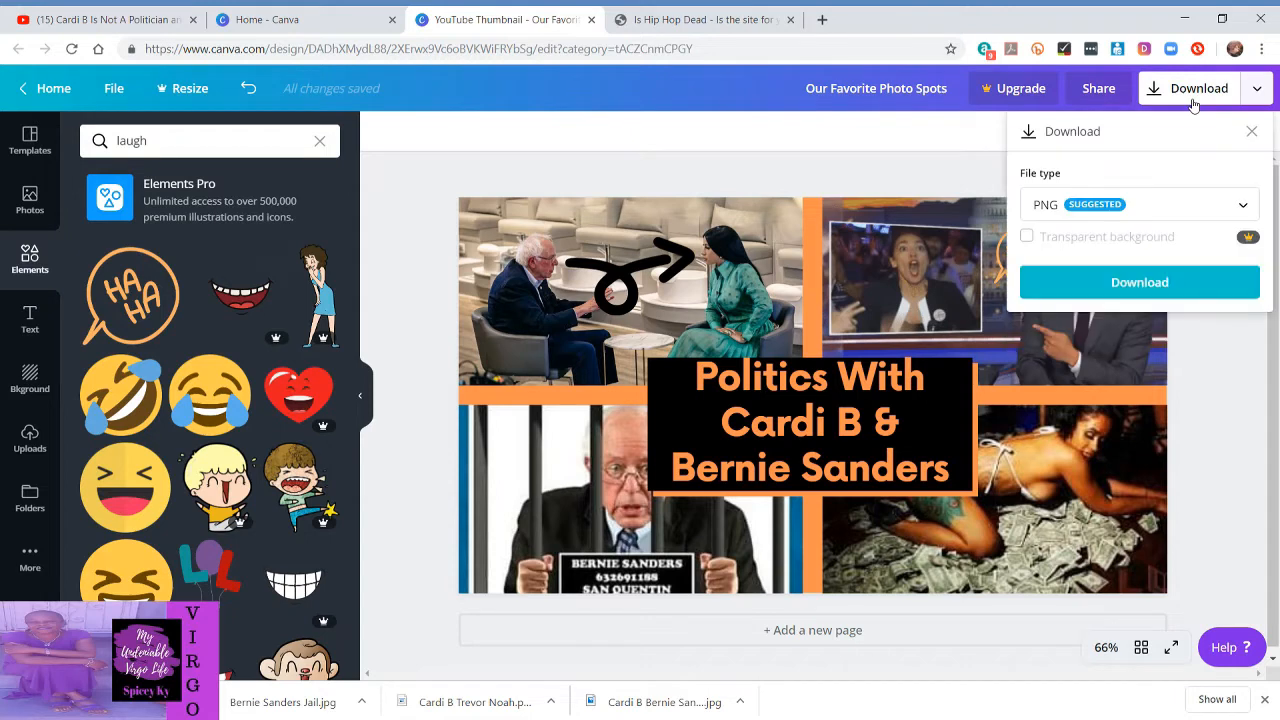
{"action": "left_click", "coordinate": [1186, 210]}
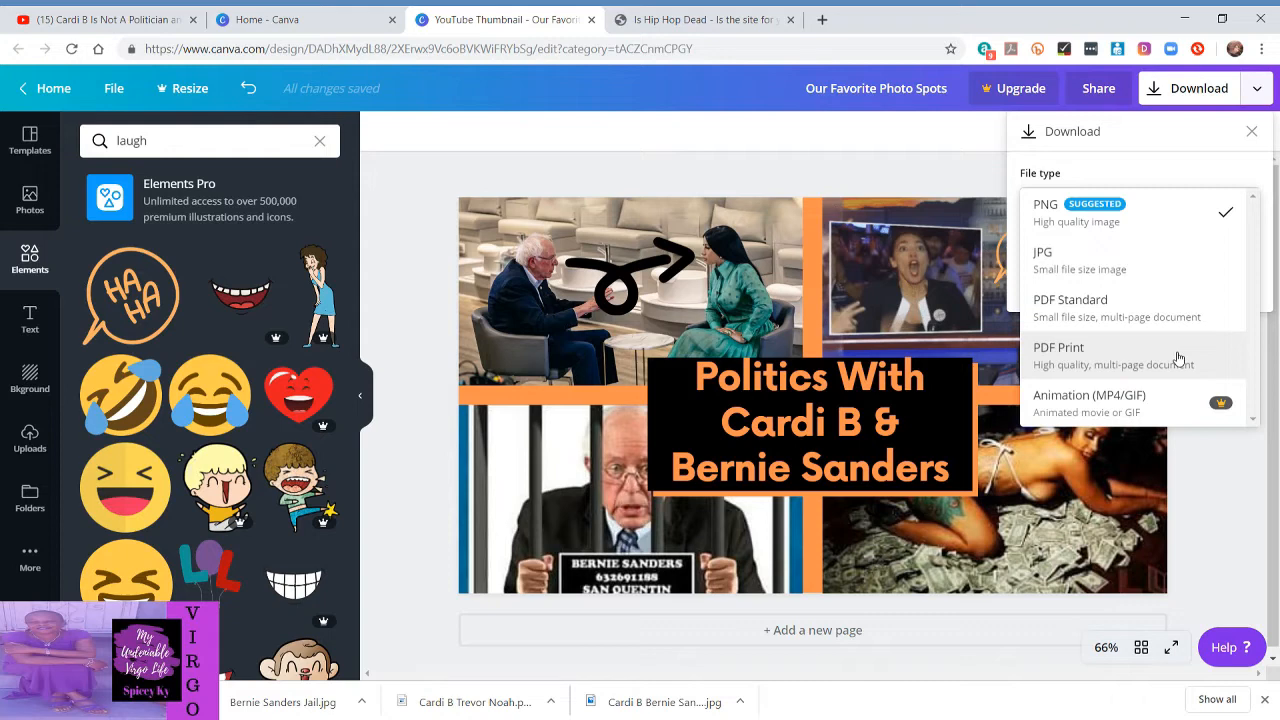
{"action": "left_click", "coordinate": [1135, 210]}
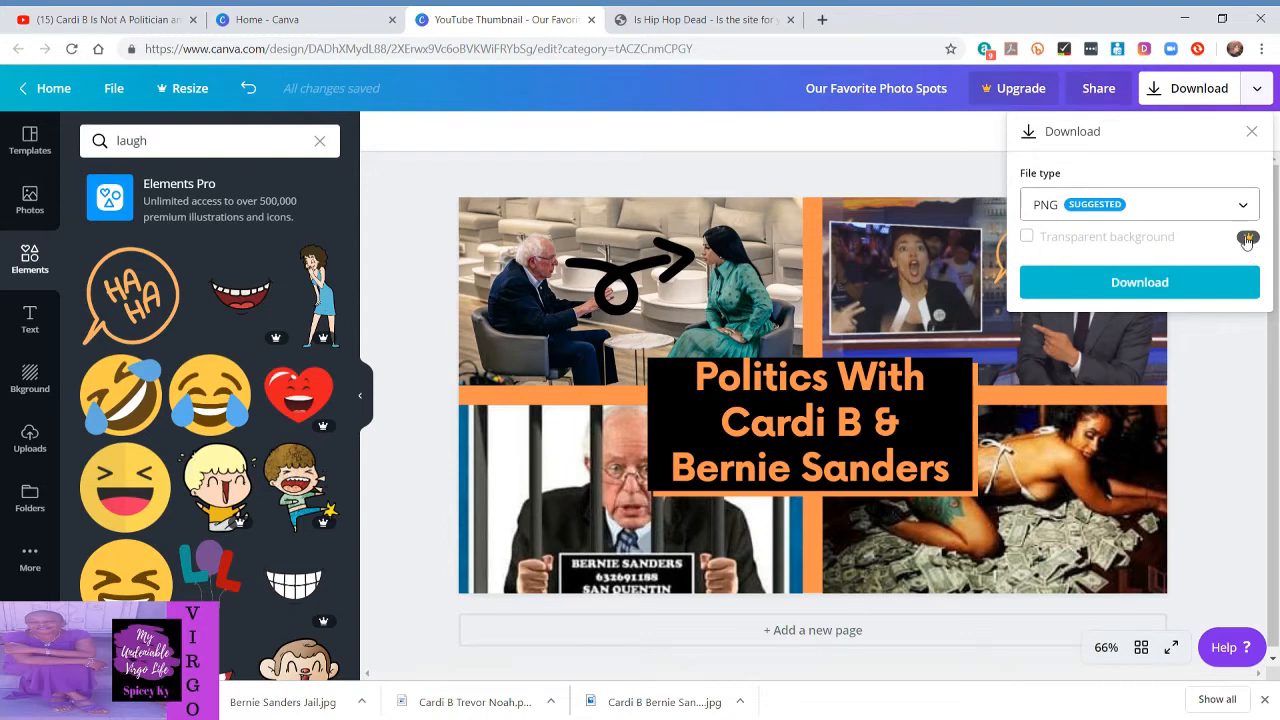
{"action": "left_click", "coordinate": [1180, 283]}
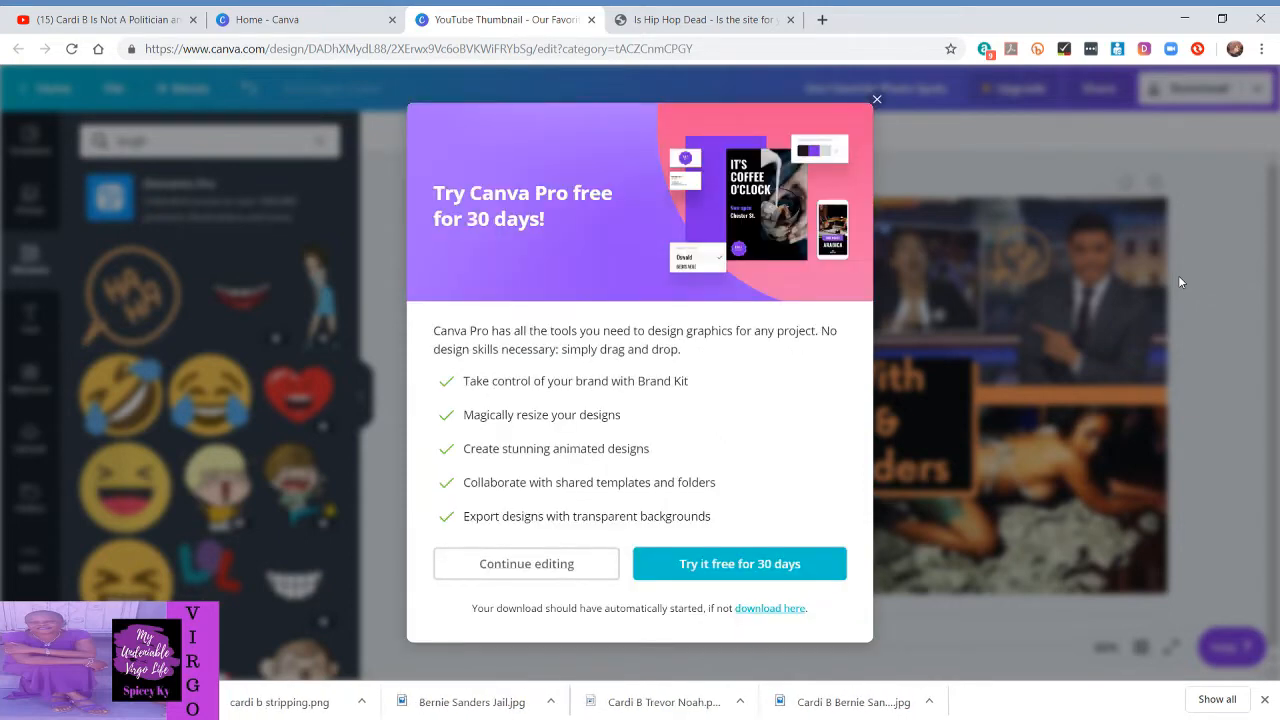
{"action": "left_click", "coordinate": [876, 99]}
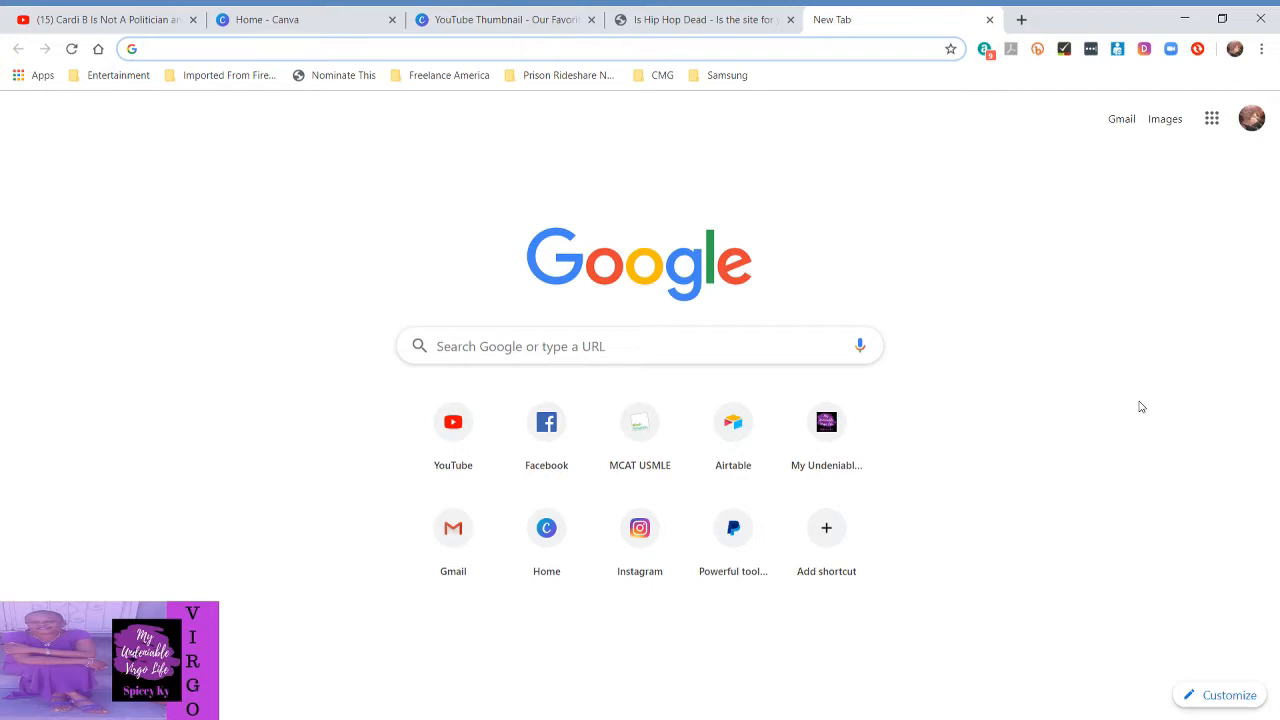
Switch to YouTube at youtube.com in a new browser tab and open the account's own channel
{"action": "type", "text": "youtube.com"}
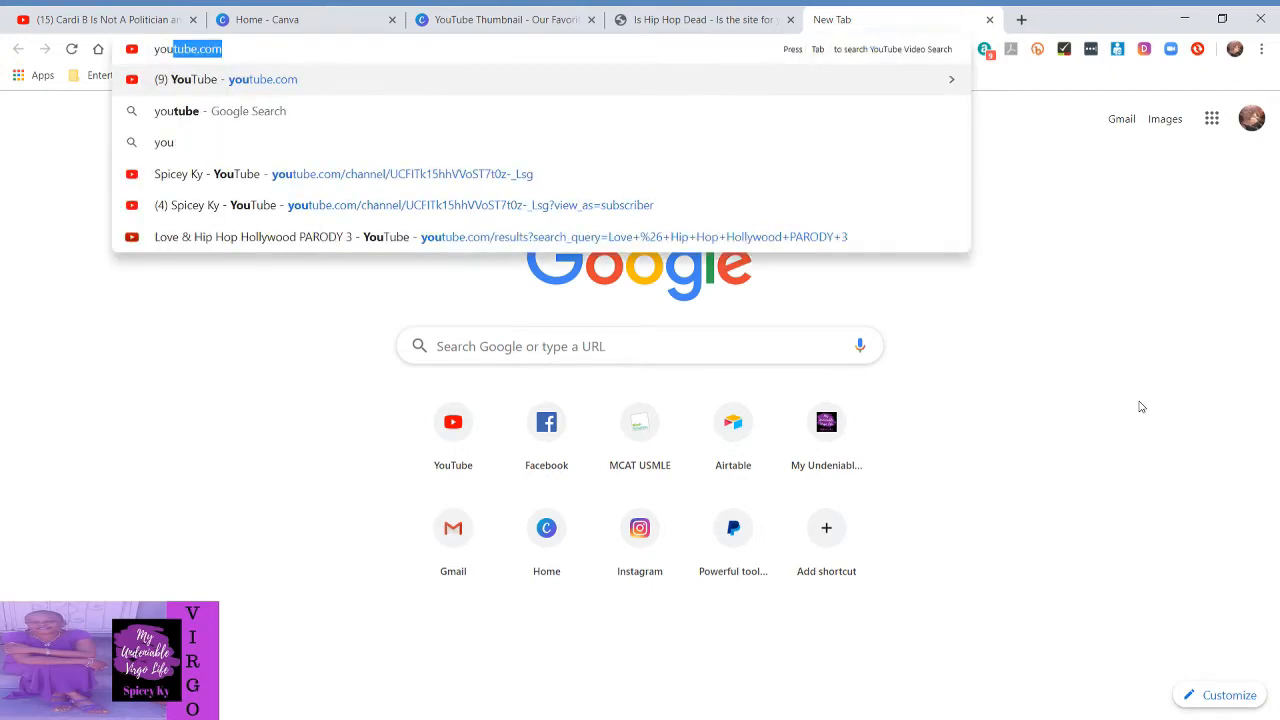
{"action": "key", "text": "Return"}
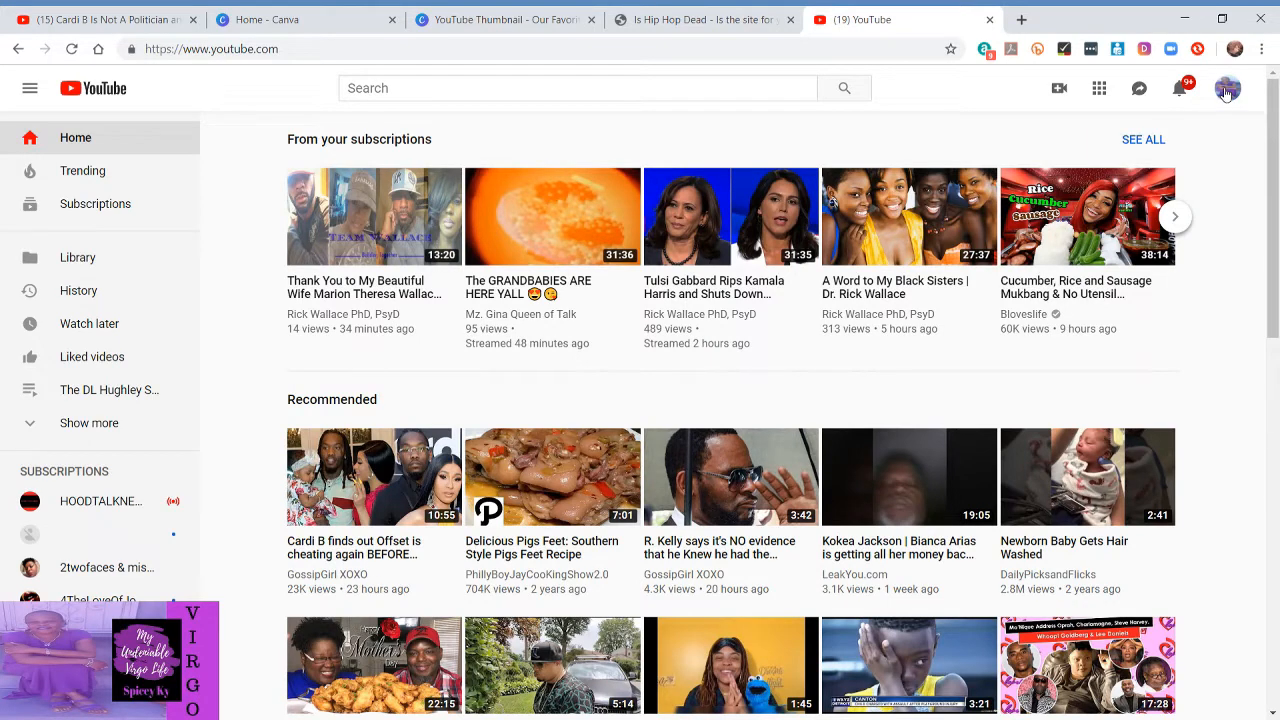
{"action": "left_click", "coordinate": [1226, 92]}
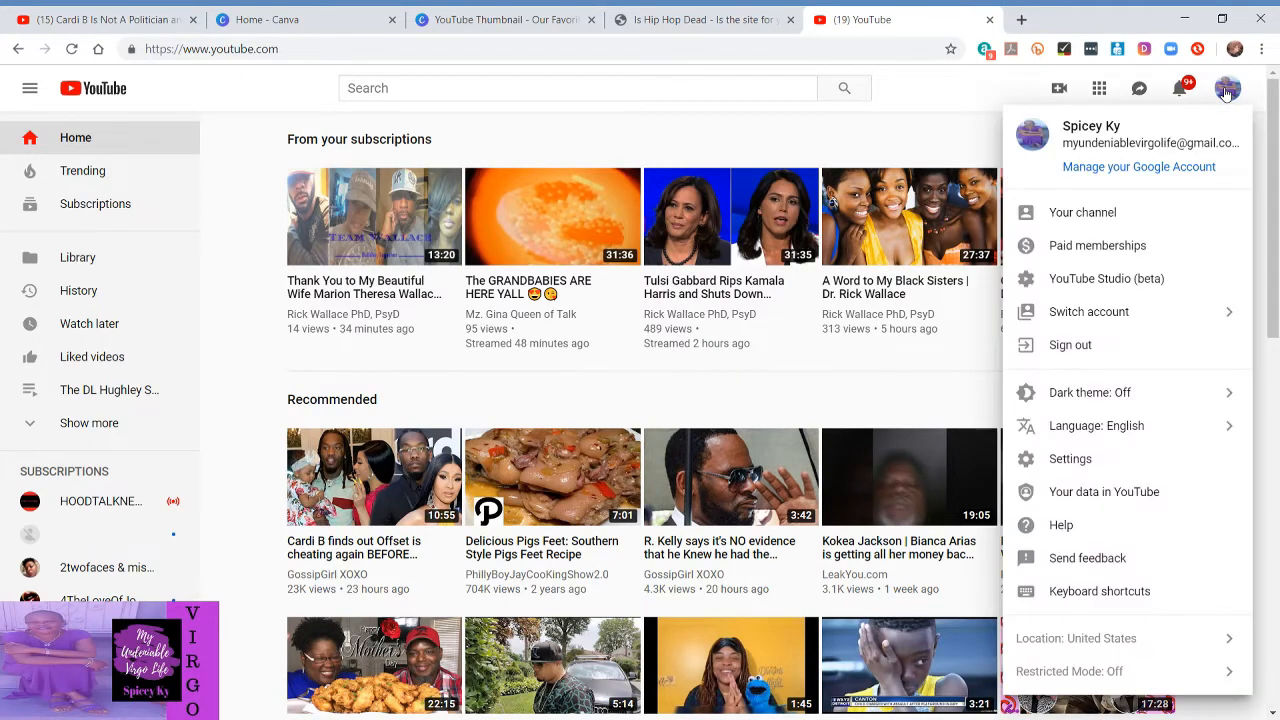
{"action": "left_click", "coordinate": [1097, 214]}
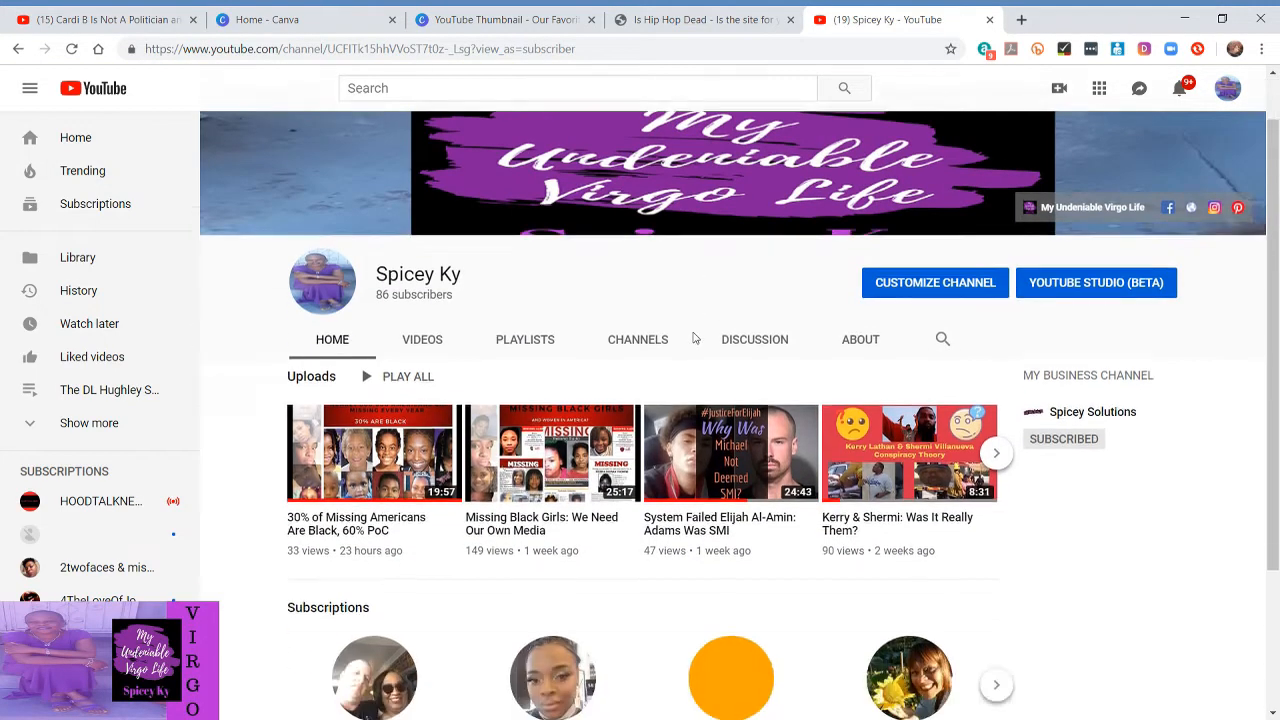
Open the uploaded video "30% of Missing Americans Are Black, 60% PoC" for editing and select its custom thumbnail
{"action": "scroll", "coordinate": [694, 338], "scroll_direction": "down", "scroll_amount": 2}
{"action": "scroll", "coordinate": [694, 338], "scroll_direction": "down", "scroll_amount": 1}
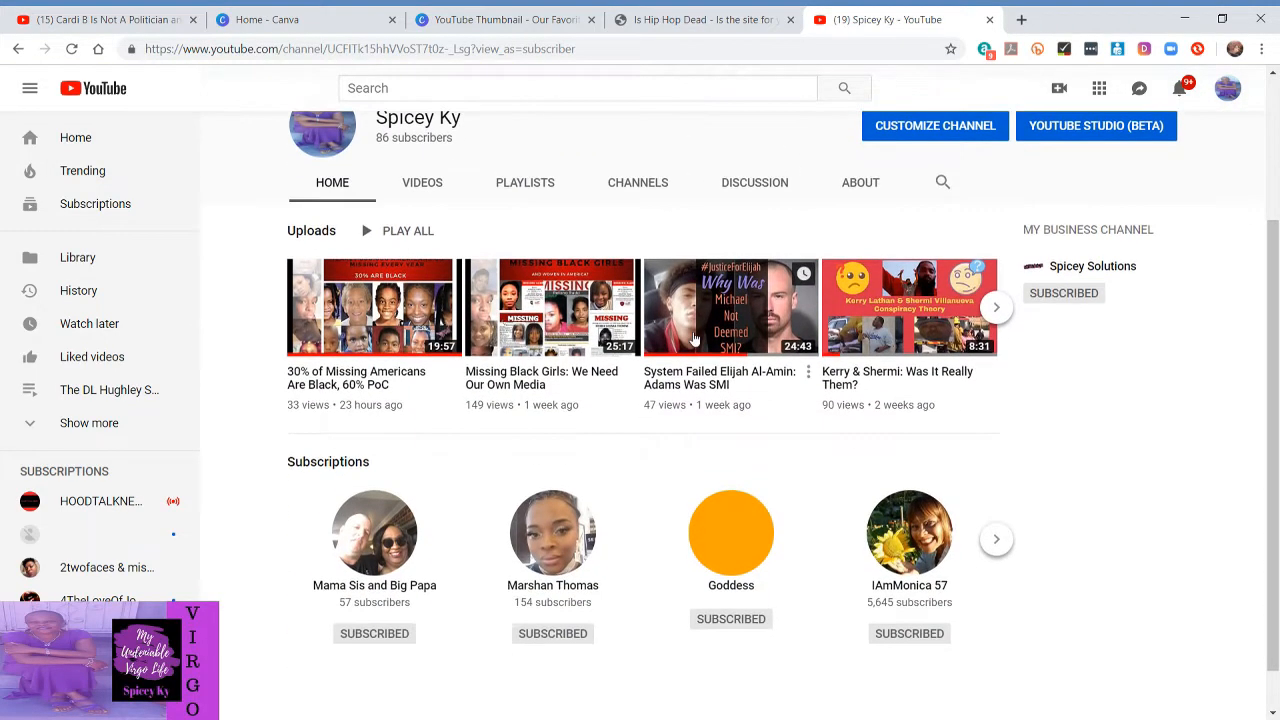
{"action": "left_click", "coordinate": [355, 328]}
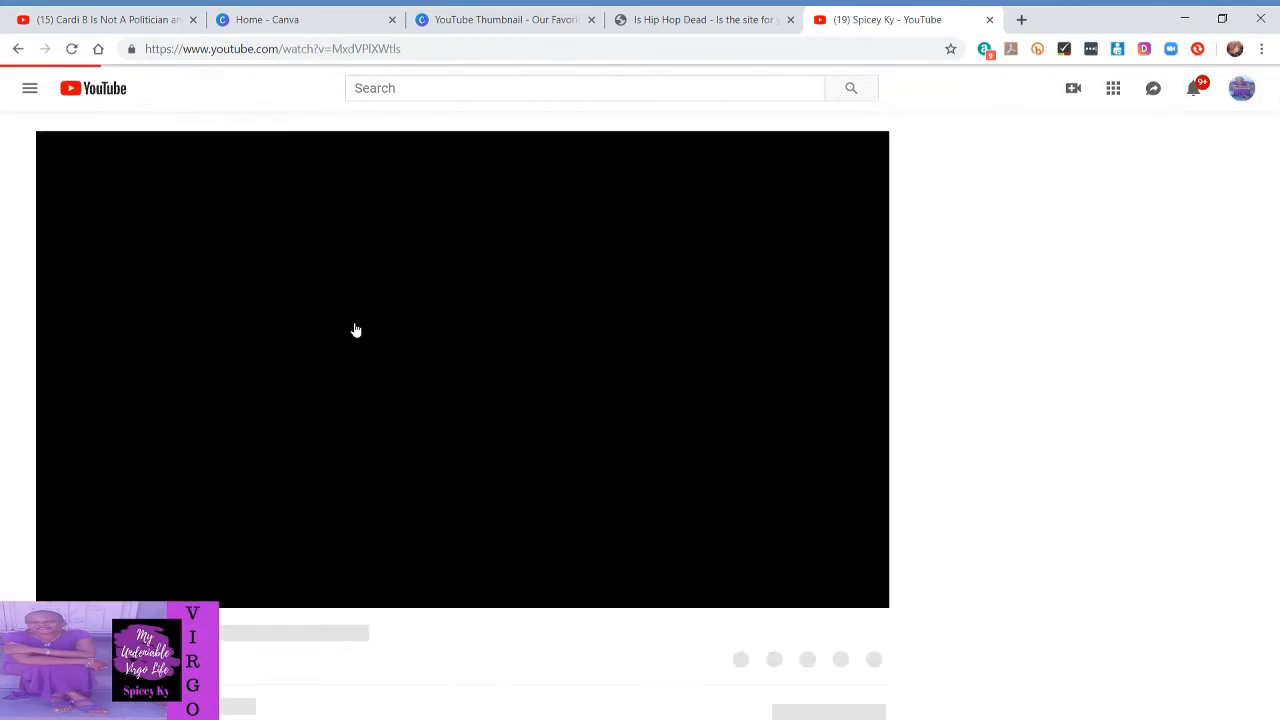
{"action": "scroll", "coordinate": [816, 546], "scroll_direction": "down", "scroll_amount": 2}
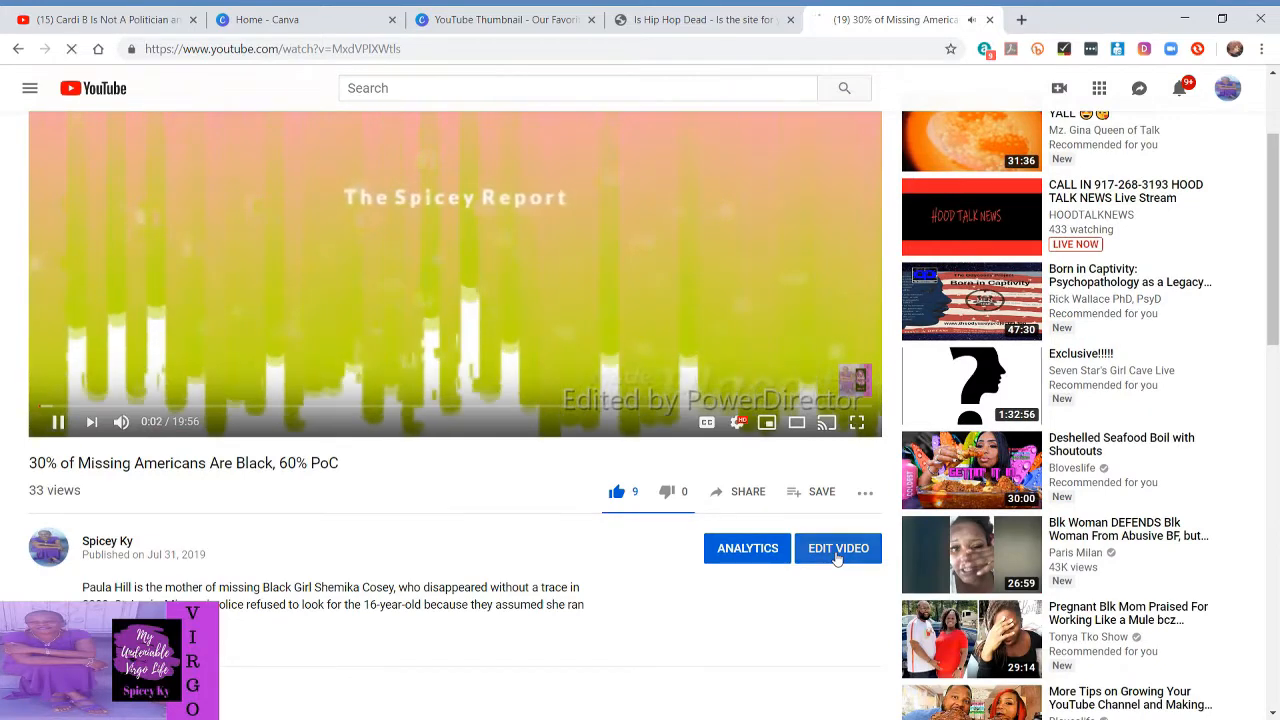
{"action": "left_click", "coordinate": [838, 550]}
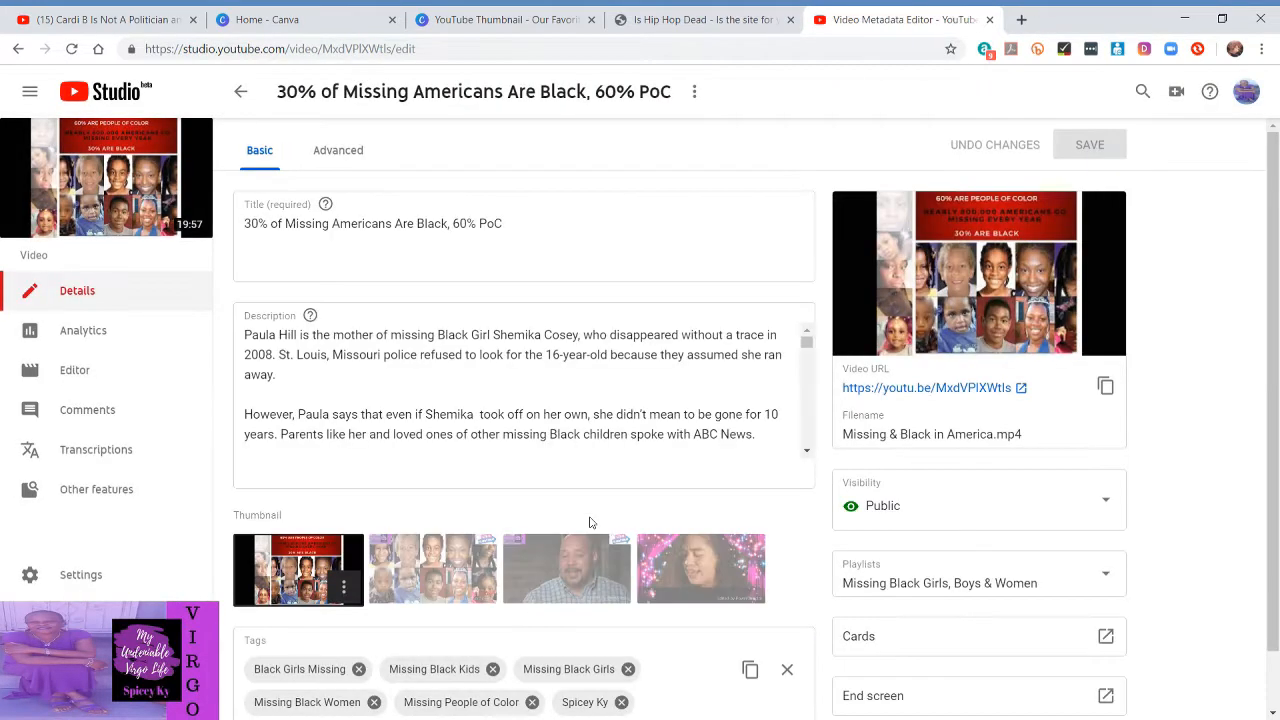
{"action": "scroll", "coordinate": [590, 522], "scroll_direction": "down", "scroll_amount": 1}
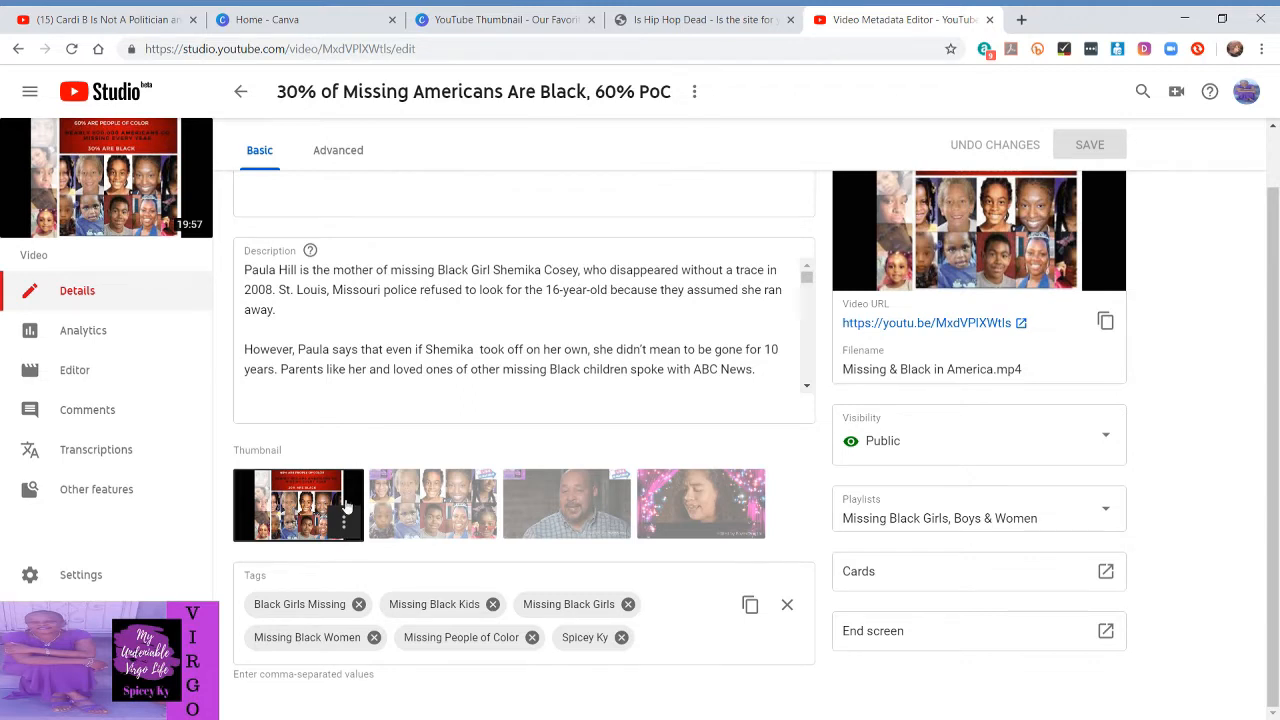
{"action": "left_click", "coordinate": [302, 489]}
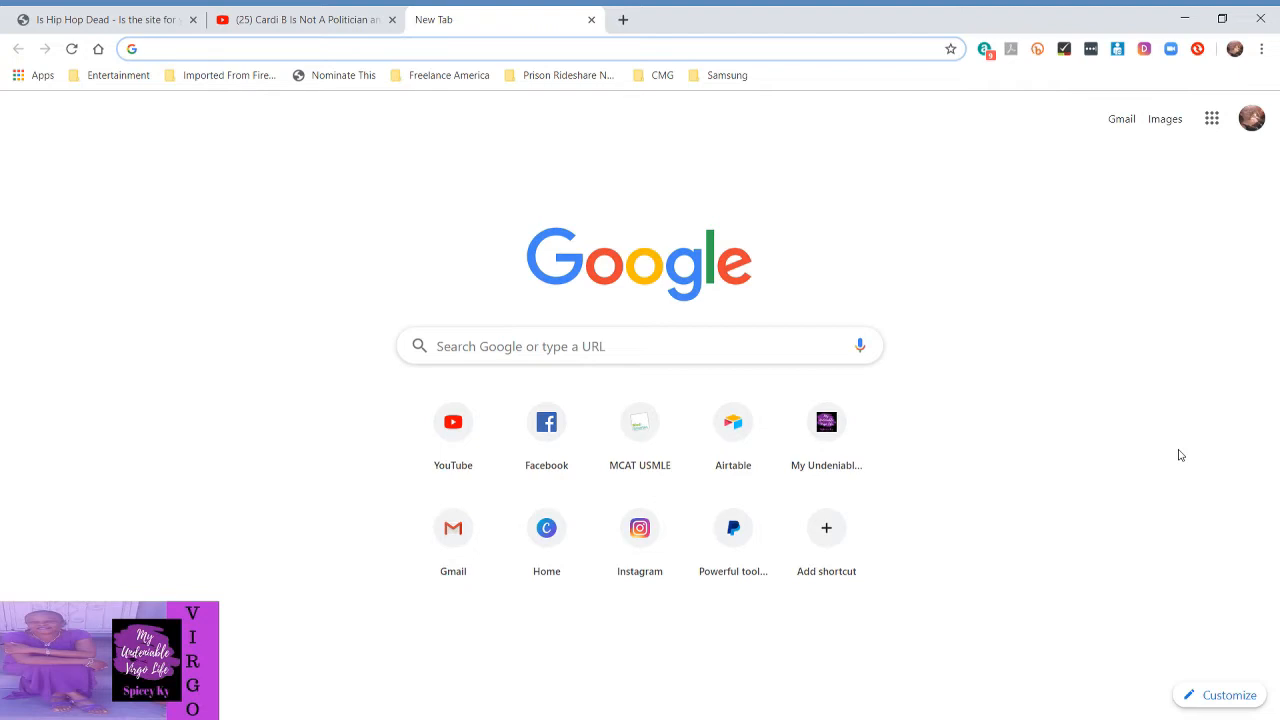
Open the YouTube home page in a new tab and examine the thumbnails of the recommended and subscribed videos
{"action": "type", "text": "you"}
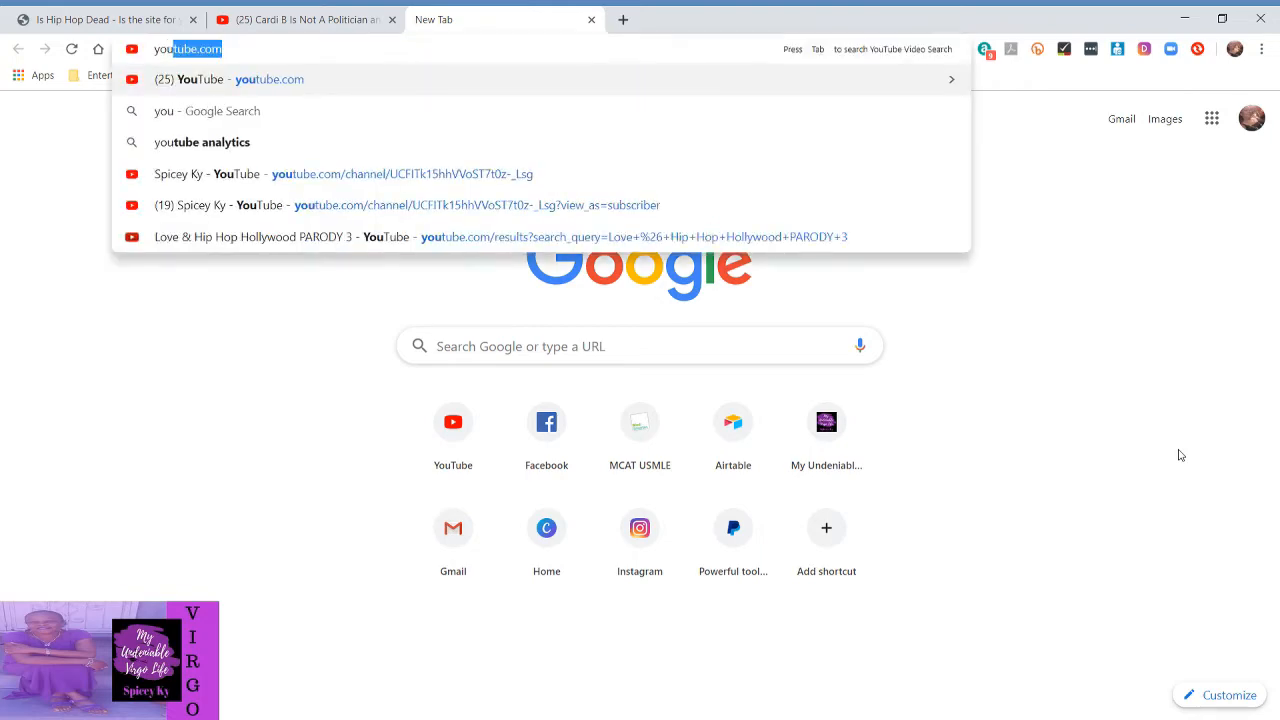
{"action": "key", "text": "Return"}
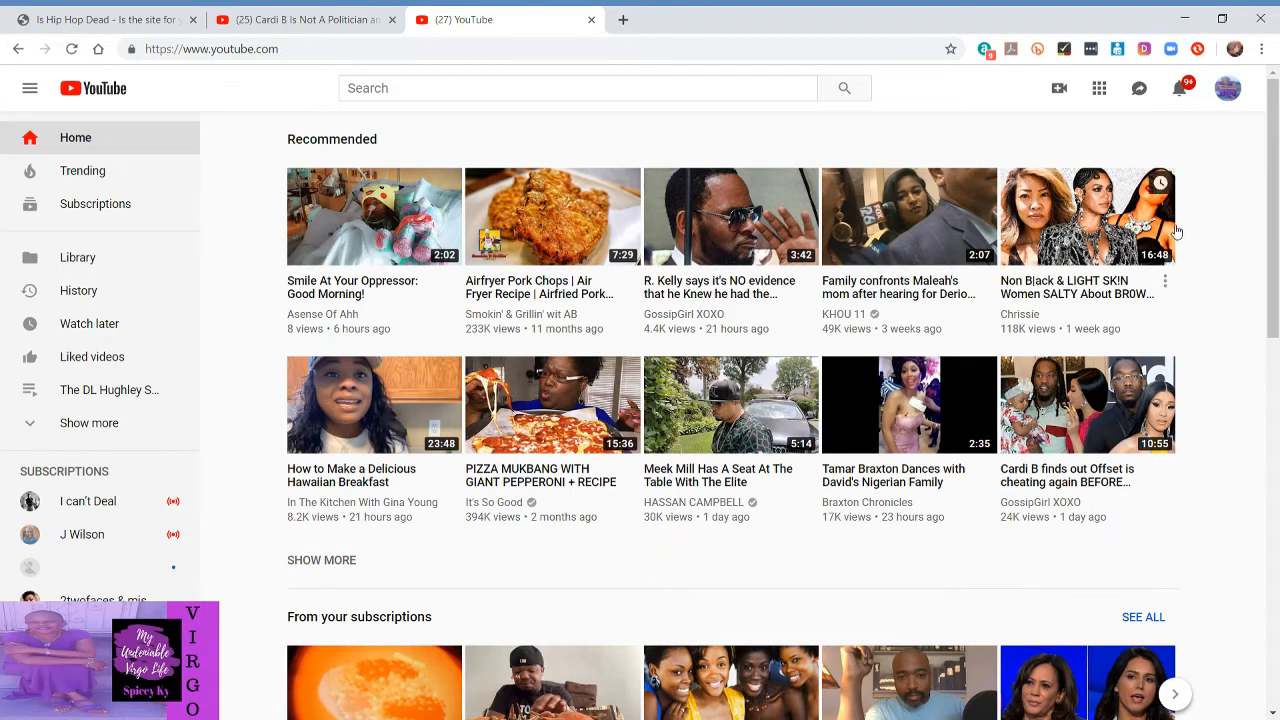
{"action": "scroll", "coordinate": [1205, 255], "scroll_direction": "down", "scroll_amount": 1}
{"action": "scroll", "coordinate": [1205, 255], "scroll_direction": "up", "scroll_amount": 1}
{"action": "scroll", "coordinate": [1205, 255], "scroll_direction": "down", "scroll_amount": 1}
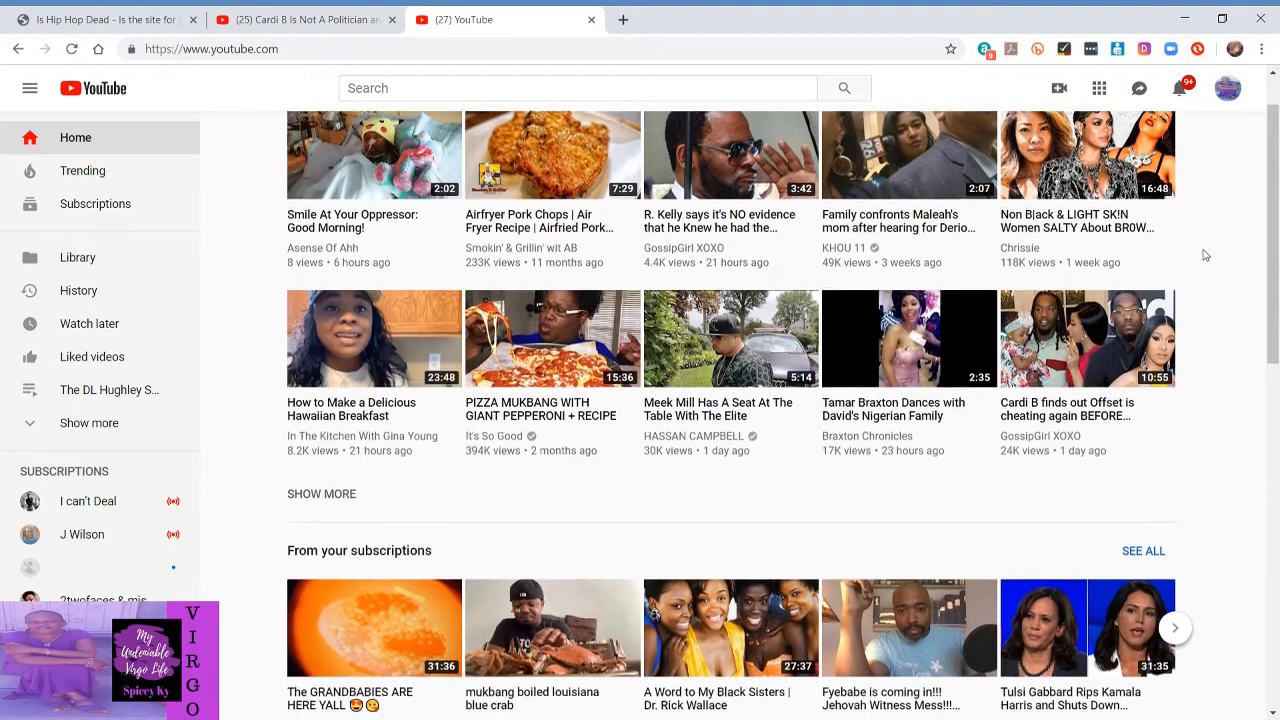
{"action": "scroll", "coordinate": [1205, 255], "scroll_direction": "up", "scroll_amount": 1}
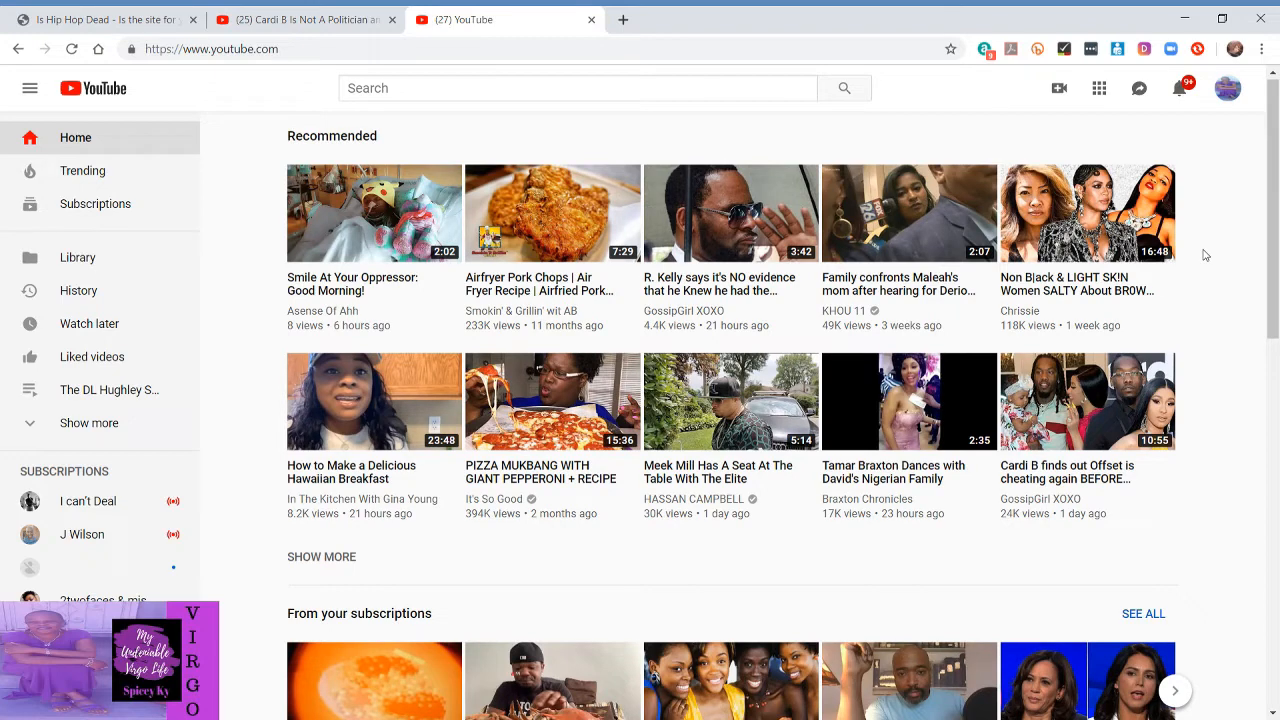
{"action": "scroll", "coordinate": [1205, 255], "scroll_direction": "down", "scroll_amount": 1}
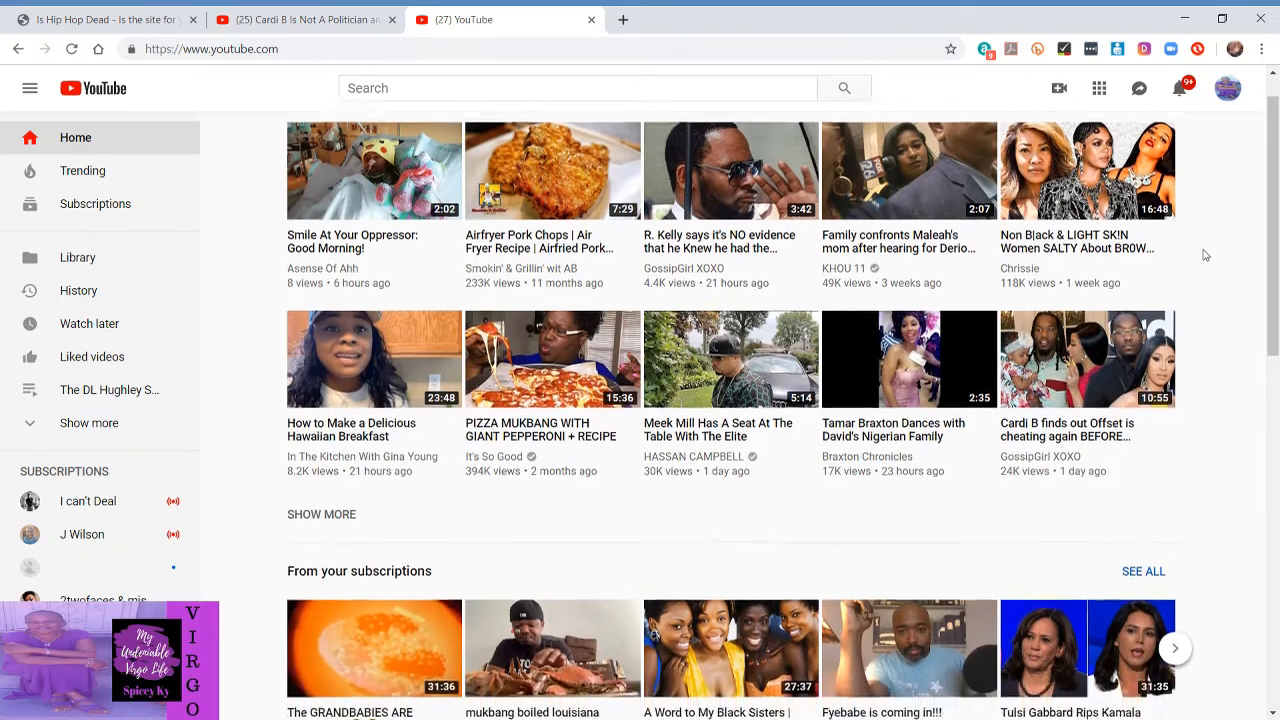
{"action": "scroll", "coordinate": [1205, 255], "scroll_direction": "down", "scroll_amount": 1}
{"action": "scroll", "coordinate": [1205, 255], "scroll_direction": "up", "scroll_amount": 2}
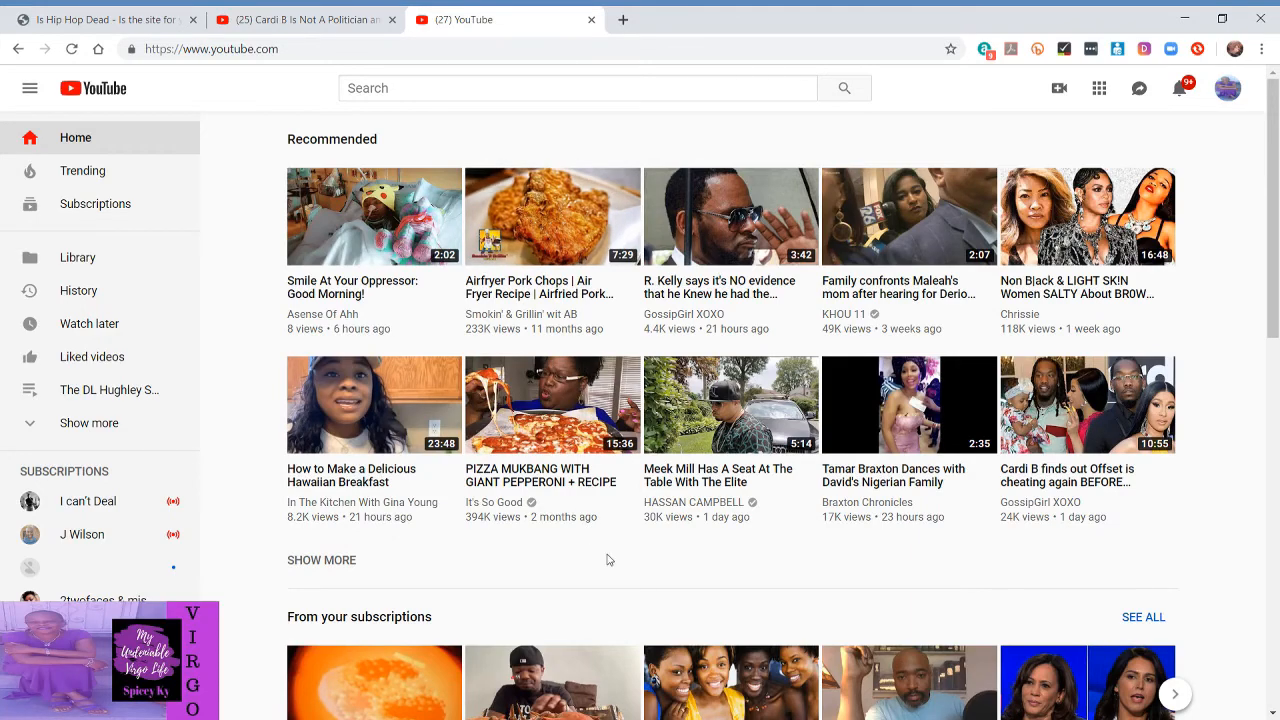
Examine the video thumbnails in the "From your subscriptions" row, paging forward through it and back
{"action": "scroll", "coordinate": [593, 534], "scroll_direction": "down", "scroll_amount": 5}
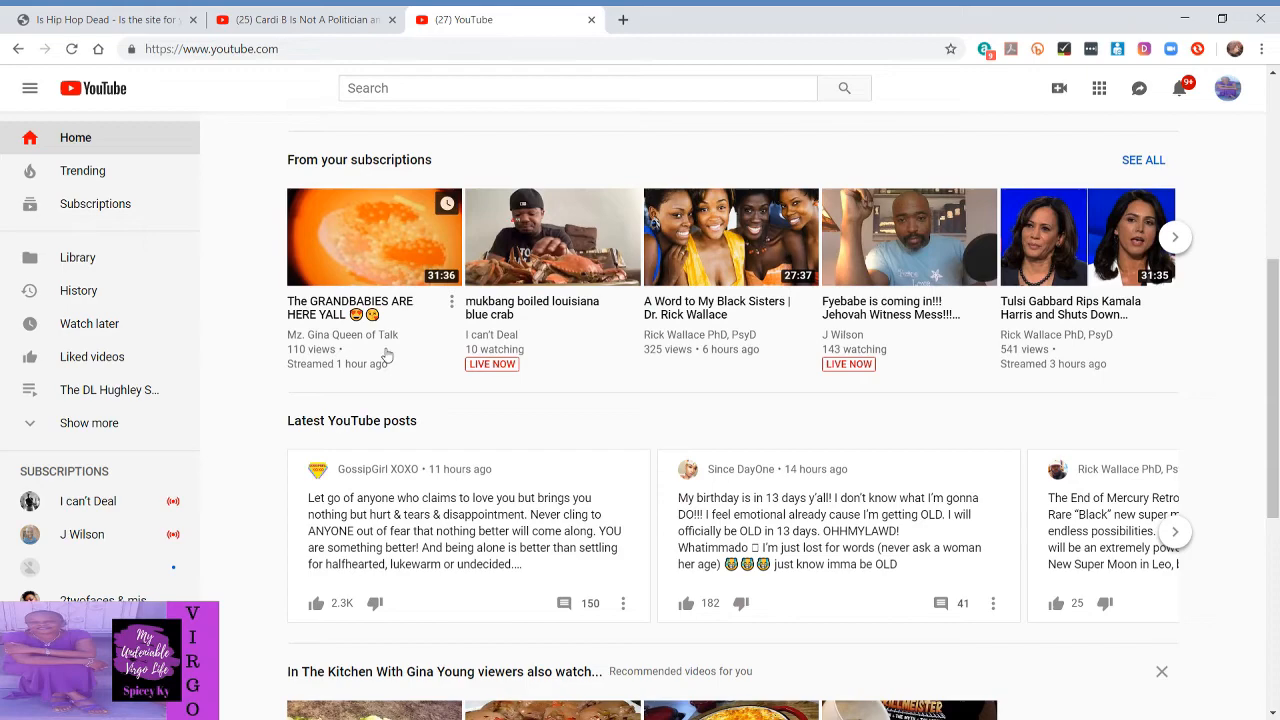
{"action": "scroll", "coordinate": [676, 447], "scroll_direction": "down", "scroll_amount": 1}
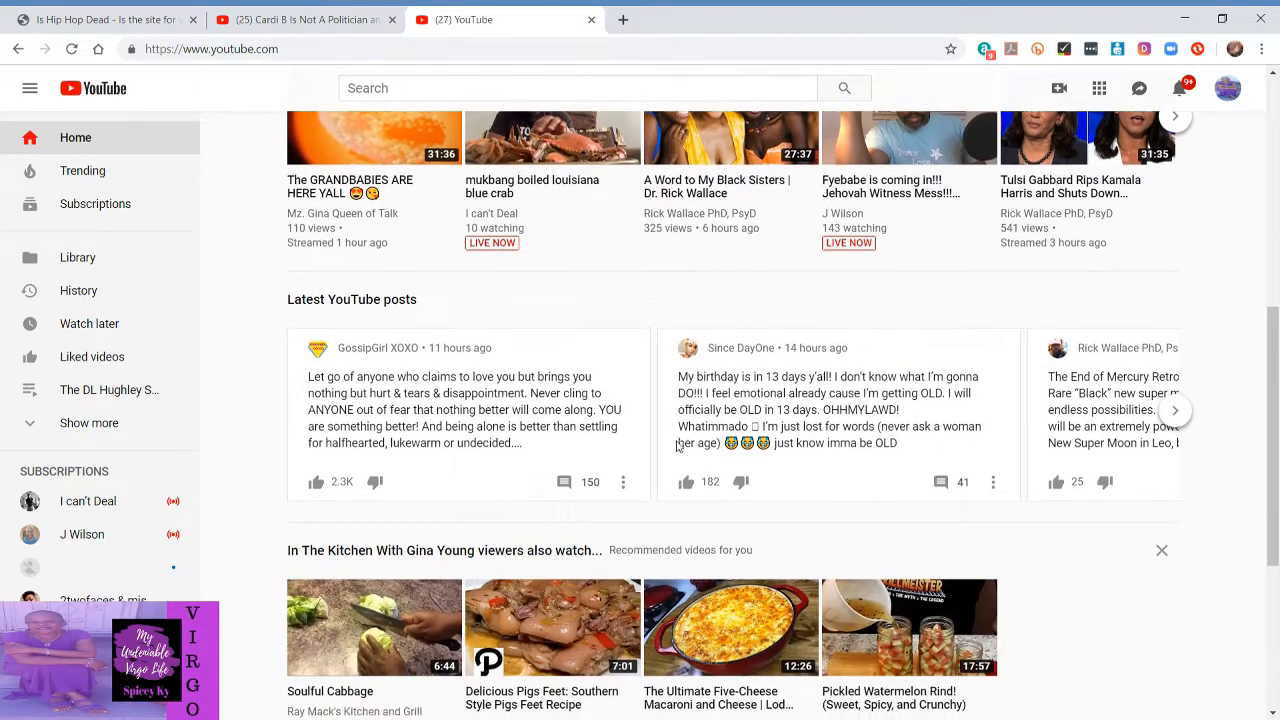
{"action": "scroll", "coordinate": [677, 447], "scroll_direction": "up", "scroll_amount": 2}
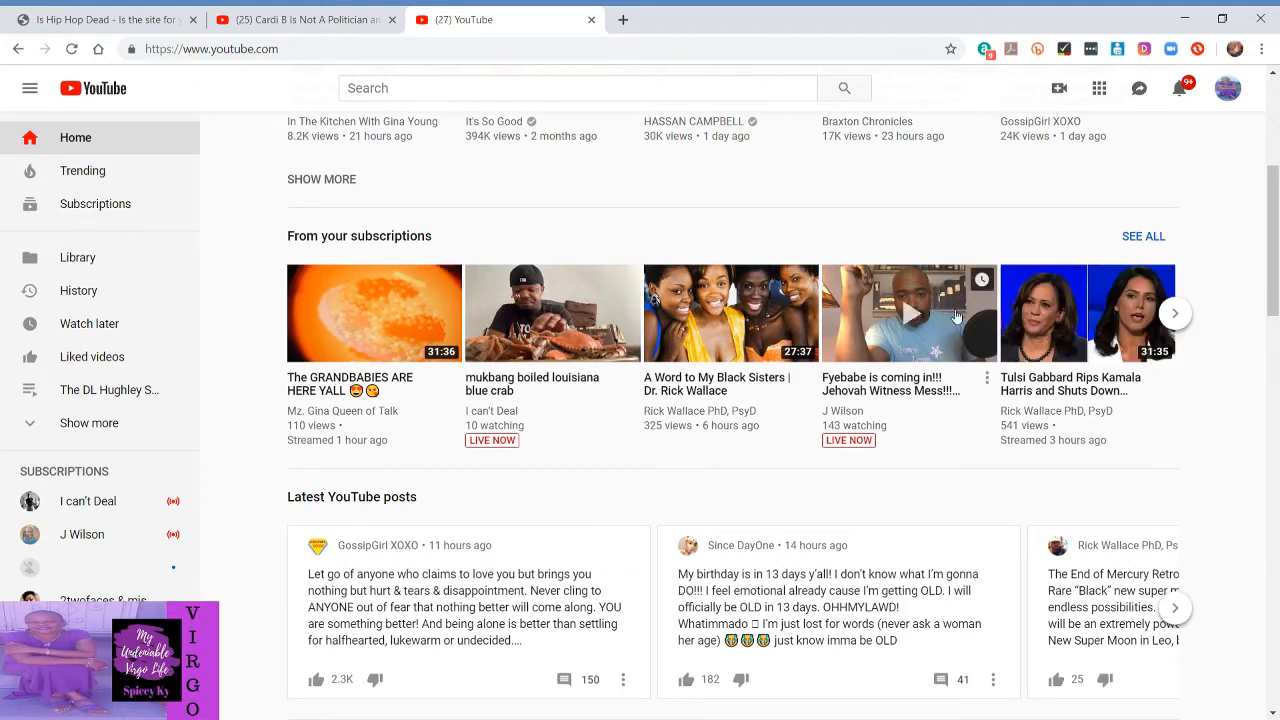
{"action": "left_click", "coordinate": [1175, 313]}
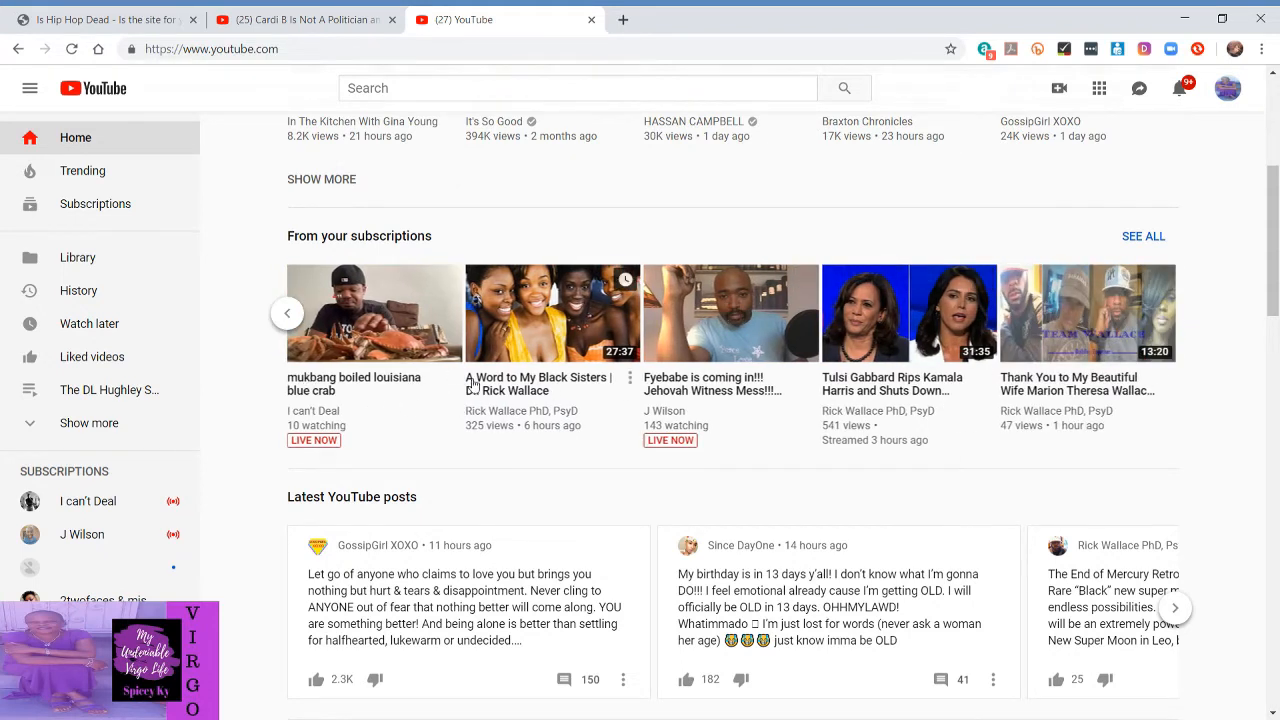
{"action": "left_click", "coordinate": [287, 313]}
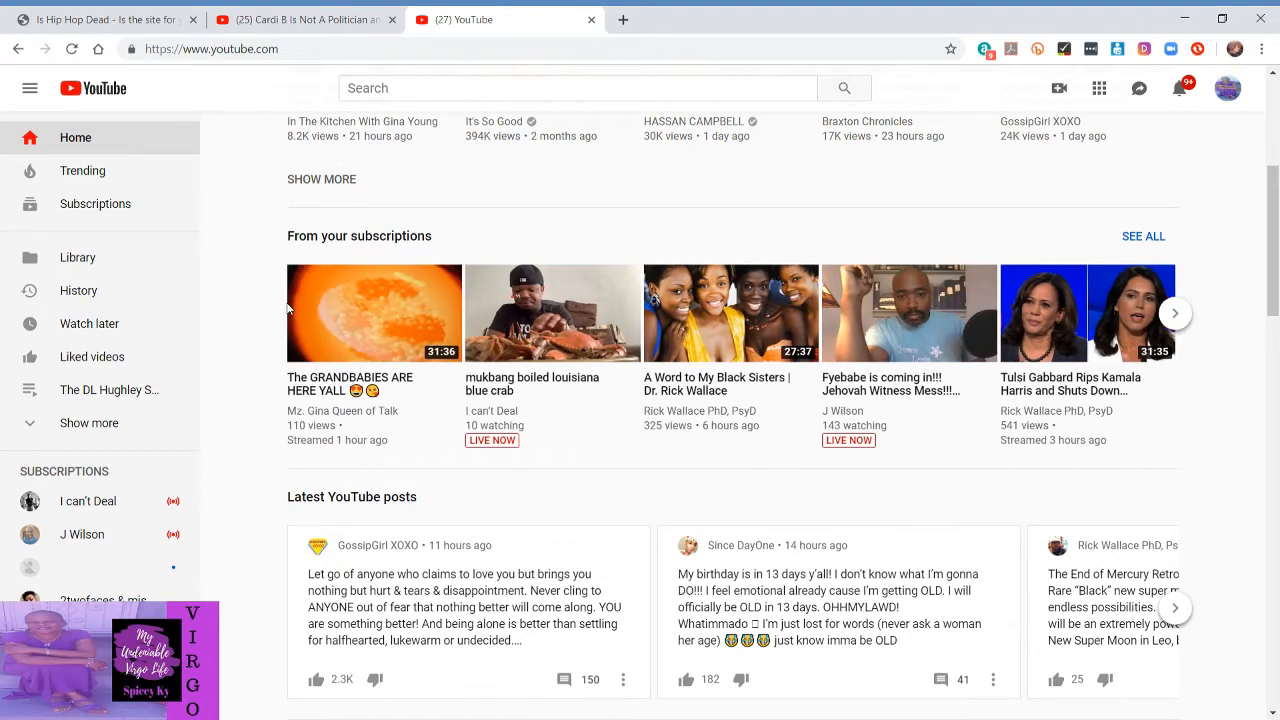
Examine the thumbnails in the "Recently uploaded" and "Since DayOne viewers also watch" rows, advancing both rows
{"action": "scroll", "coordinate": [593, 217], "scroll_direction": "down", "scroll_amount": 4}
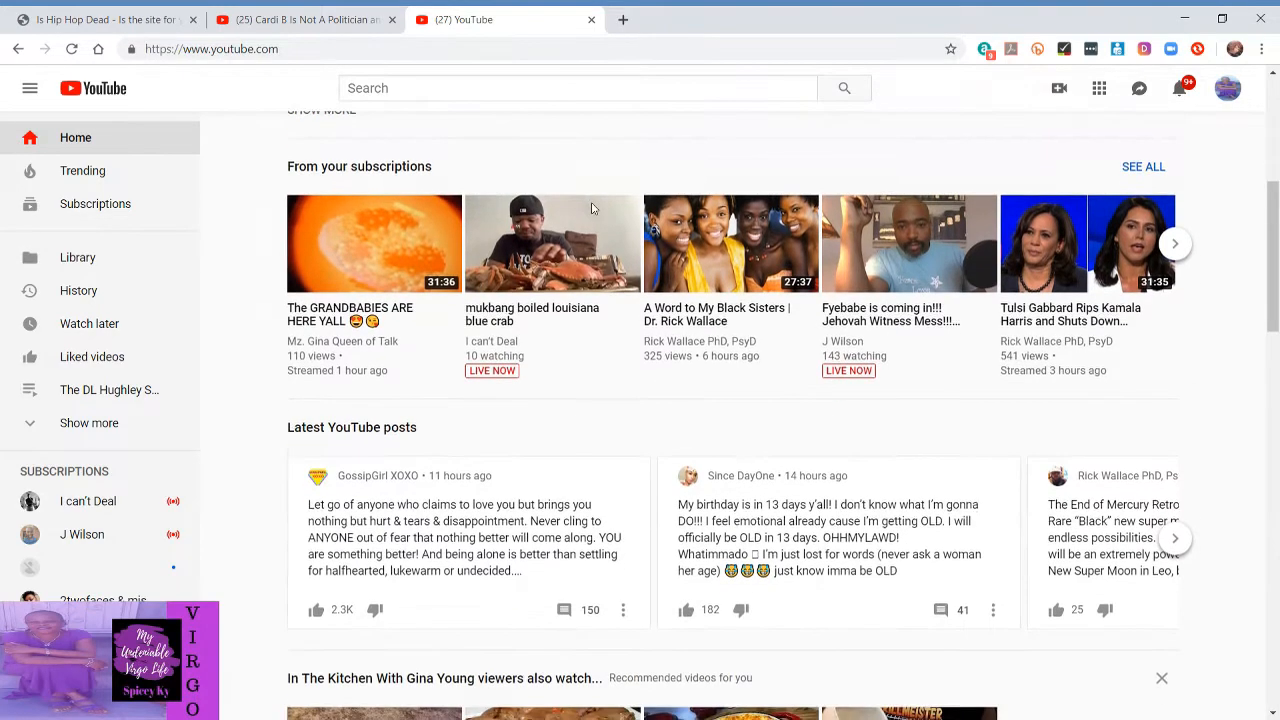
{"action": "scroll", "coordinate": [593, 210], "scroll_direction": "down", "scroll_amount": 2}
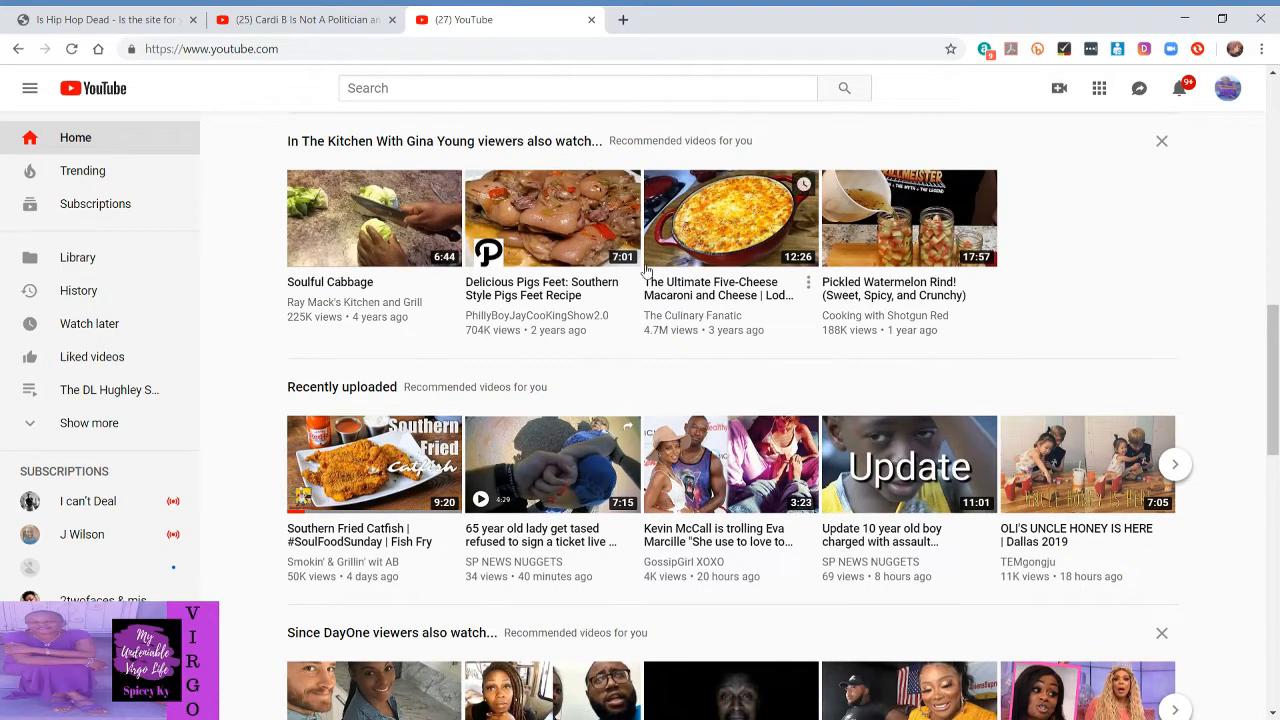
{"action": "scroll", "coordinate": [616, 436], "scroll_direction": "down", "scroll_amount": 2}
{"action": "scroll", "coordinate": [616, 436], "scroll_direction": "down", "scroll_amount": 1}
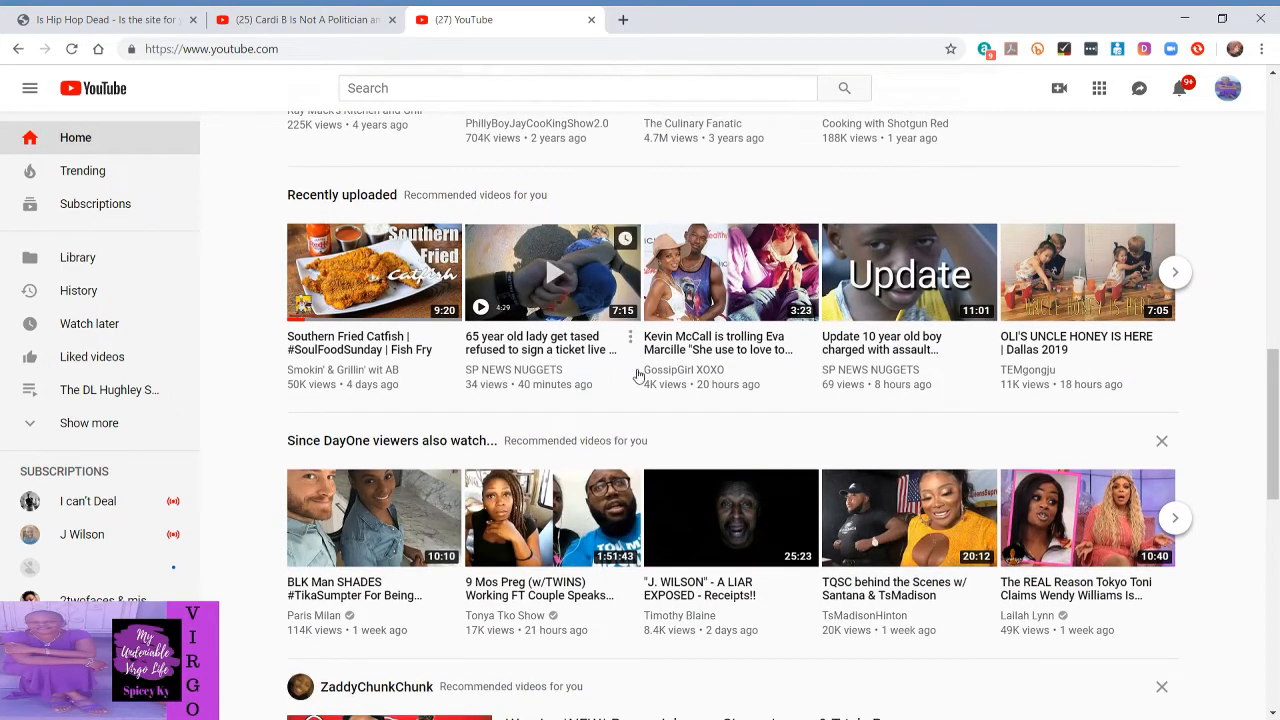
{"action": "scroll", "coordinate": [644, 364], "scroll_direction": "down", "scroll_amount": 1}
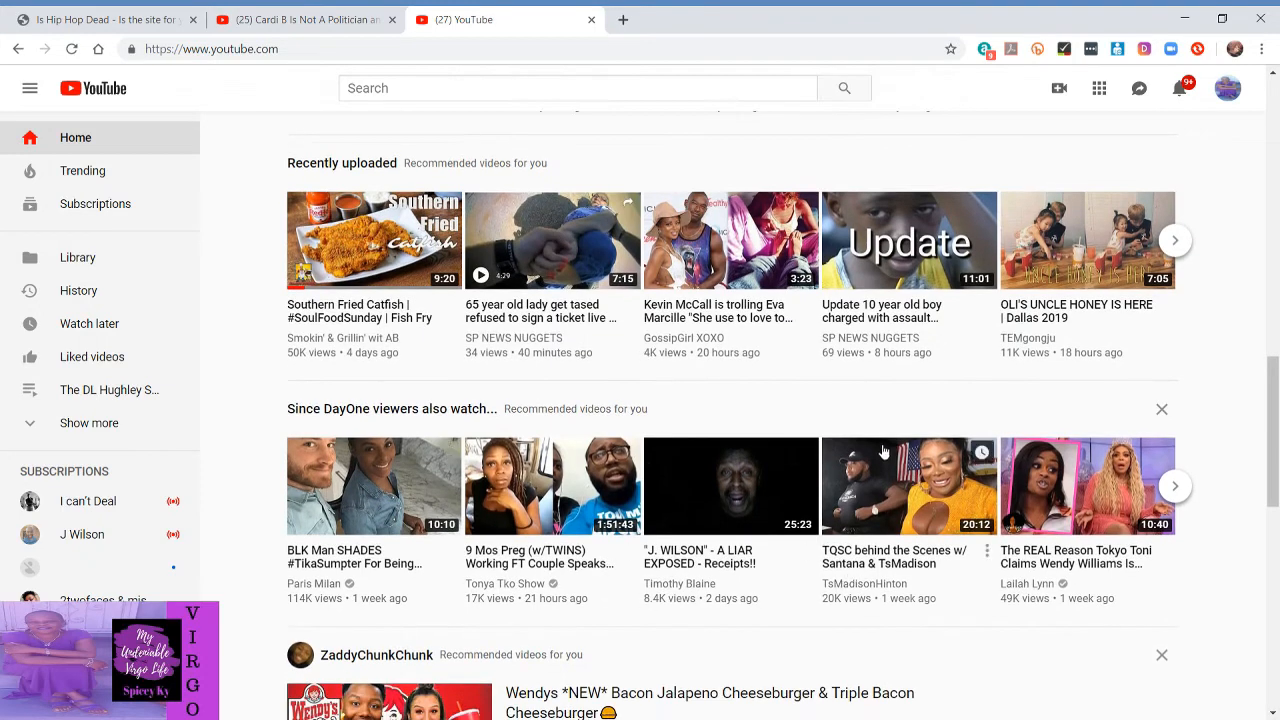
{"action": "left_click", "coordinate": [1177, 243]}
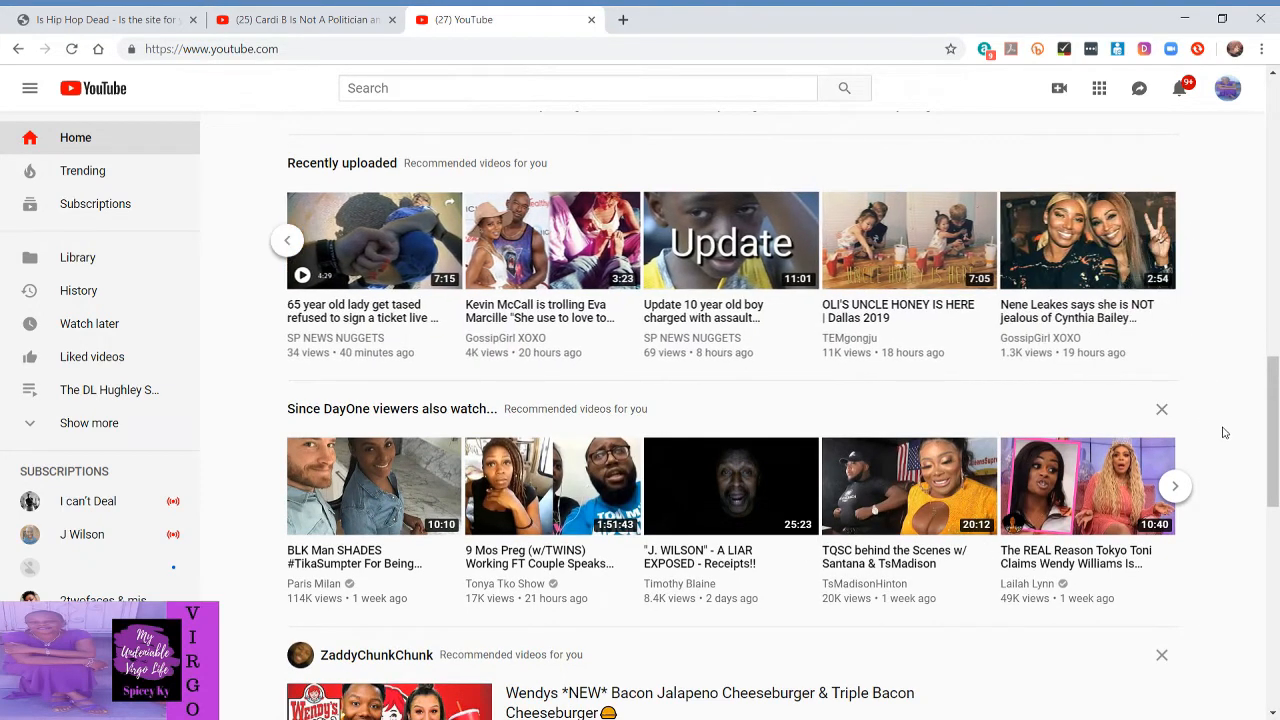
{"action": "left_click", "coordinate": [1175, 487]}
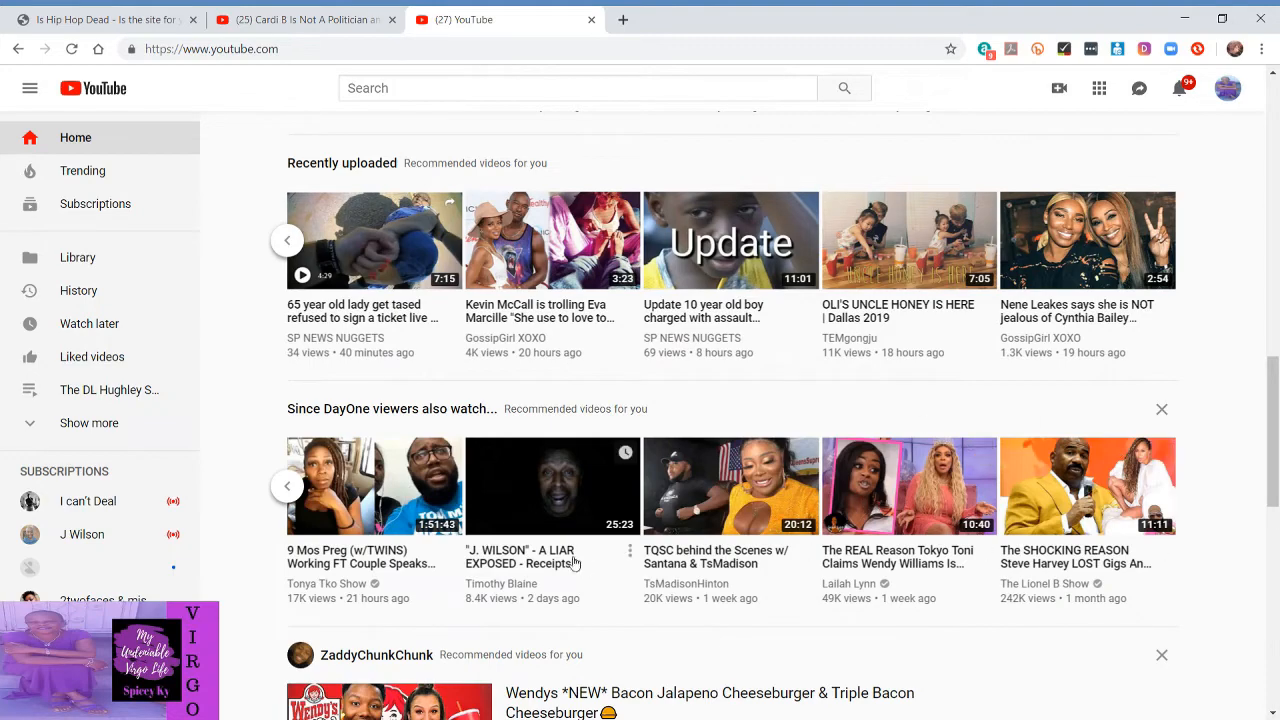
Compare thumbnail styles across the home feed, down to the channel rows such as Lovelyti TV
{"action": "scroll", "coordinate": [621, 545], "scroll_direction": "down", "scroll_amount": 5}
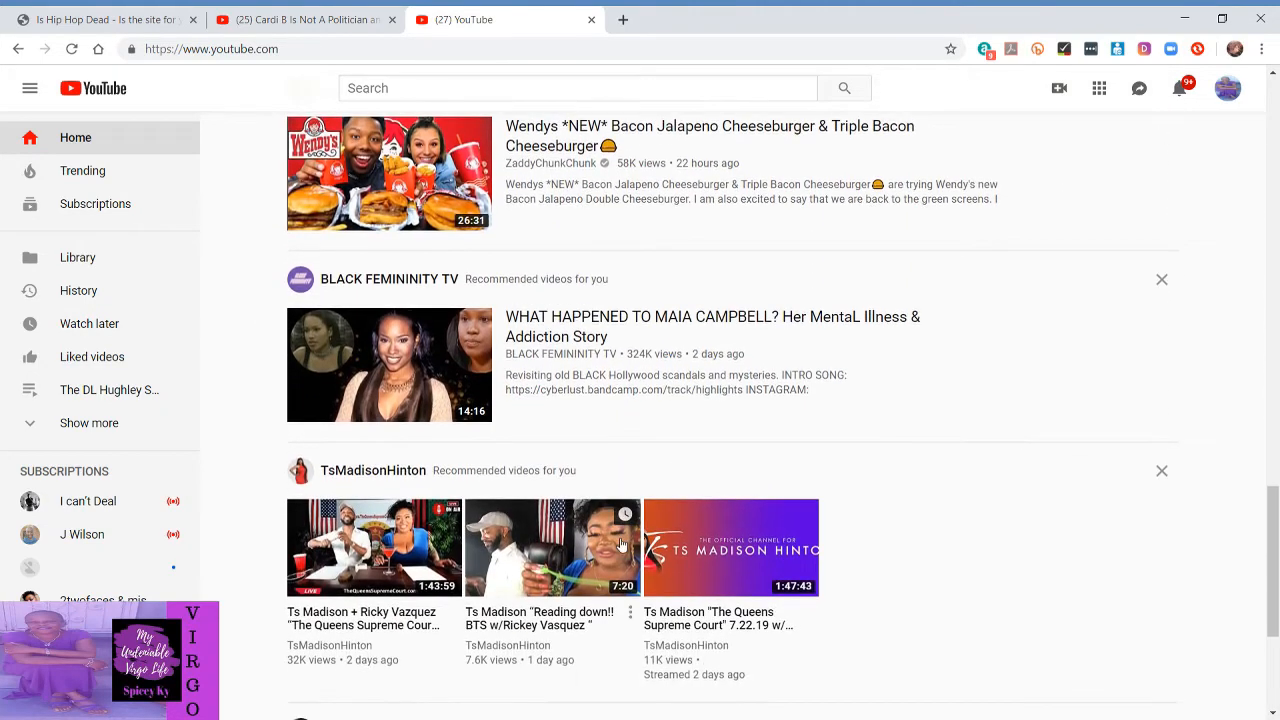
{"action": "scroll", "coordinate": [621, 545], "scroll_direction": "up", "scroll_amount": 1}
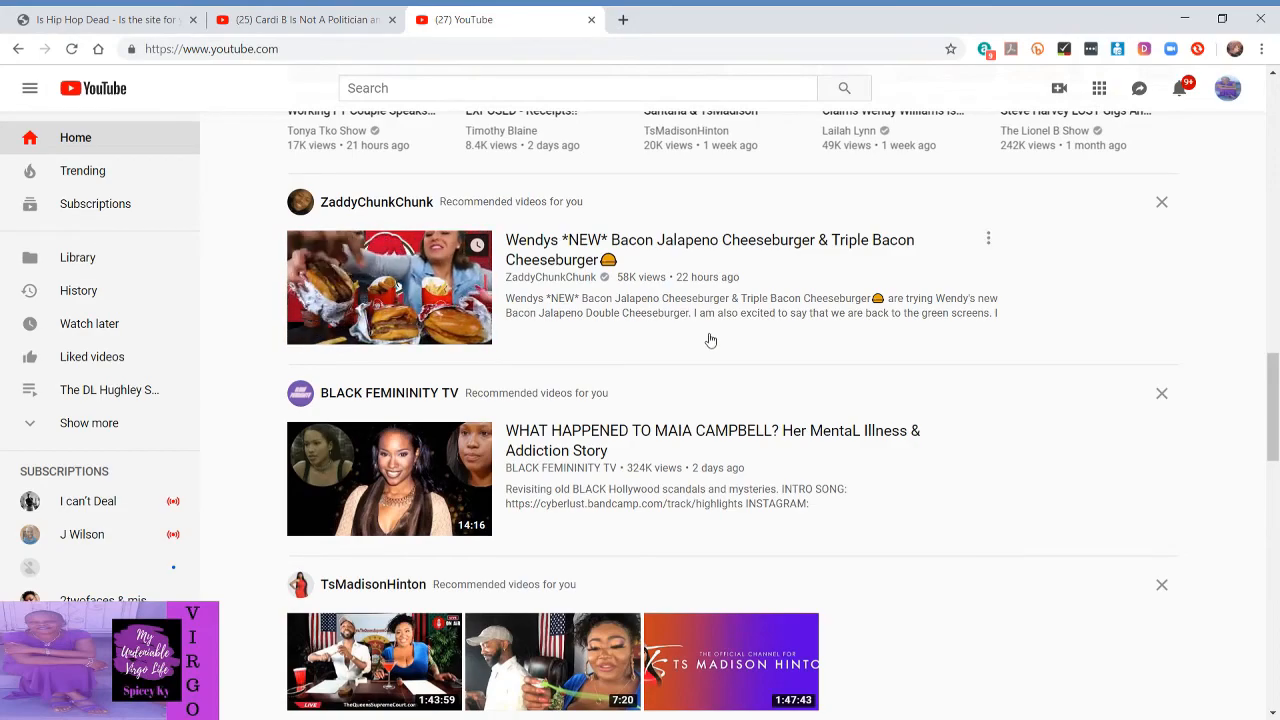
{"action": "scroll", "coordinate": [710, 341], "scroll_direction": "up", "scroll_amount": 2}
{"action": "scroll", "coordinate": [710, 341], "scroll_direction": "up", "scroll_amount": 15}
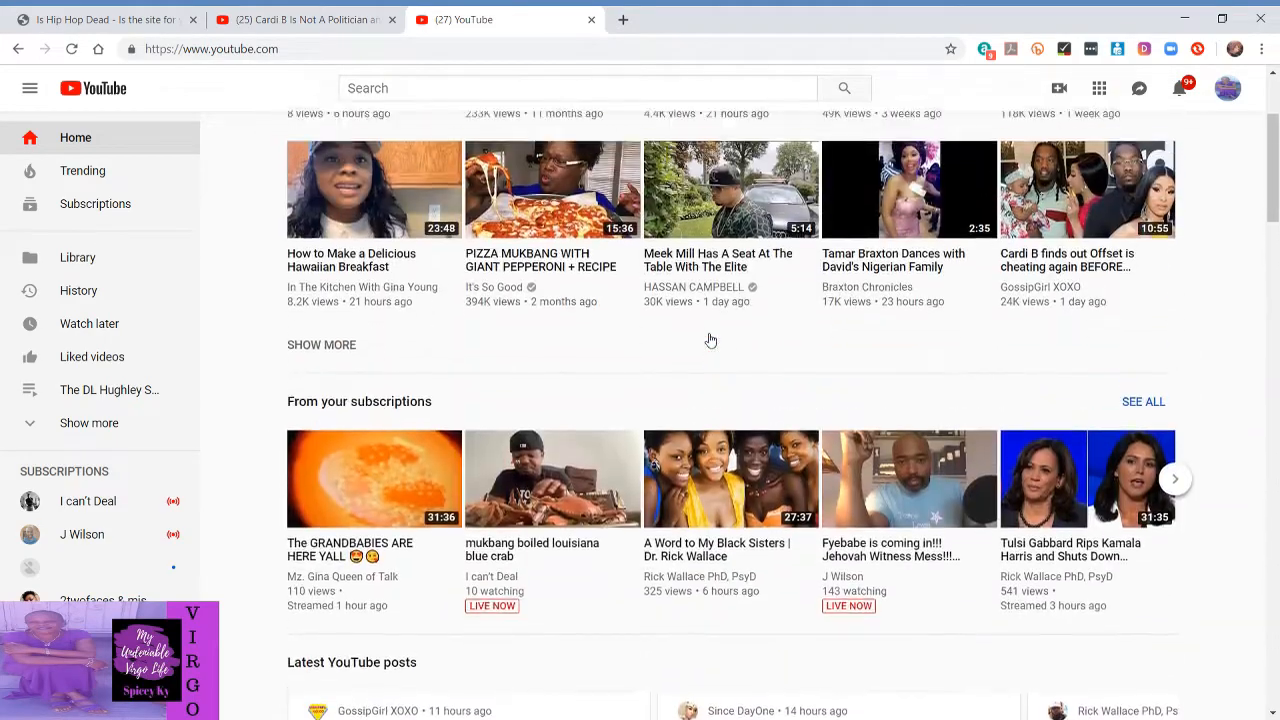
{"action": "scroll", "coordinate": [710, 341], "scroll_direction": "up", "scroll_amount": 1}
{"action": "scroll", "coordinate": [710, 340], "scroll_direction": "down", "scroll_amount": 3}
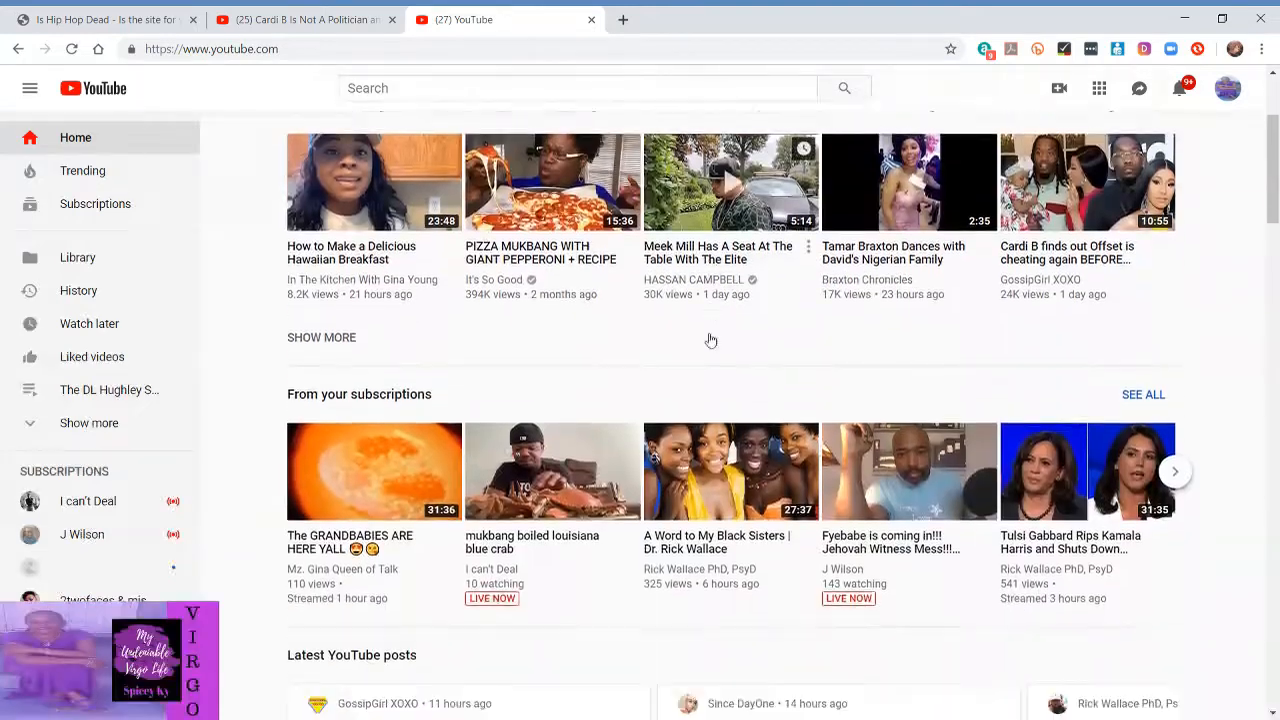
{"action": "scroll", "coordinate": [710, 341], "scroll_direction": "down", "scroll_amount": 6}
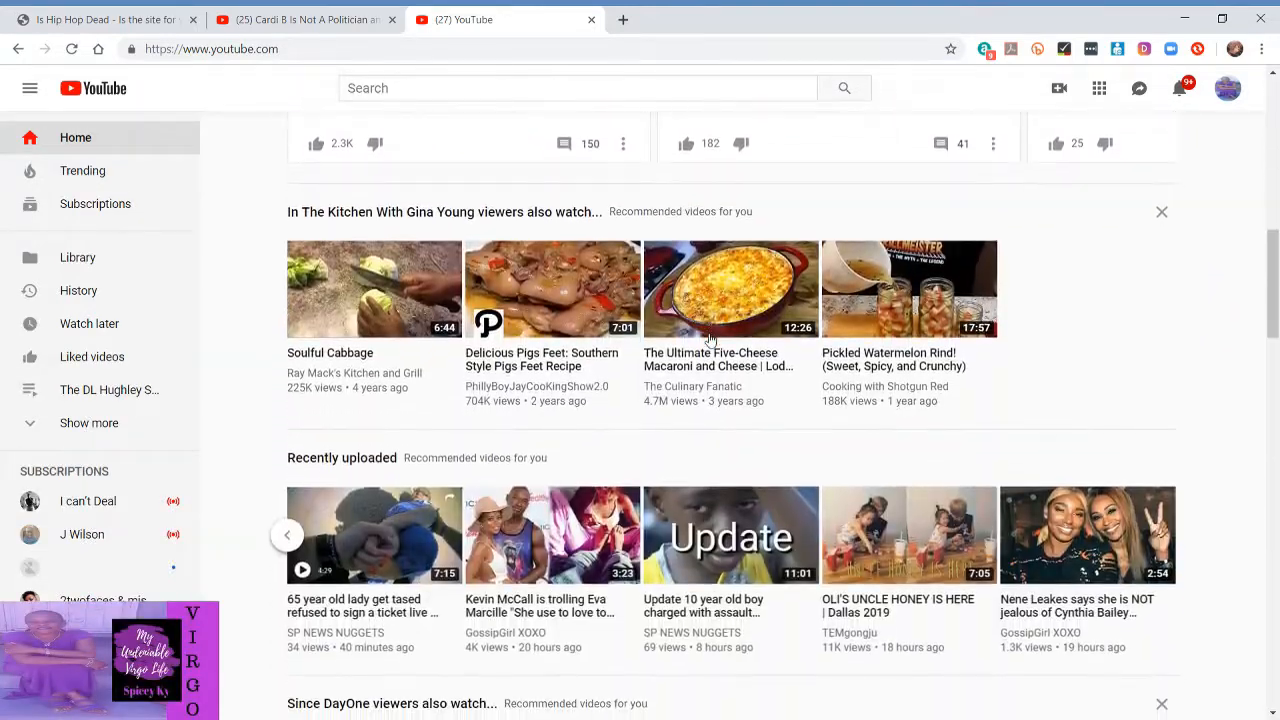
{"action": "scroll", "coordinate": [708, 340], "scroll_direction": "down", "scroll_amount": 4}
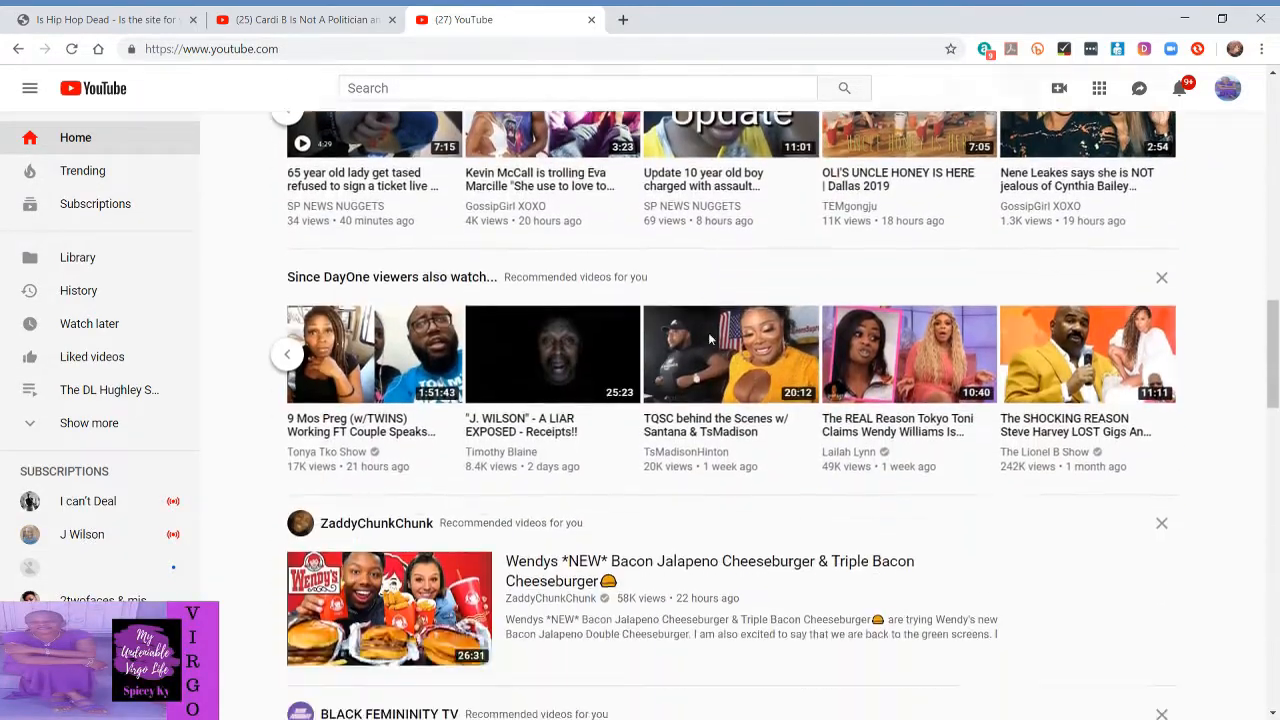
{"action": "scroll", "coordinate": [710, 340], "scroll_direction": "down", "scroll_amount": 1}
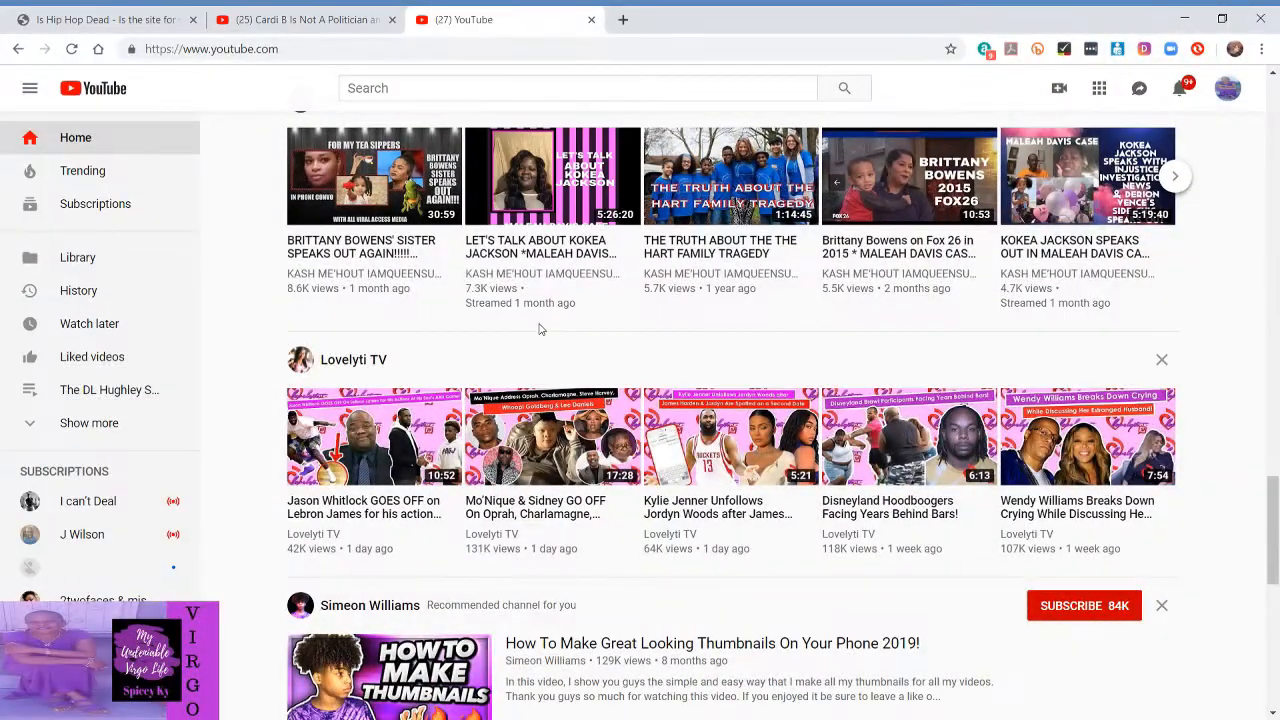
{"action": "mouse_move", "coordinate": [560, 275]}
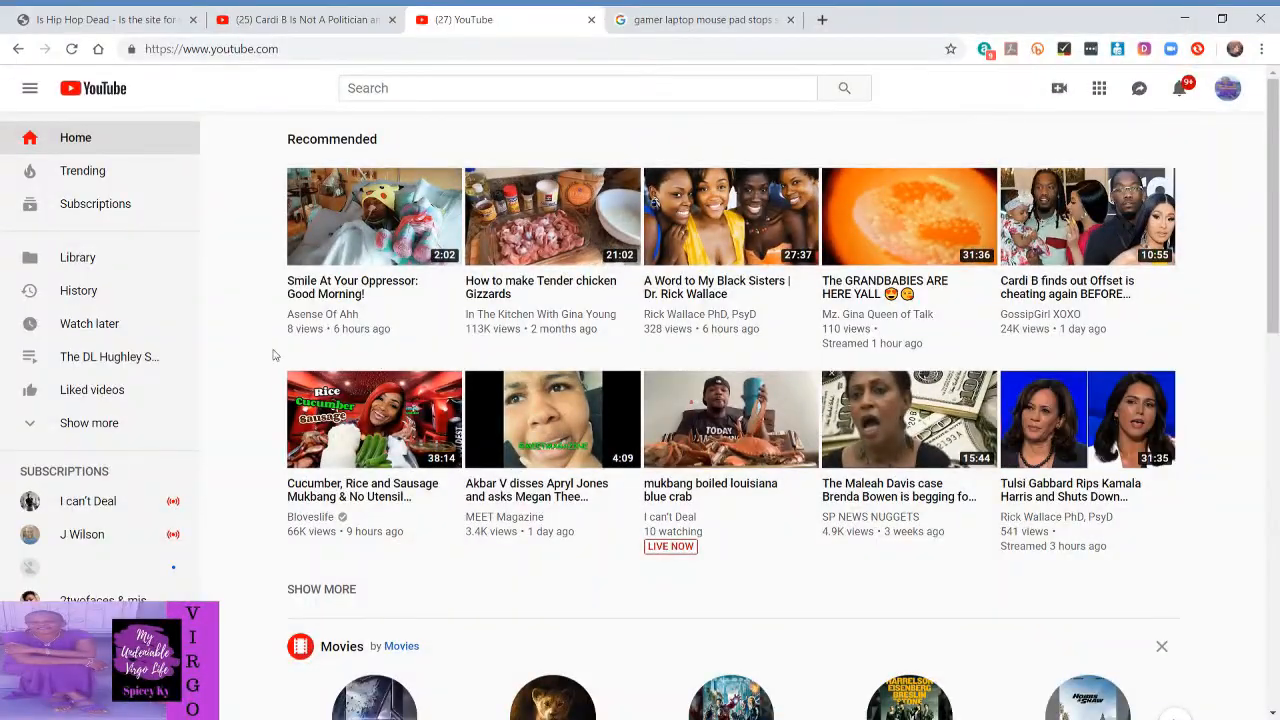
Examine the thumbnails in the refreshed home feed, from the Recommended videos down to the Bloveslife row
{"action": "scroll", "coordinate": [257, 243], "scroll_direction": "down", "scroll_amount": 1}
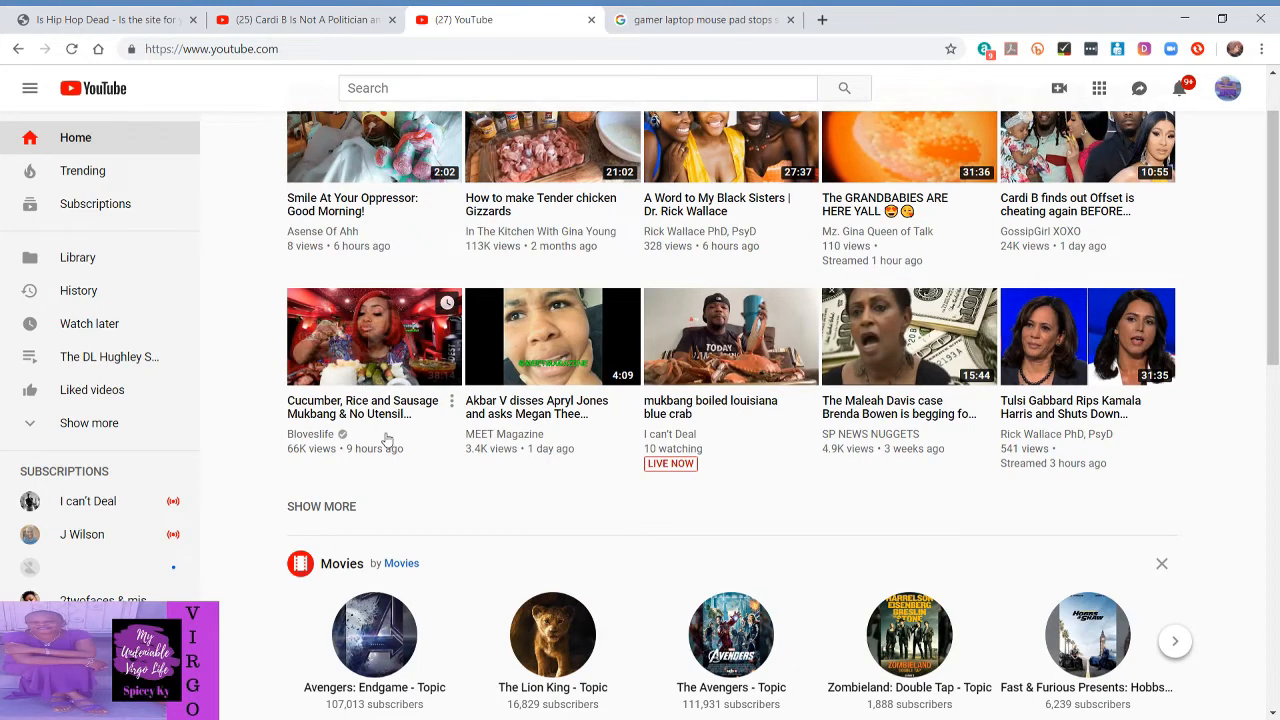
{"action": "scroll", "coordinate": [386, 440], "scroll_direction": "down", "scroll_amount": 1}
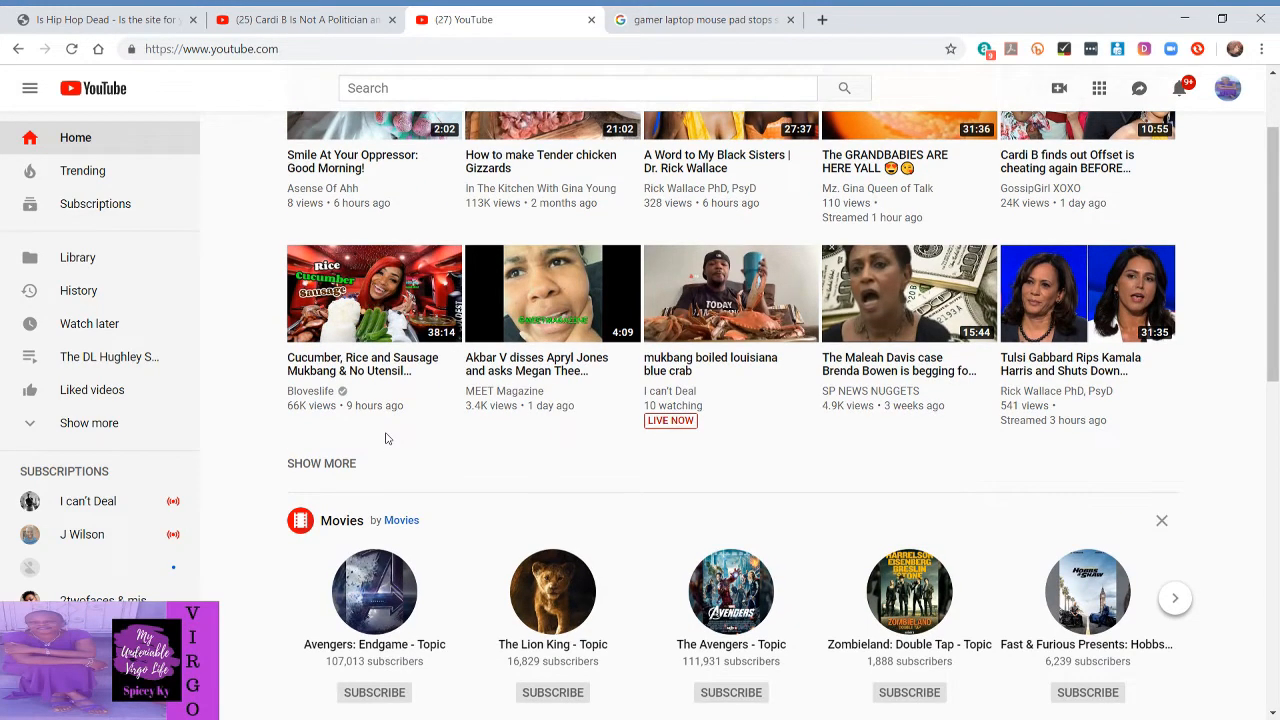
{"action": "mouse_move", "coordinate": [365, 287]}
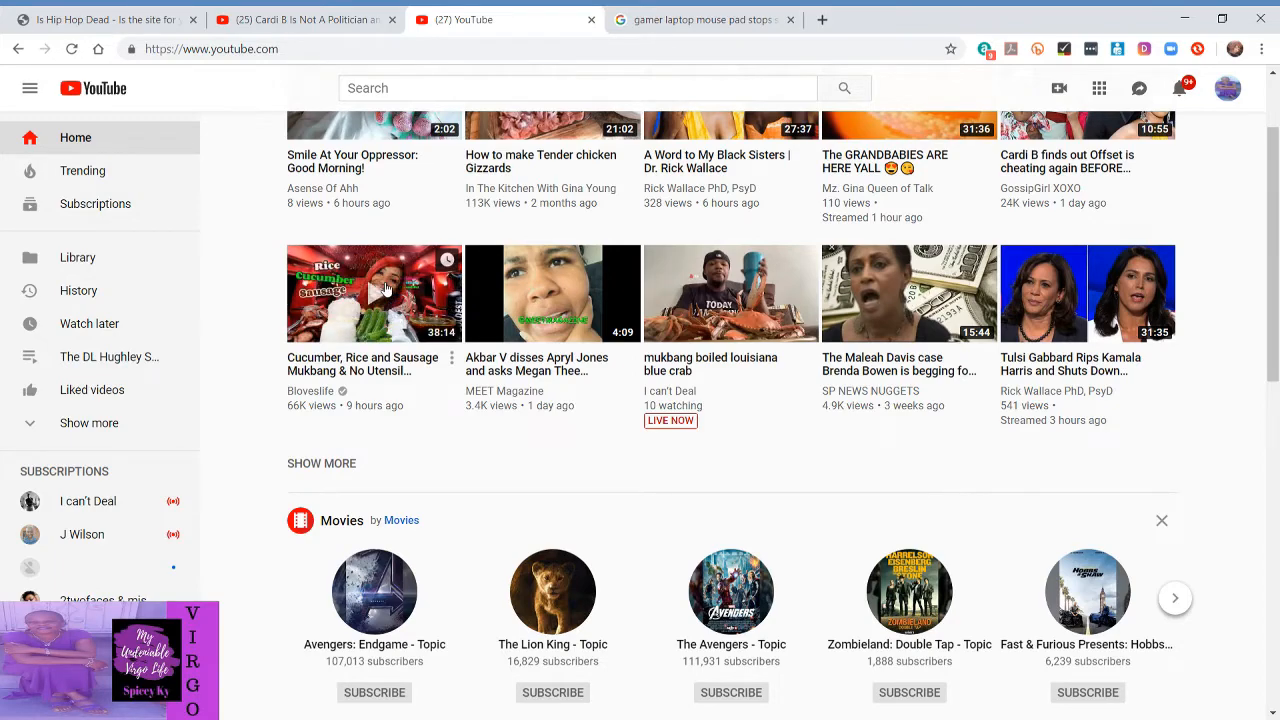
{"action": "scroll", "coordinate": [418, 424], "scroll_direction": "down", "scroll_amount": 8}
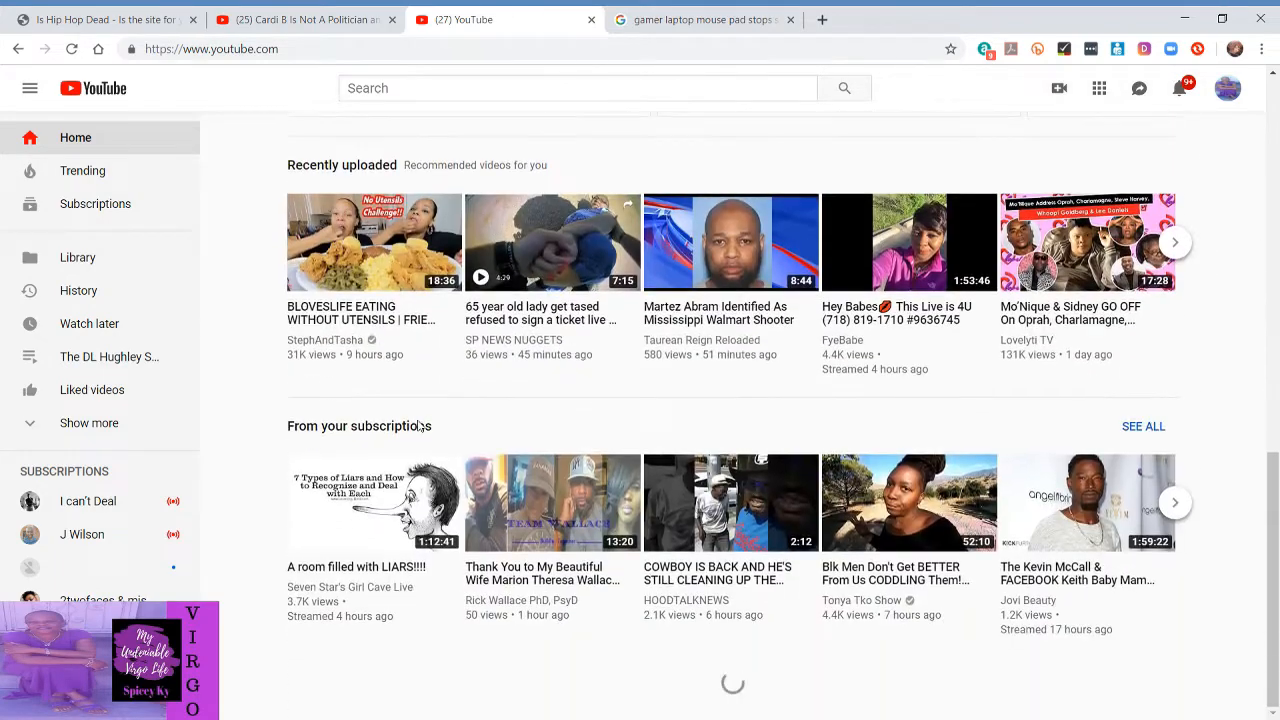
{"action": "scroll", "coordinate": [418, 424], "scroll_direction": "down", "scroll_amount": 5}
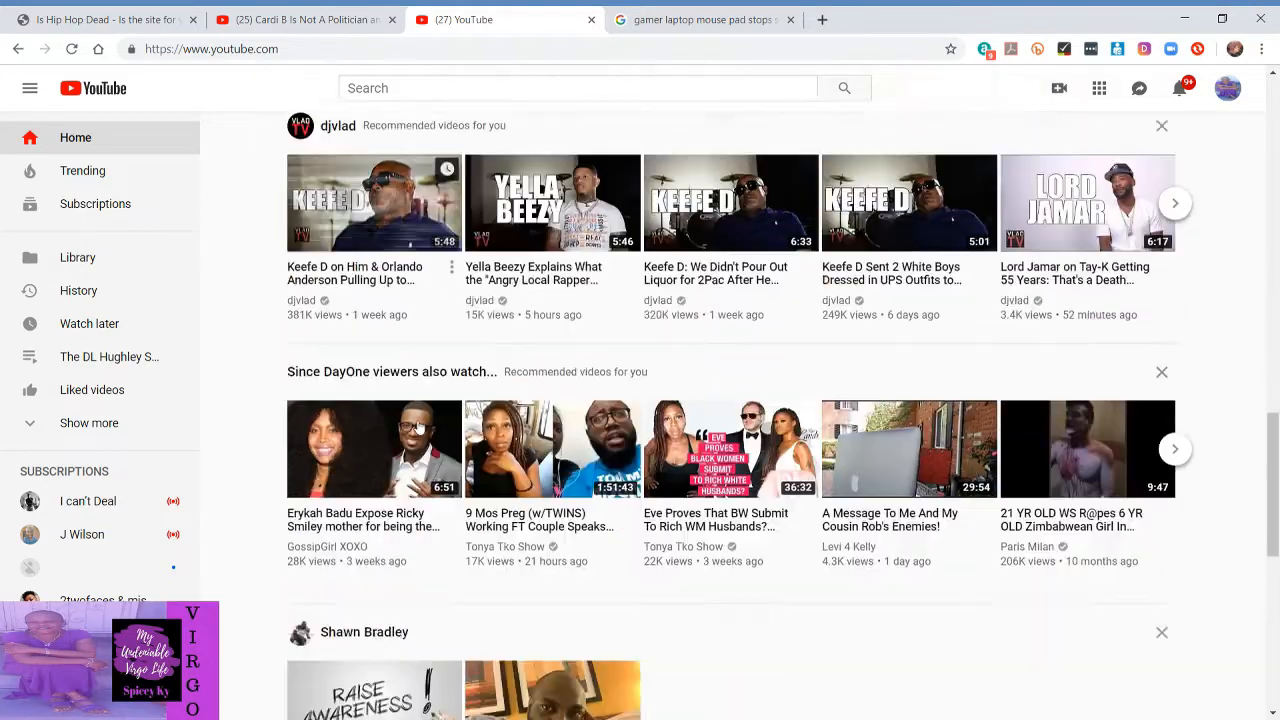
{"action": "scroll", "coordinate": [418, 426], "scroll_direction": "down", "scroll_amount": 6}
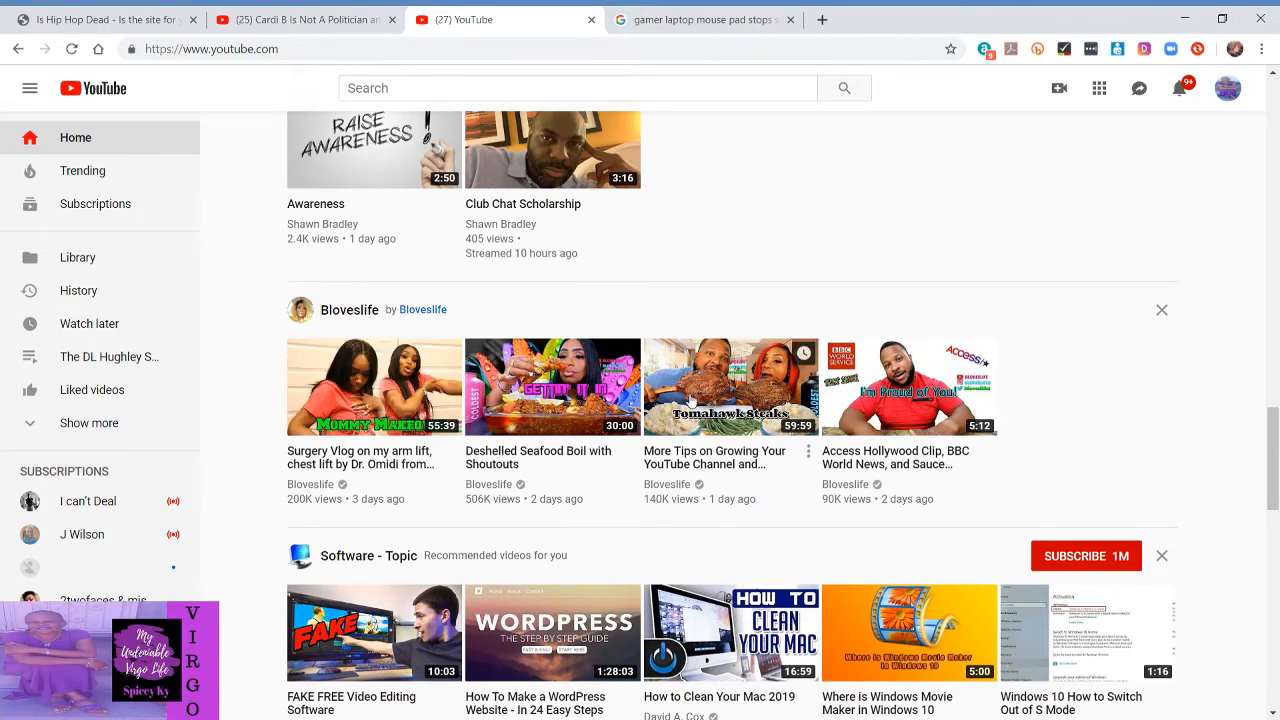
View the Is Hip Hop Dead website briefly and return to the start of the YouTube home feed
{"action": "left_click", "coordinate": [134, 11]}
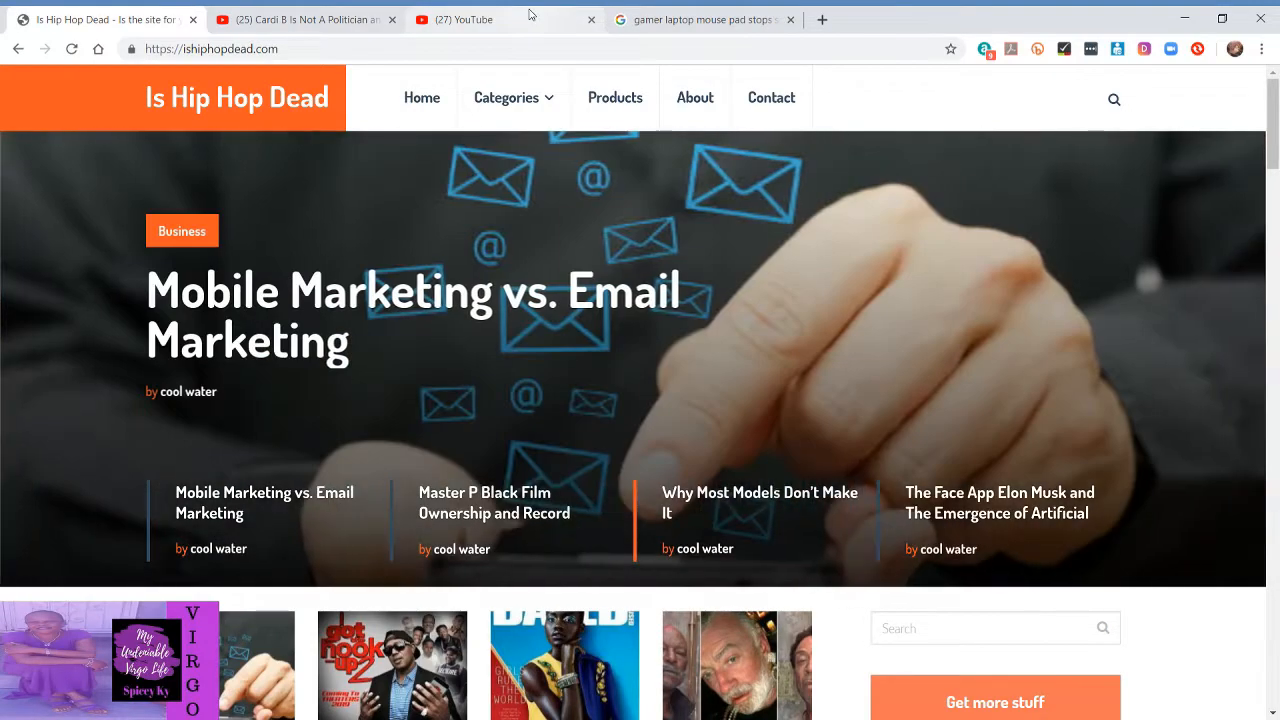
{"action": "left_click", "coordinate": [530, 15]}
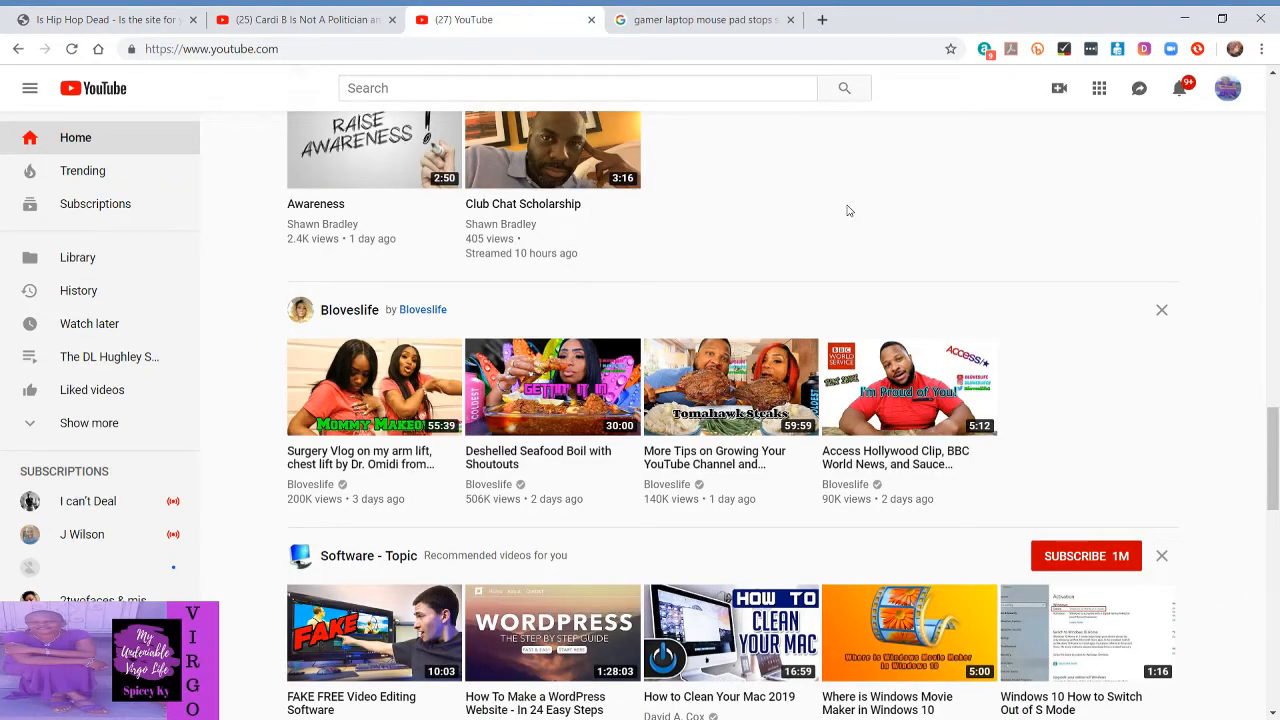
{"action": "scroll", "coordinate": [847, 210], "scroll_direction": "up", "scroll_amount": 6}
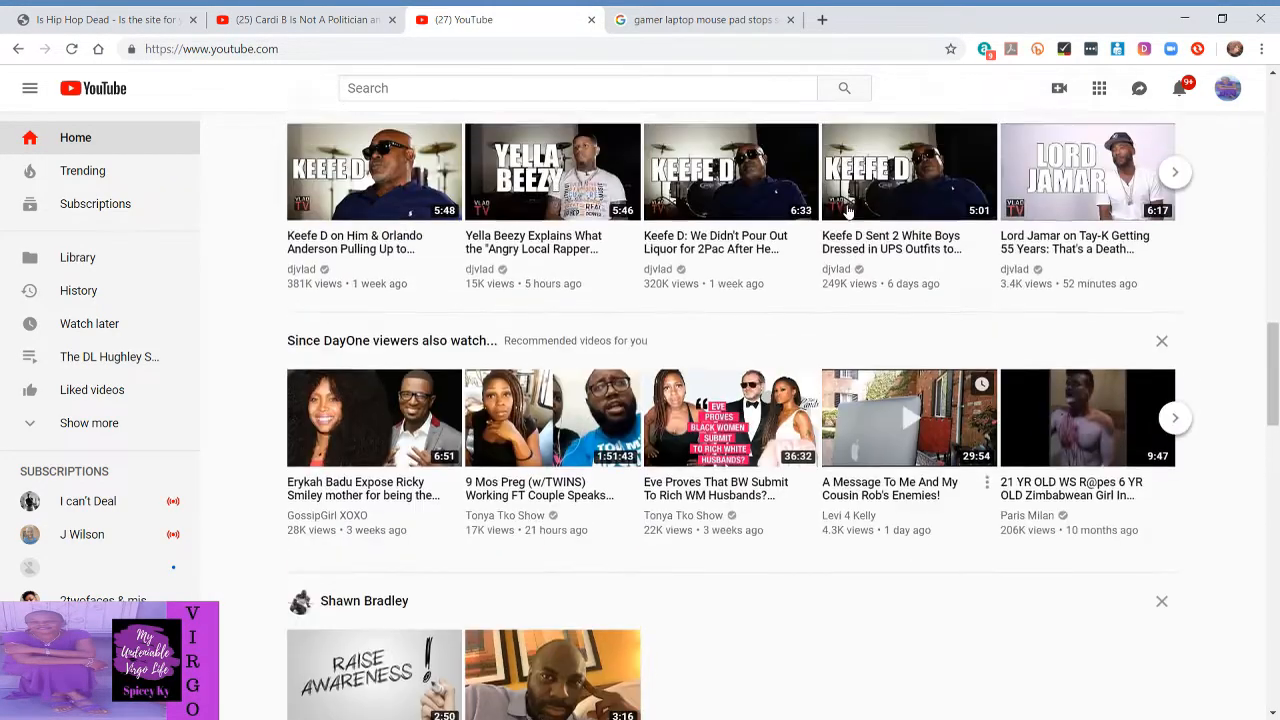
{"action": "scroll", "coordinate": [847, 210], "scroll_direction": "up", "scroll_amount": 6}
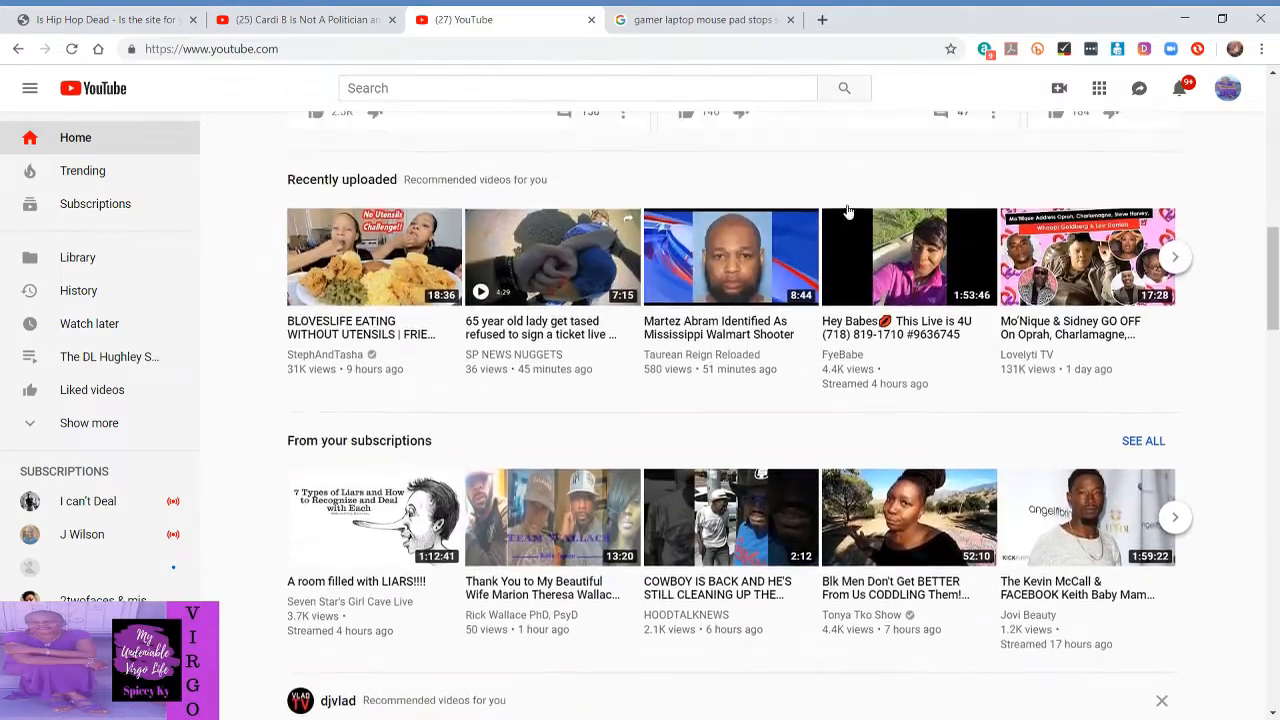
{"action": "scroll", "coordinate": [847, 210], "scroll_direction": "up", "scroll_amount": 10}
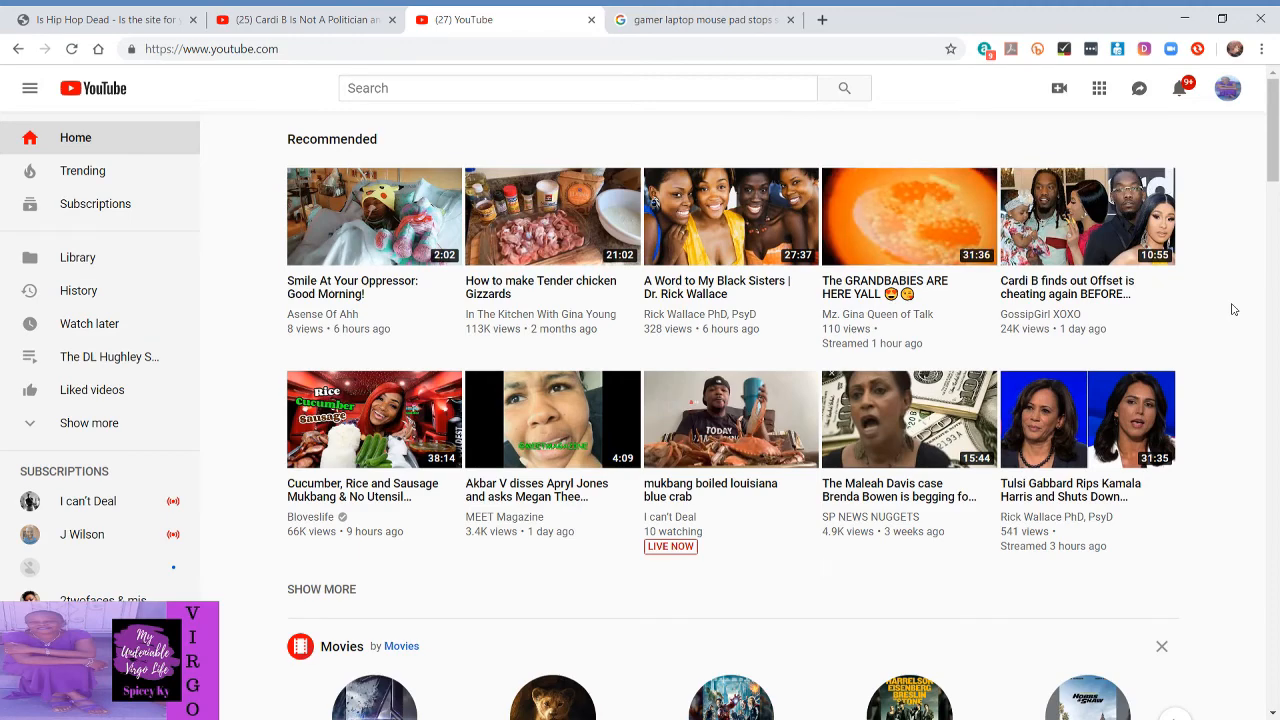
Examine text and image use in the thumbnails of the "Recently uploaded", "From your subscriptions" and djvlad rows
{"action": "scroll", "coordinate": [1233, 310], "scroll_direction": "down", "scroll_amount": 3}
{"action": "scroll", "coordinate": [1233, 310], "scroll_direction": "up", "scroll_amount": 3}
{"action": "mouse_move", "coordinate": [345, 421]}
{"action": "scroll", "coordinate": [474, 561], "scroll_direction": "down", "scroll_amount": 6}
{"action": "scroll", "coordinate": [472, 553], "scroll_direction": "down", "scroll_amount": 2}
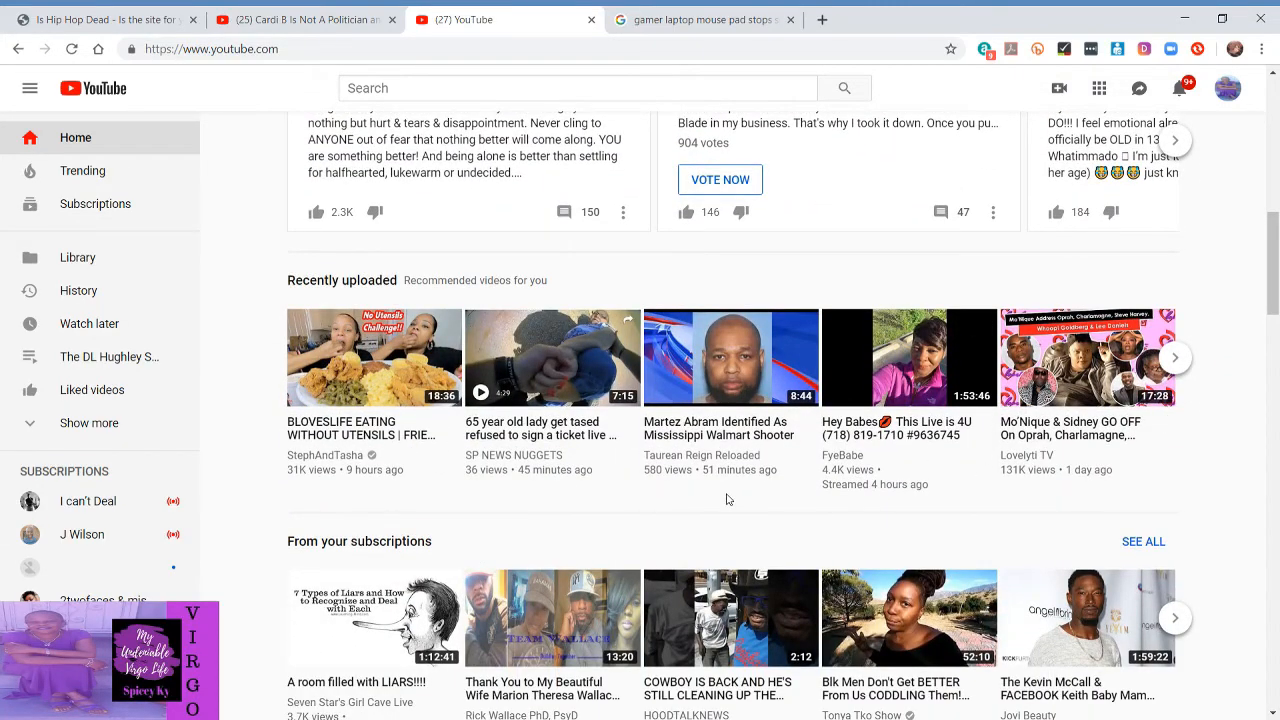
{"action": "mouse_move", "coordinate": [421, 474]}
{"action": "scroll", "coordinate": [434, 491], "scroll_direction": "down", "scroll_amount": 3}
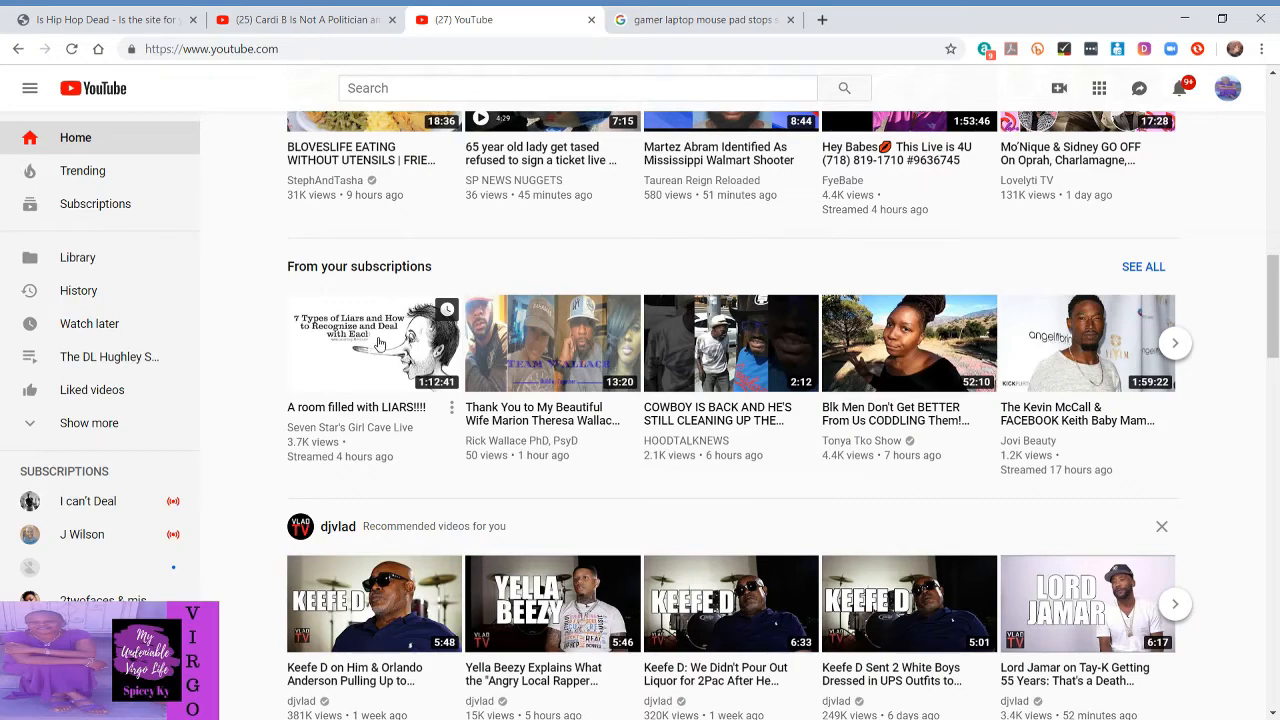
{"action": "scroll", "coordinate": [474, 462], "scroll_direction": "down", "scroll_amount": 2}
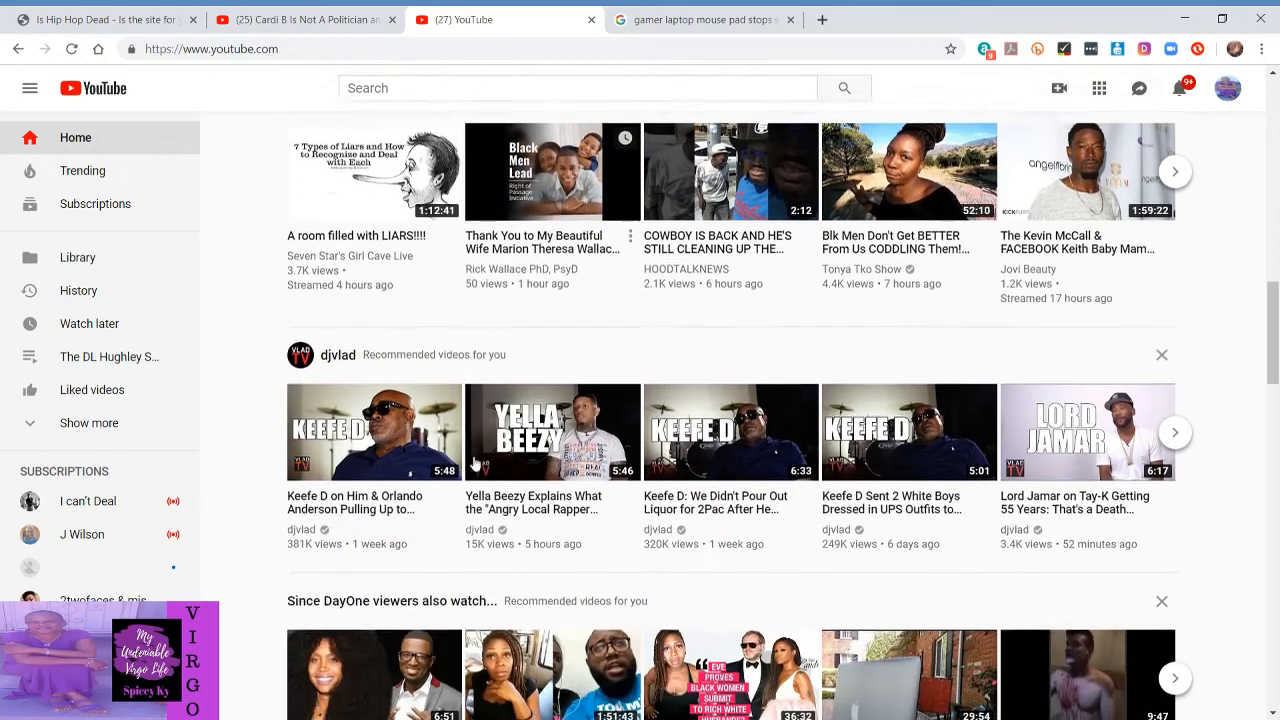
{"action": "scroll", "coordinate": [474, 462], "scroll_direction": "up", "scroll_amount": 2}
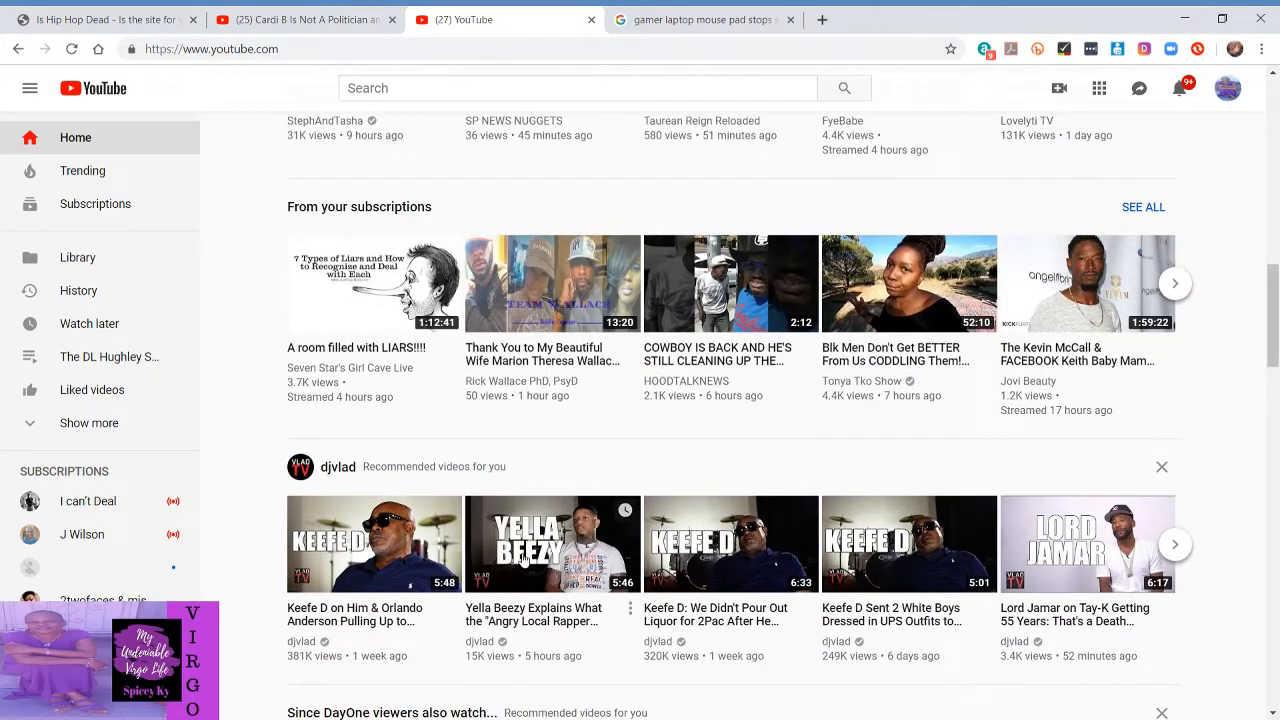
{"action": "scroll", "coordinate": [524, 562], "scroll_direction": "down", "scroll_amount": 2}
{"action": "scroll", "coordinate": [524, 562], "scroll_direction": "down", "scroll_amount": 1}
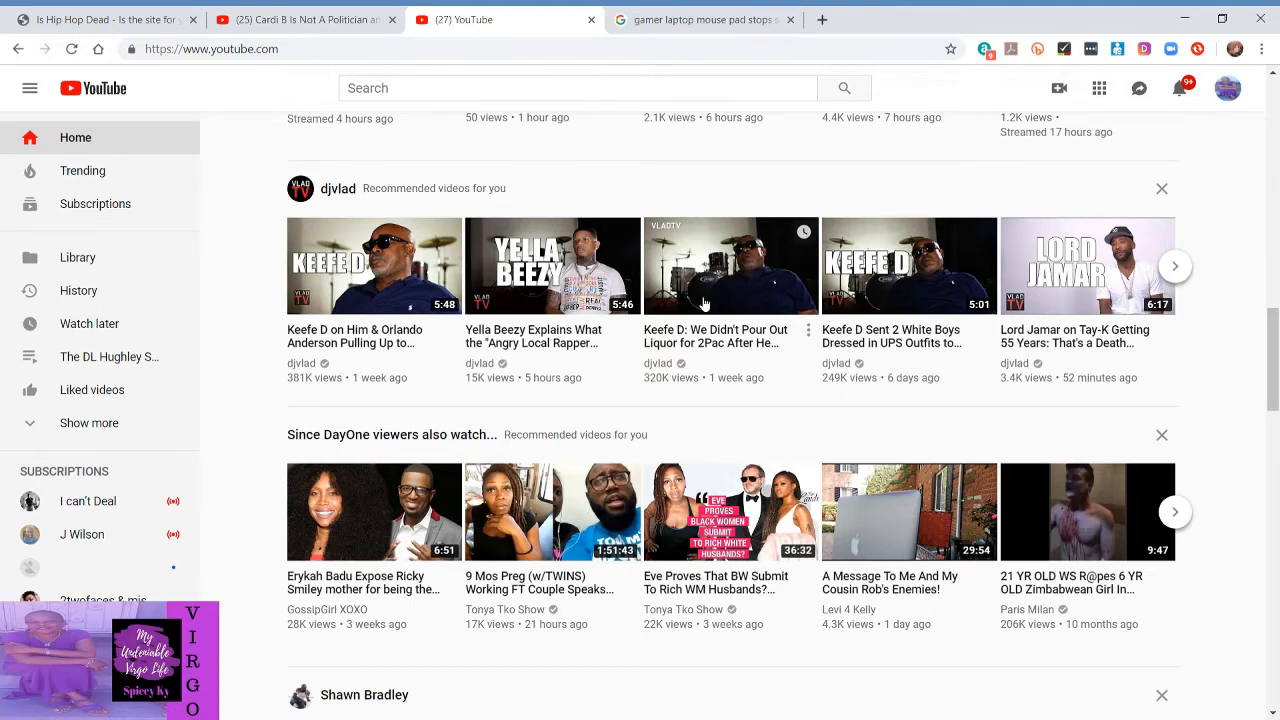
Examine the thumbnails further down the home feed, from the "Since DayOne viewers also watch..." row through Bloveslife and Grandpa Kitchen to the Access row
{"action": "scroll", "coordinate": [704, 345], "scroll_direction": "down", "scroll_amount": 3}
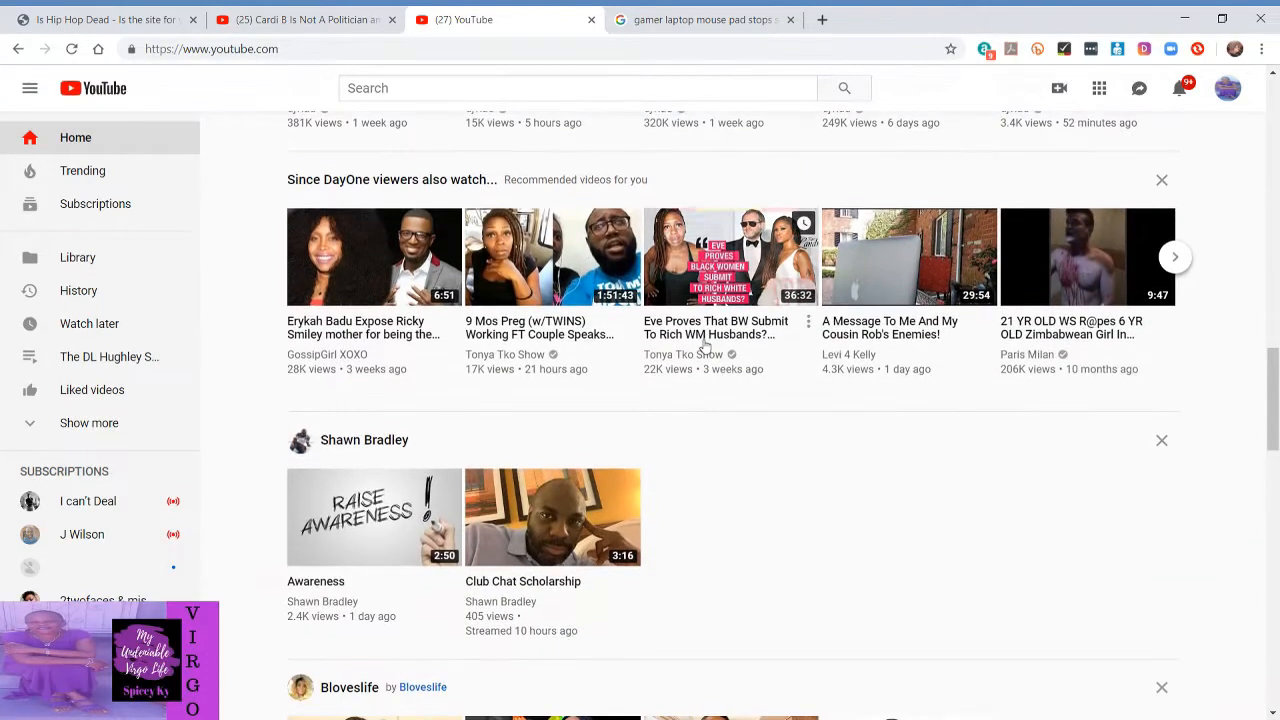
{"action": "scroll", "coordinate": [741, 455], "scroll_direction": "down", "scroll_amount": 5}
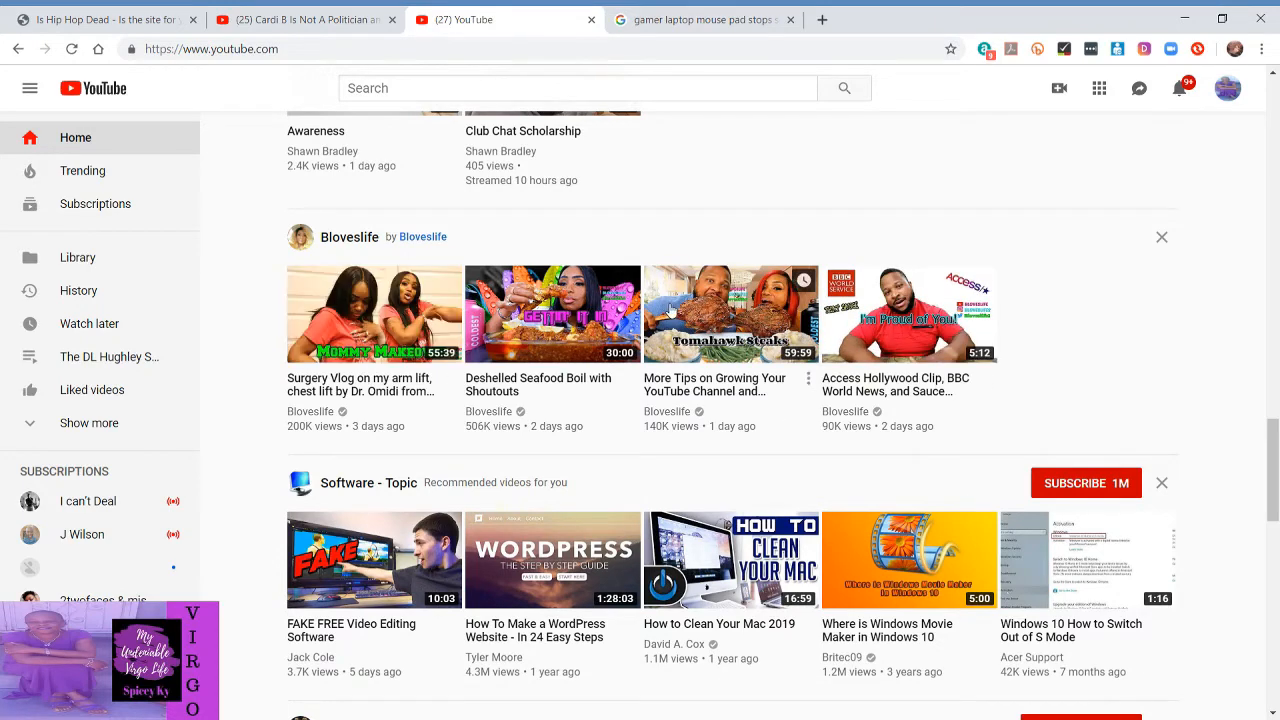
{"action": "scroll", "coordinate": [586, 410], "scroll_direction": "down", "scroll_amount": 4}
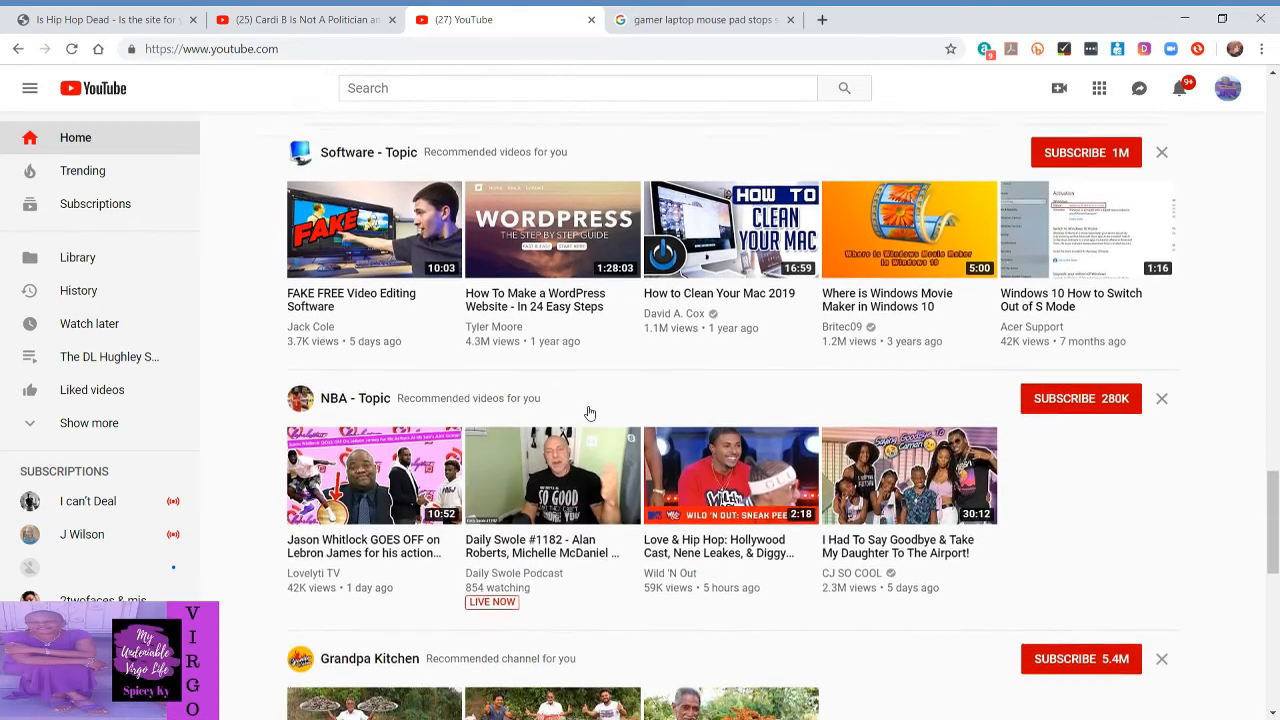
{"action": "scroll", "coordinate": [589, 413], "scroll_direction": "down", "scroll_amount": 3}
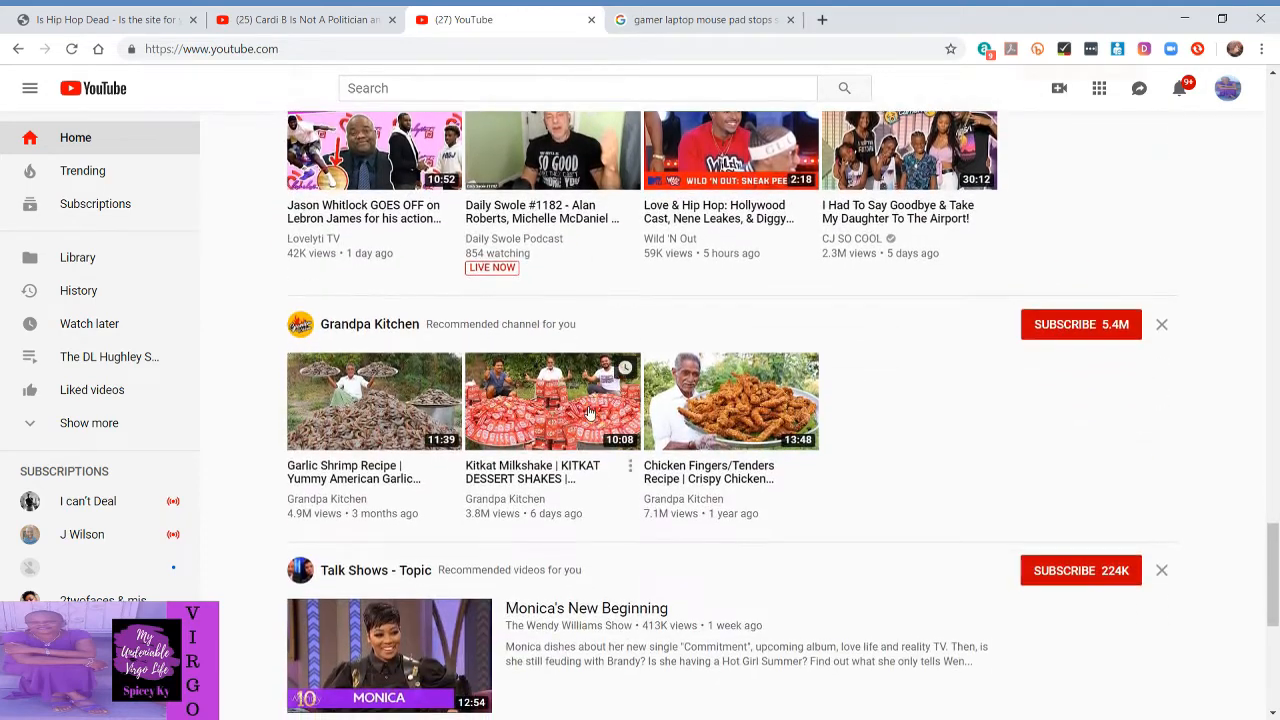
{"action": "scroll", "coordinate": [589, 413], "scroll_direction": "down", "scroll_amount": 1}
{"action": "scroll", "coordinate": [589, 413], "scroll_direction": "down", "scroll_amount": 4}
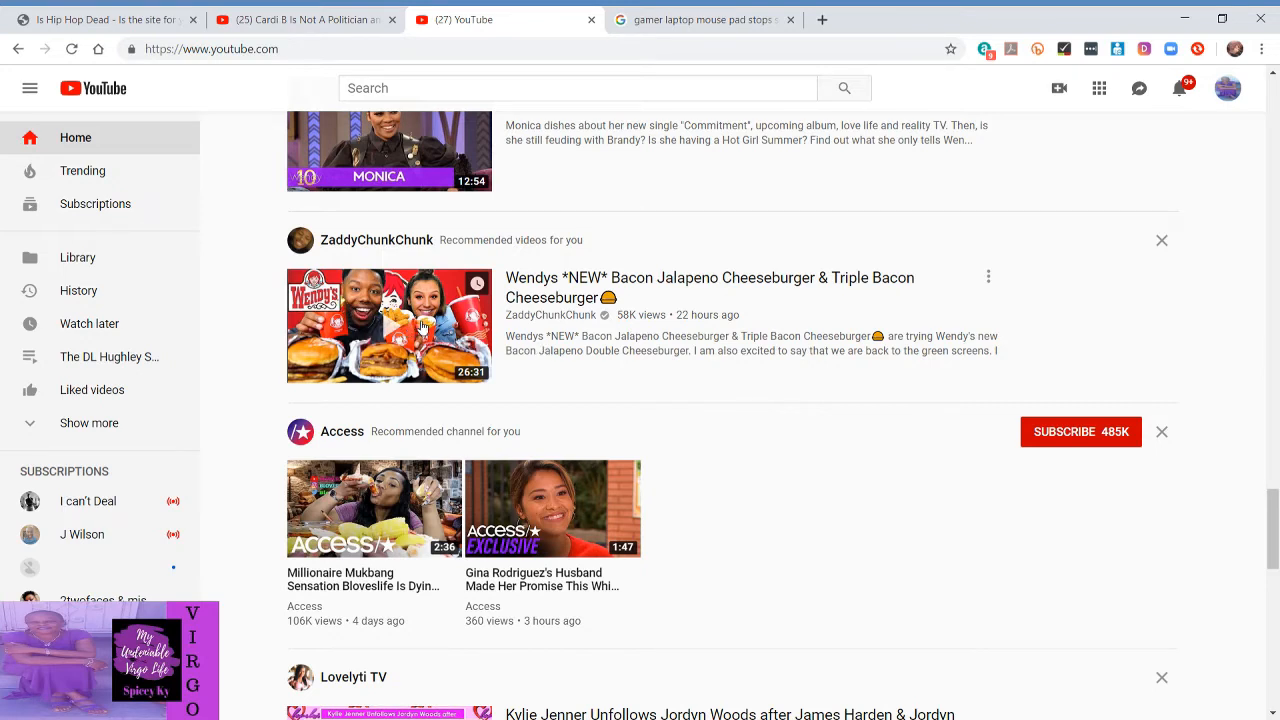
Review the thumbnails back up the home feed, from Talk Shows and Bloveslife to the "Recently uploaded" and "From your subscriptions" rows
{"action": "scroll", "coordinate": [520, 319], "scroll_direction": "up", "scroll_amount": 6}
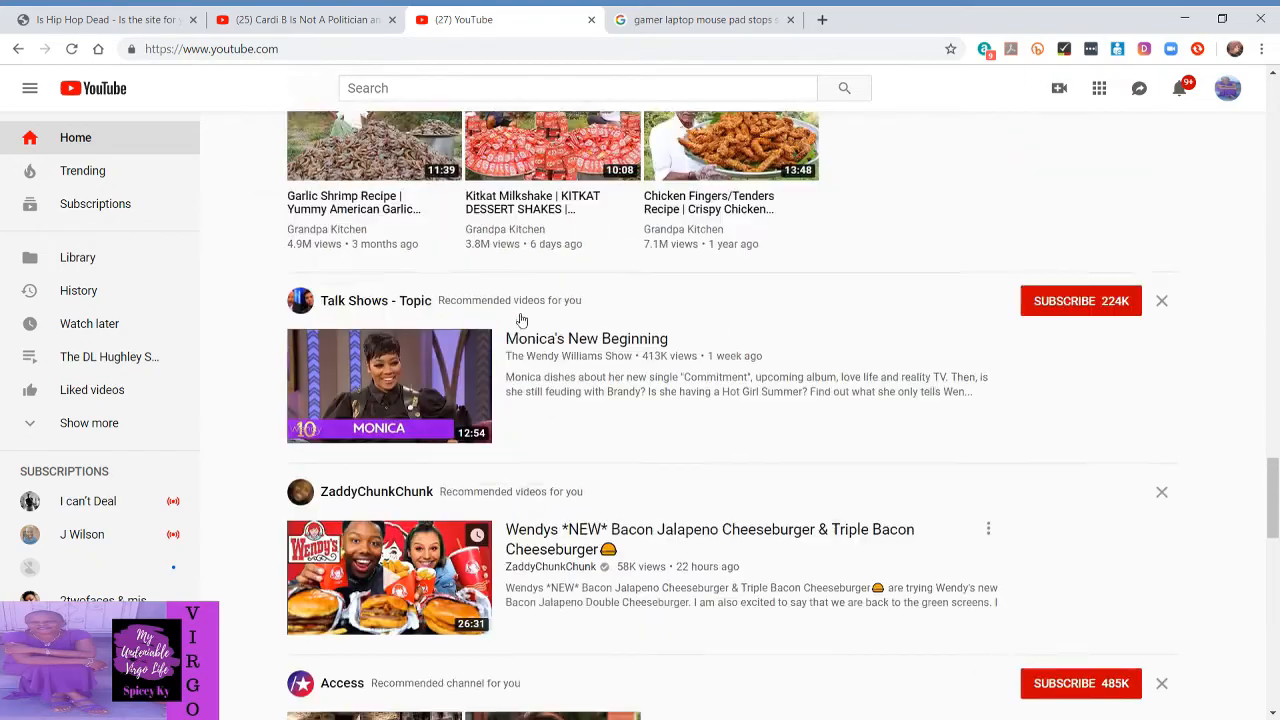
{"action": "scroll", "coordinate": [520, 319], "scroll_direction": "up", "scroll_amount": 6}
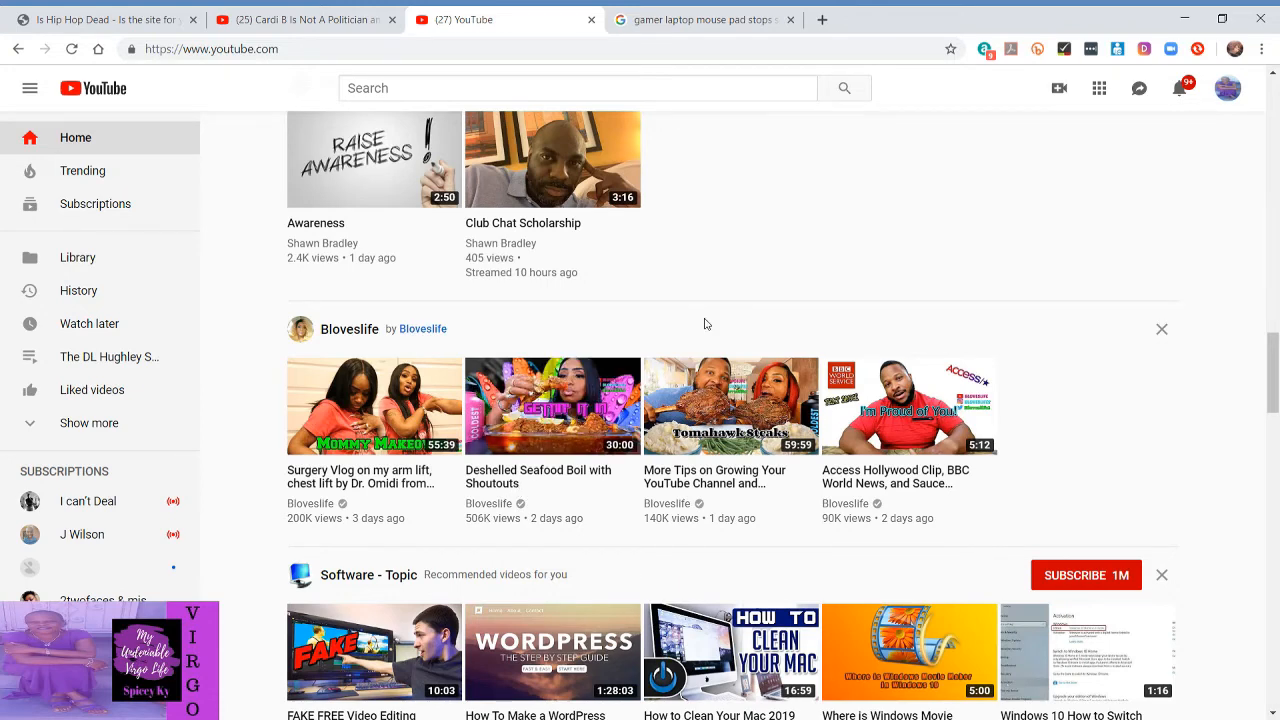
{"action": "scroll", "coordinate": [704, 323], "scroll_direction": "up", "scroll_amount": 3}
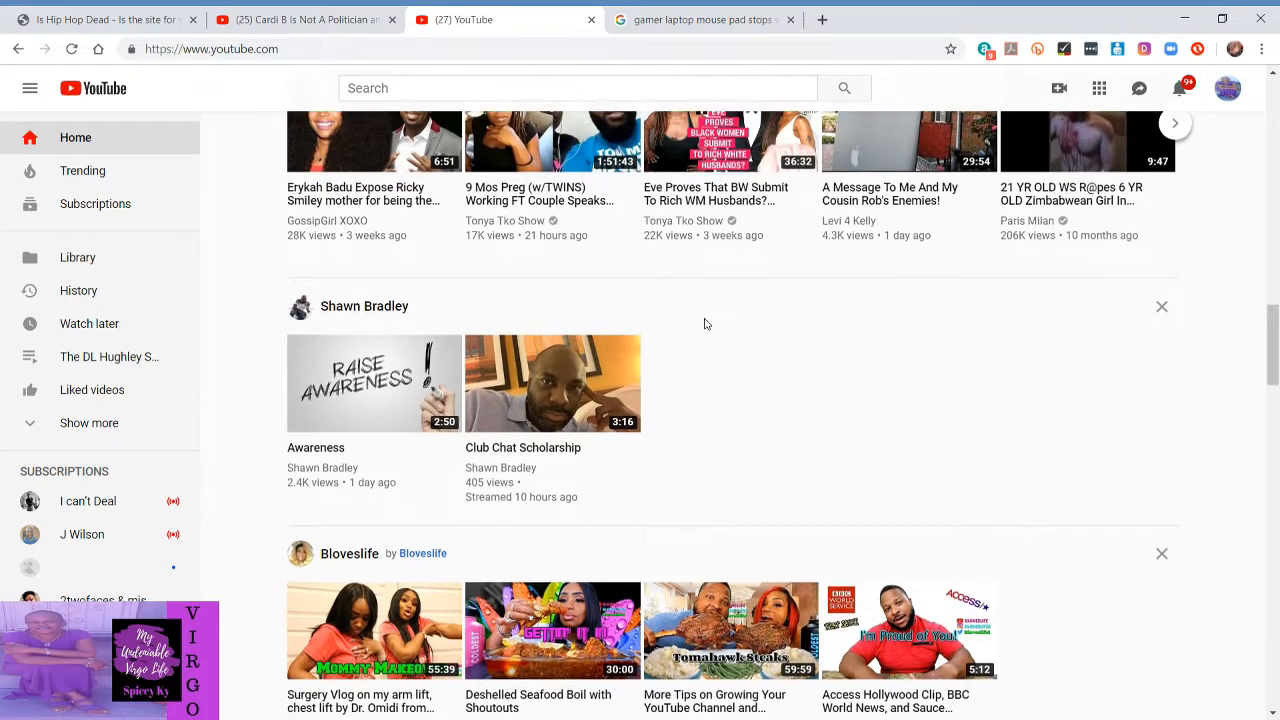
{"action": "scroll", "coordinate": [704, 323], "scroll_direction": "down", "scroll_amount": 1}
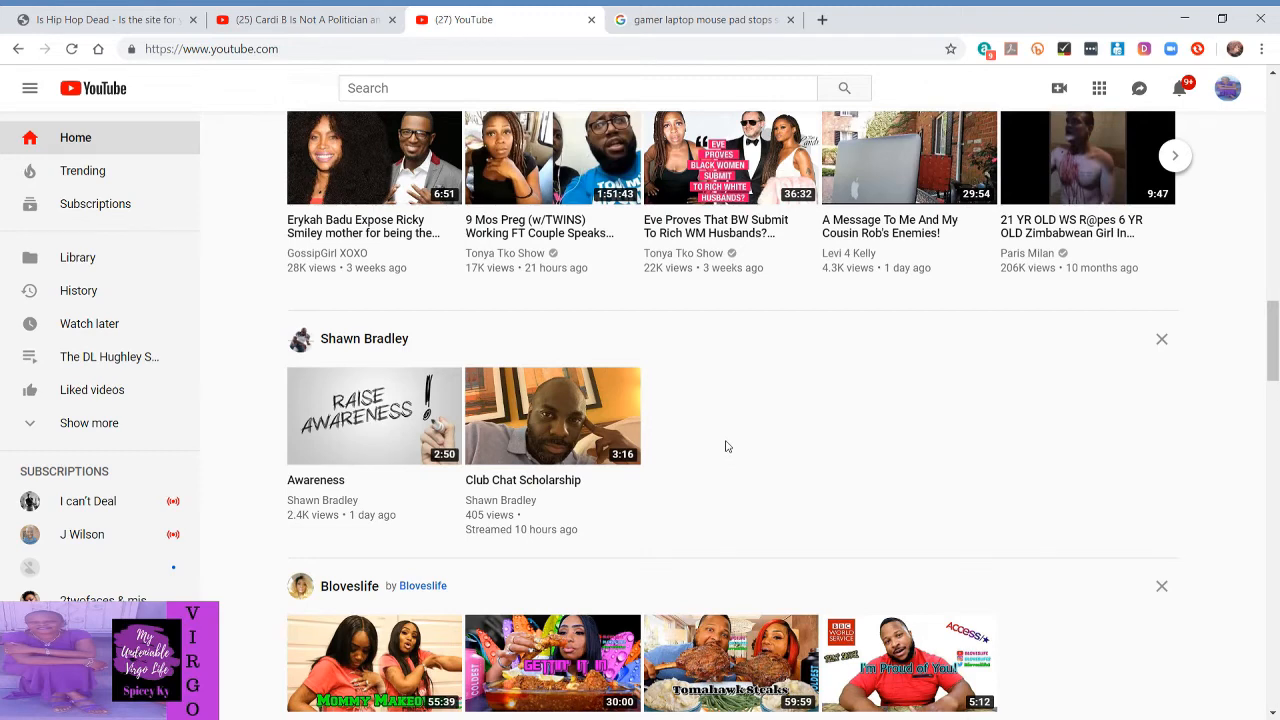
{"action": "scroll", "coordinate": [727, 446], "scroll_direction": "up", "scroll_amount": 3}
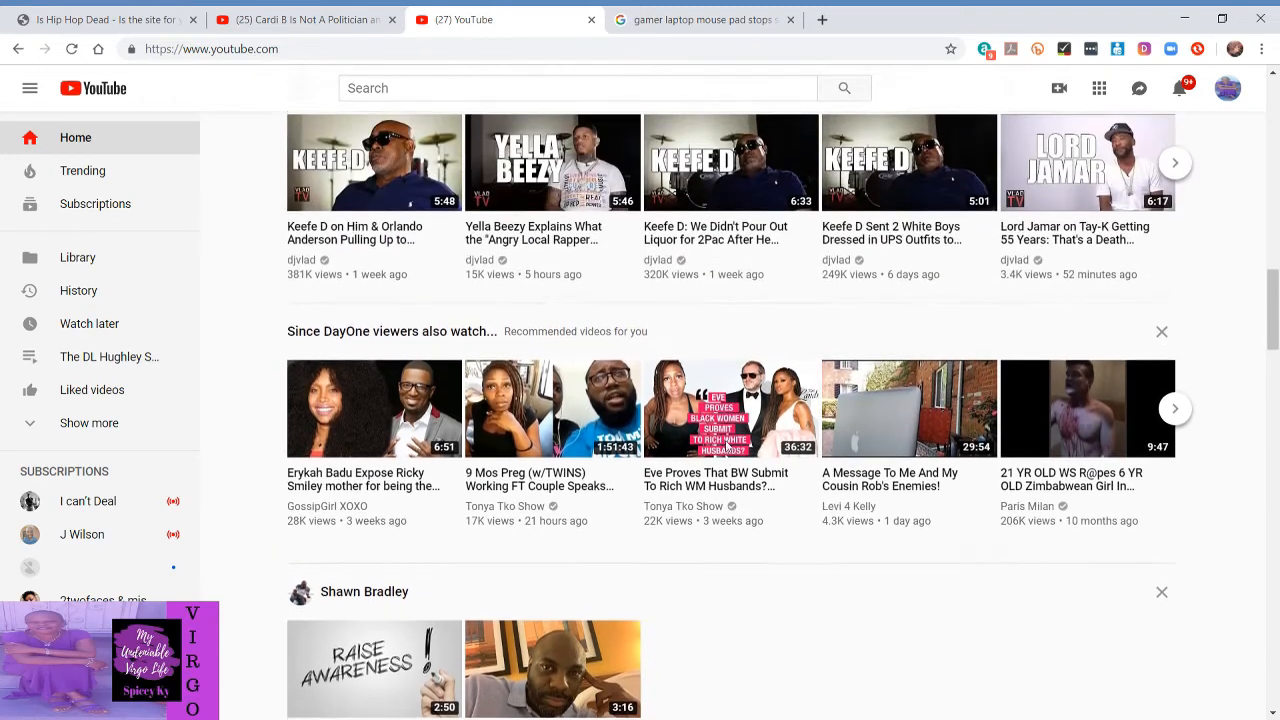
{"action": "scroll", "coordinate": [726, 445], "scroll_direction": "up", "scroll_amount": 3}
{"action": "scroll", "coordinate": [727, 446], "scroll_direction": "up", "scroll_amount": 4}
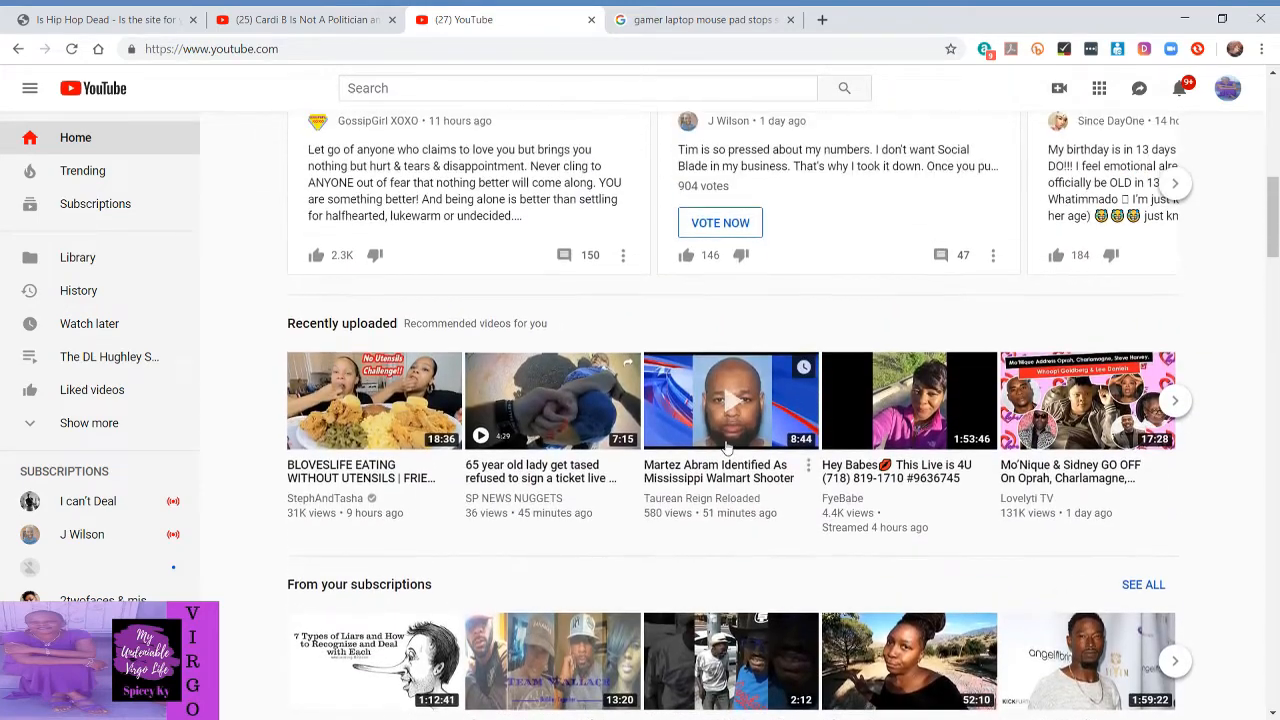
{"action": "scroll", "coordinate": [727, 446], "scroll_direction": "down", "scroll_amount": 1}
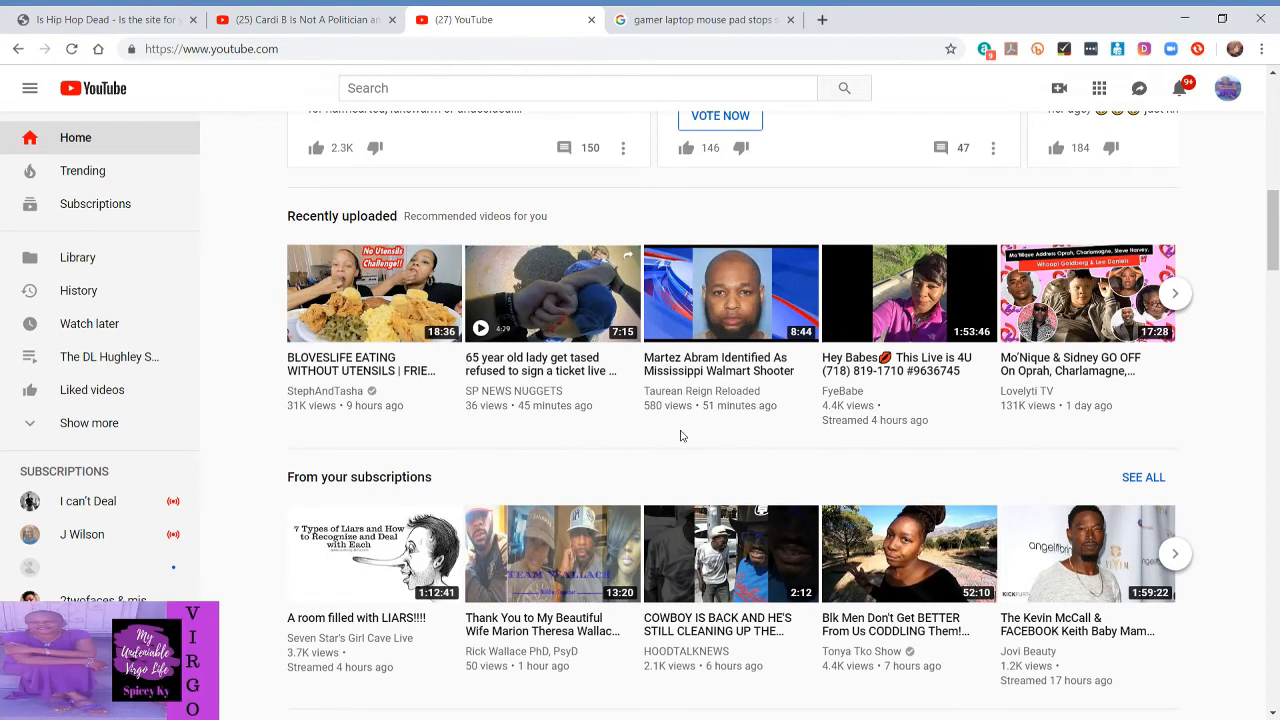
{"action": "scroll", "coordinate": [680, 436], "scroll_direction": "down", "scroll_amount": 1}
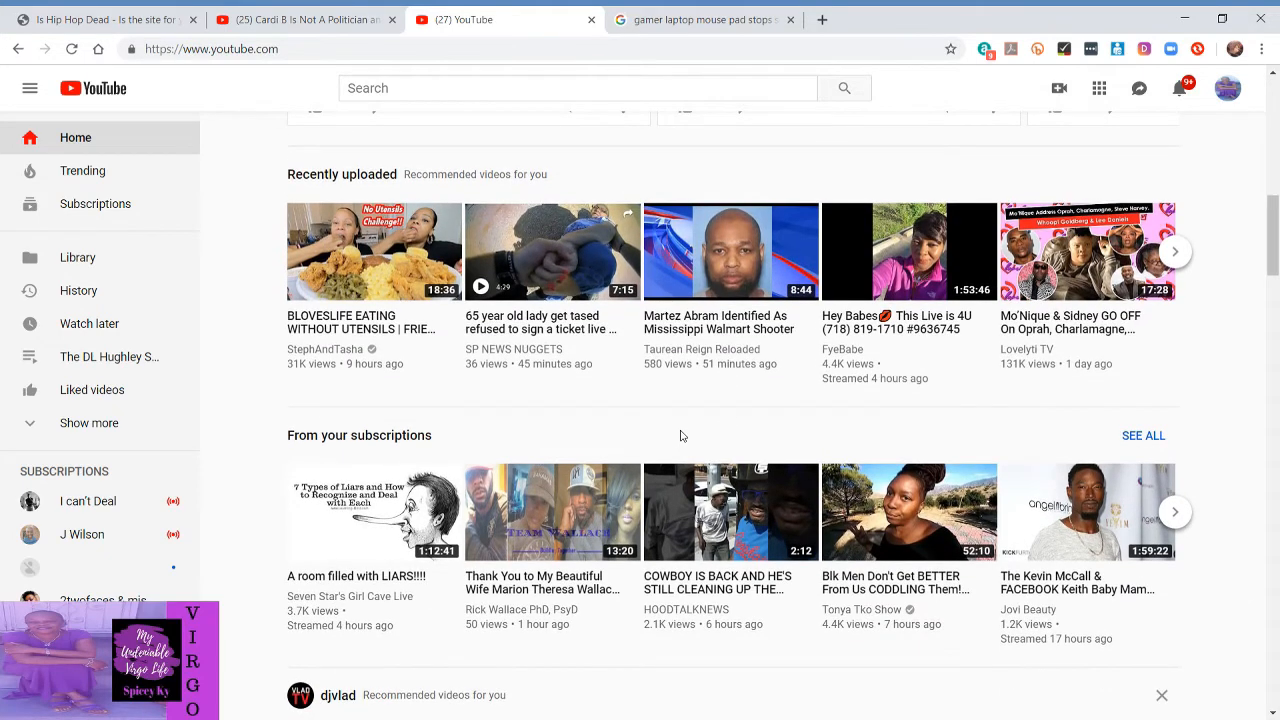